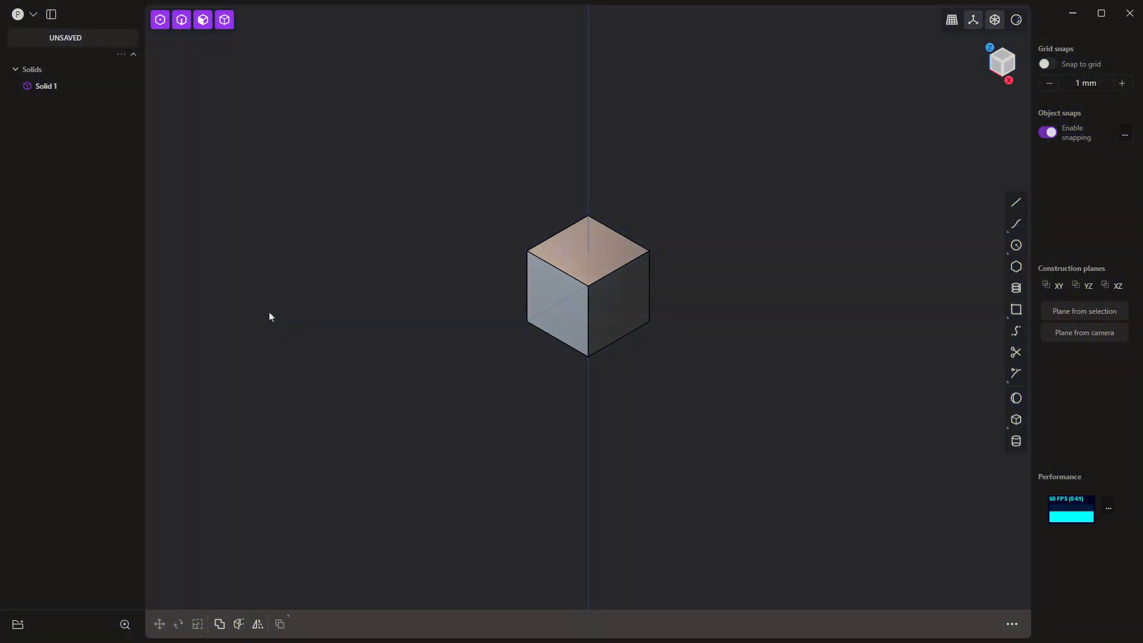
# Step: In the grid and units preferences, set the grid size to 100 and the accented lines to every 10
pyautogui.click(34, 14)
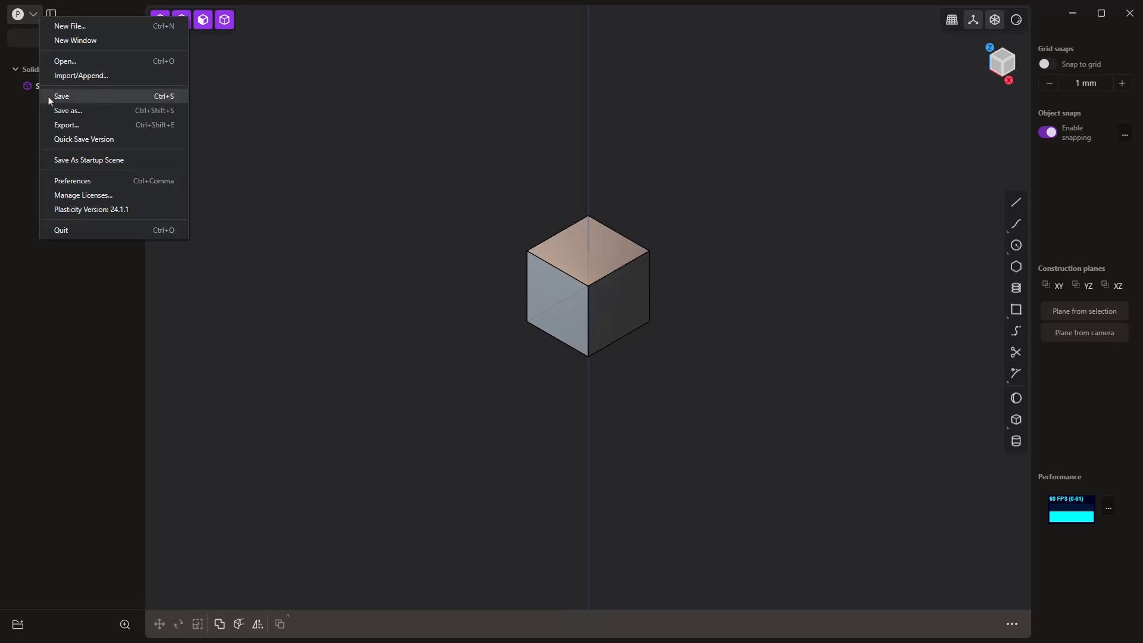
pyautogui.click(71, 181)
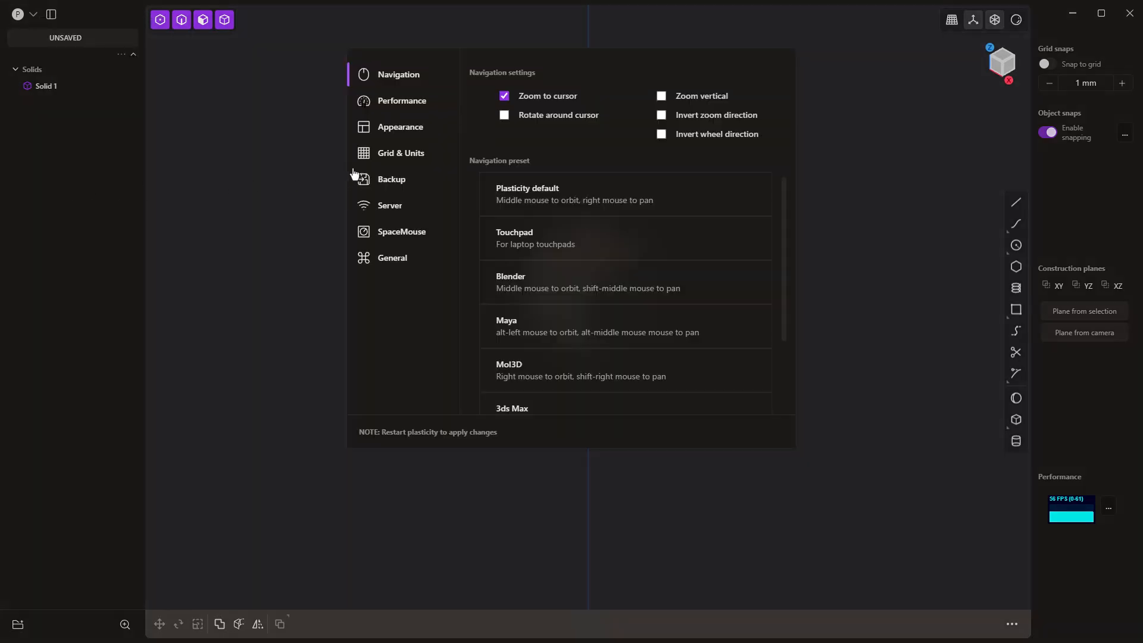
pyautogui.click(395, 156)
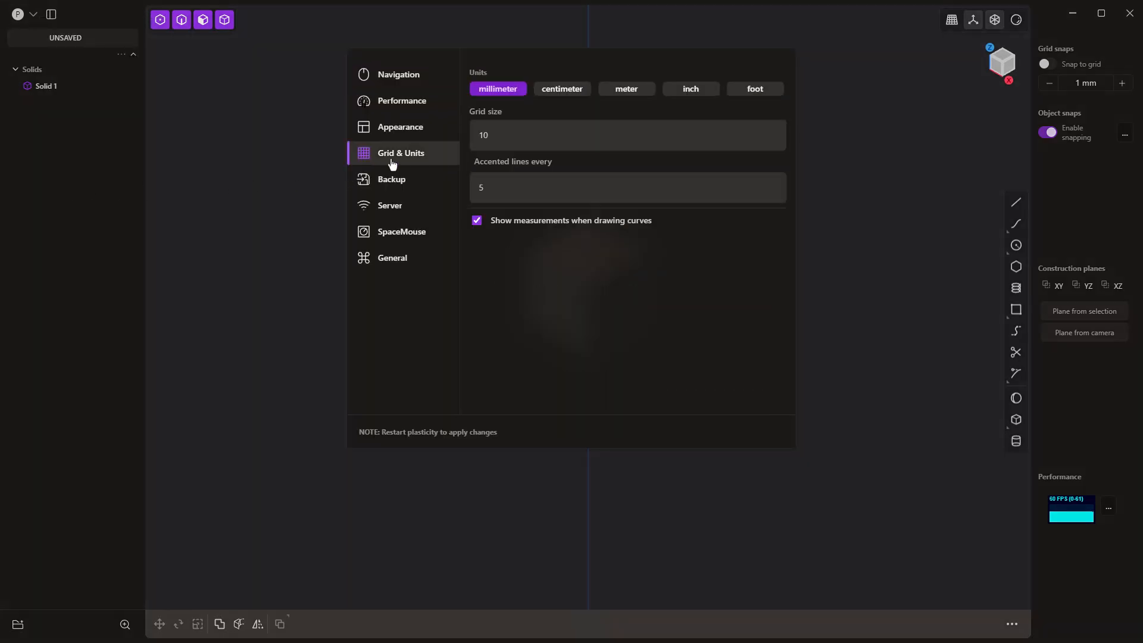
pyautogui.doubleClick(499, 134)
pyautogui.write('100')
pyautogui.doubleClick(467, 188)
pyautogui.write('10')
pyautogui.click(876, 209)
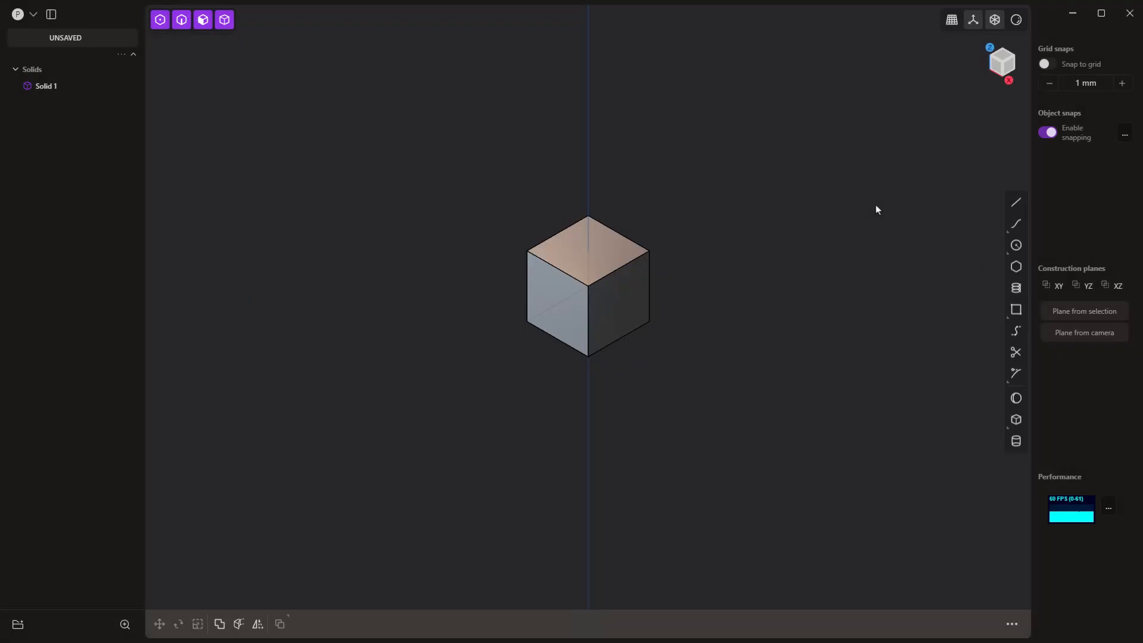
# Step: Delete the default cube from the scene and switch to the top view
pyautogui.click(610, 257)
pyautogui.press('Delete')
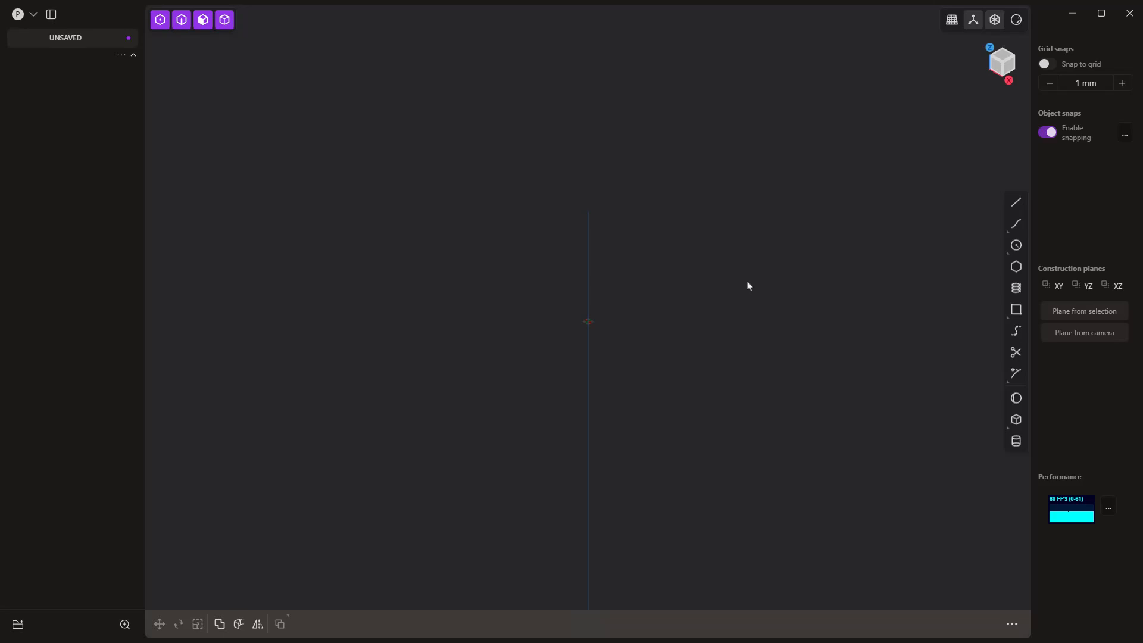
pyautogui.press('7')
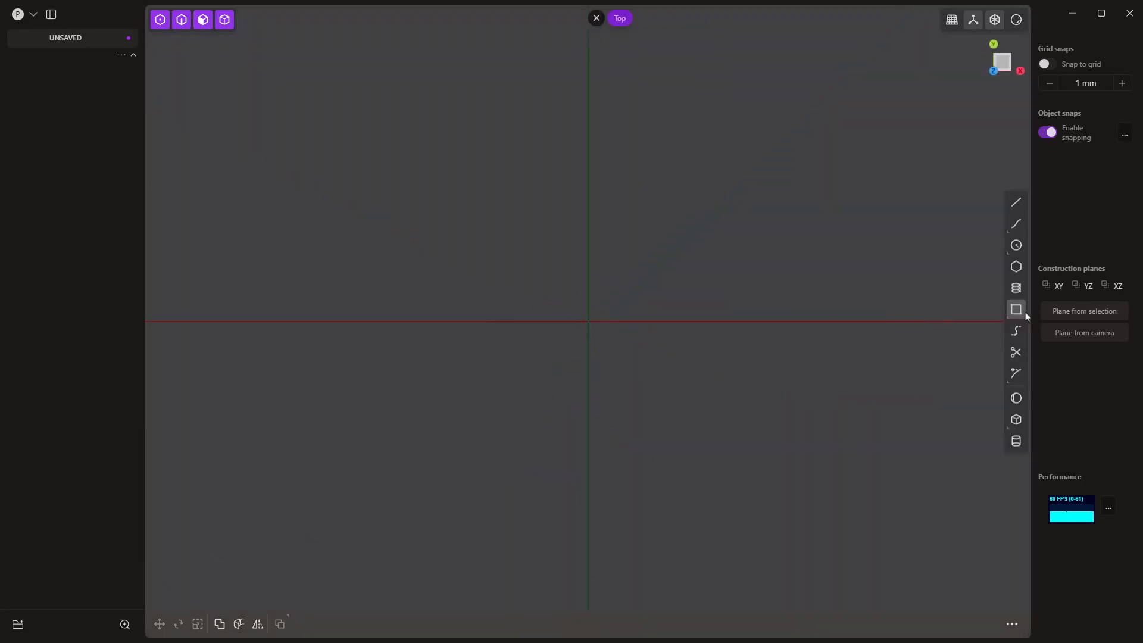
# Step: Draw a 50 by 50 mm center rectangle at the origin on the XY plane
pyautogui.moveTo(1018, 313)
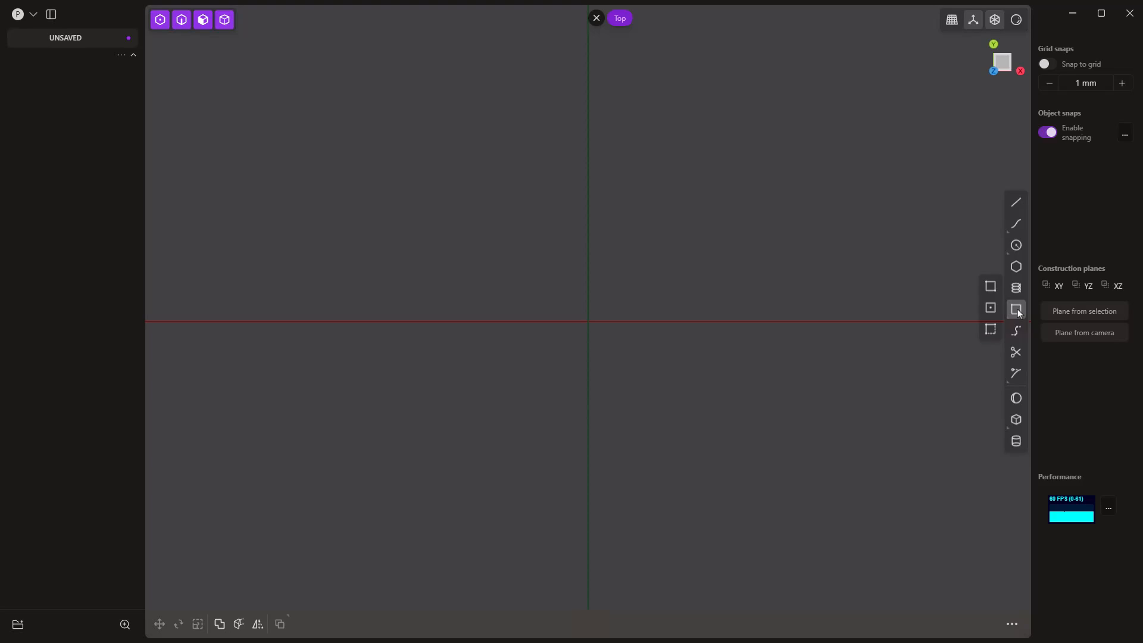
pyautogui.click(990, 308)
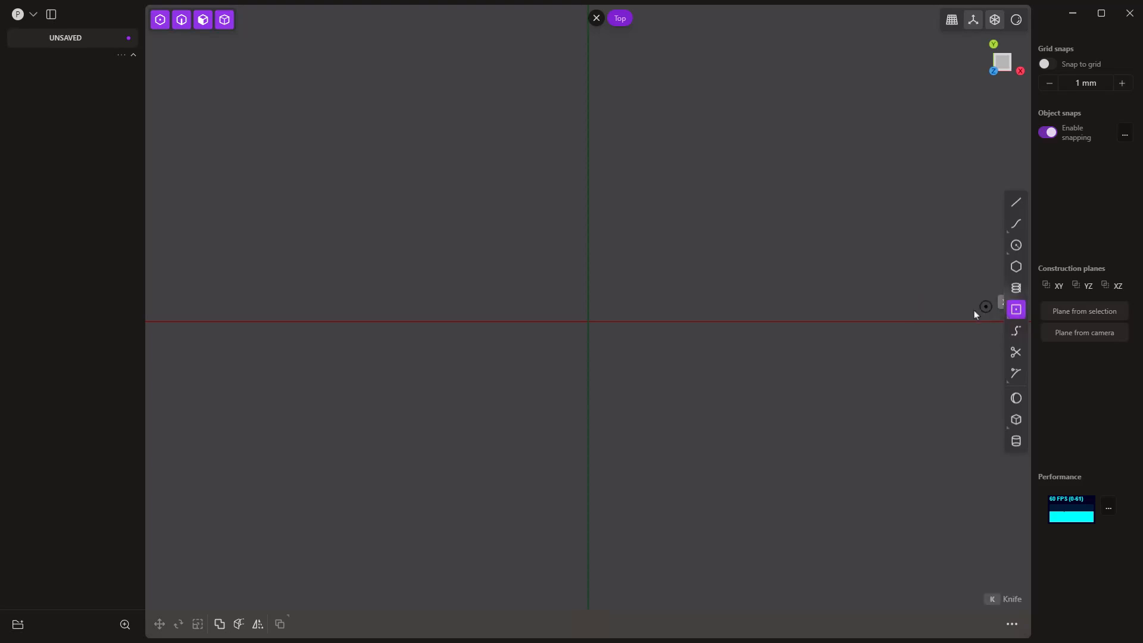
pyautogui.click(589, 321)
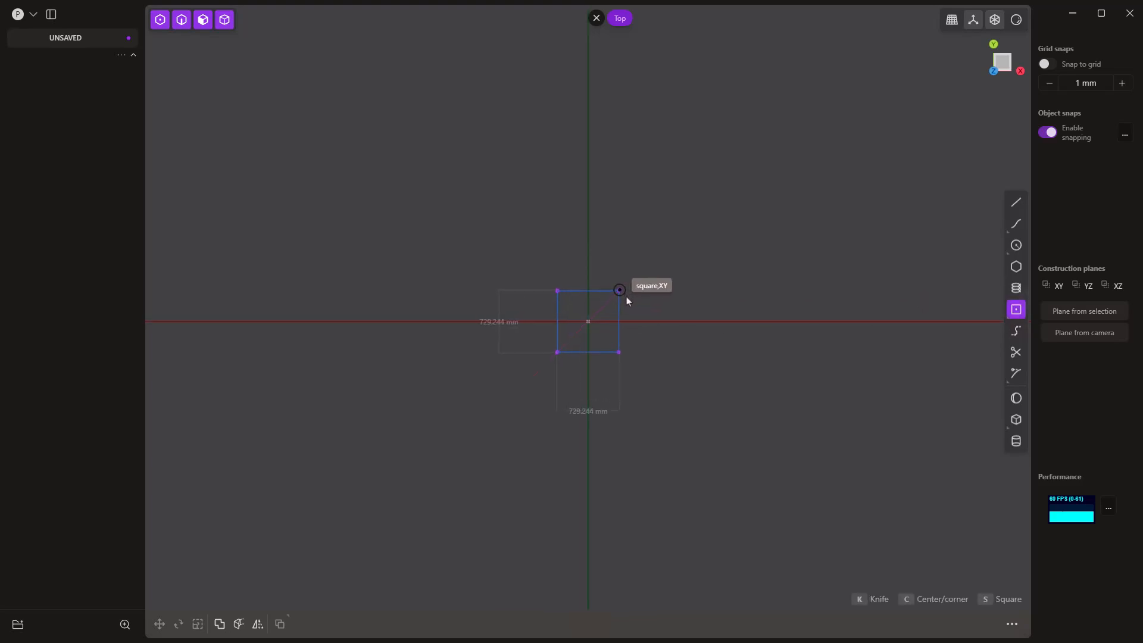
pyautogui.press('Tab')
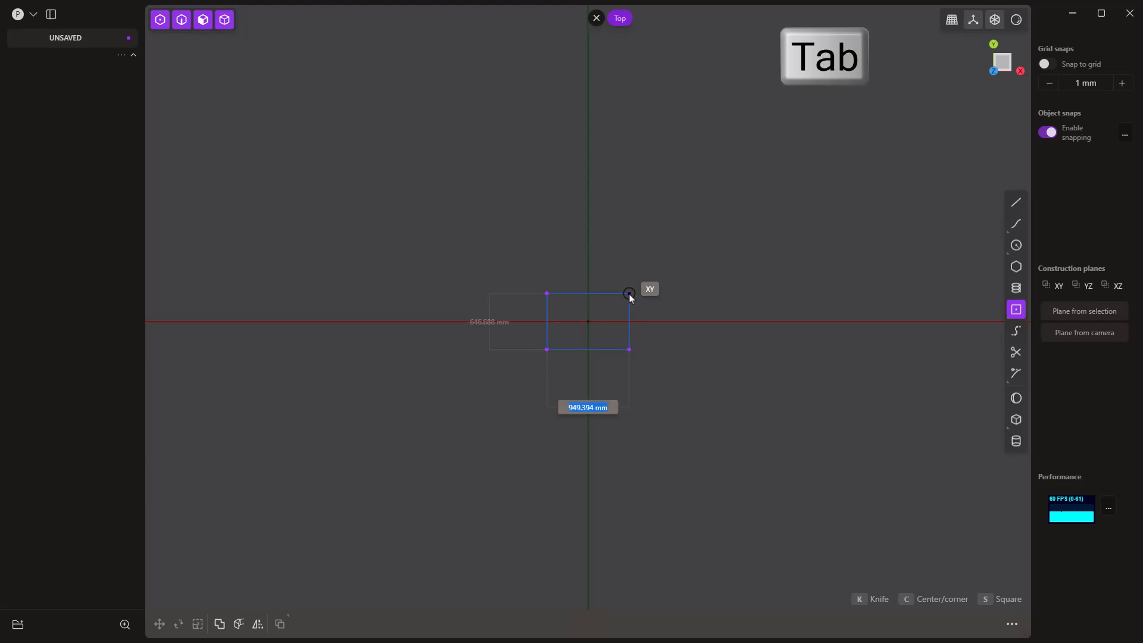
pyautogui.write('50')
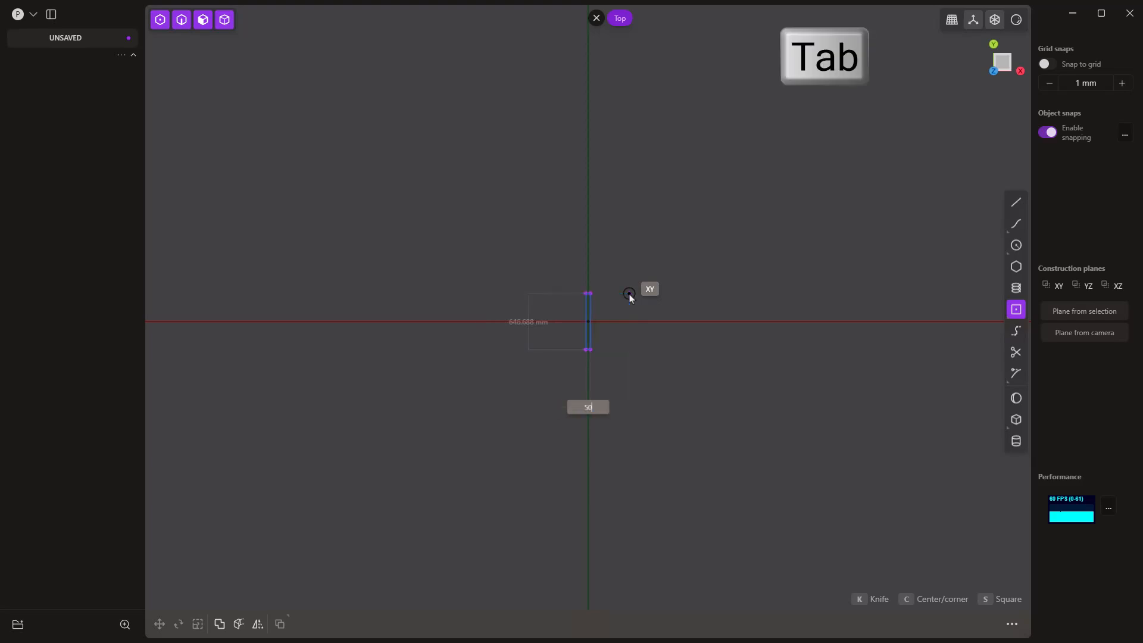
pyautogui.press('Tab')
pyautogui.write('50')
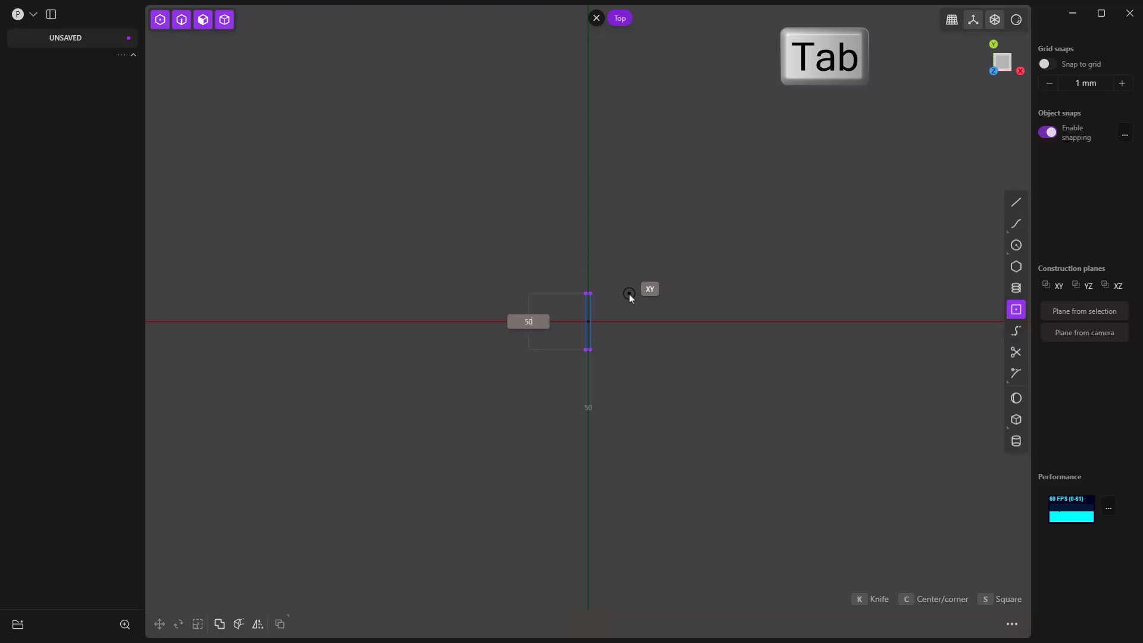
pyautogui.press('Return')
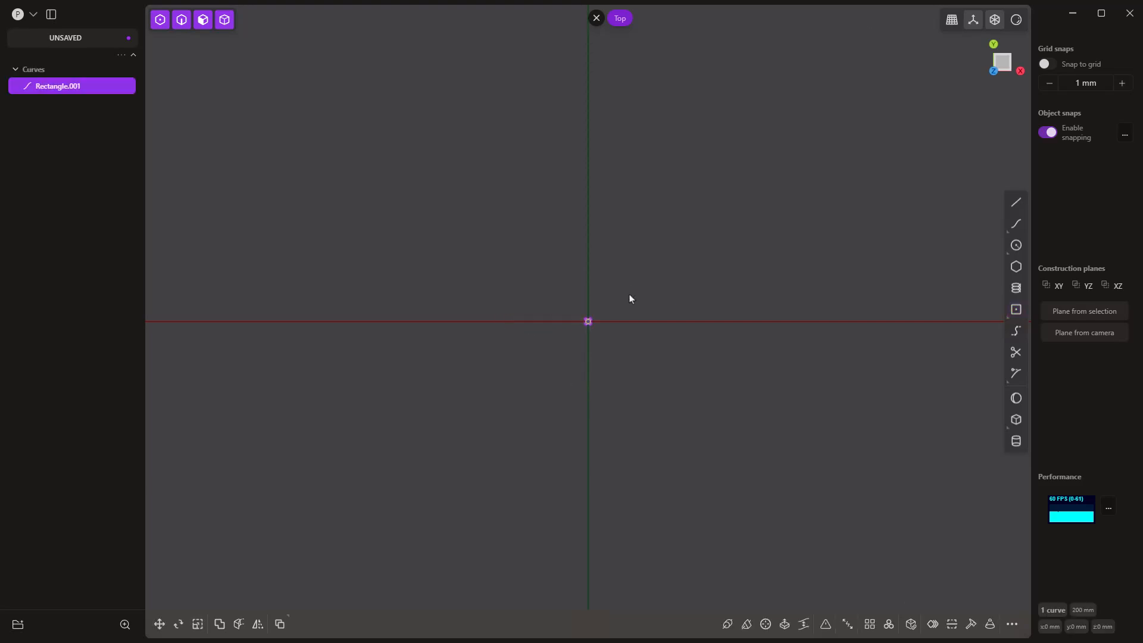
pyautogui.press('/')
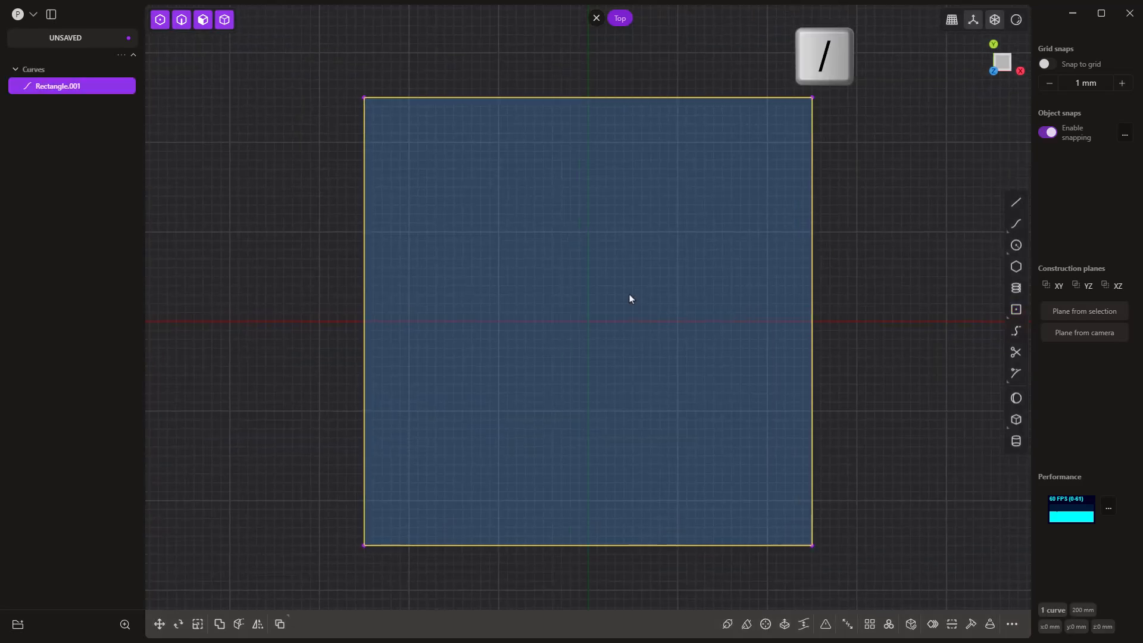
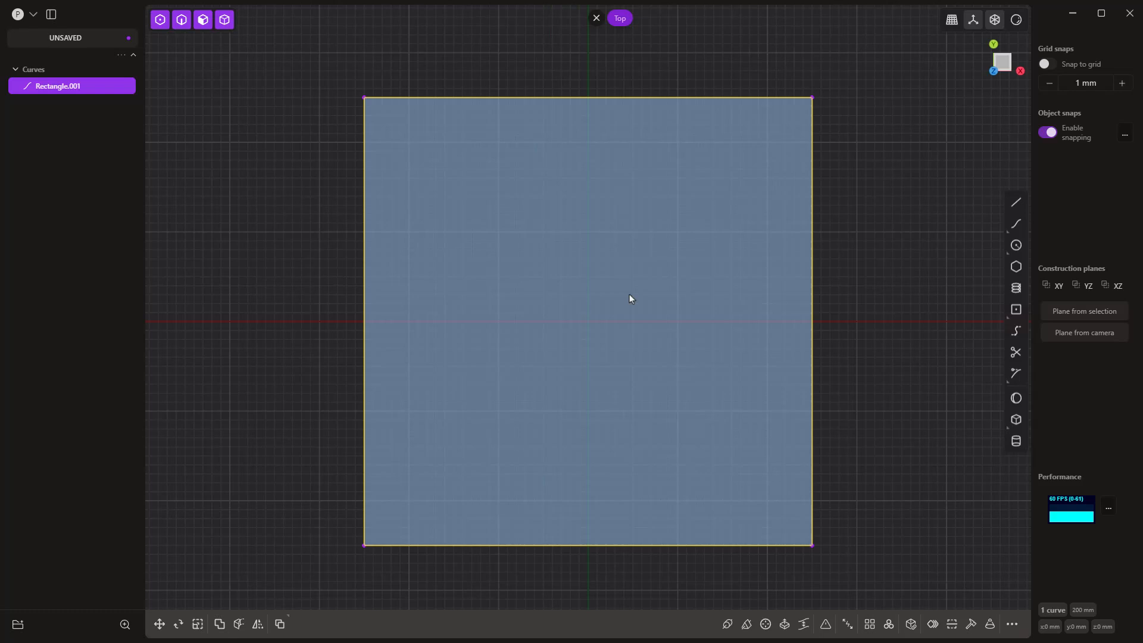
# Step: Extrude the square region symmetrically by 25 mm in both directions, and delete the leftover rectangle curve
pyautogui.scroll(-5, 591, 322)
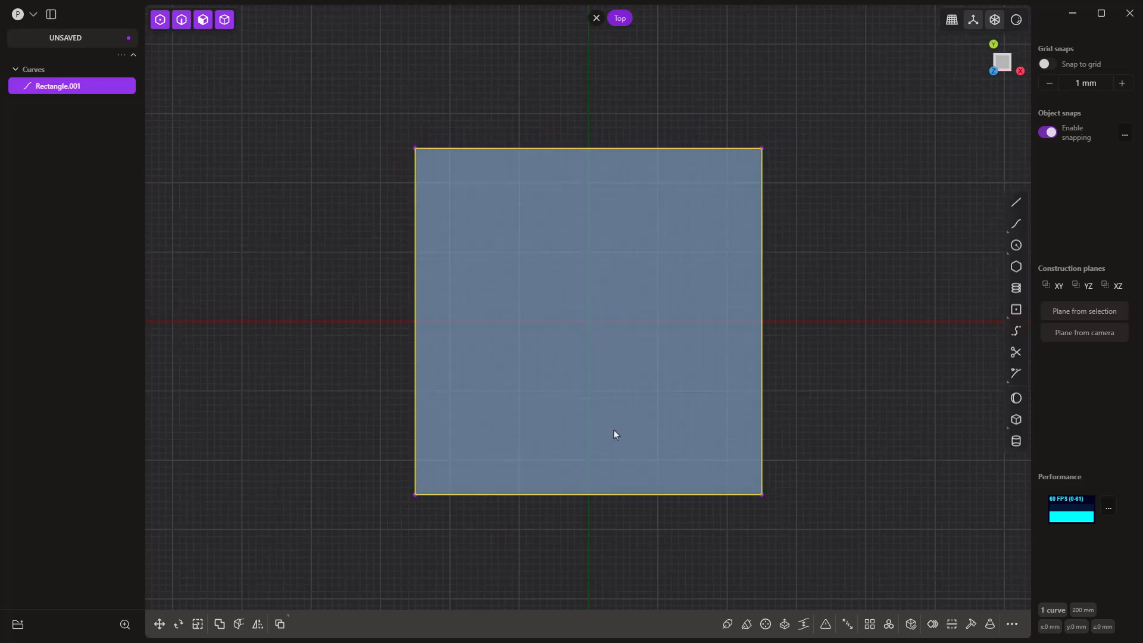
pyautogui.moveTo(617, 449); pyautogui.dragTo(558, 337, button='middle')
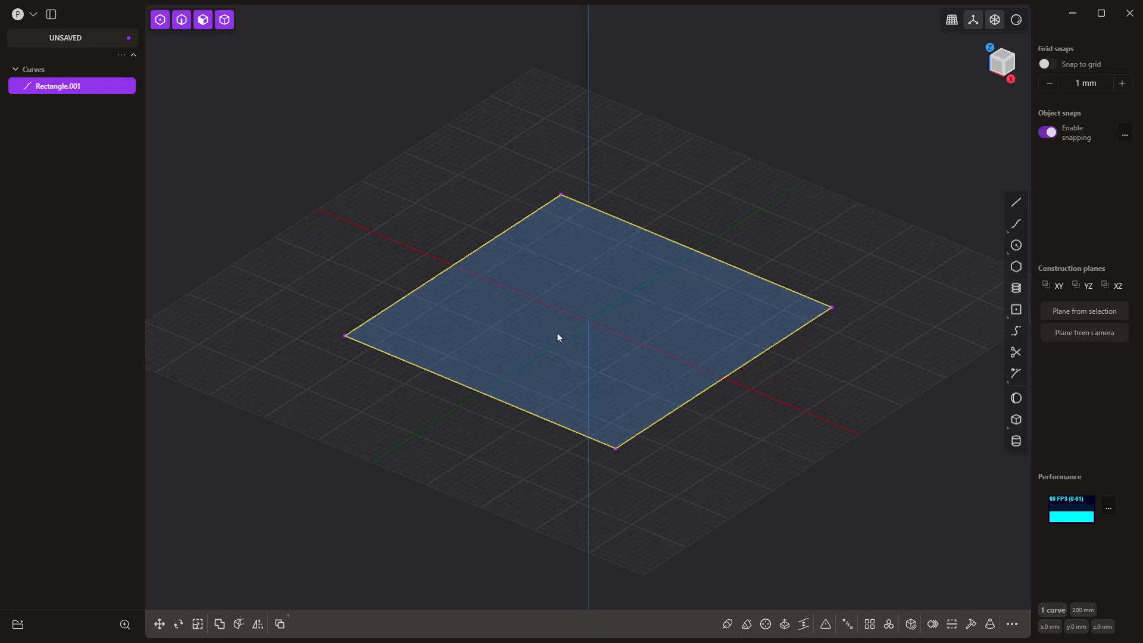
pyautogui.click(552, 334)
pyautogui.press('e')
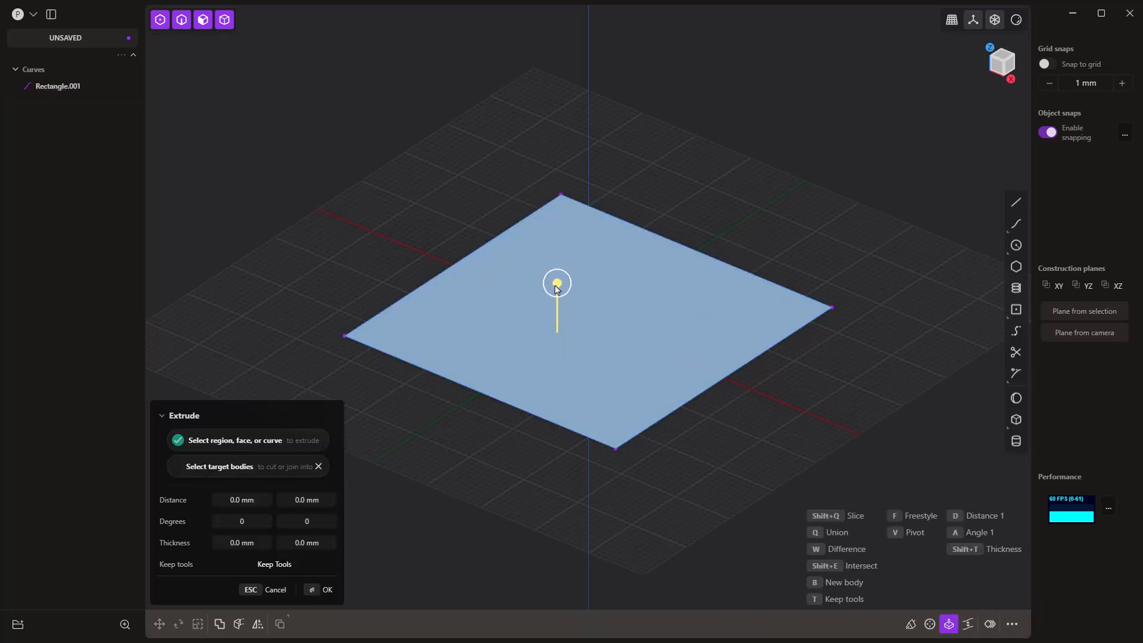
pyautogui.moveTo(557, 284); pyautogui.dragTo(557, 236)
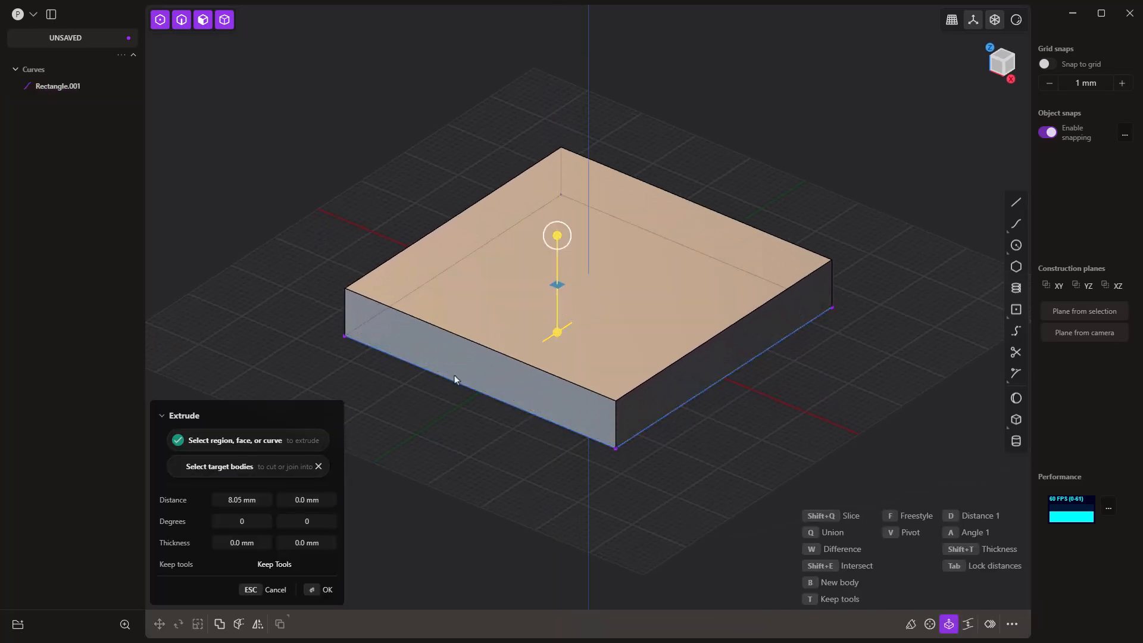
pyautogui.press('Tab')
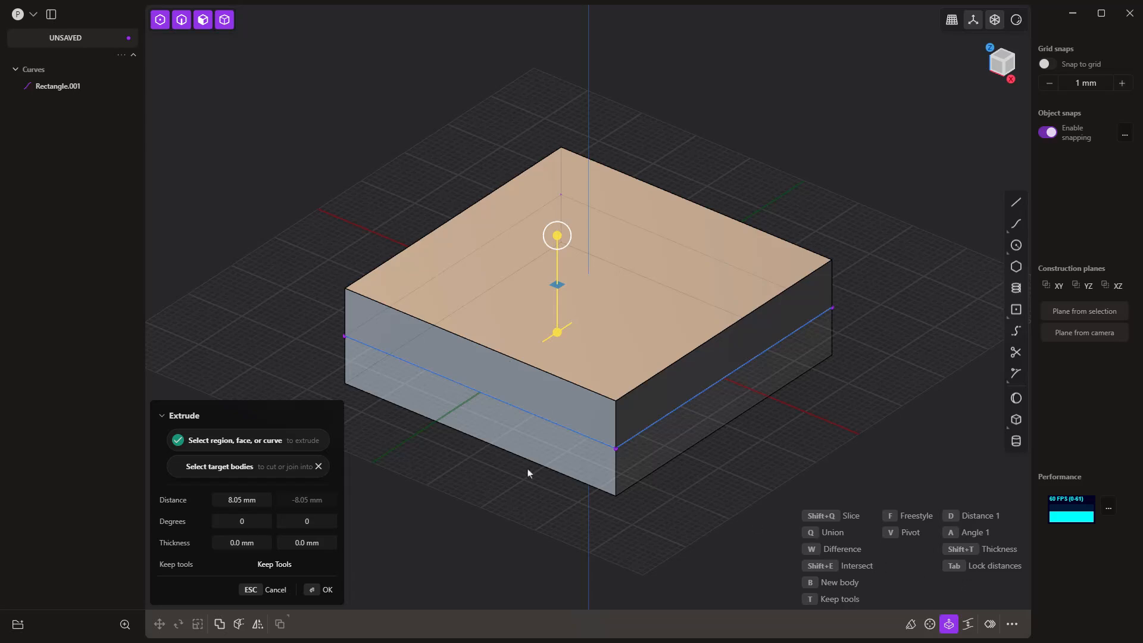
pyautogui.click(247, 500)
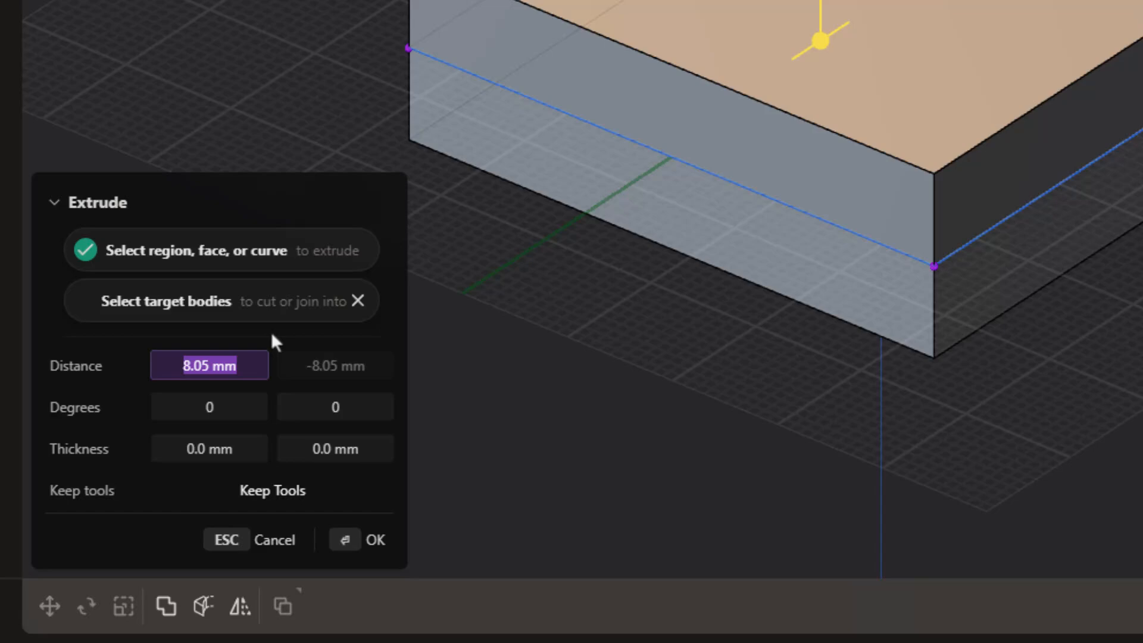
pyautogui.write('25')
pyautogui.press('Return')
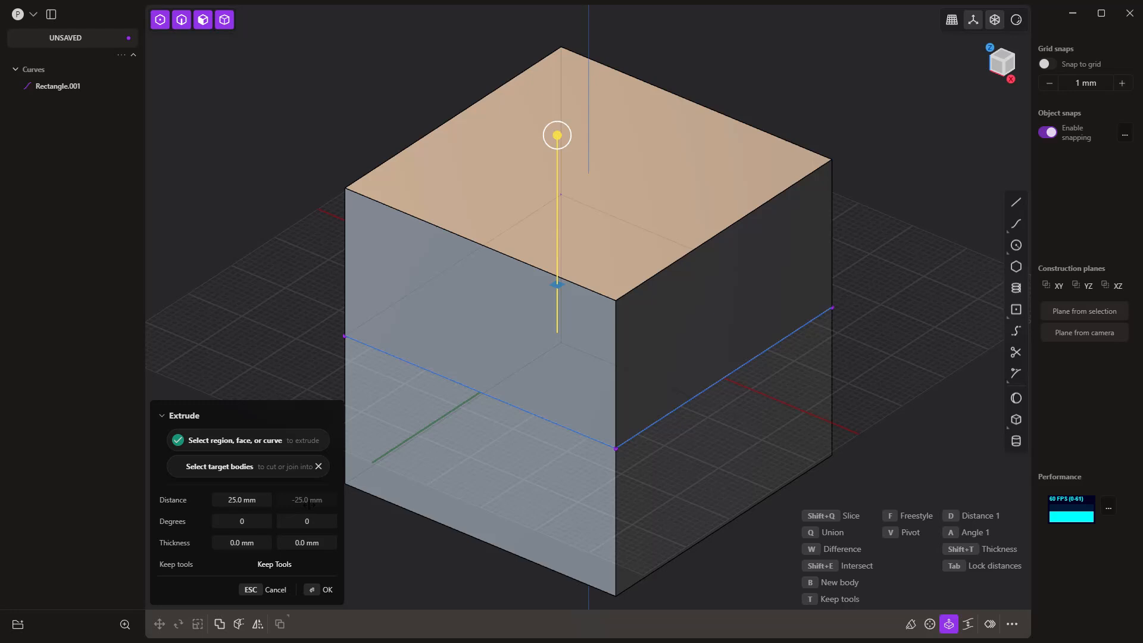
pyautogui.click(304, 282)
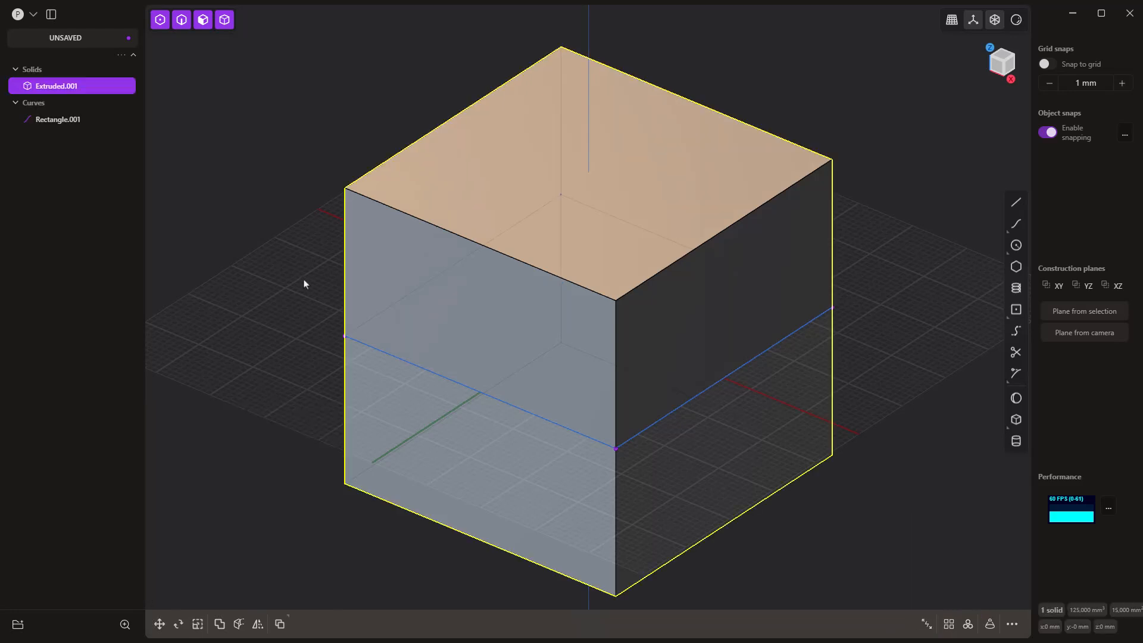
pyautogui.click(60, 119)
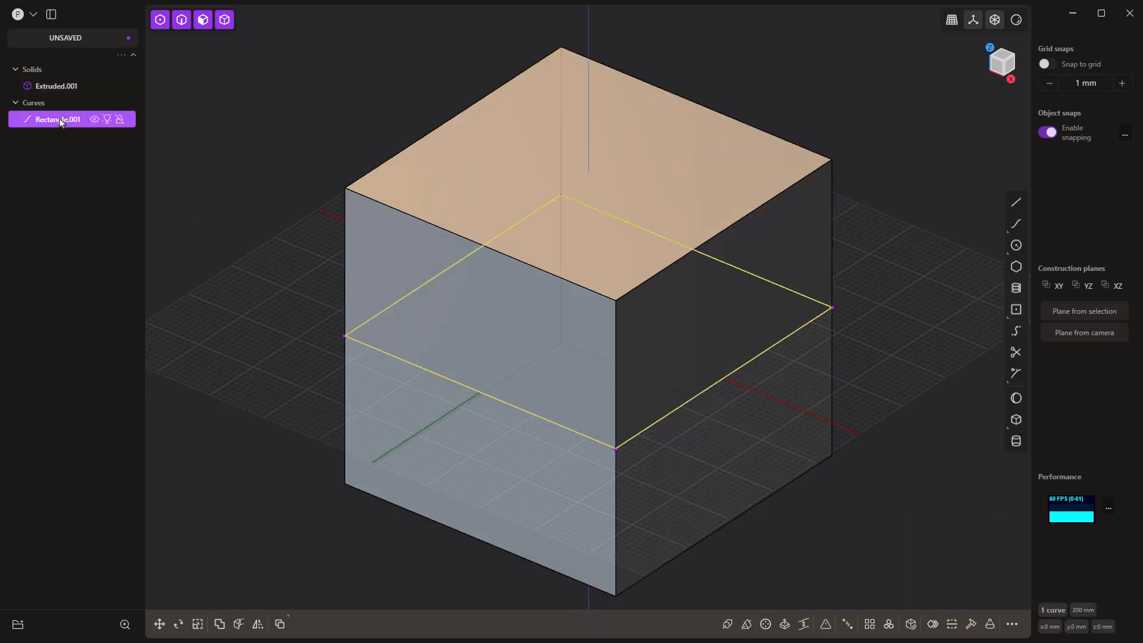
pyautogui.press('Delete')
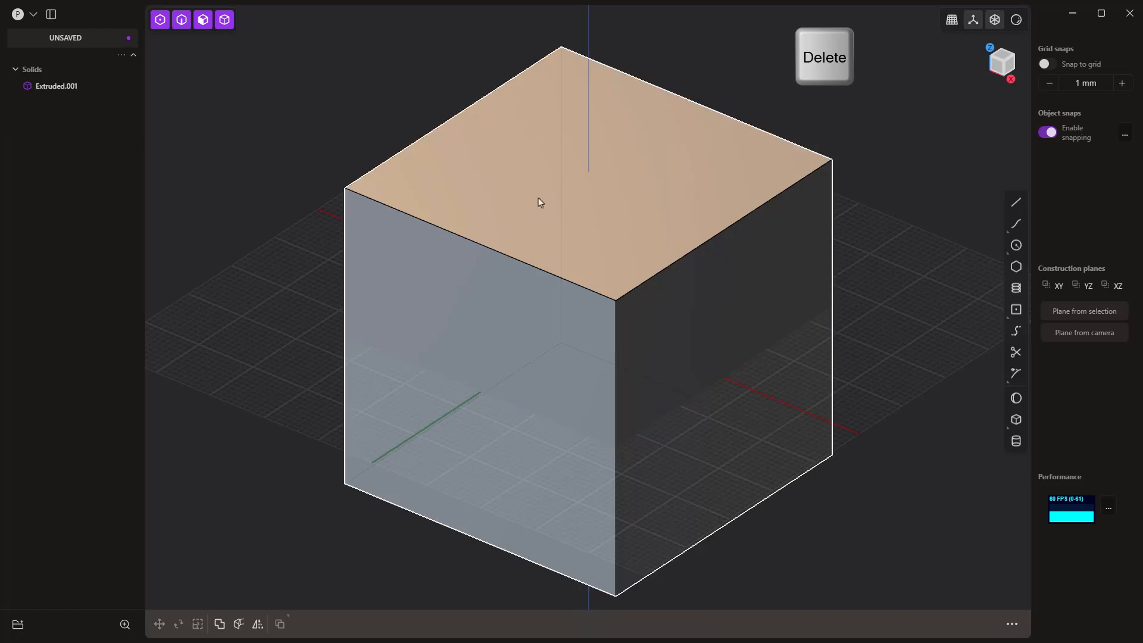
# Step: Chamfer all twelve edges of the cube with both distances set to -3 mm
pyautogui.scroll(-6, 540, 202)
pyautogui.moveTo(625, 438)
pyautogui.mouseDown(button='middle')
pyautogui.moveTo(646, 337)
pyautogui.moveTo(604, 426)
pyautogui.moveTo(617, 429)
pyautogui.mouseUp(button='middle')
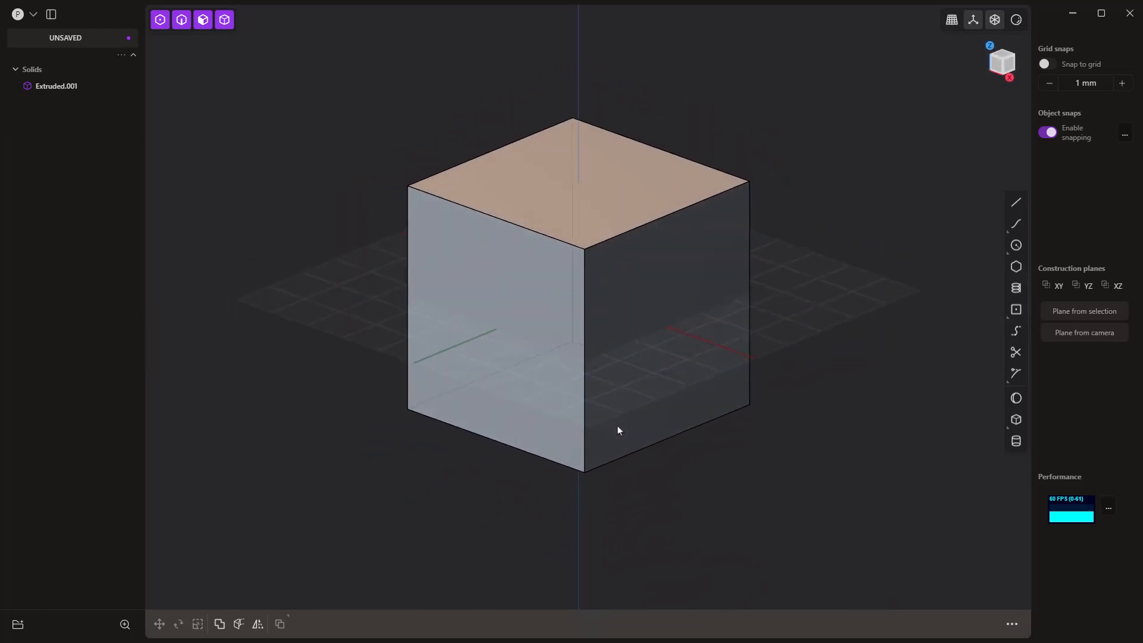
pyautogui.click(181, 19)
pyautogui.moveTo(333, 50); pyautogui.dragTo(893, 520)
pyautogui.press('f')
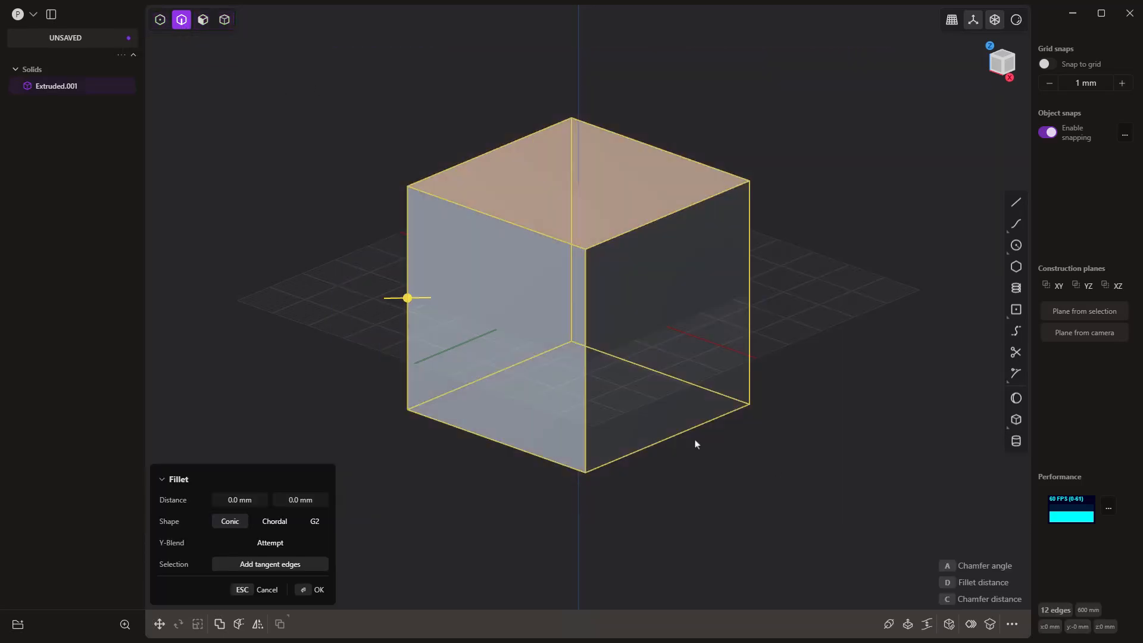
pyautogui.moveTo(406, 297); pyautogui.dragTo(418, 298)
pyautogui.write('d')
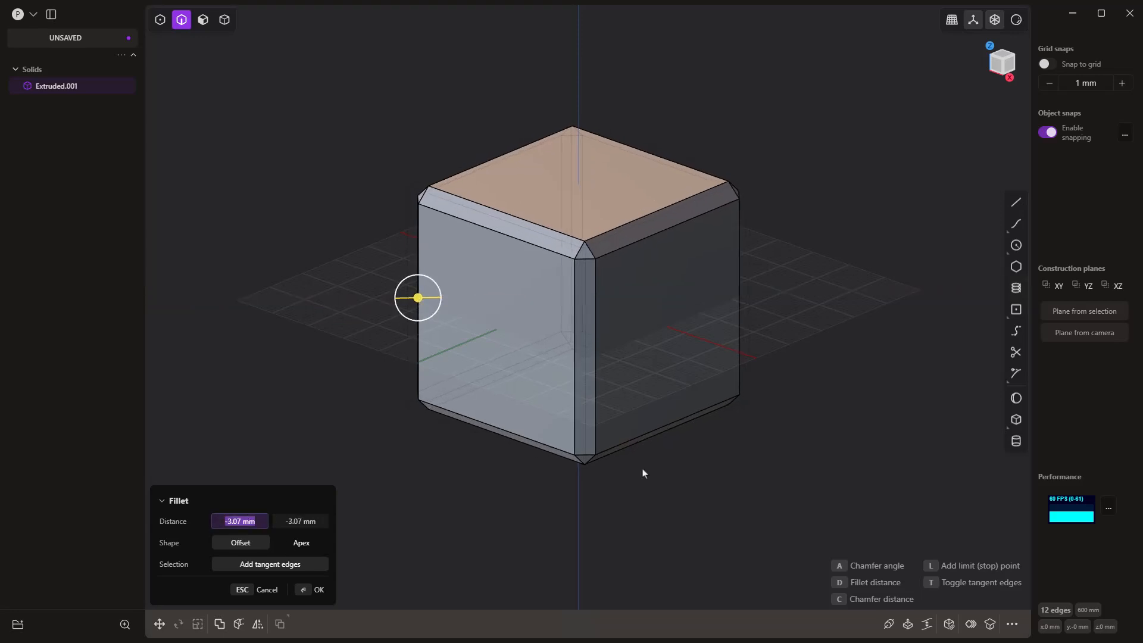
pyautogui.write('-3')
pyautogui.press('Tab')
pyautogui.write('-3')
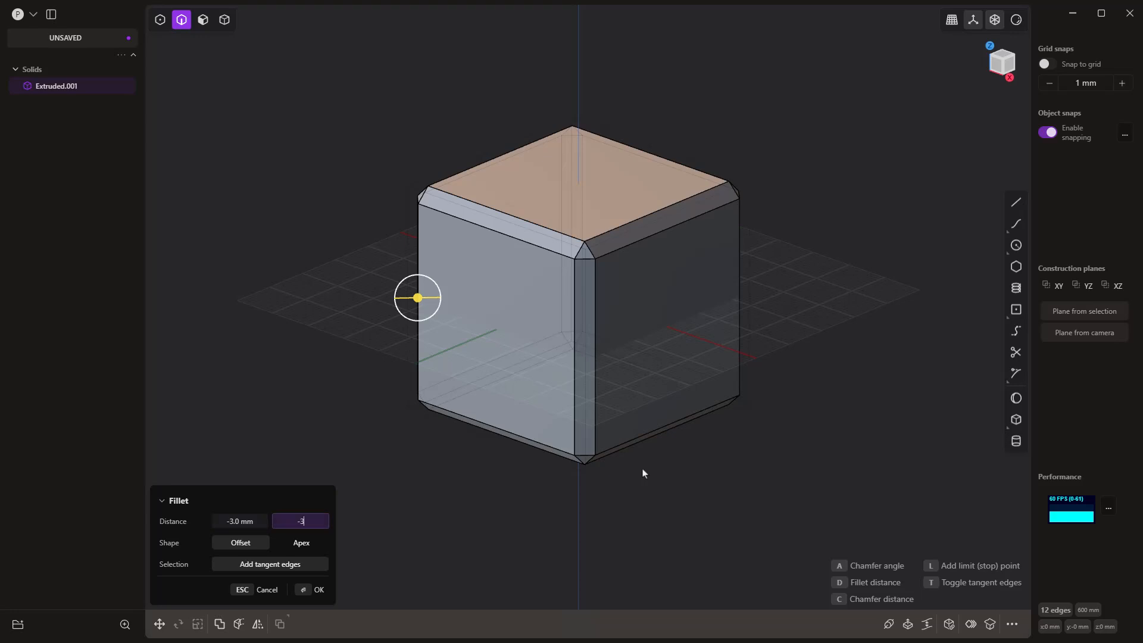
pyautogui.press('Tab')
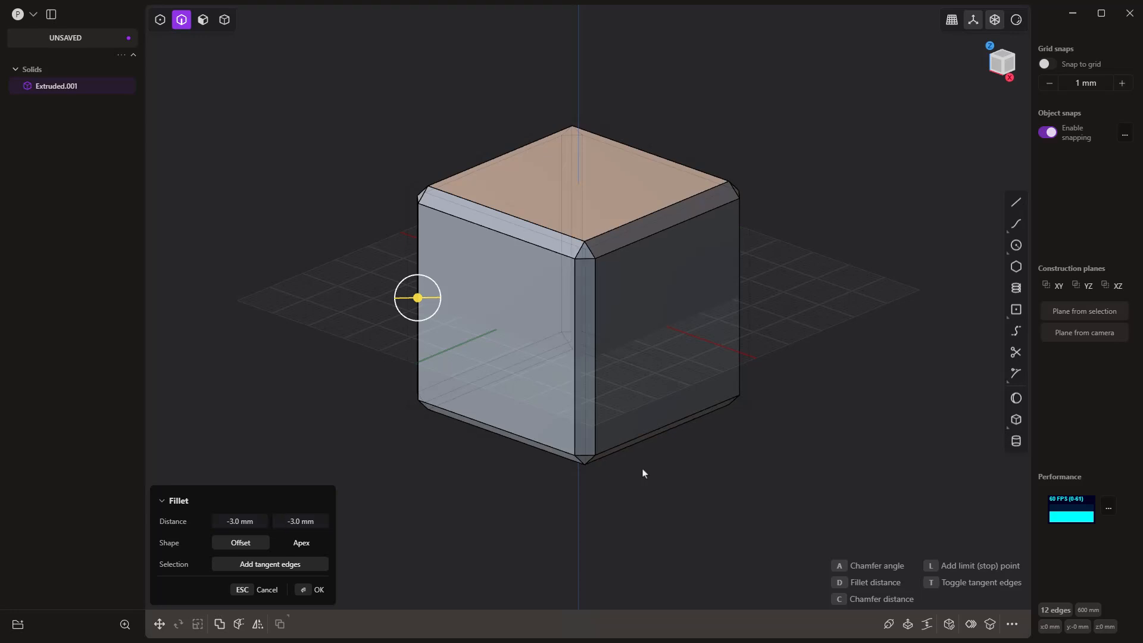
pyautogui.press('Return')
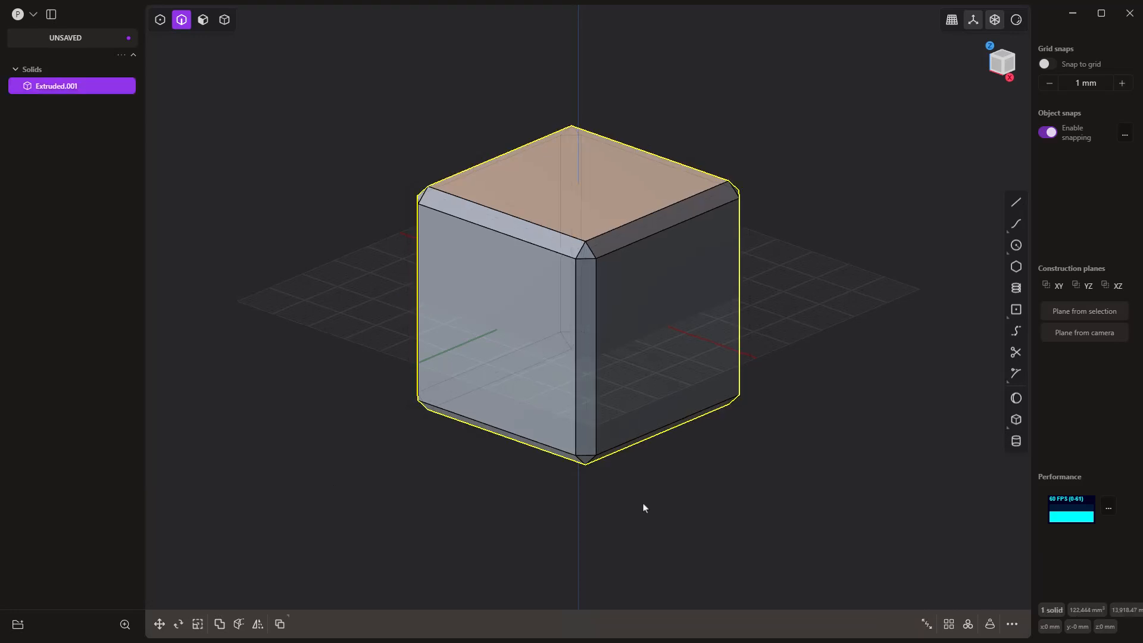
# Step: Enable all selection types again and deselect the chamfered cube
pyautogui.moveTo(645, 507); pyautogui.dragTo(688, 476, button='middle')
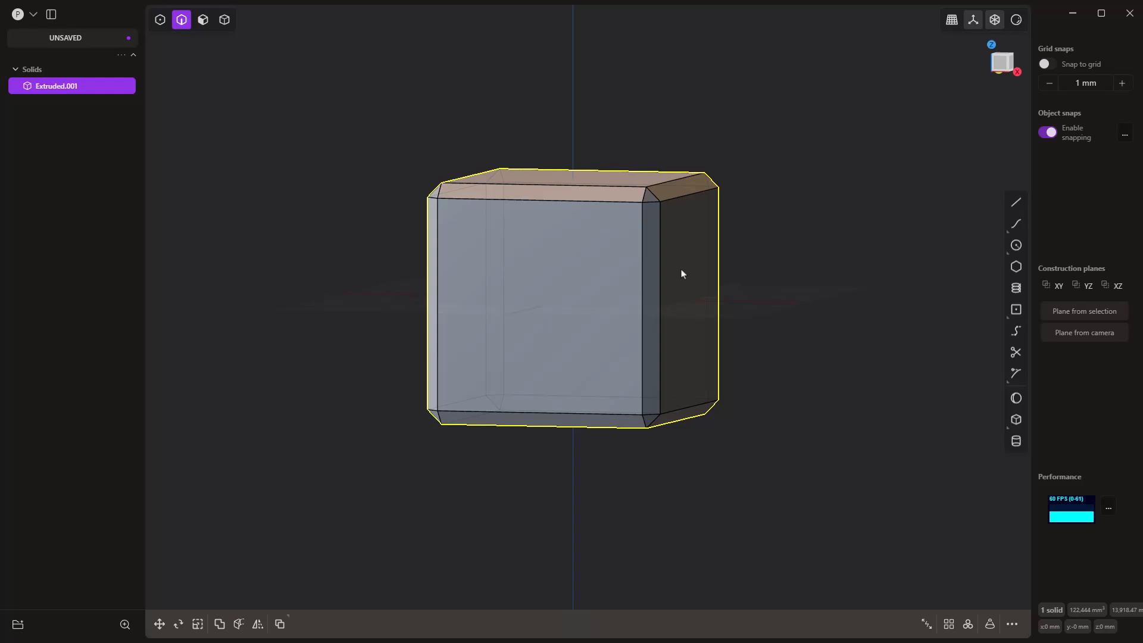
pyautogui.moveTo(656, 303); pyautogui.dragTo(637, 411, button='middle')
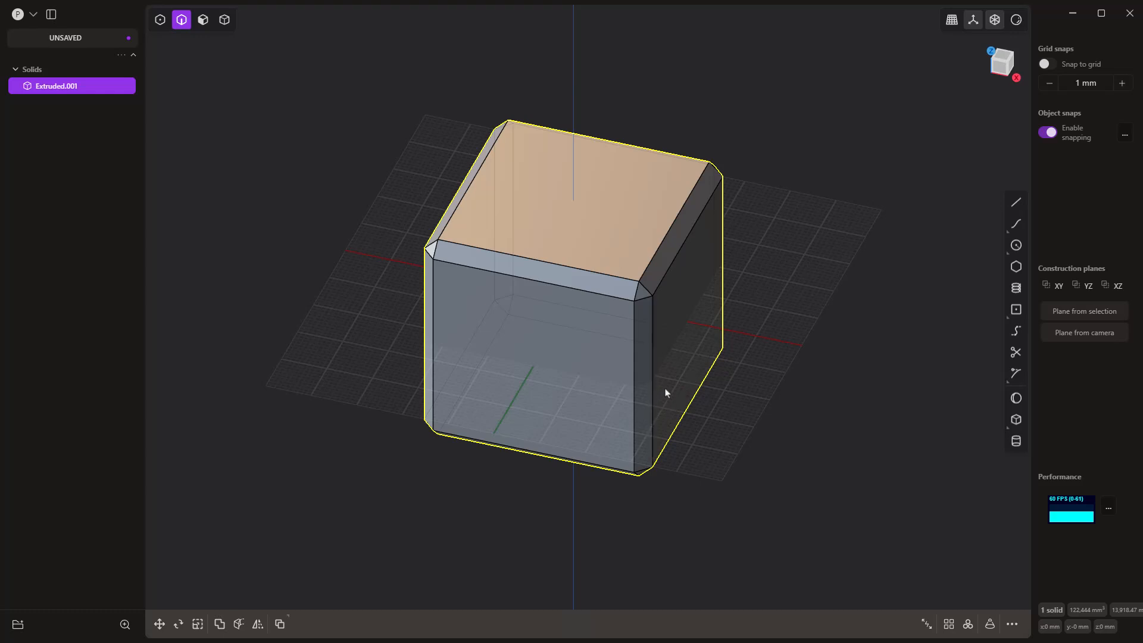
pyautogui.moveTo(665, 393); pyautogui.dragTo(663, 383, button='middle')
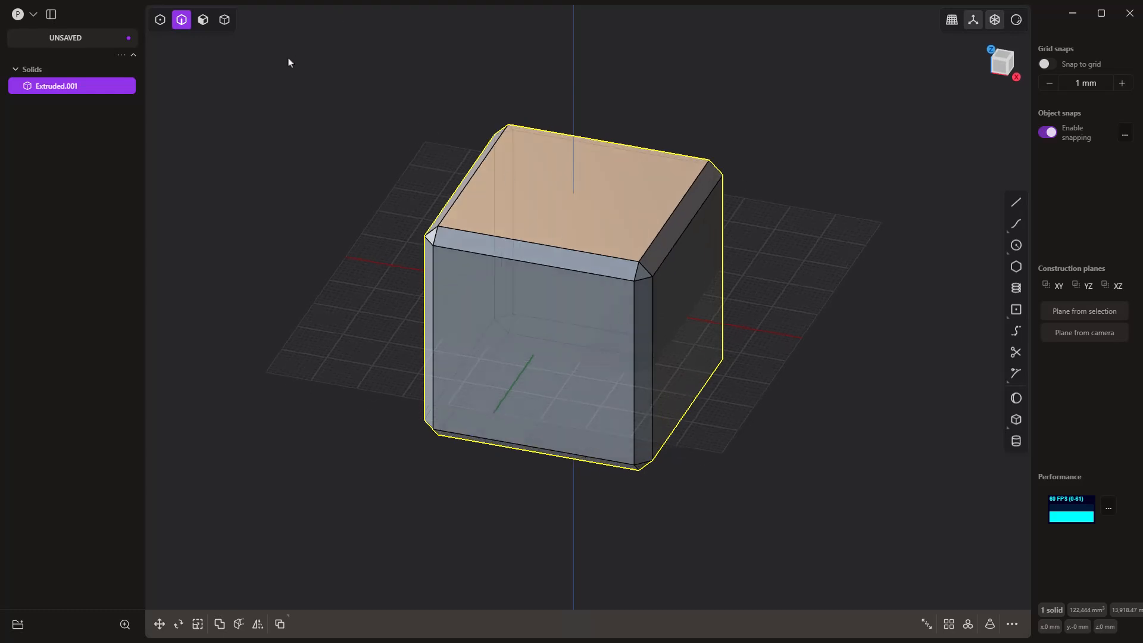
pyautogui.press('5')
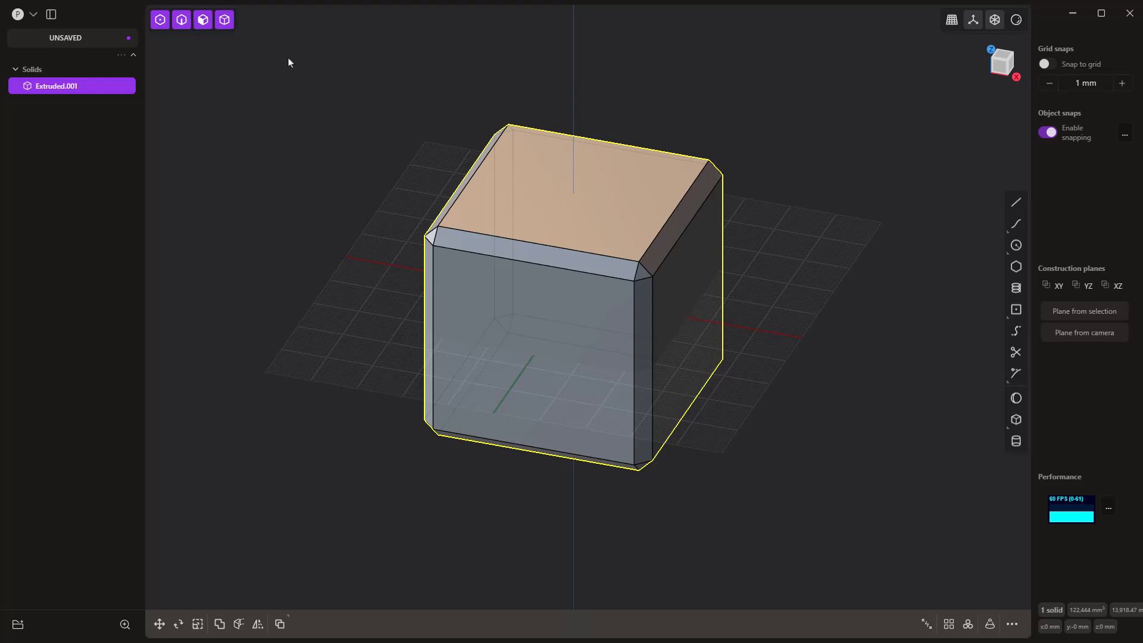
pyautogui.press('5')
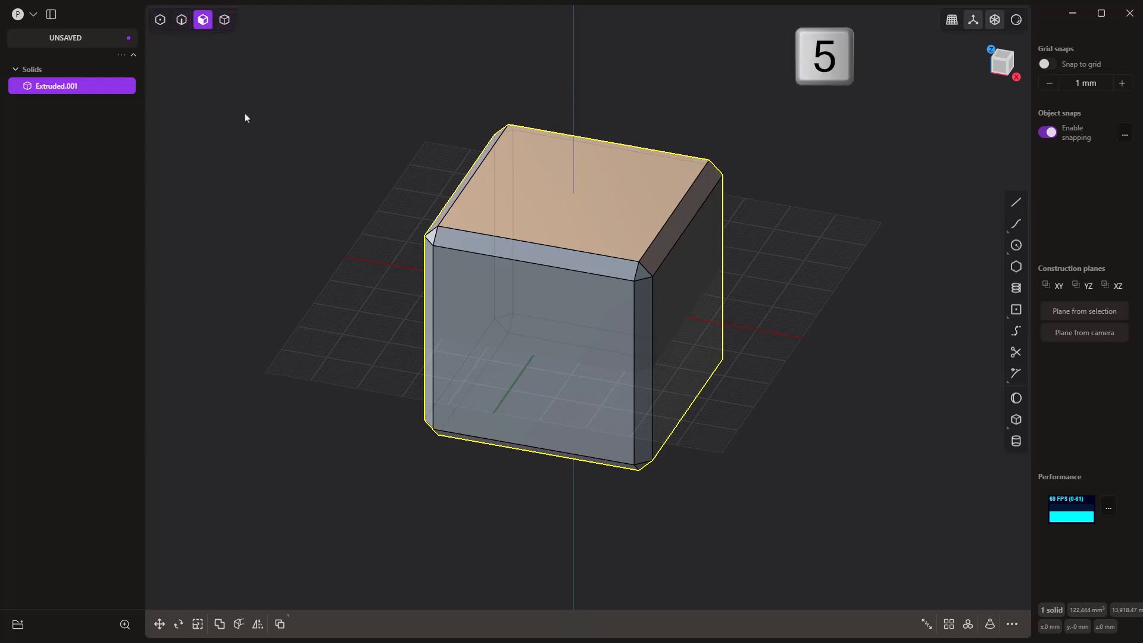
pyautogui.click(246, 118)
pyautogui.press('5')
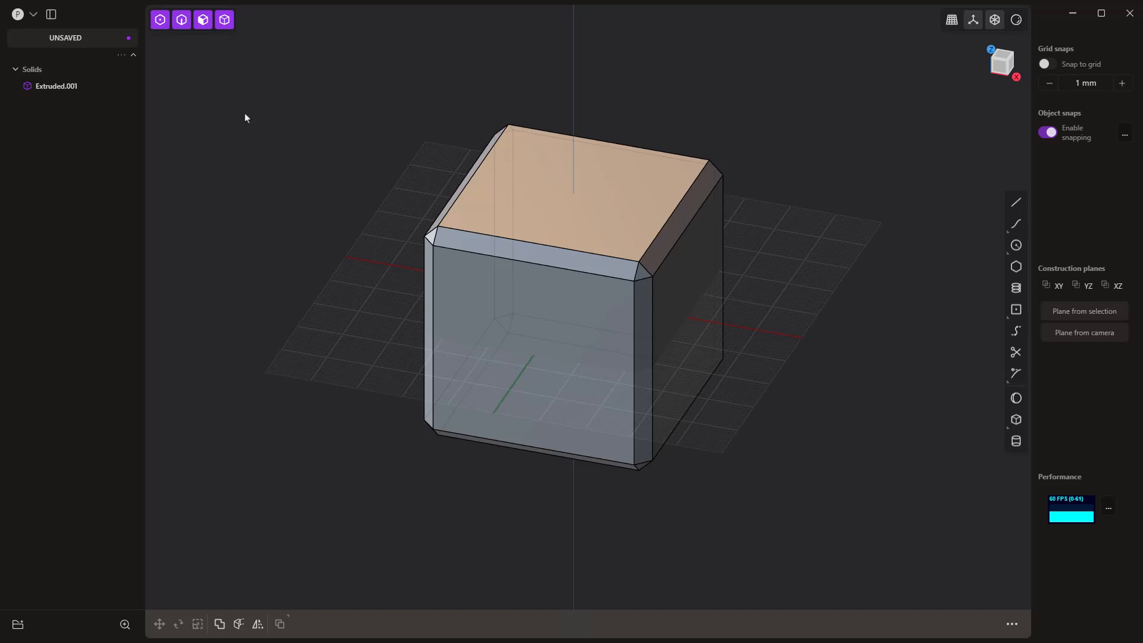
# Step: Set a temporary construction plane on the cube's flat front face and view it straight on
pyautogui.moveTo(423, 281); pyautogui.dragTo(440, 241, button='middle')
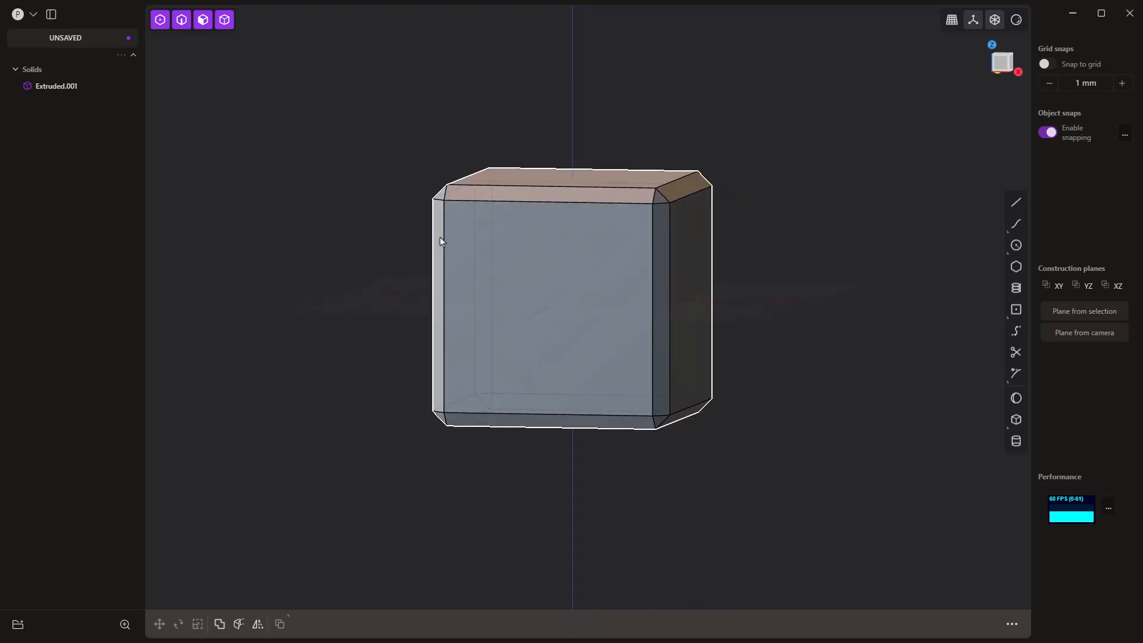
pyautogui.click(529, 256)
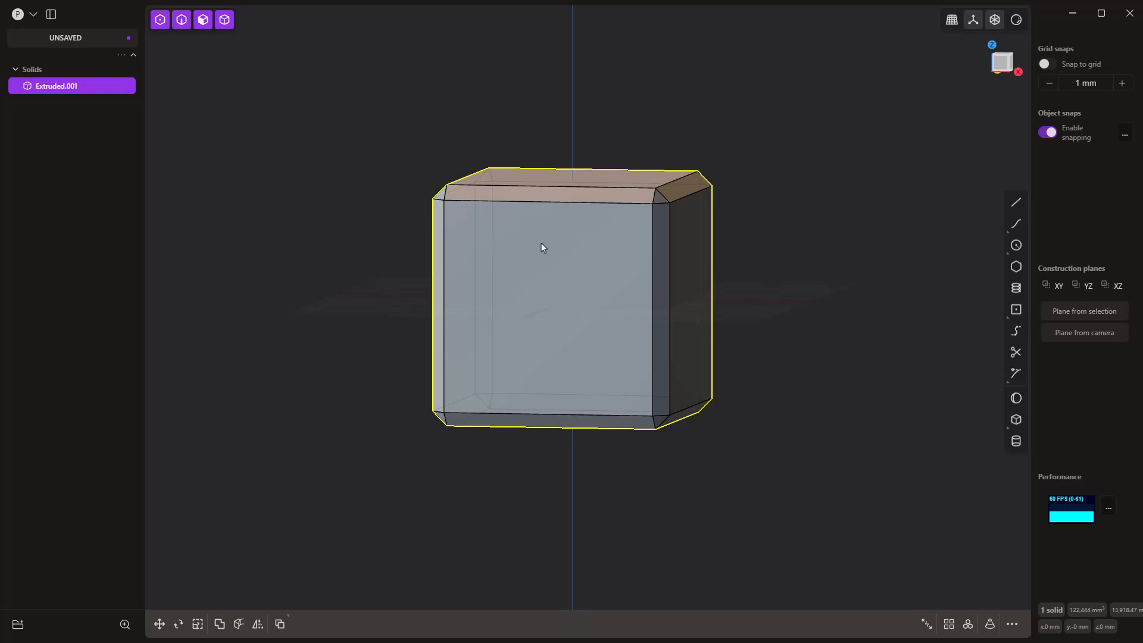
pyautogui.click(544, 234)
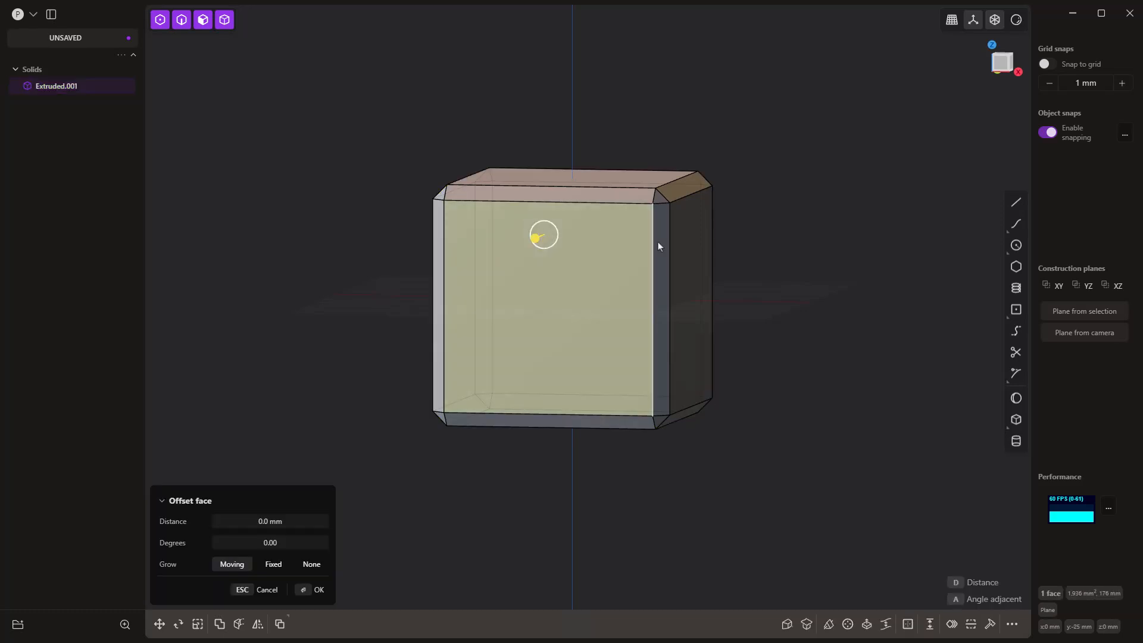
pyautogui.press('space')
pyautogui.press('space')
pyautogui.scroll(3, 581, 346)
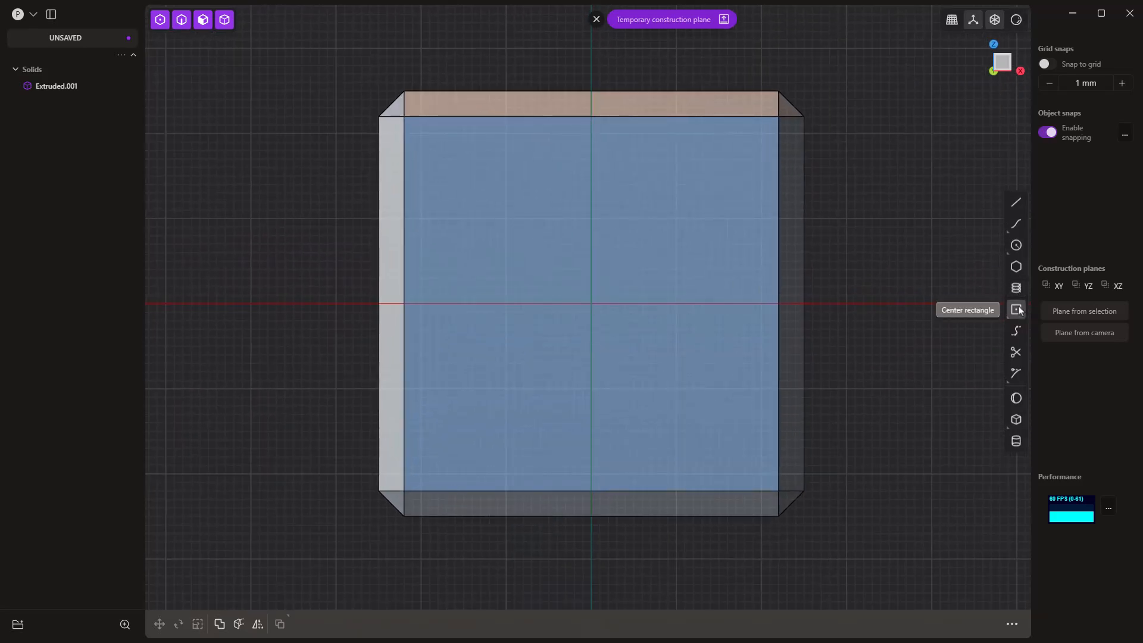
# Step: Draw a center rectangle about 34 mm wide on the vertical axis in the front face's upper half, and move it -1.68 mm in Z
pyautogui.press('k')
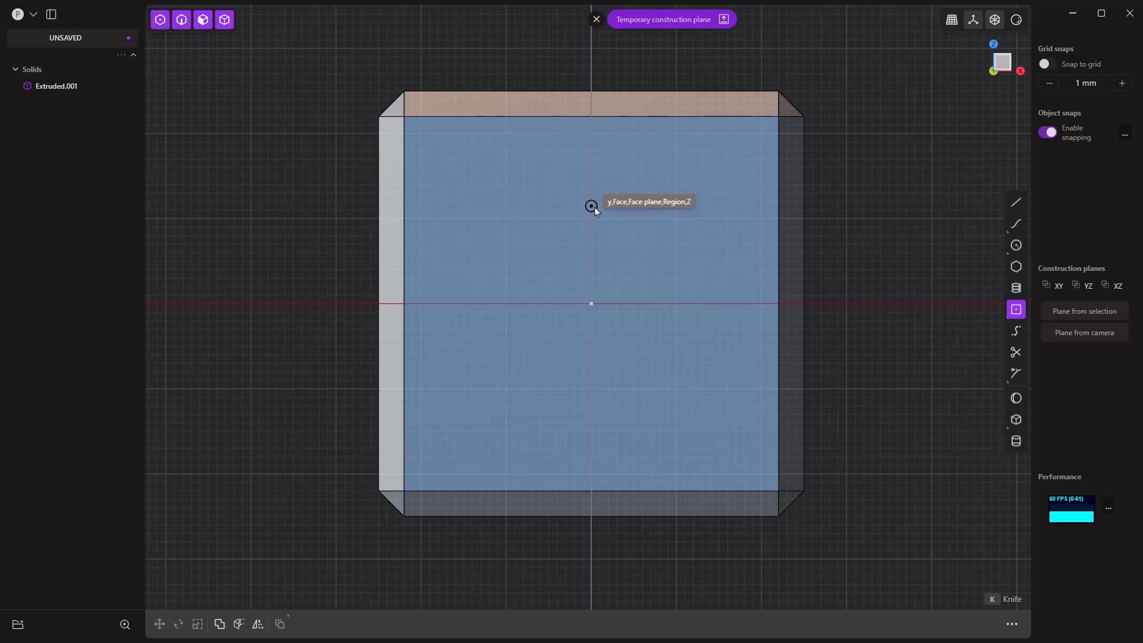
pyautogui.click(597, 206)
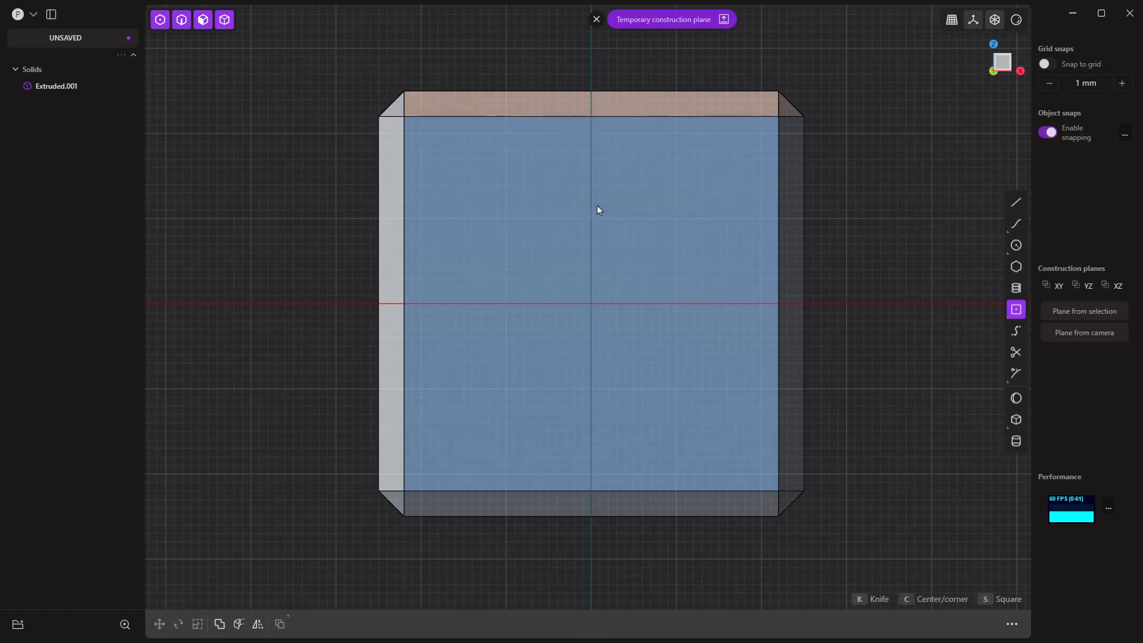
pyautogui.click(738, 282)
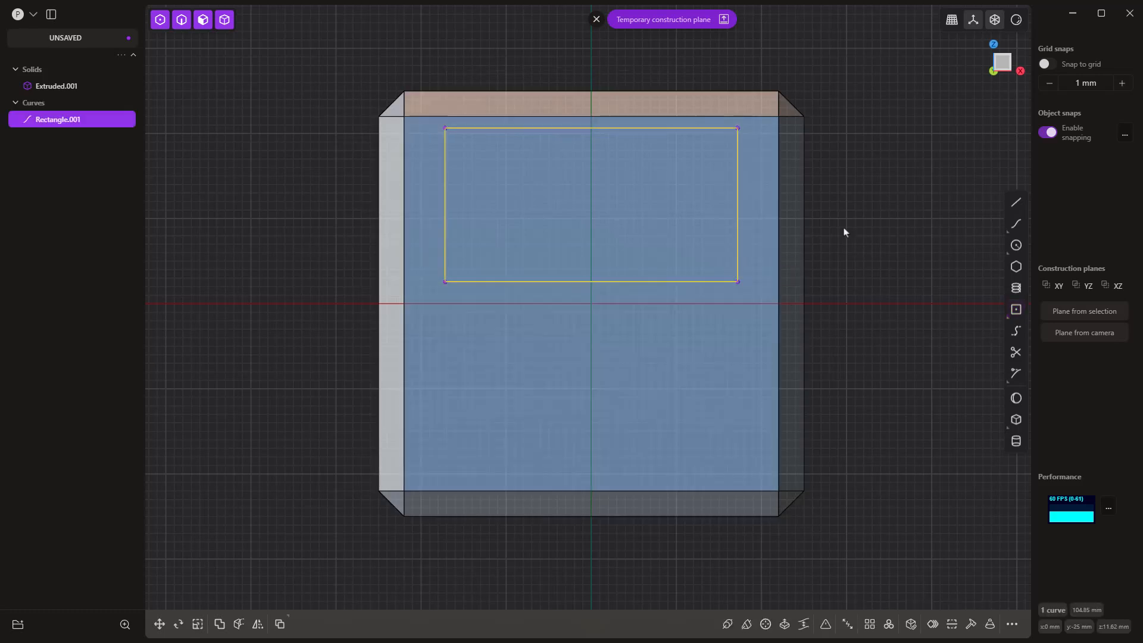
pyautogui.press('g')
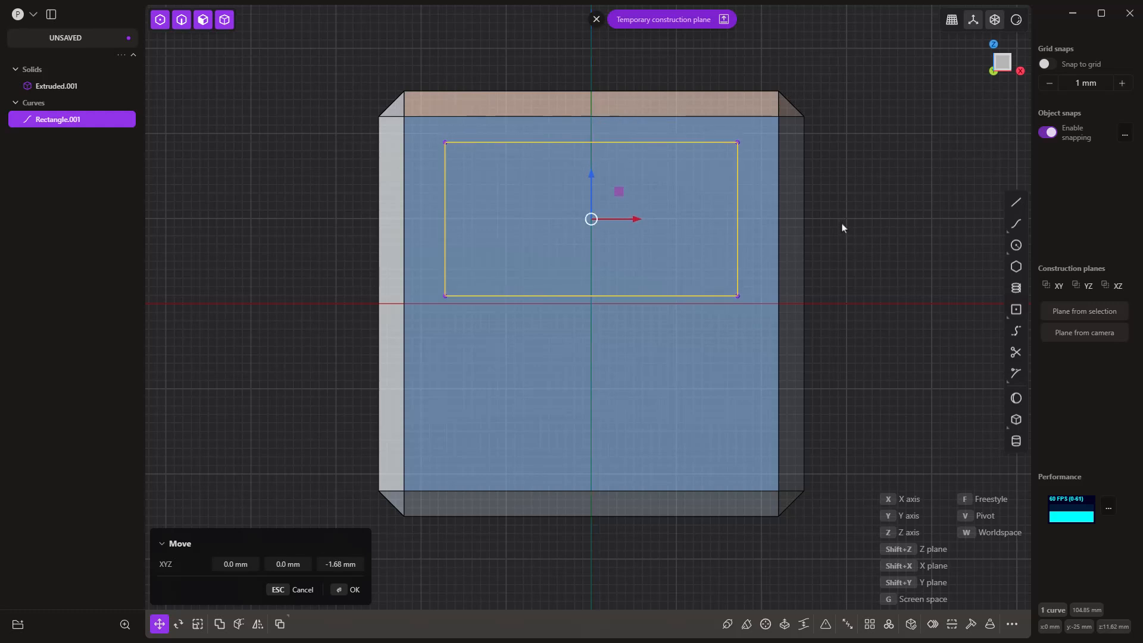
pyautogui.click(838, 226)
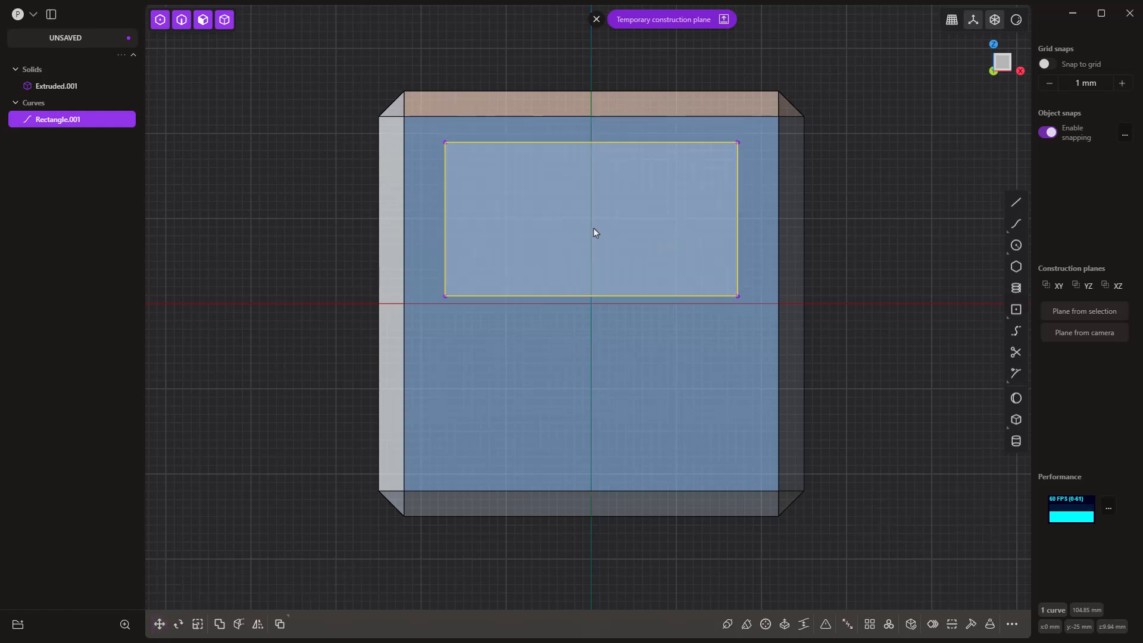
# Step: Draw a smaller center rectangle about 22.5 by 12 mm, snapped to the center of the first rectangle
pyautogui.click(1016, 309)
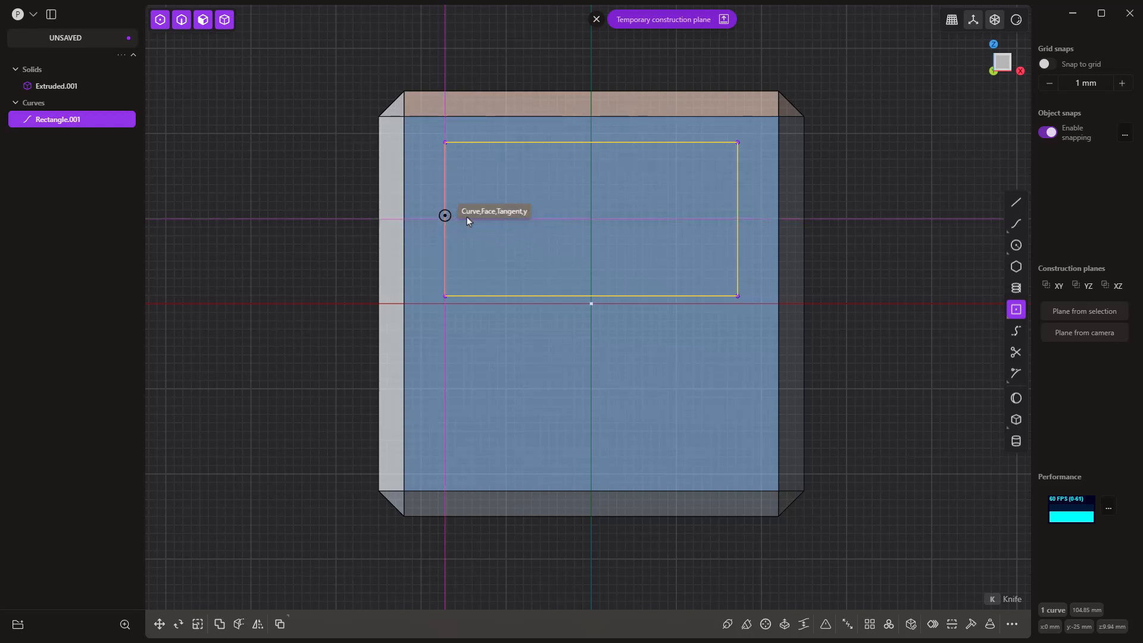
pyautogui.press('shift')
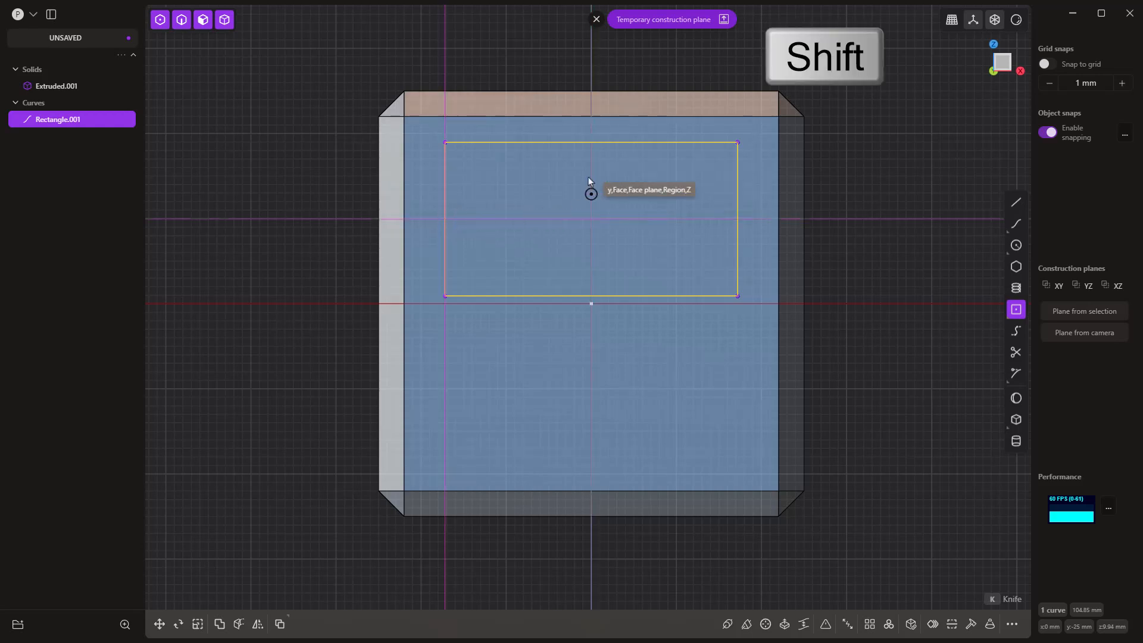
pyautogui.click(591, 219)
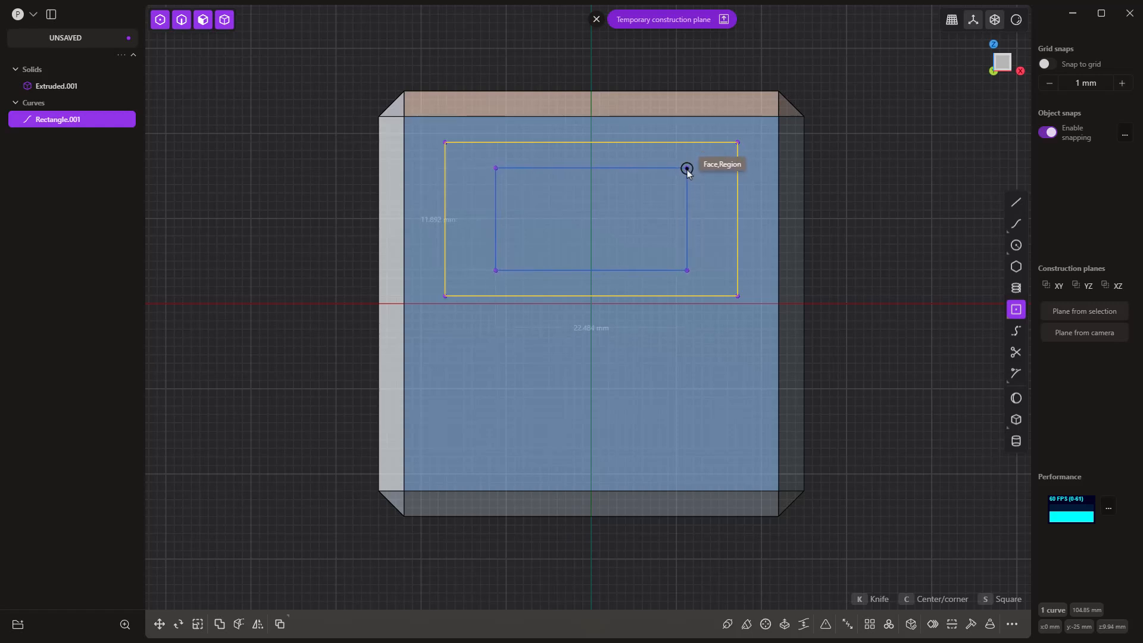
pyautogui.click(687, 170)
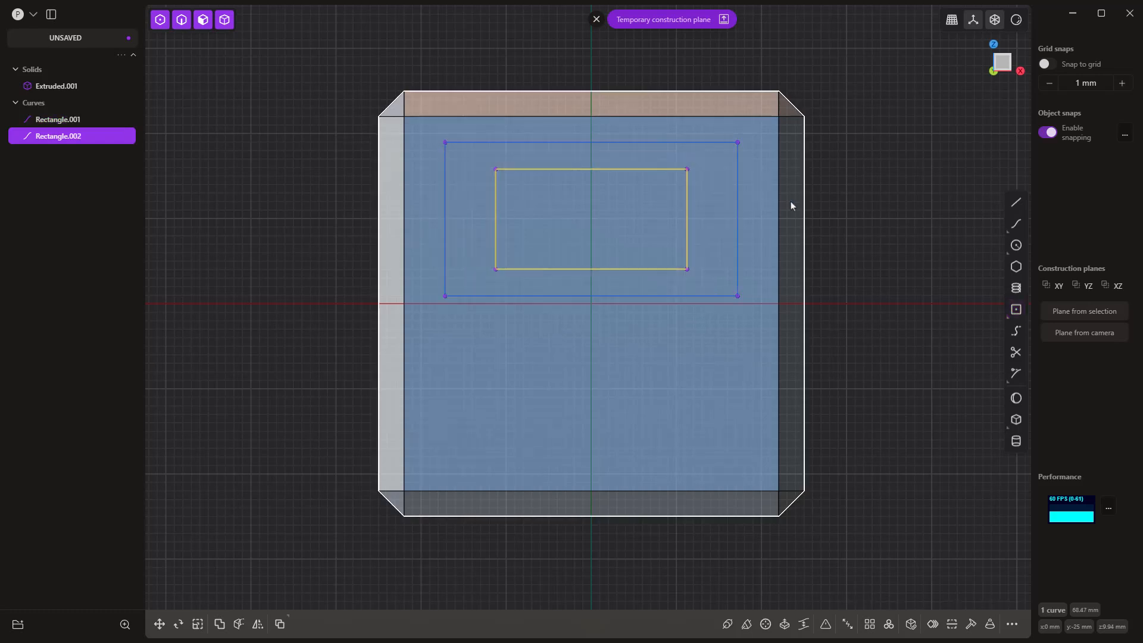
# Step: Draw a vertical line about 13 mm long down from the midpoint of the outer rectangle's bottom edge, and hide the cube solid
pyautogui.click(1015, 202)
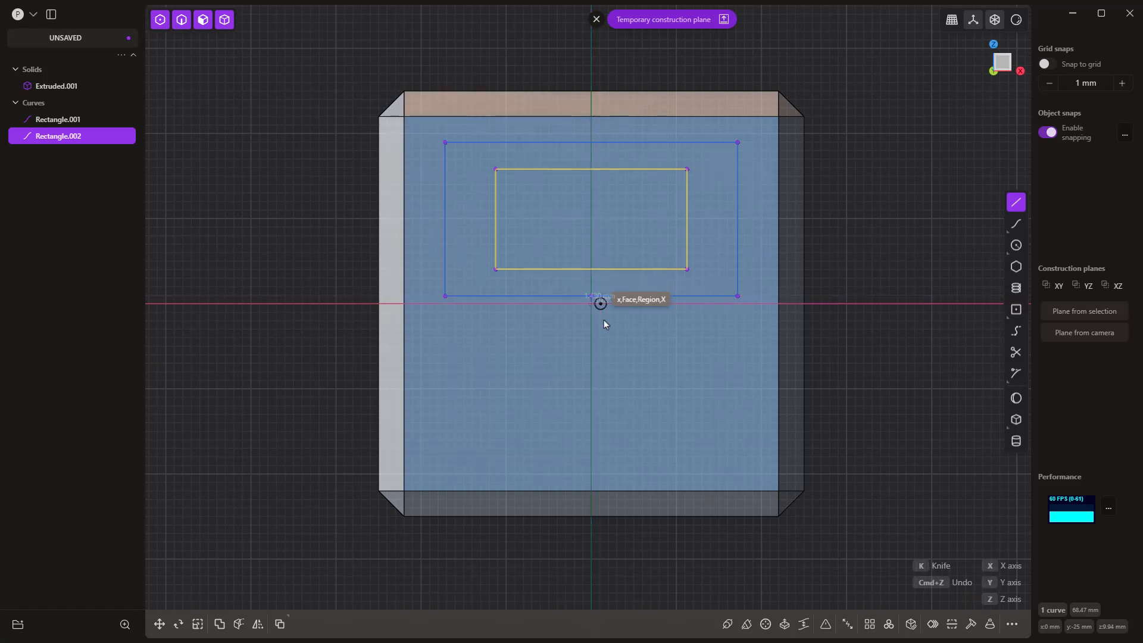
pyautogui.click(591, 296)
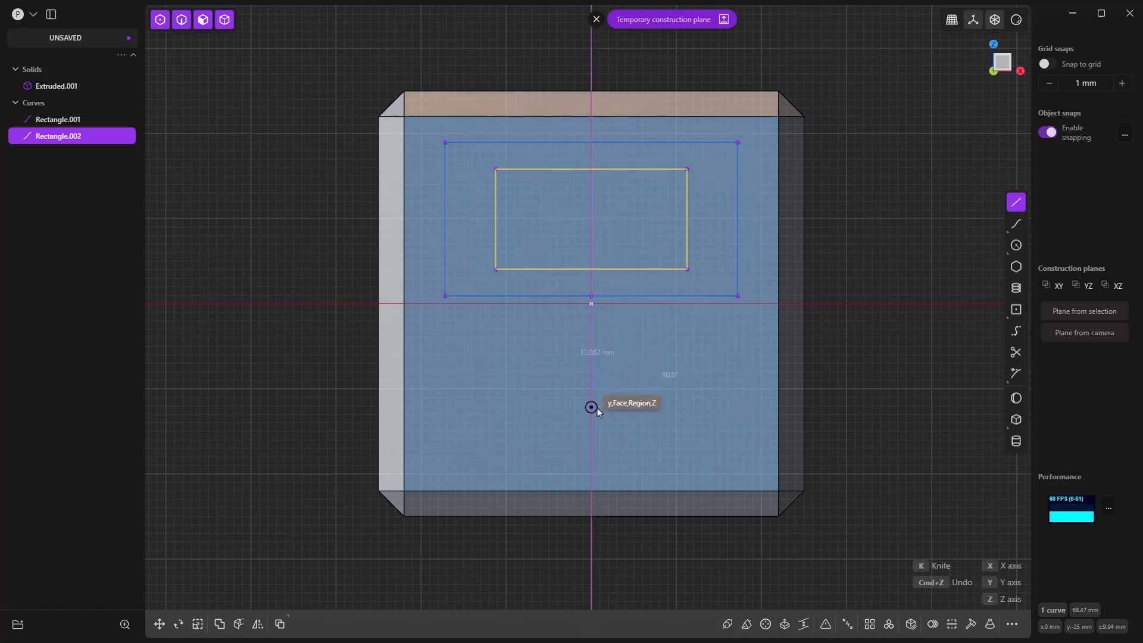
pyautogui.click(591, 407)
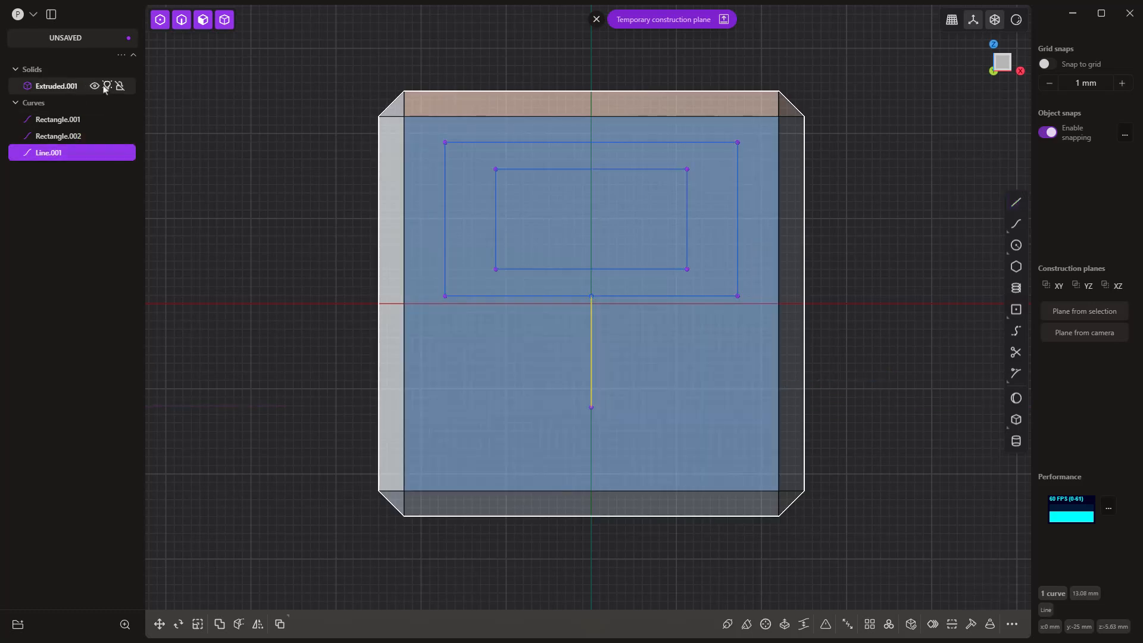
pyautogui.click(96, 86)
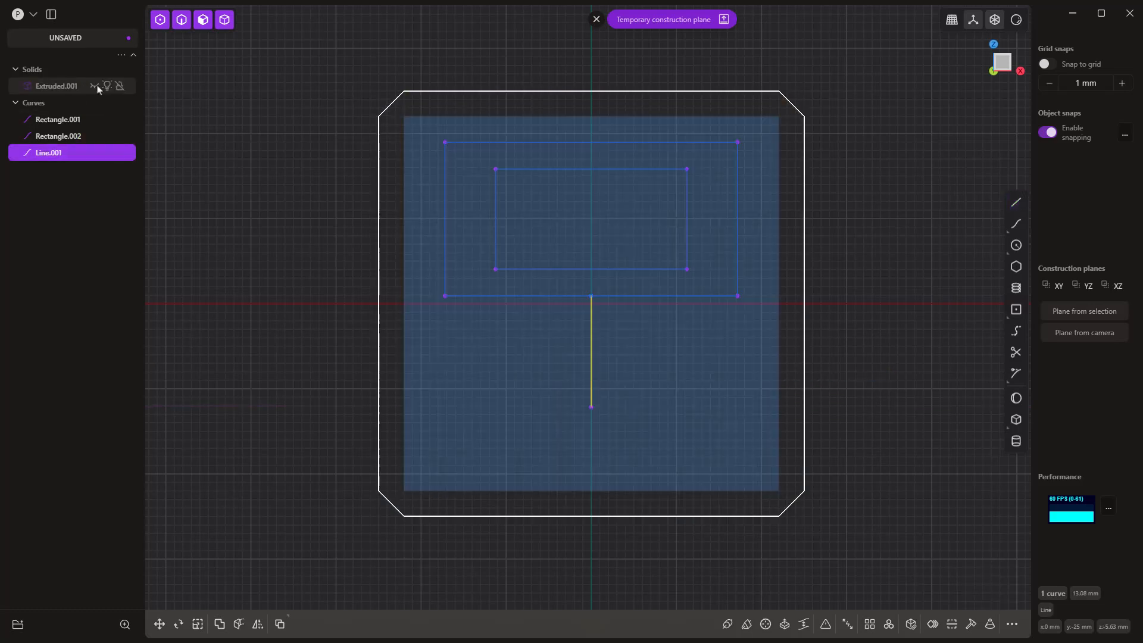
pyautogui.click(295, 193)
# Step: Offset the vertical center line 3.92 mm to both sides and delete the original line
pyautogui.click(590, 323)
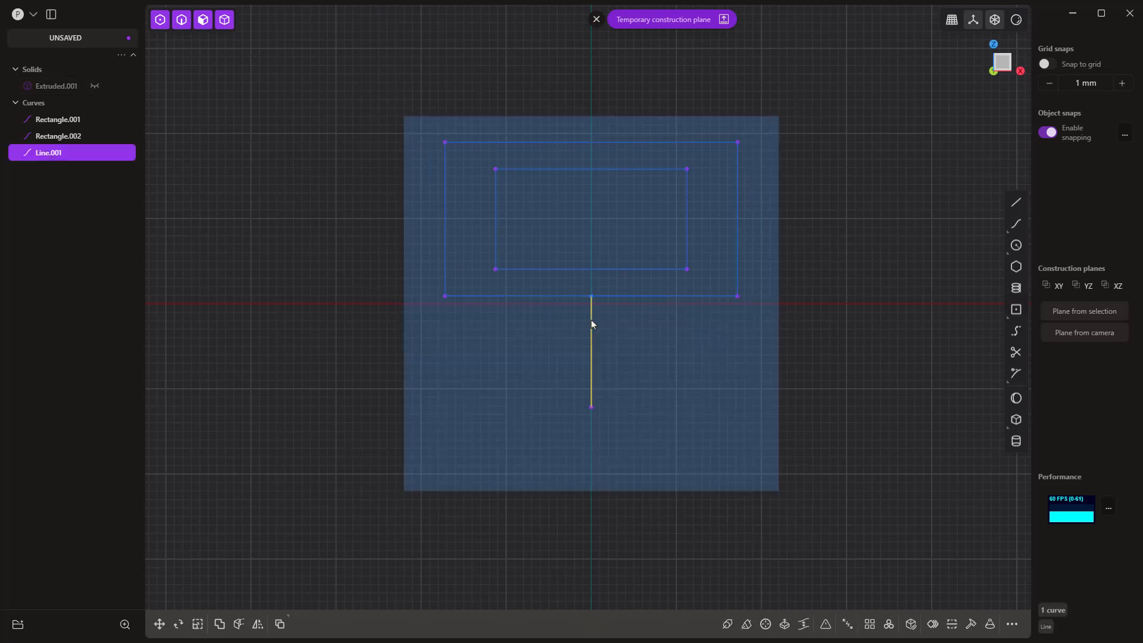
pyautogui.press('o')
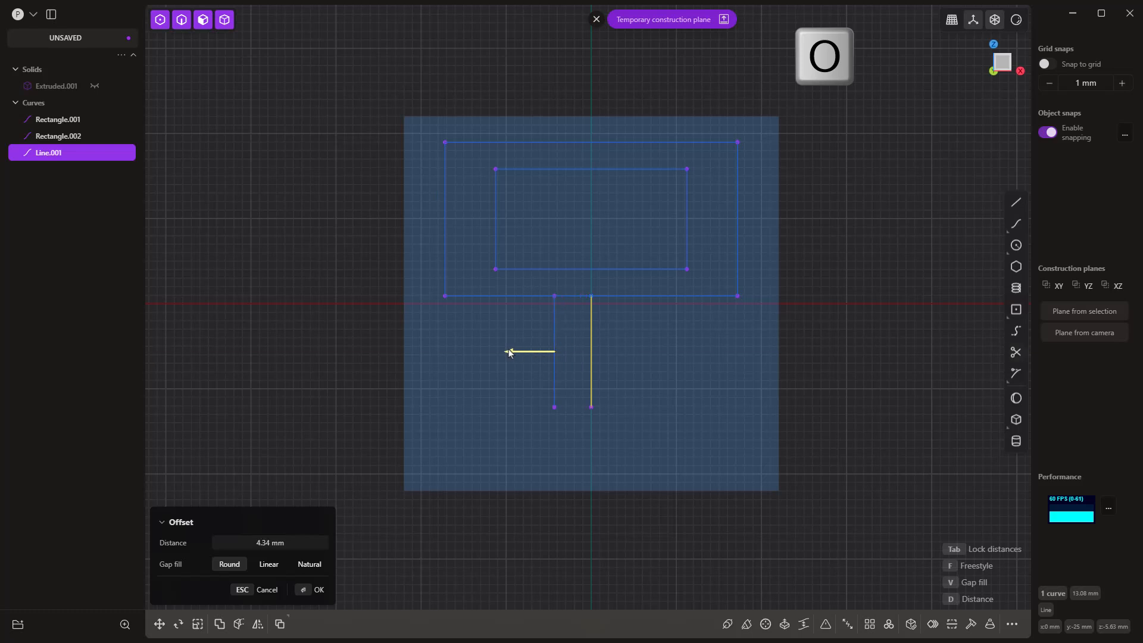
pyautogui.press('Tab')
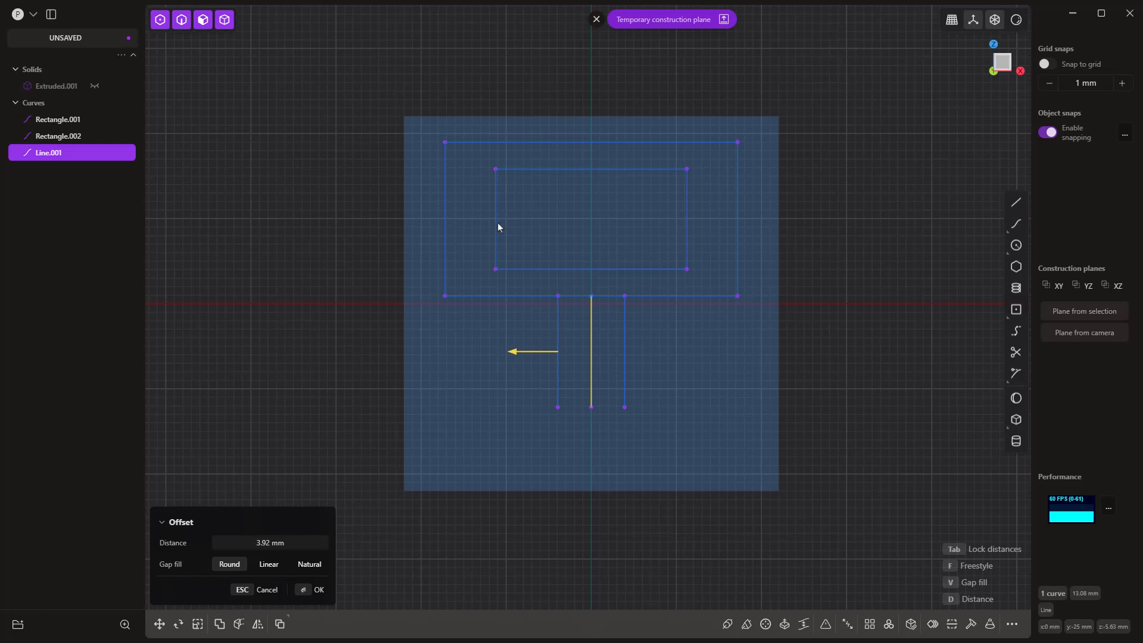
pyautogui.click(833, 332)
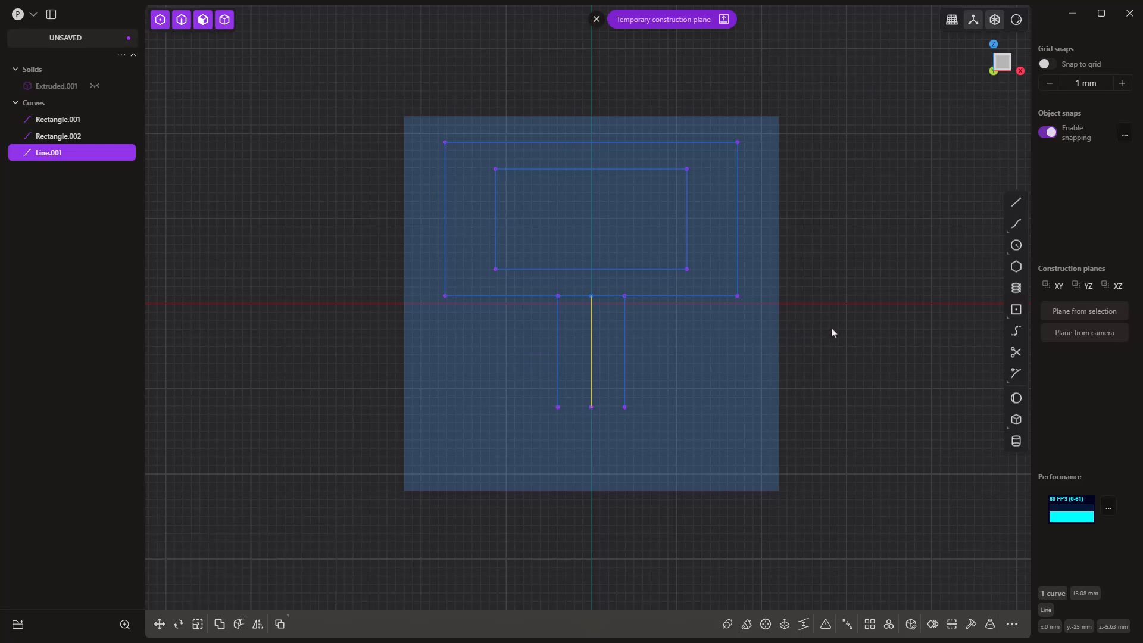
pyautogui.click(591, 314)
pyautogui.press('Delete')
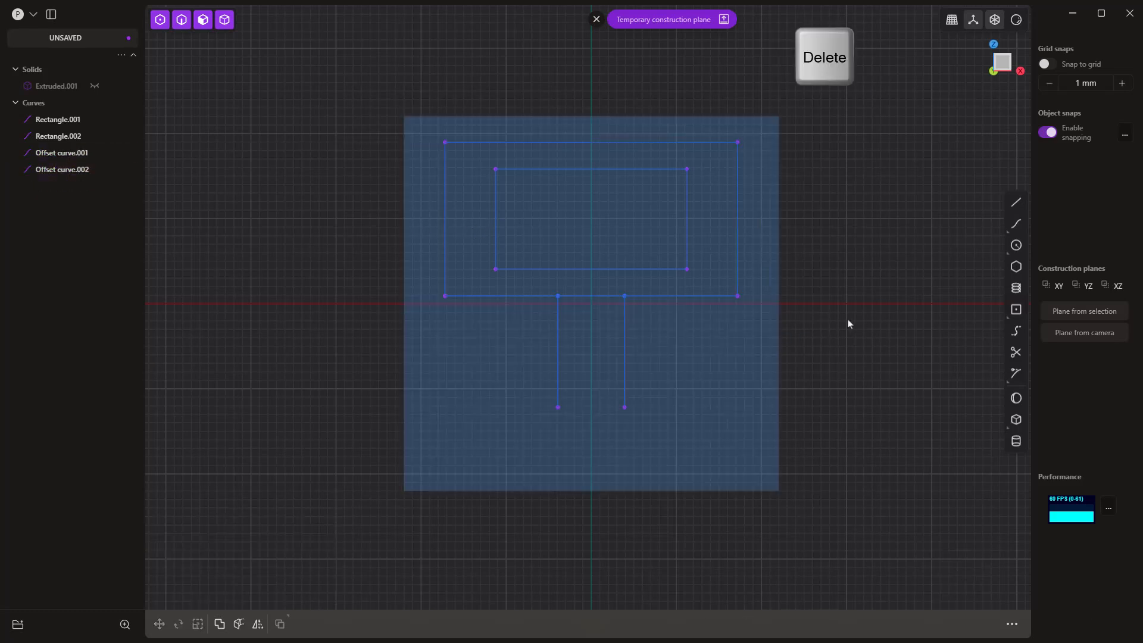
# Step: Draw a horizontal line about 7.8 mm long connecting the lower endpoints of the two offset lines
pyautogui.click(1016, 202)
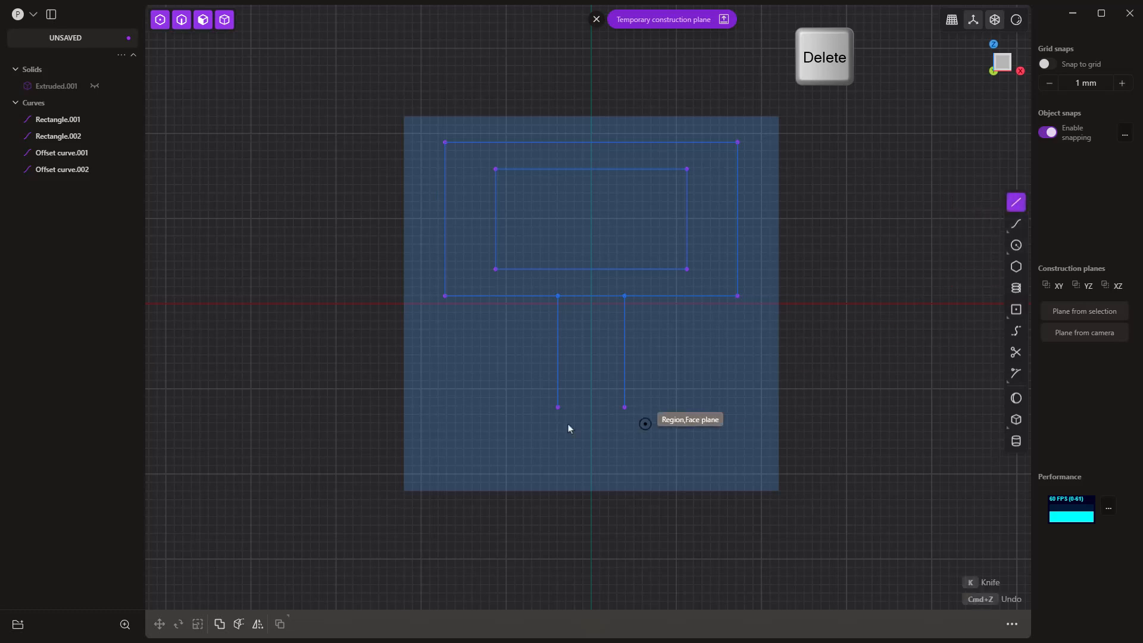
pyautogui.click(558, 408)
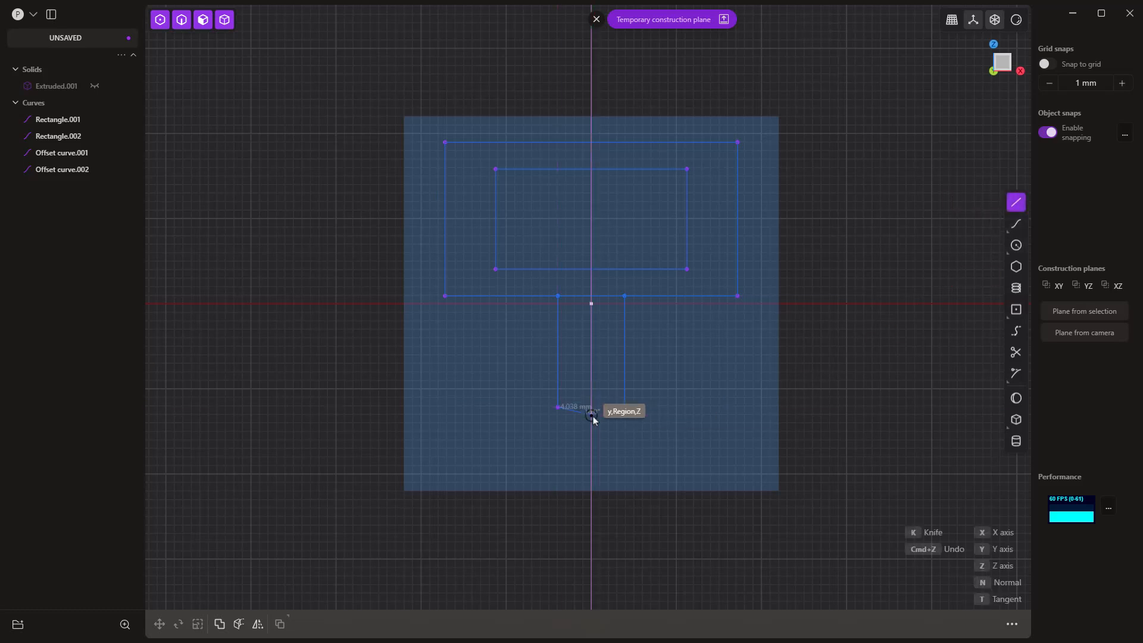
pyautogui.click(625, 407)
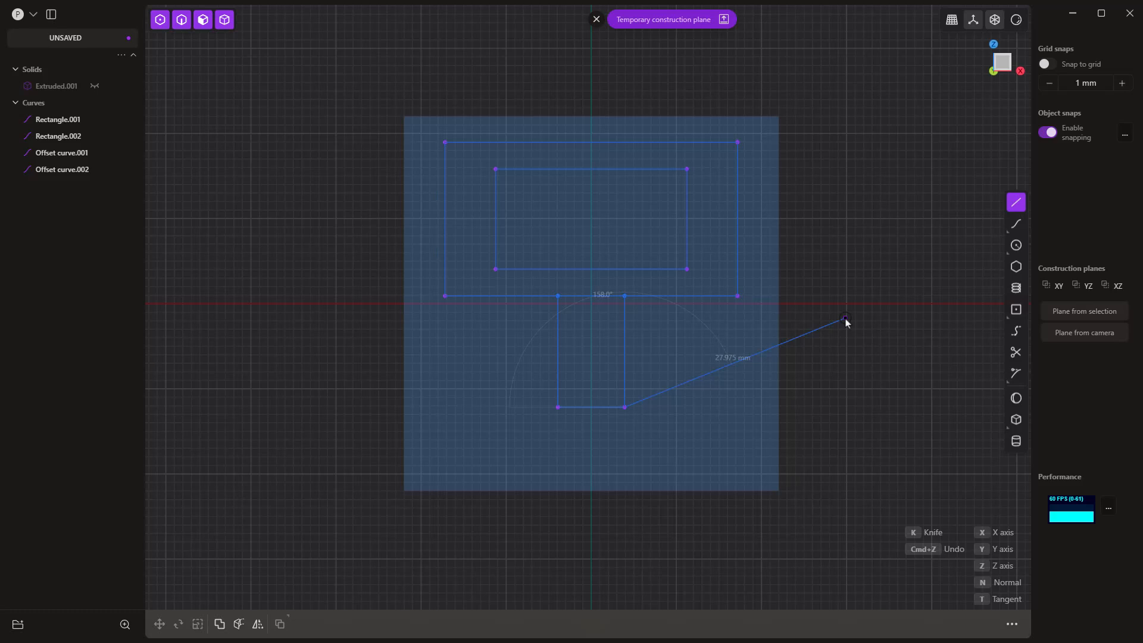
pyautogui.rightClick(846, 321)
# Step: Draw a horizontal line from the inner rectangle's lower-left corner to the outer rectangle's left edge
pyautogui.hotkey('shift', 'a')
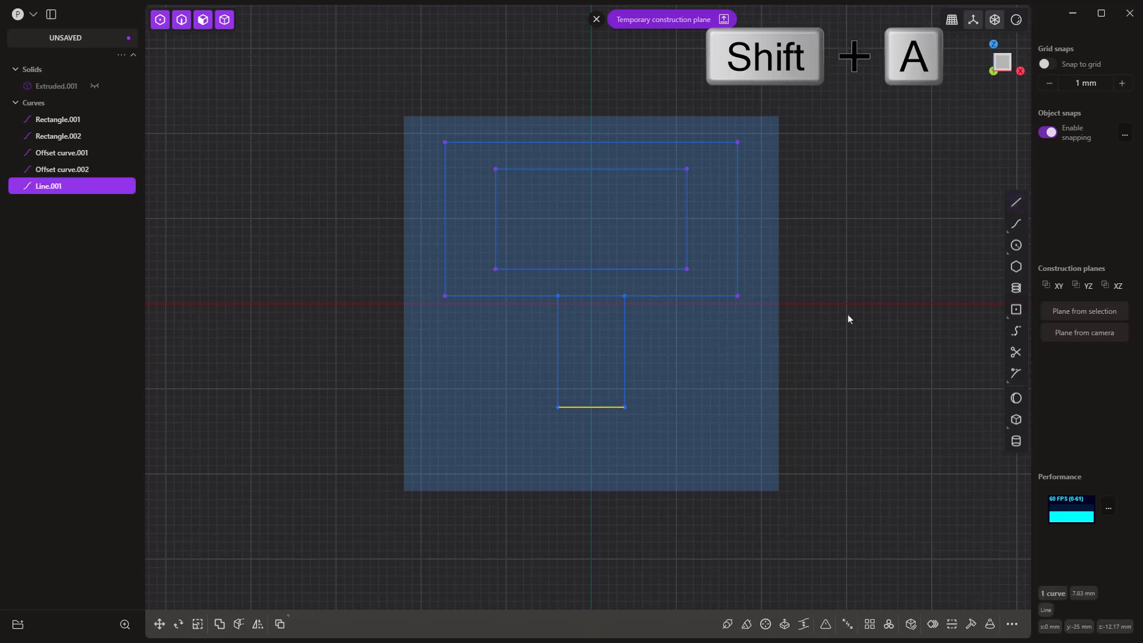
pyautogui.hotkey('shift', 'a')
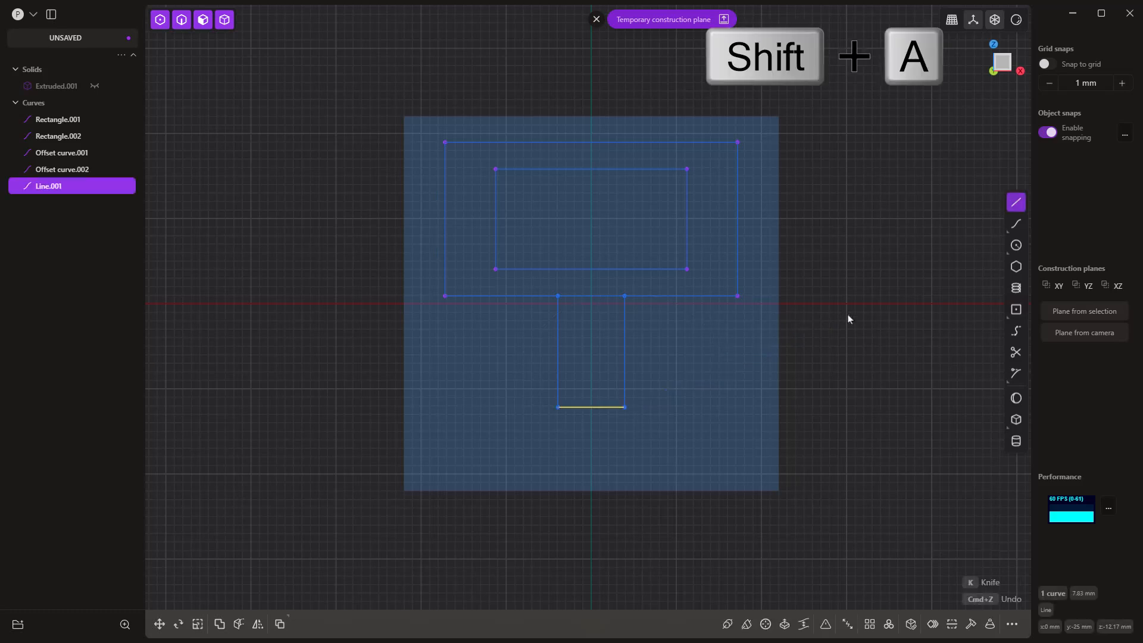
pyautogui.click(496, 269)
pyautogui.click(445, 269)
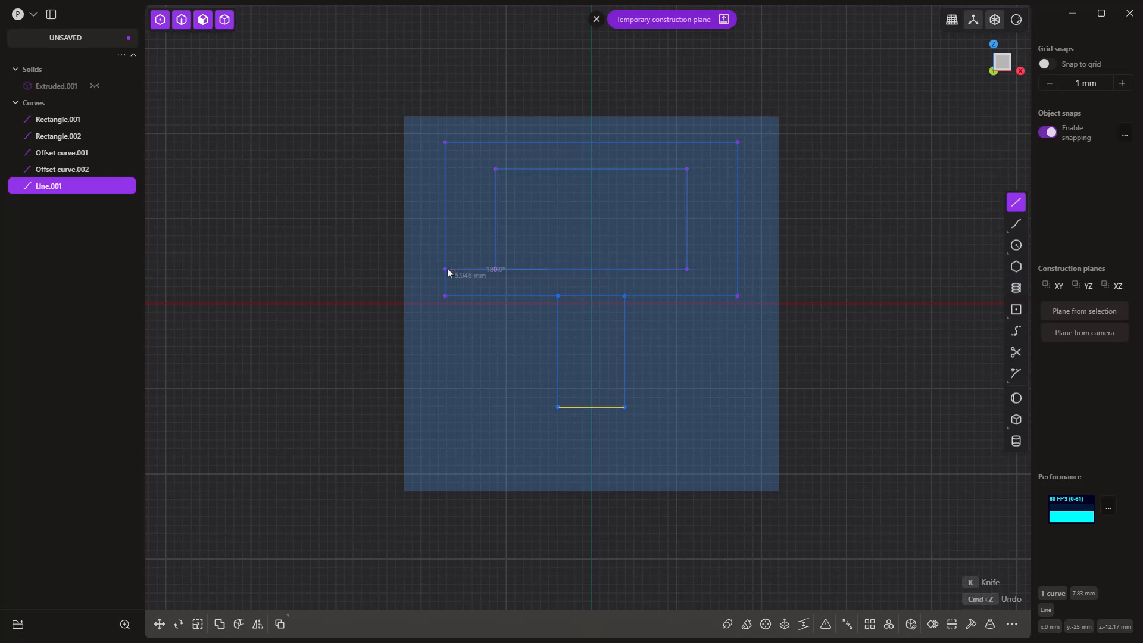
pyautogui.rightClick(358, 253)
# Step: Draw a vertical line about 3.15 mm long from the left offset line's upper endpoint to the inner rectangle's bottom edge
pyautogui.hotkey('shift', 'a')
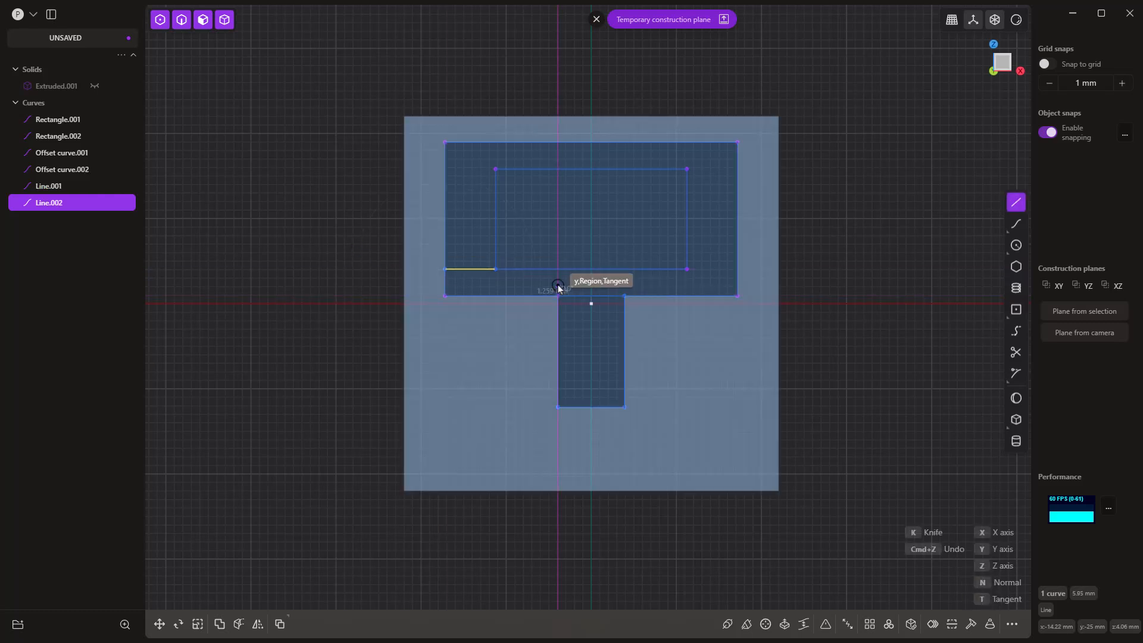
pyautogui.click(560, 272)
pyautogui.rightClick(851, 281)
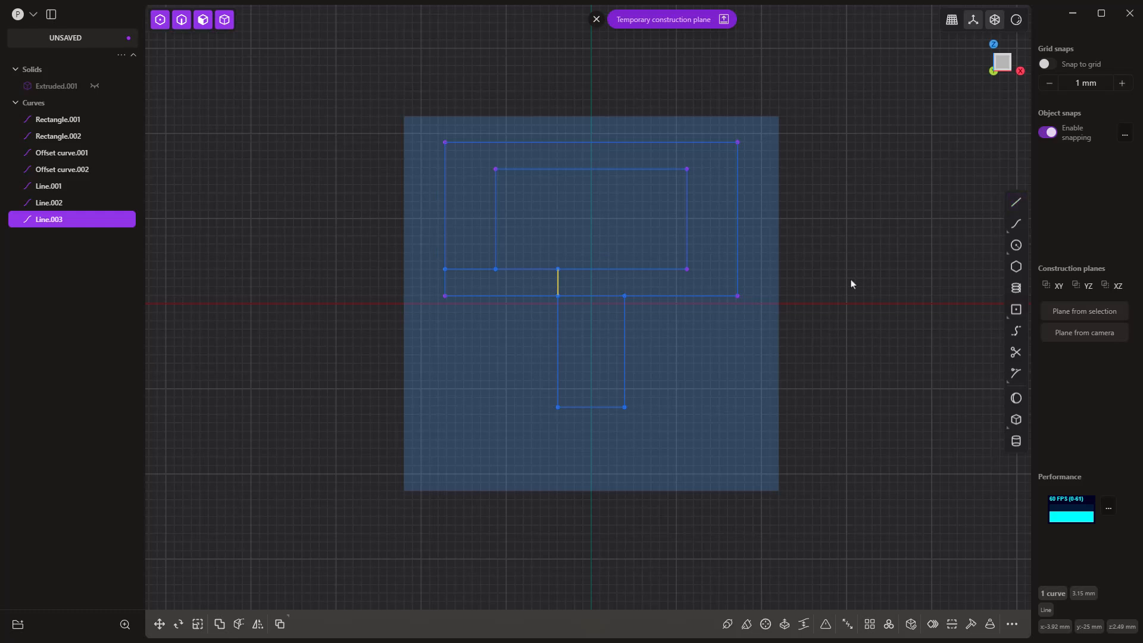
pyautogui.click(851, 280)
# Step: Trim the surplus lower-left segments of both rectangles to open the question mark's hook, and delete the short vertical helper line
pyautogui.press('t')
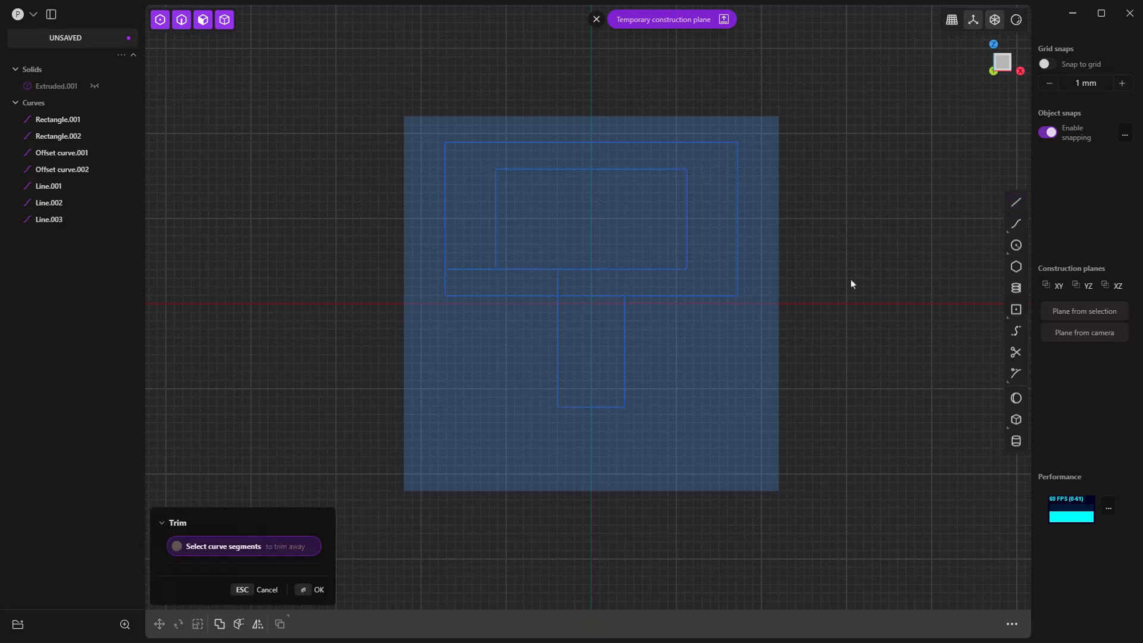
pyautogui.click(543, 296)
pyautogui.click(539, 270)
pyautogui.click(443, 284)
pyautogui.rightClick(371, 266)
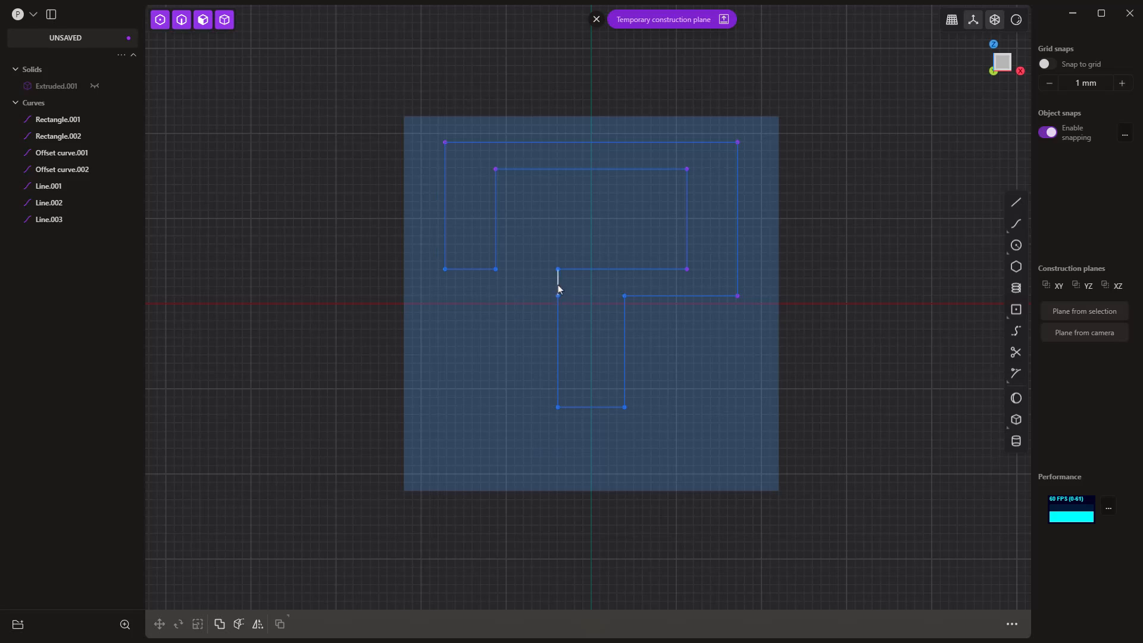
pyautogui.click(559, 287)
pyautogui.press('Delete')
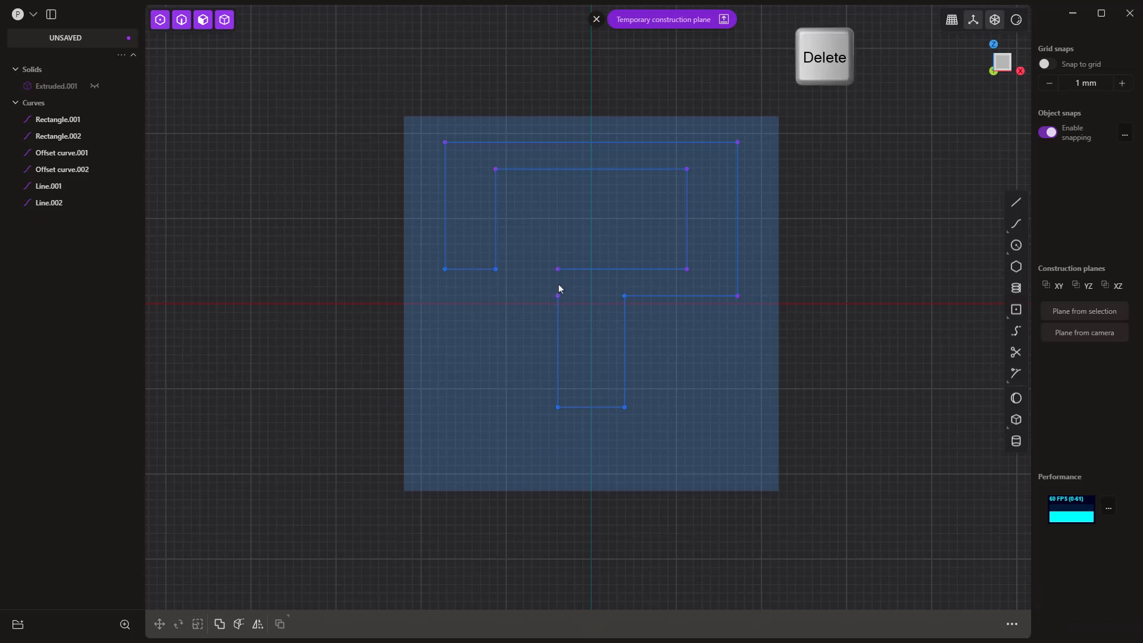
# Step: Move the left stem line's upper endpoint up to the inner rectangle's bottom edge, and join all curves into one question mark outline
pyautogui.click(558, 297)
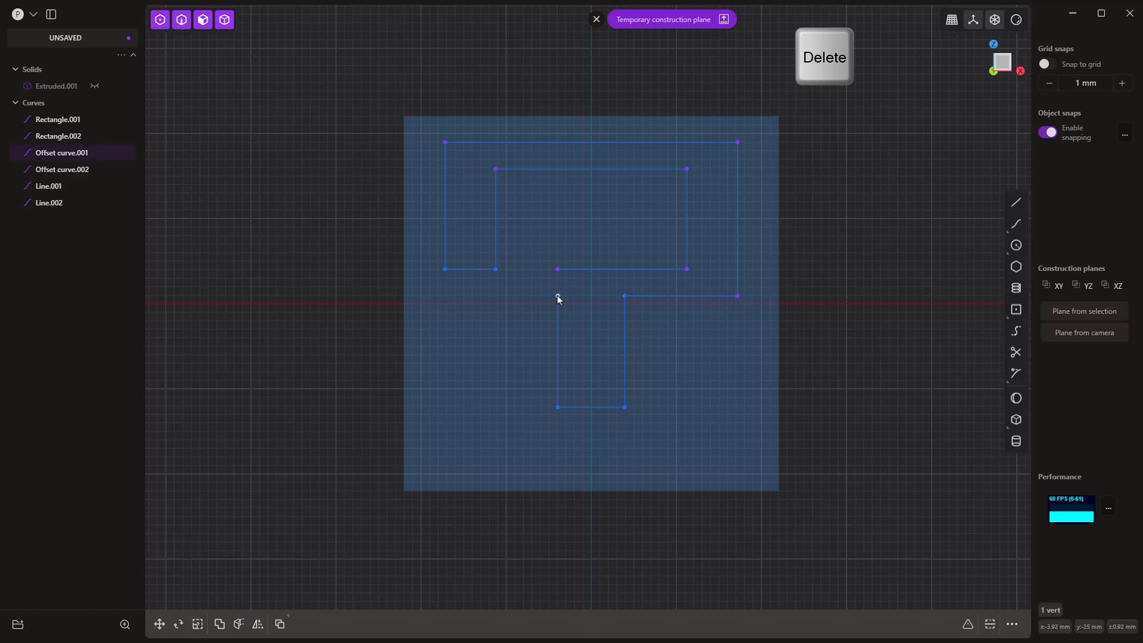
pyautogui.press('g')
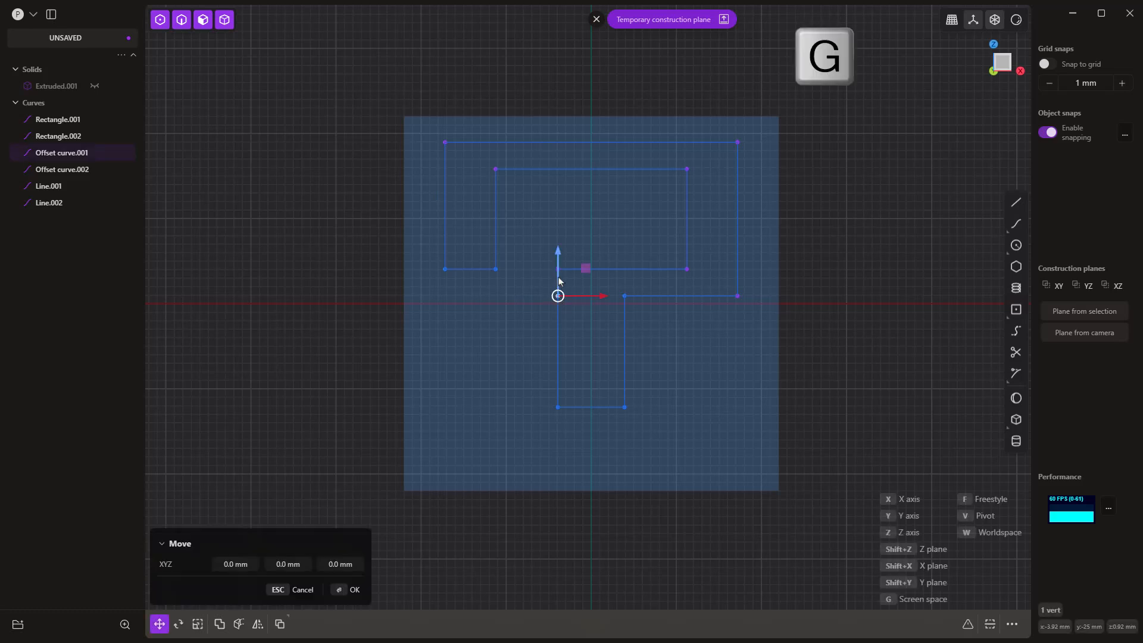
pyautogui.moveTo(558, 254)
pyautogui.mouseDown()
pyautogui.moveTo(559, 239)
pyautogui.moveTo(560, 271)
pyautogui.mouseUp()
pyautogui.rightClick(833, 311)
pyautogui.click(835, 309)
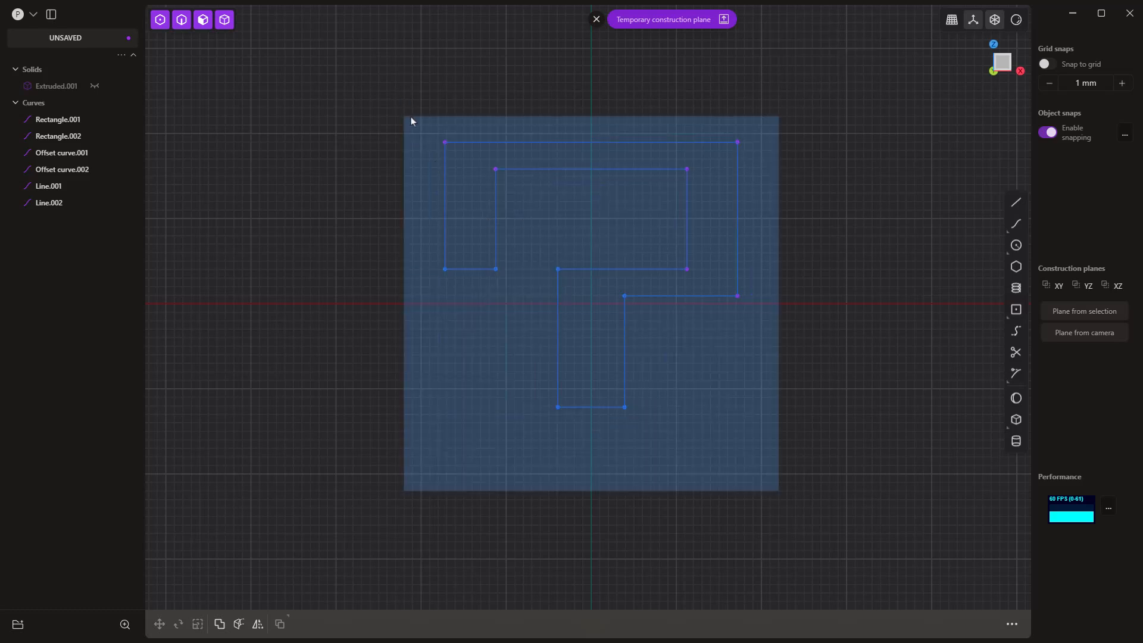
pyautogui.moveTo(421, 129); pyautogui.dragTo(757, 445)
pyautogui.press('j')
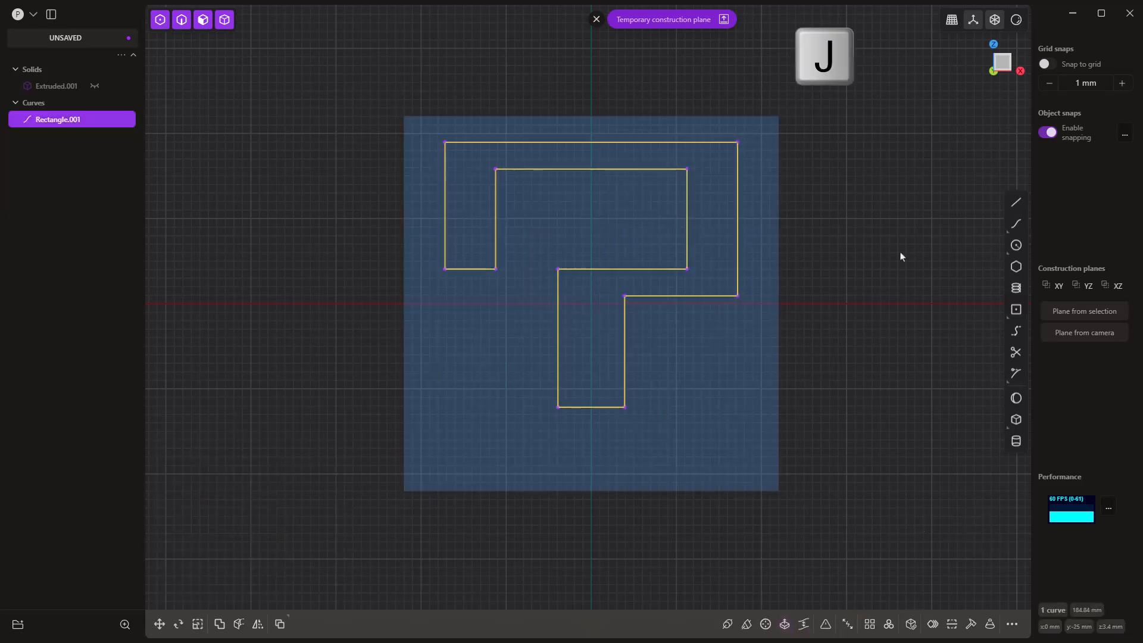
# Step: Draw a corner rectangle about 7.8 mm wide, aligned with the stem and about 1.7 mm below it, as the question mark's dot
pyautogui.moveTo(1015, 314)
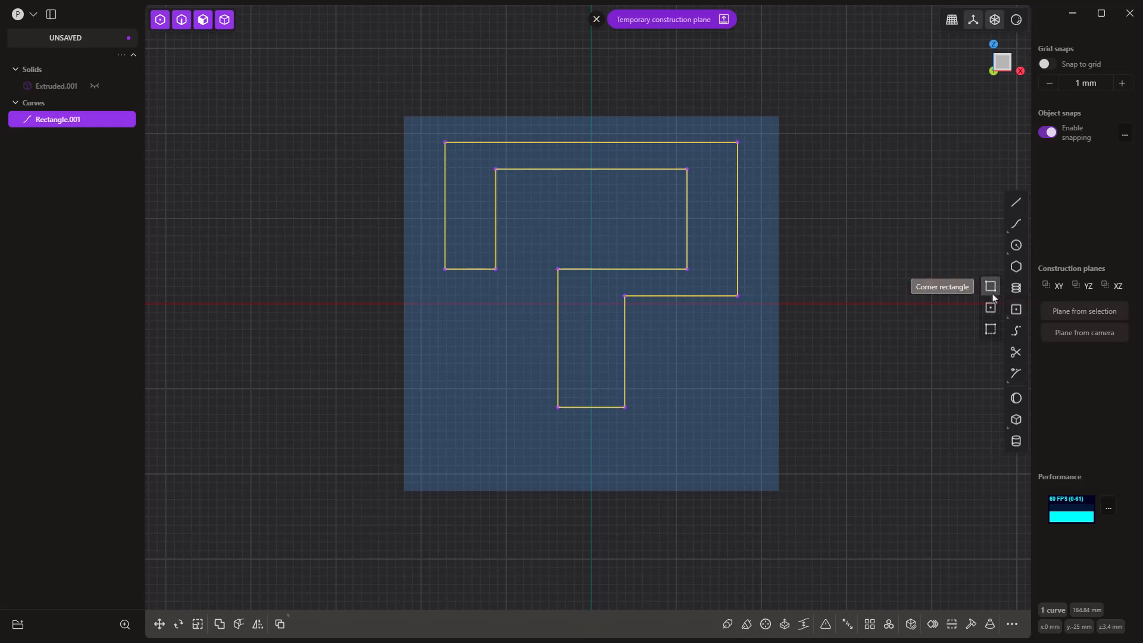
pyautogui.click(991, 293)
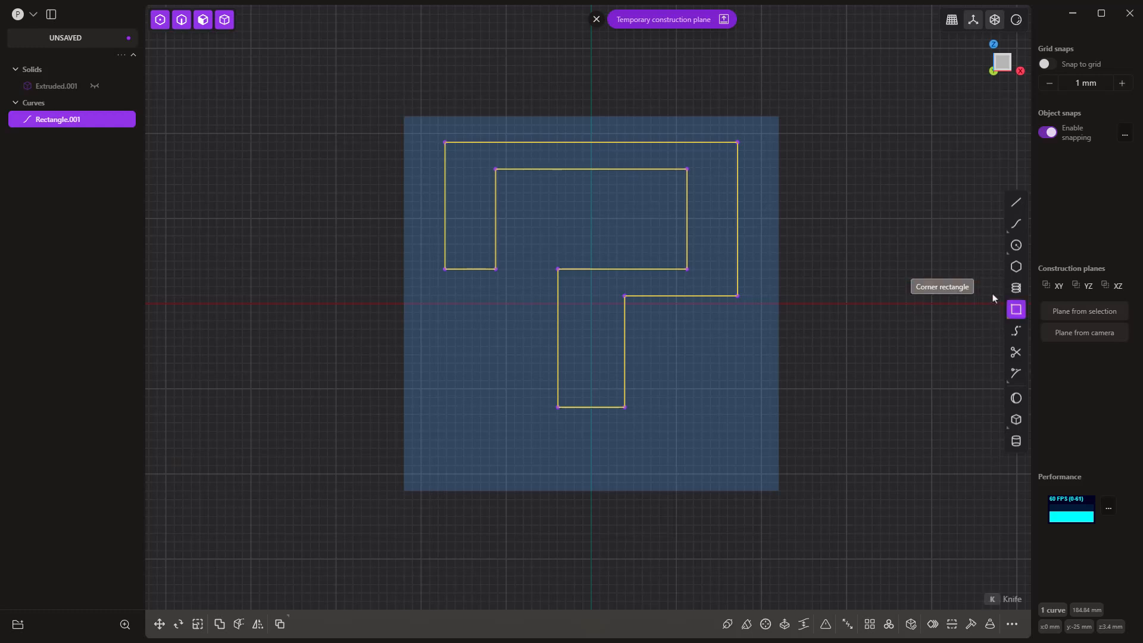
pyautogui.keyDown('shift'); pyautogui.click(558, 408); pyautogui.keyUp('shift')
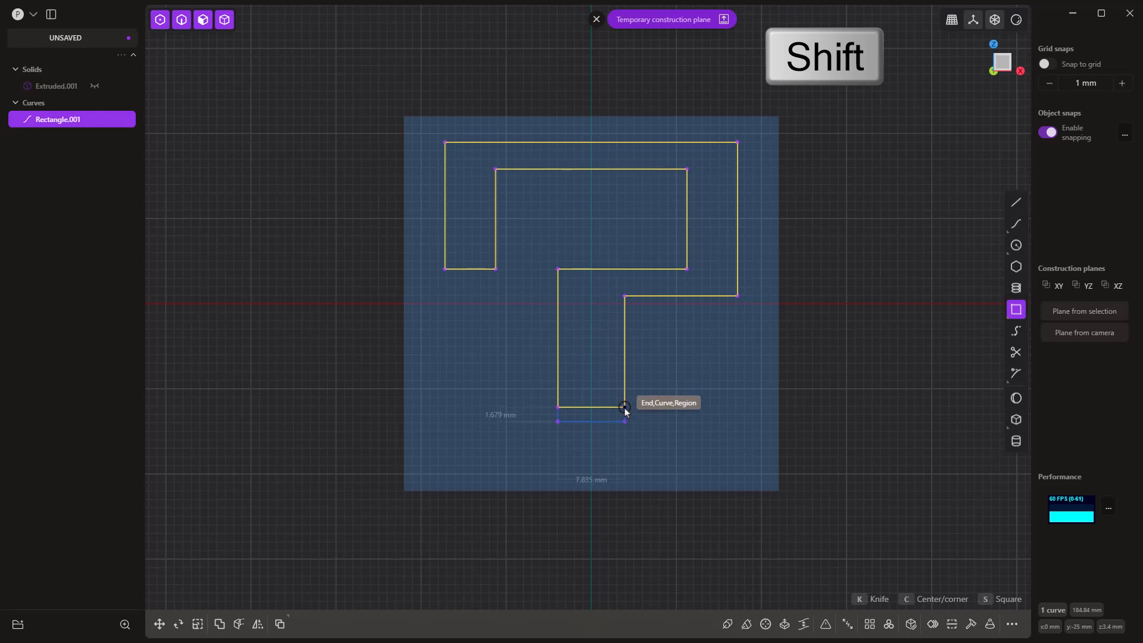
pyautogui.keyDown('shift'); pyautogui.click(624, 459); pyautogui.keyUp('shift')
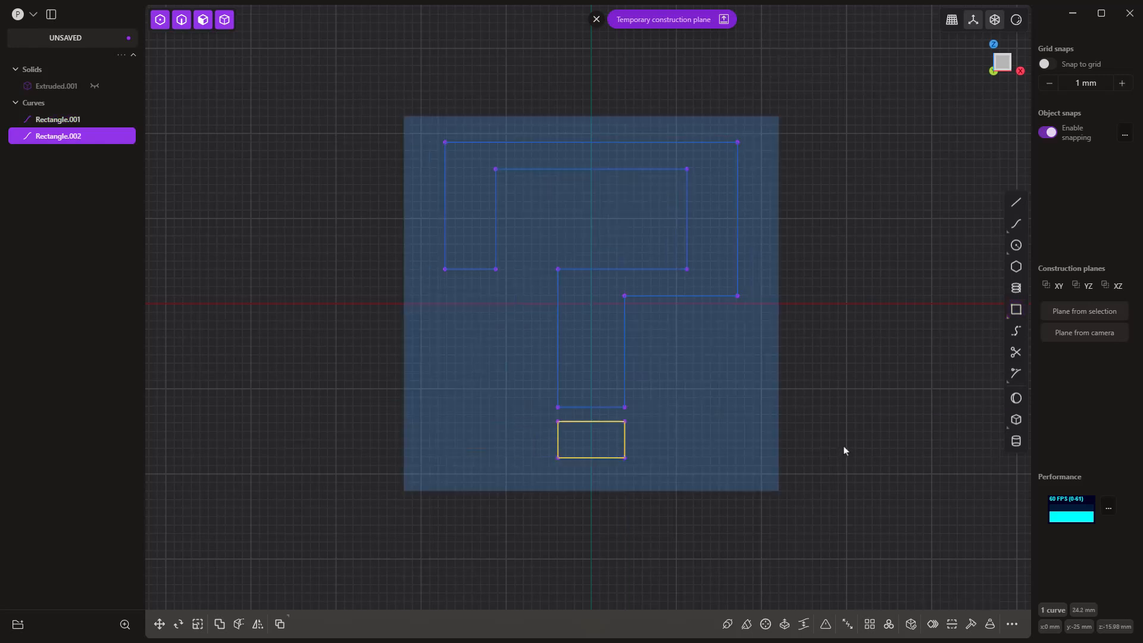
pyautogui.click(854, 412)
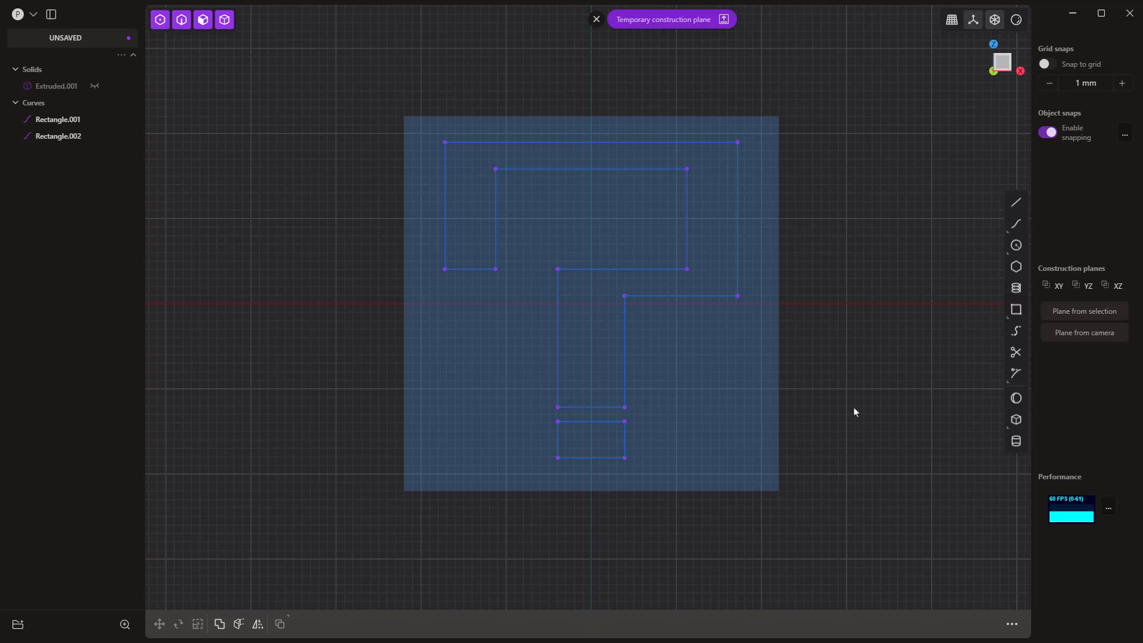
# Step: Chamfer the question mark and dot corners by 0.84 mm, excluding the outer top-left, top-right and lower-right corners and the inner corner atop the stem
pyautogui.press('1')
pyautogui.press('1')
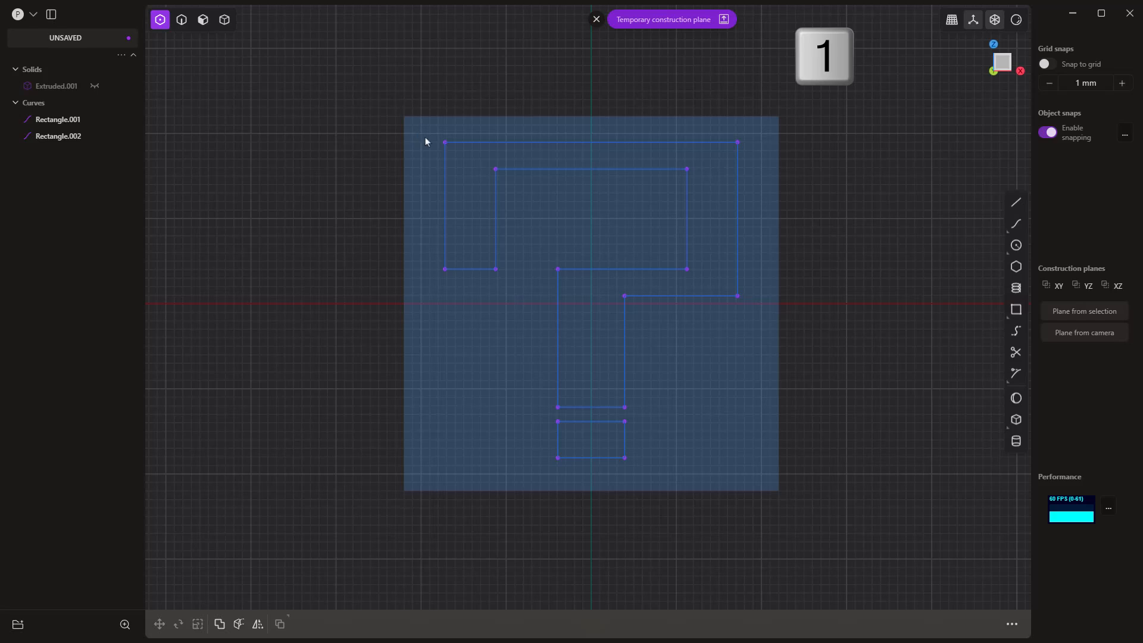
pyautogui.moveTo(425, 138); pyautogui.dragTo(766, 469)
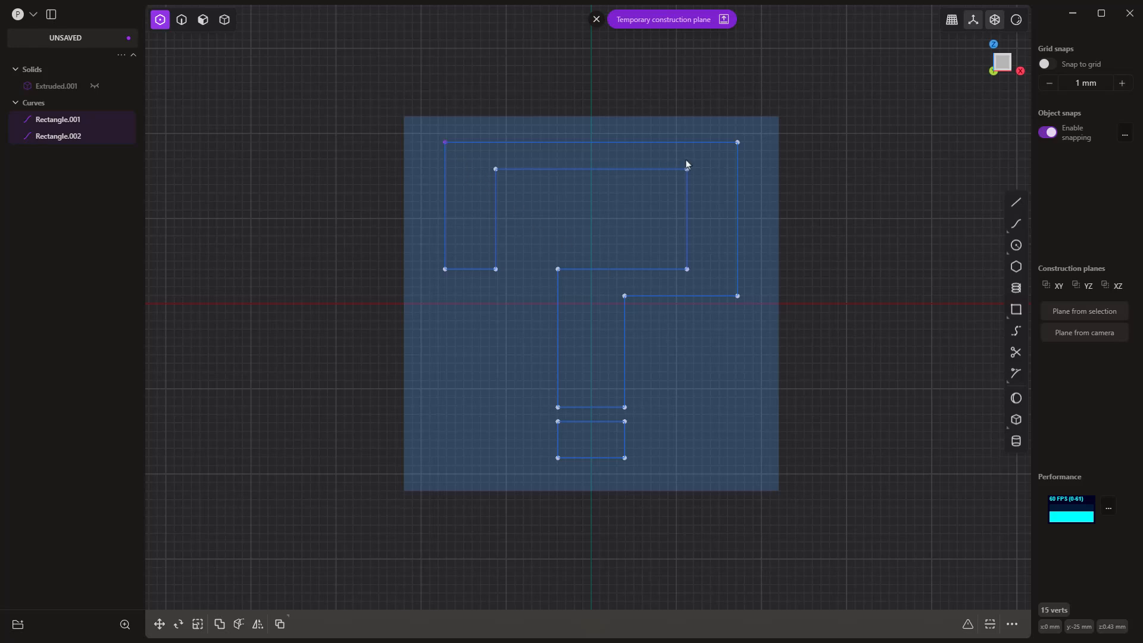
pyautogui.press('ctrl')
pyautogui.keyDown('ctrl'); pyautogui.click(738, 144); pyautogui.keyUp('ctrl')
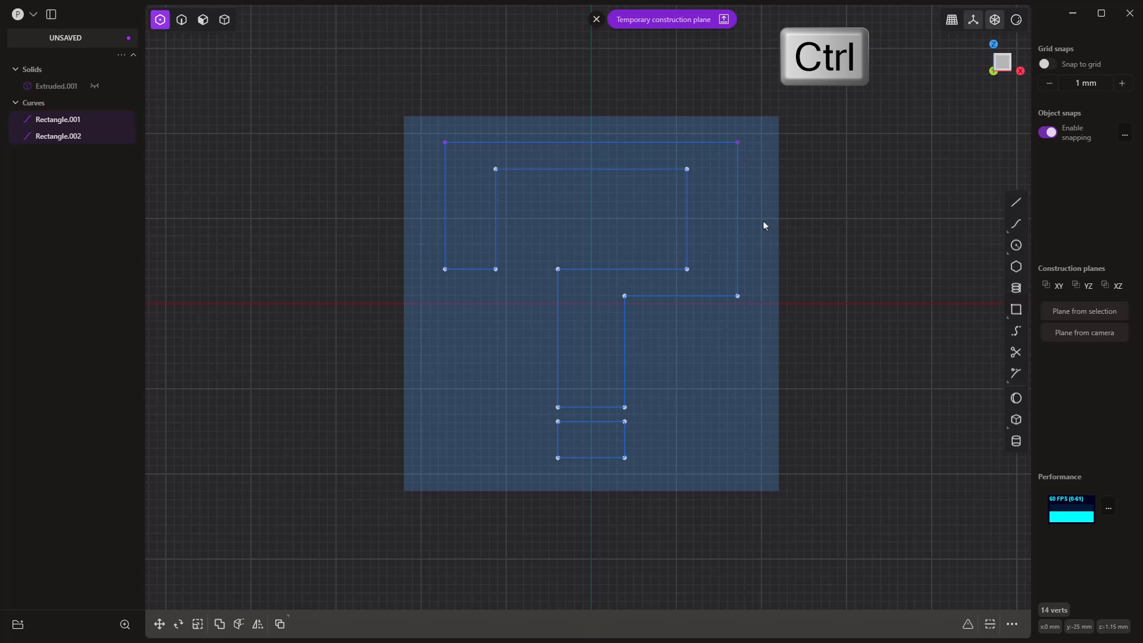
pyautogui.keyDown('ctrl'); pyautogui.click(737, 295); pyautogui.keyUp('ctrl')
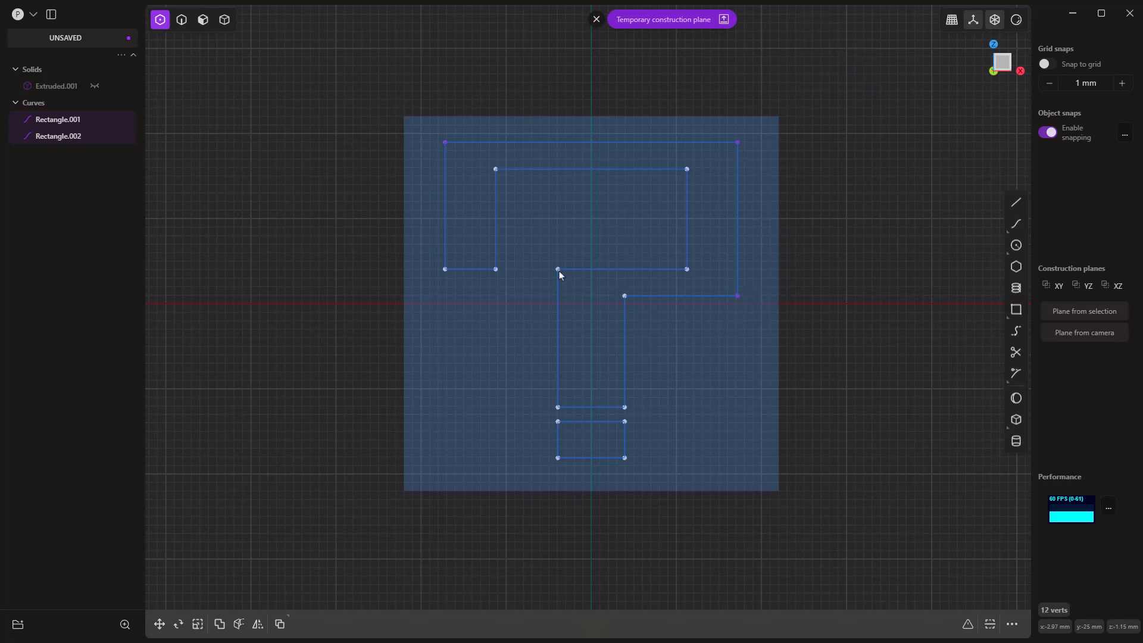
pyautogui.press('b')
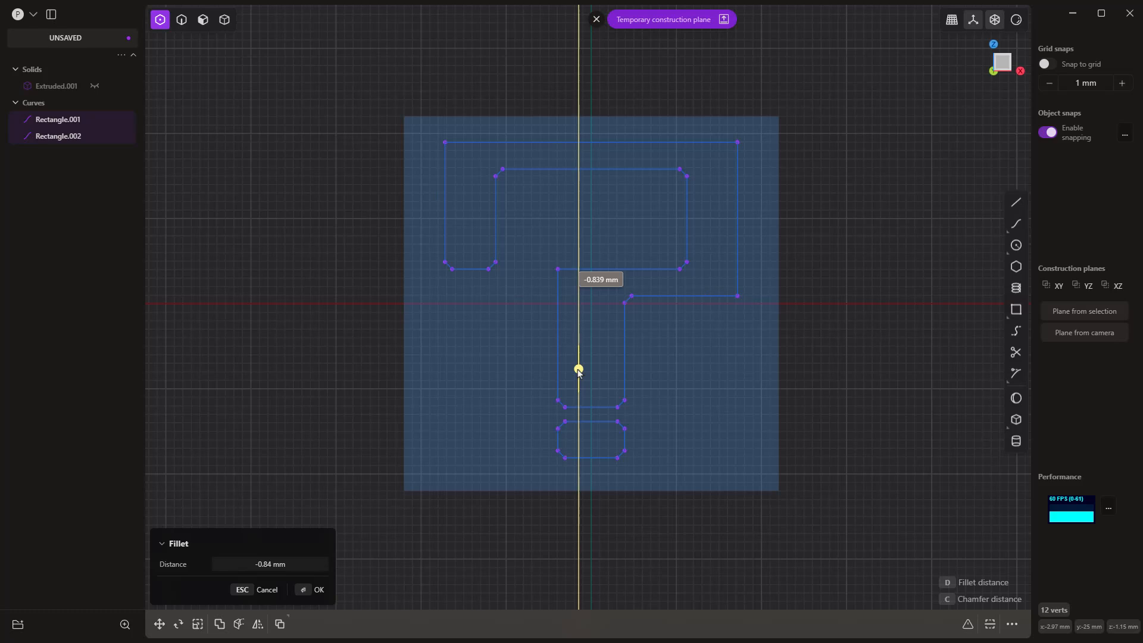
pyautogui.click(577, 370)
pyautogui.rightClick(930, 302)
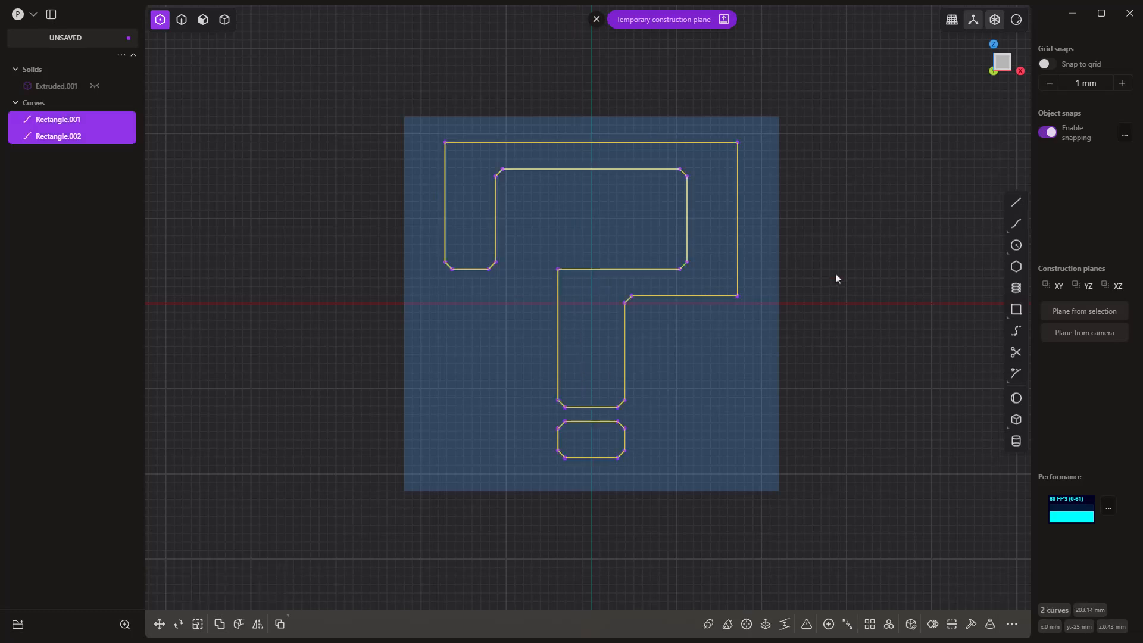
# Step: Chamfer the question mark's outer top-left, top-right and lower-right corners and the inner corner atop the stem by 2.8 mm
pyautogui.click(835, 275)
pyautogui.click(739, 297)
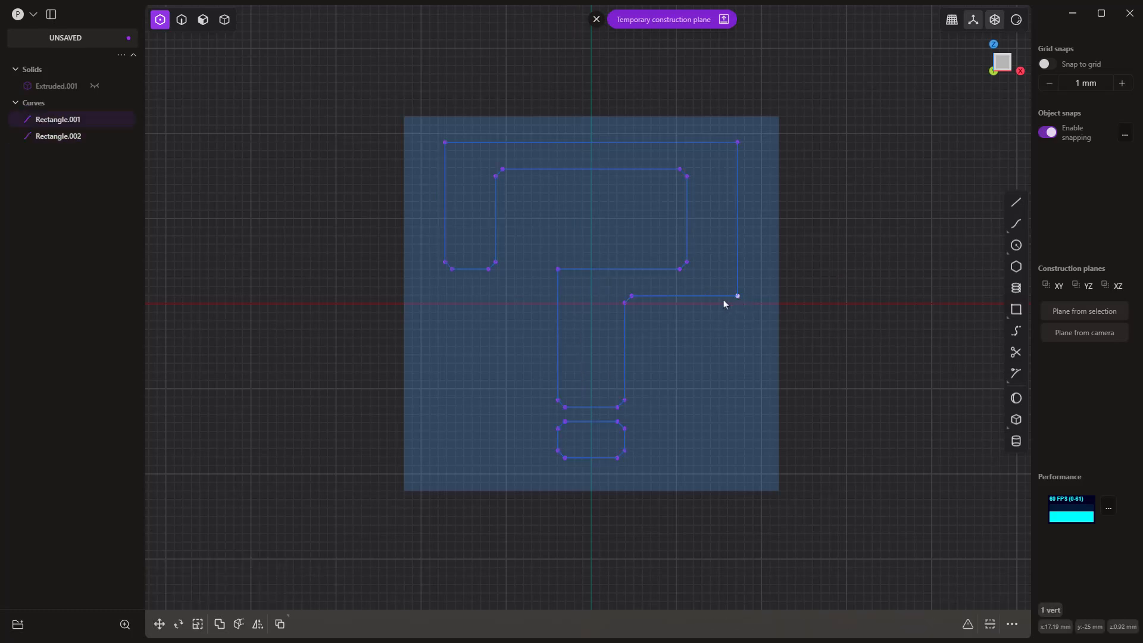
pyautogui.click(558, 269)
pyautogui.click(738, 142)
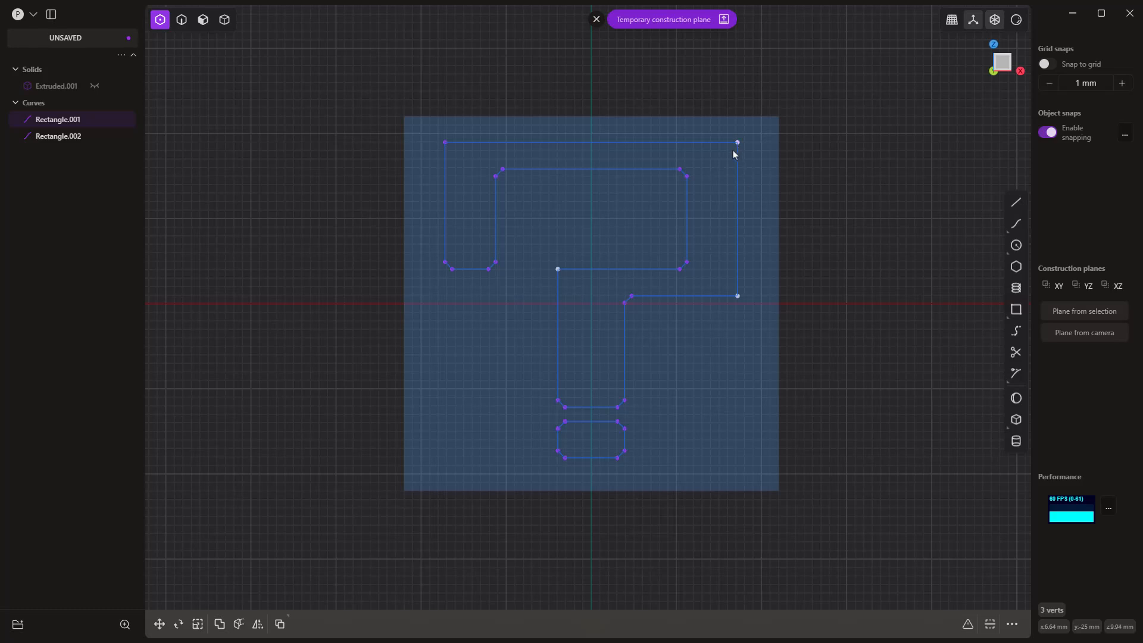
pyautogui.keyDown('shift'); pyautogui.click(445, 143); pyautogui.keyUp('shift')
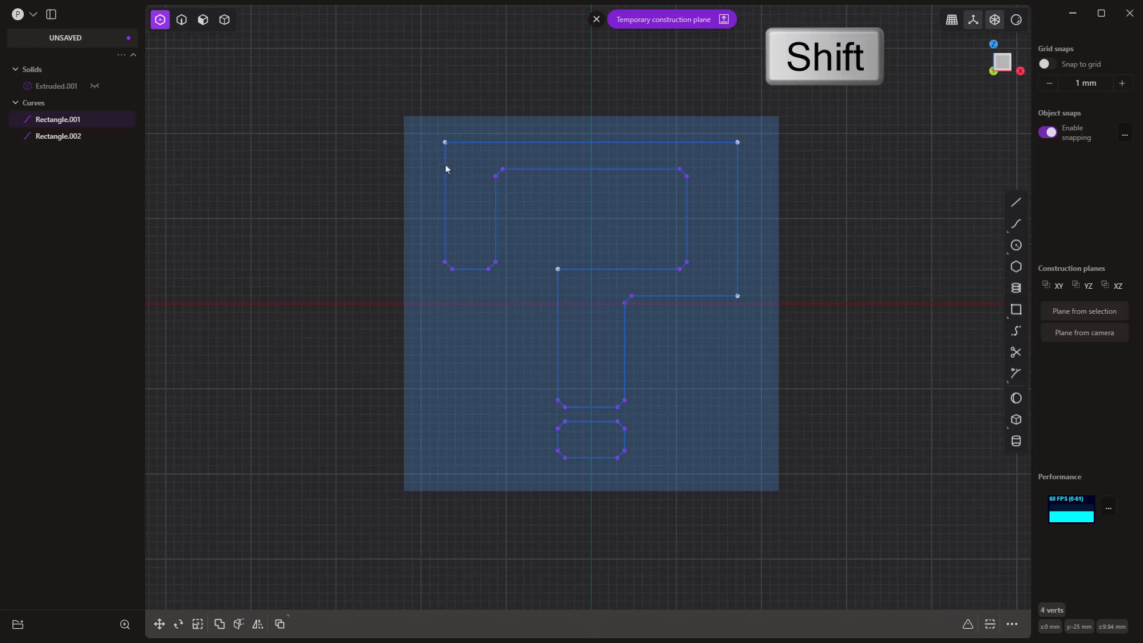
pyautogui.press('b')
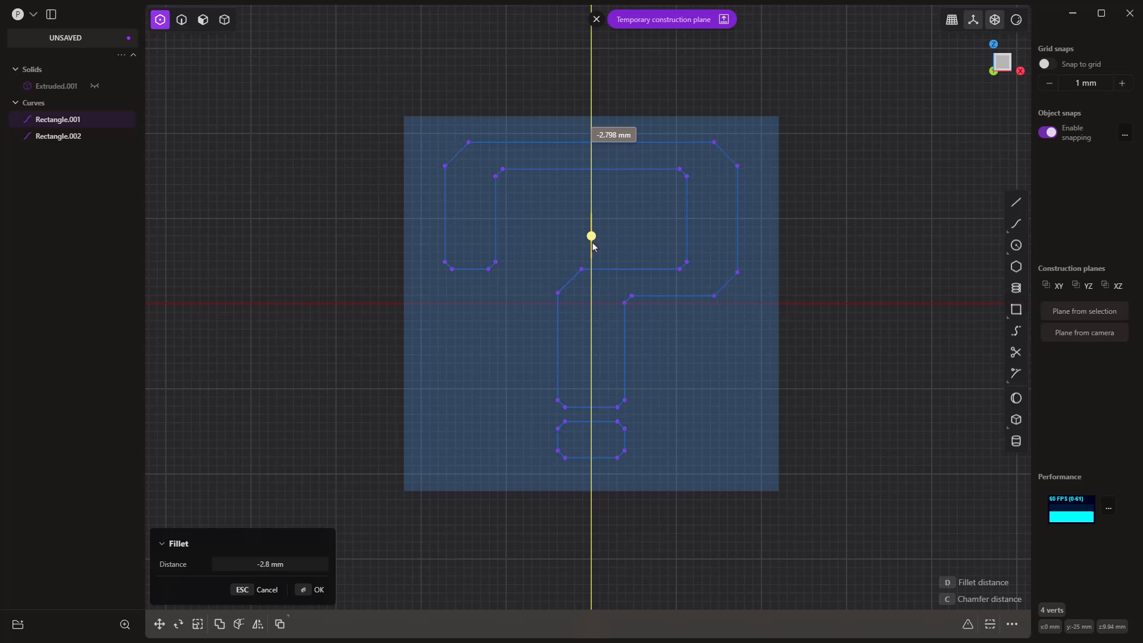
pyautogui.press('Return')
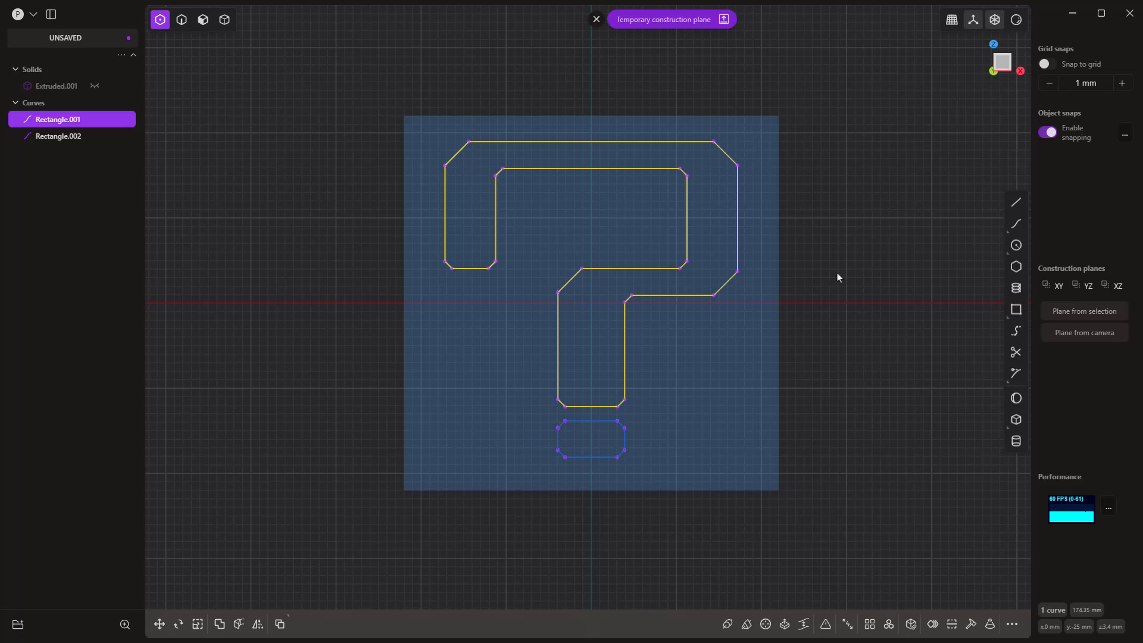
pyautogui.press('Escape')
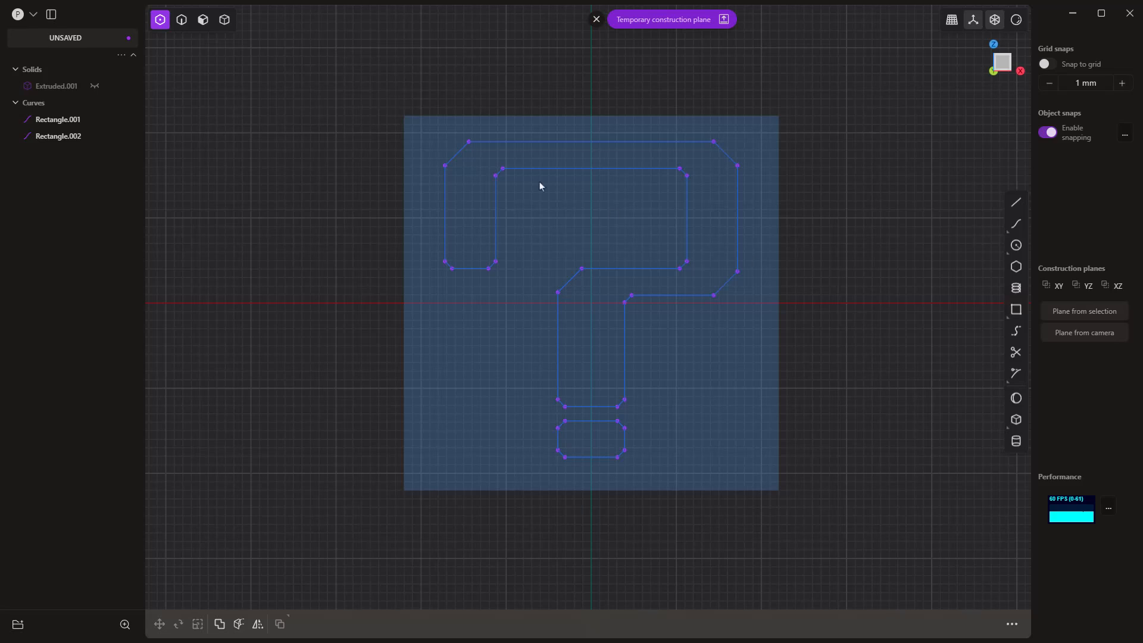
# Step: Widen the hook's left arm by moving the four vertices of its inner edge about 1.5 mm right along X
pyautogui.moveTo(480, 155); pyautogui.dragTo(511, 281)
pyautogui.press('g')
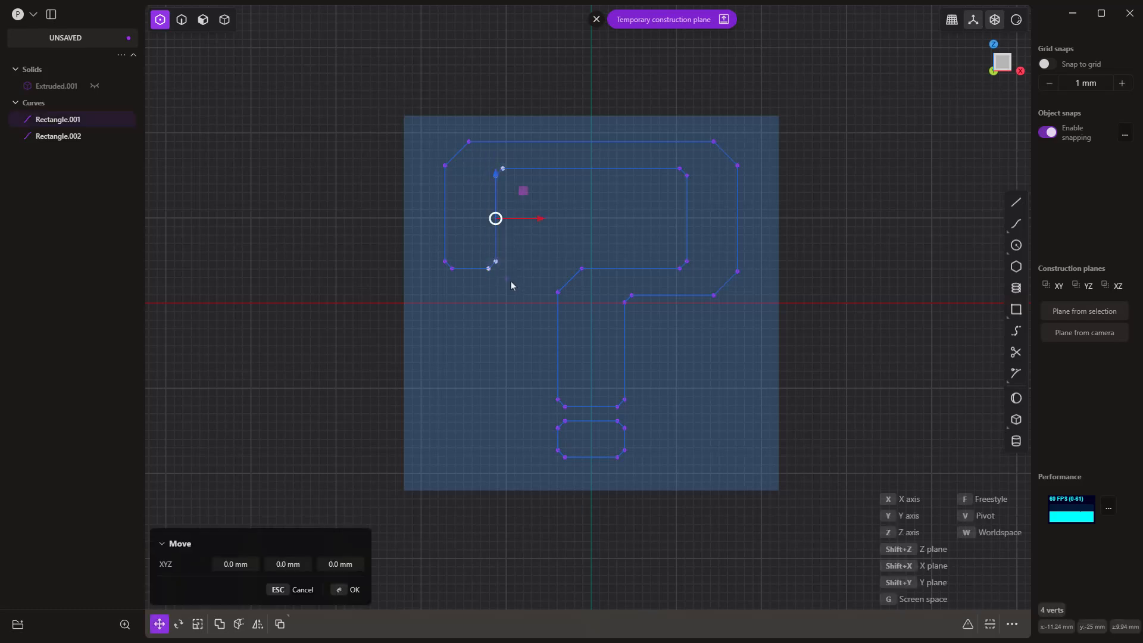
pyautogui.press('x')
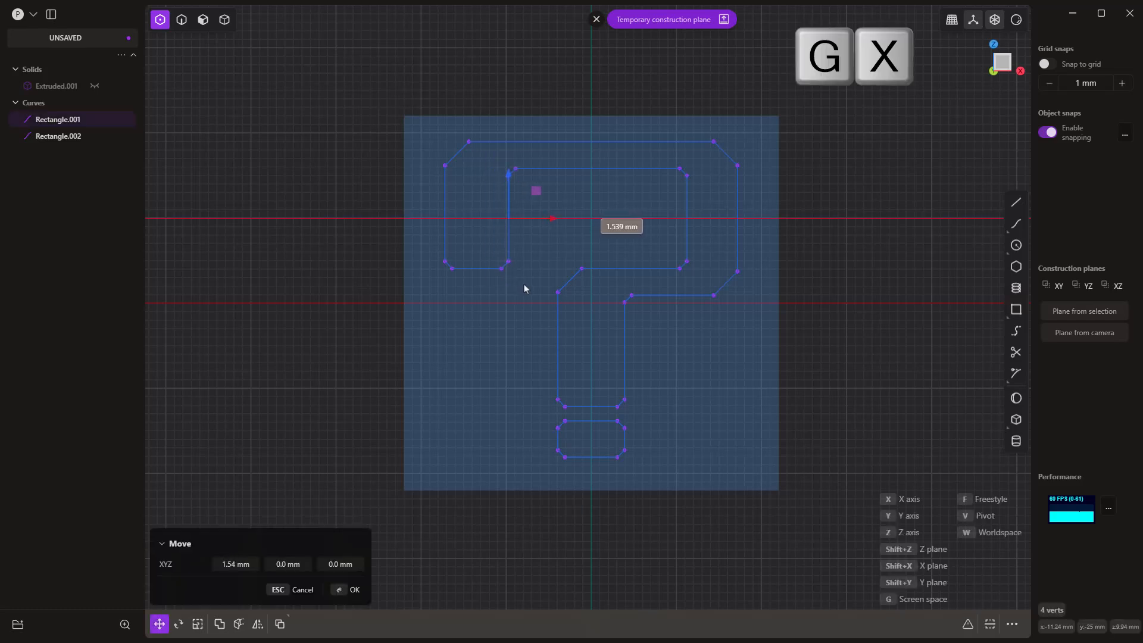
pyautogui.click(524, 285)
pyautogui.rightClick(820, 280)
# Step: Move the four vertices of the hook's inner right edge about 1 mm left along X
pyautogui.moveTo(661, 159); pyautogui.dragTo(709, 273)
pyautogui.press('g')
pyautogui.press('x')
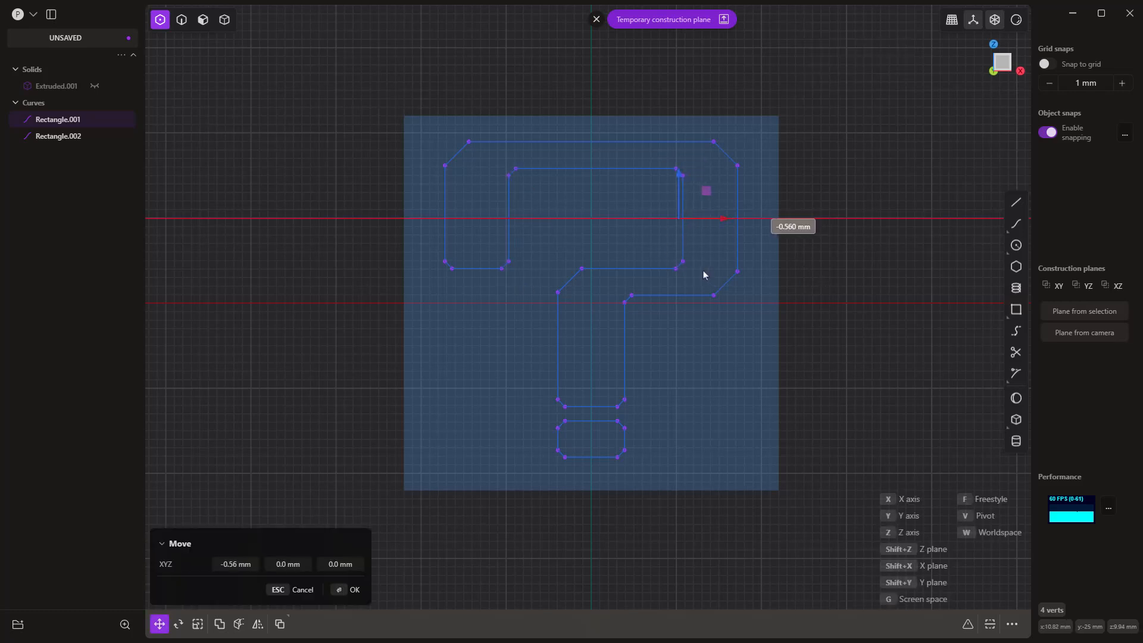
pyautogui.click(699, 270)
pyautogui.click(863, 323)
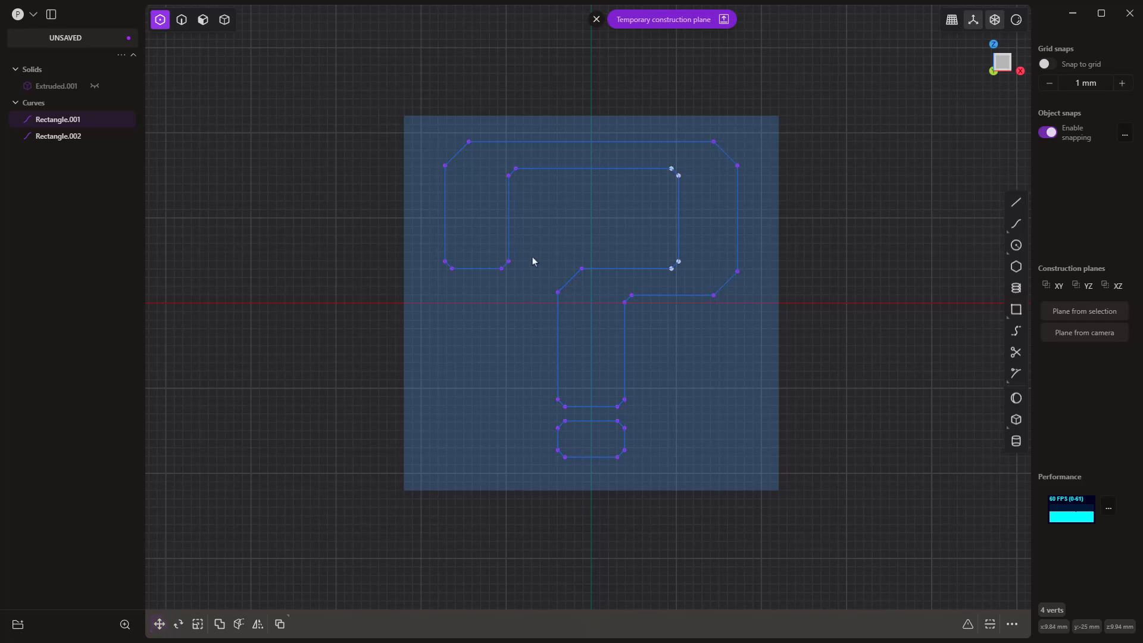
# Step: Widen the stem and dot together by moving their left-side vertices slightly under 1 mm left along X
pyautogui.moveTo(540, 252); pyautogui.dragTo(587, 473)
pyautogui.press('g')
pyautogui.press('x')
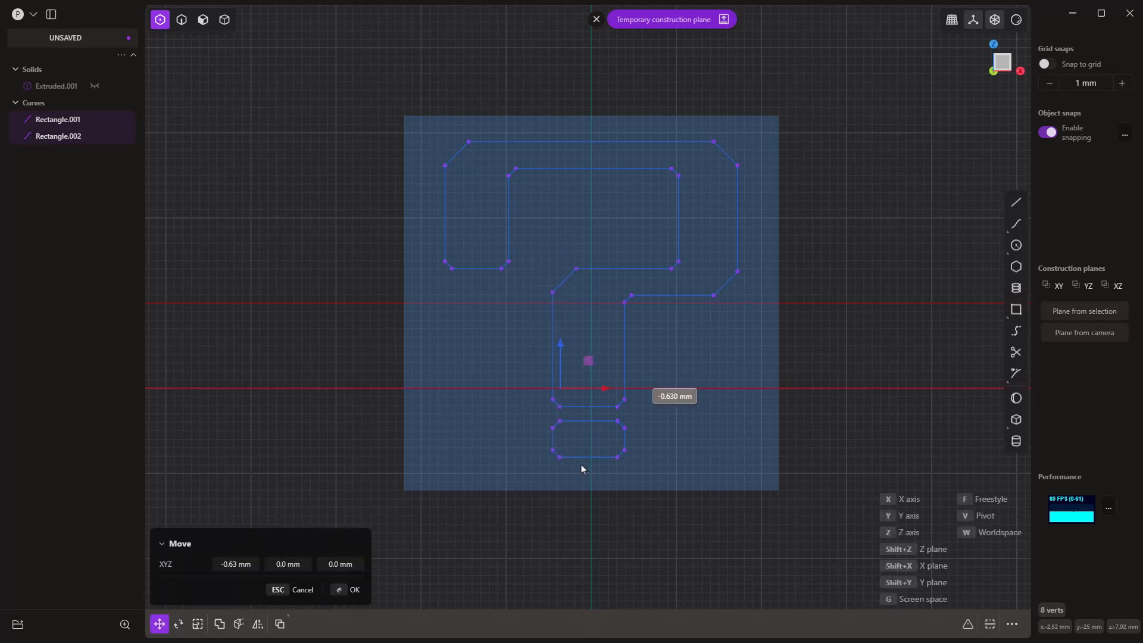
pyautogui.click(581, 469)
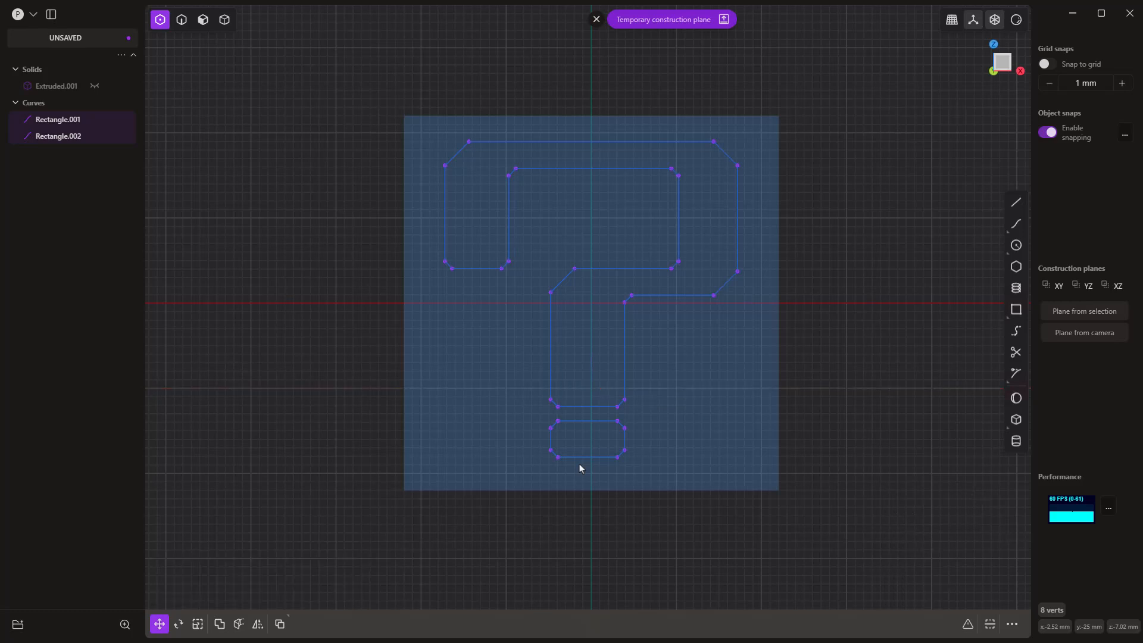
pyautogui.click(909, 350)
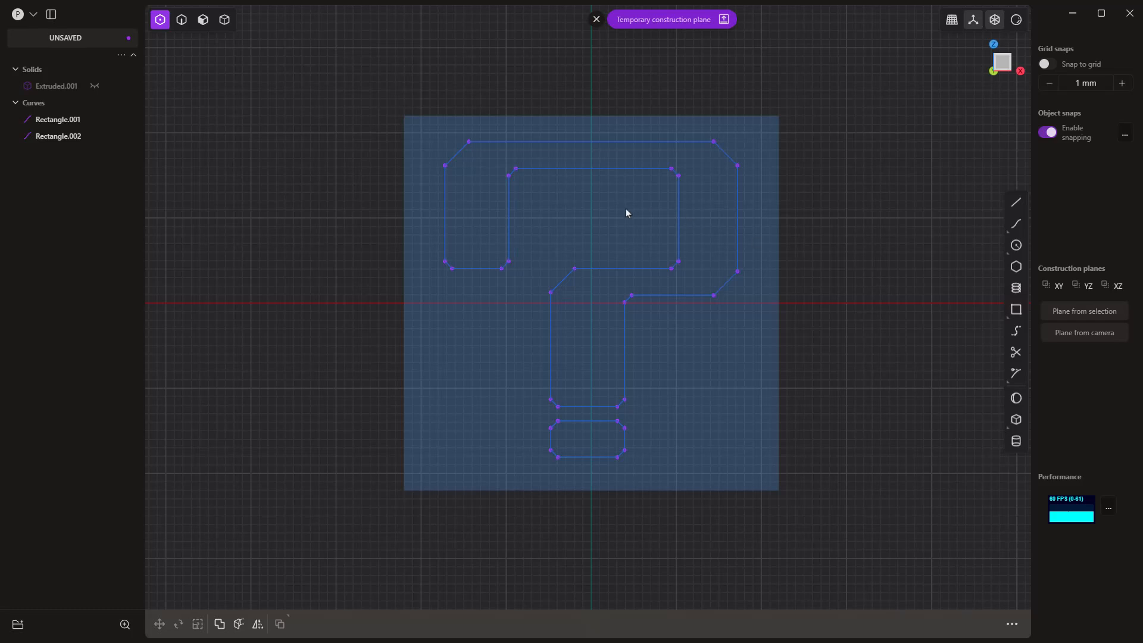
# Step: Leave the temporary construction plane, and unhide the cube with all selection modes enabled
pyautogui.click(596, 19)
pyautogui.moveTo(371, 223); pyautogui.dragTo(423, 255, button='middle')
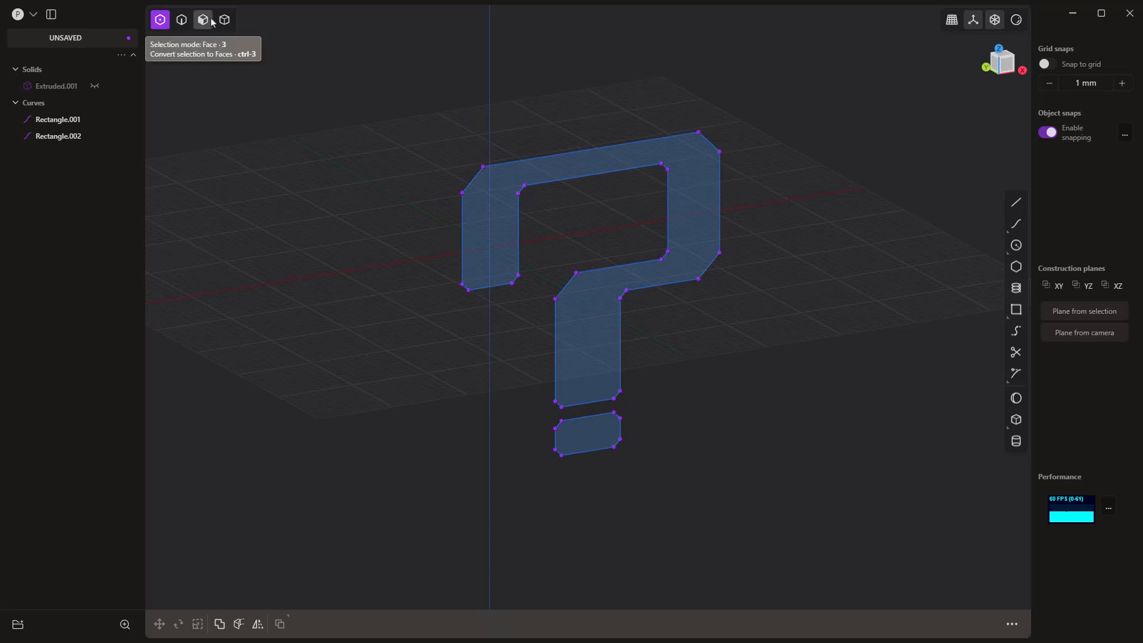
pyautogui.press('5')
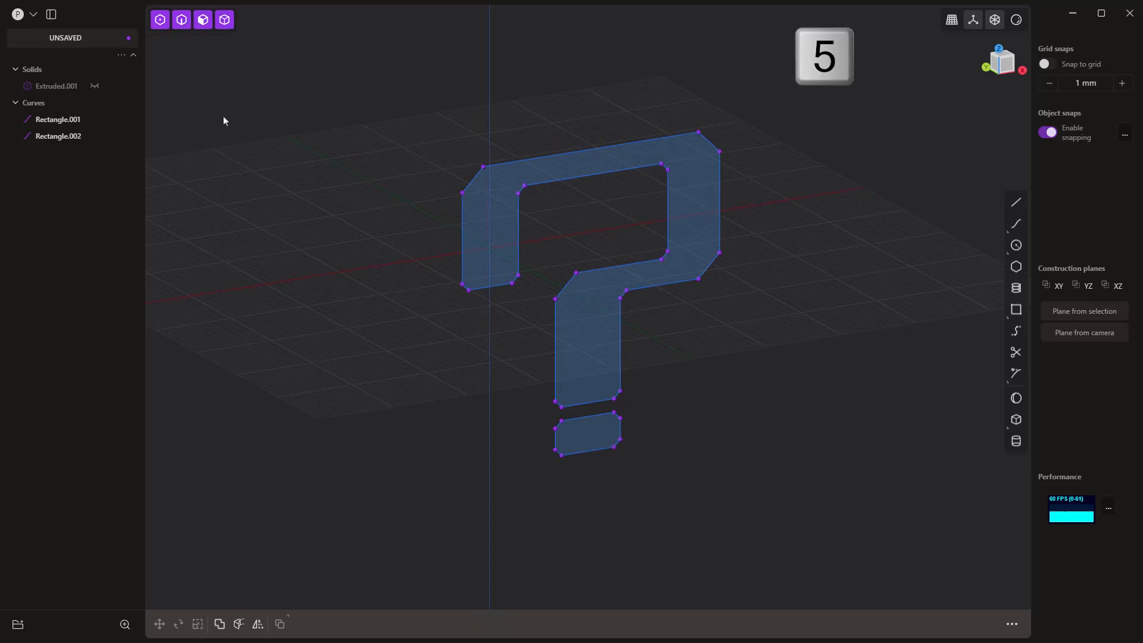
pyautogui.click(94, 86)
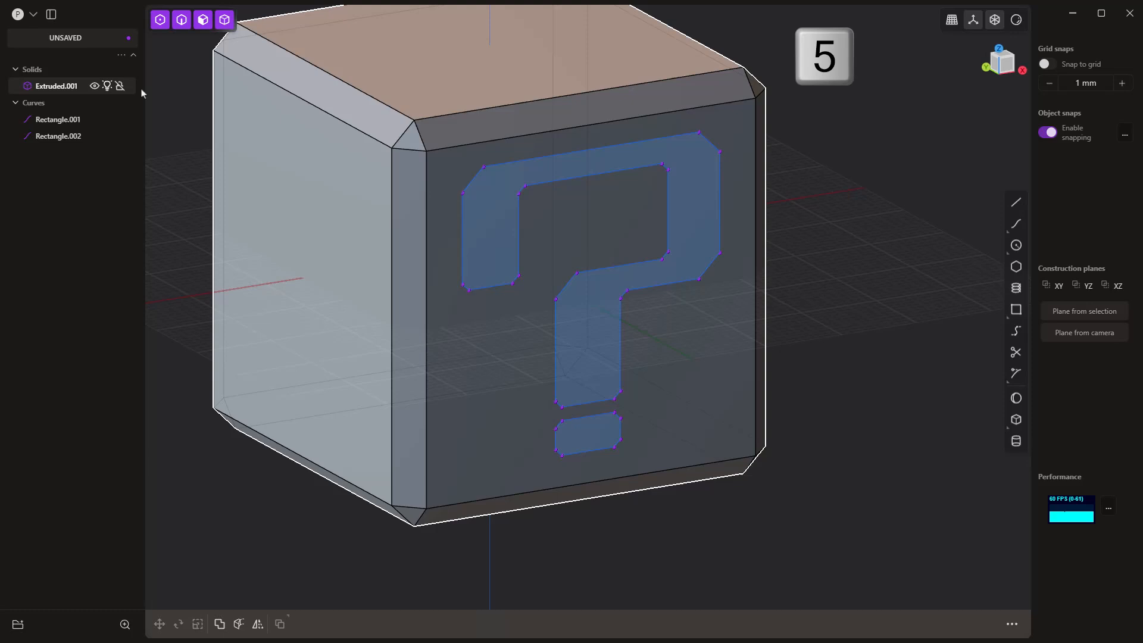
# Step: Extrude the question mark and dot regions 0.5 mm outward from the cube's front face
pyautogui.click(508, 224)
pyautogui.press('e')
pyautogui.click(616, 450)
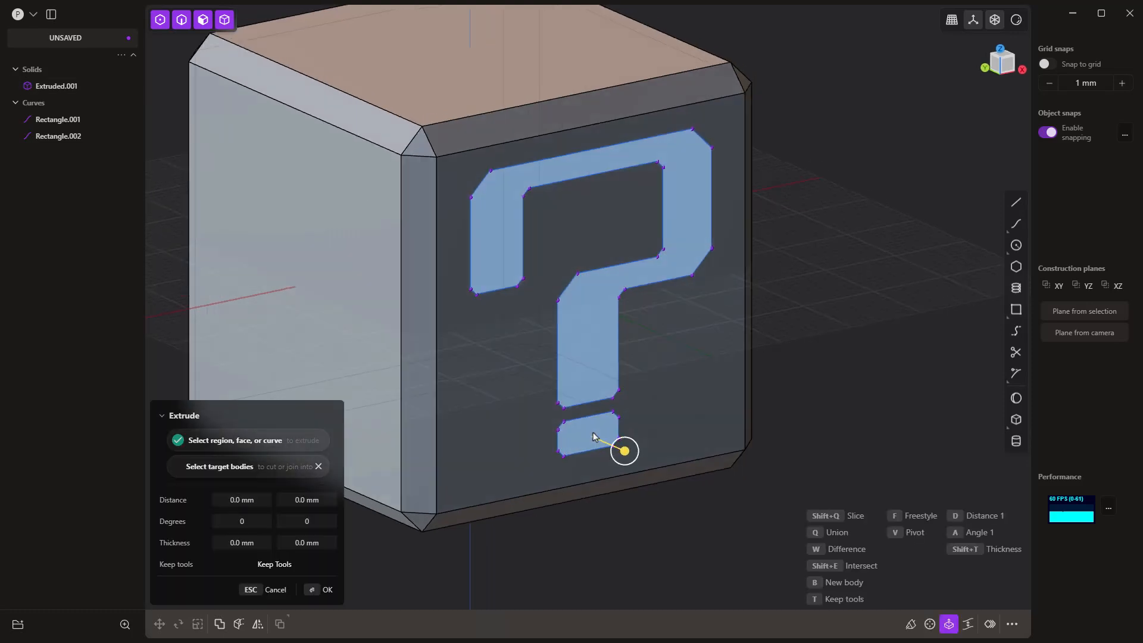
pyautogui.moveTo(626, 456); pyautogui.dragTo(630, 454)
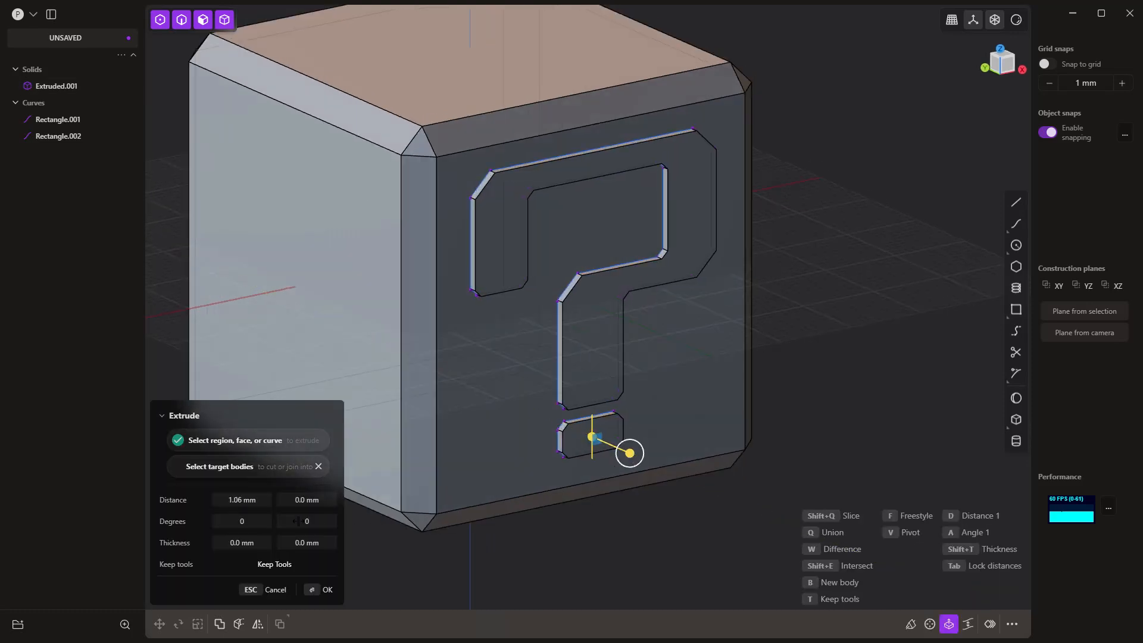
pyautogui.click(244, 501)
pyautogui.write('0.5')
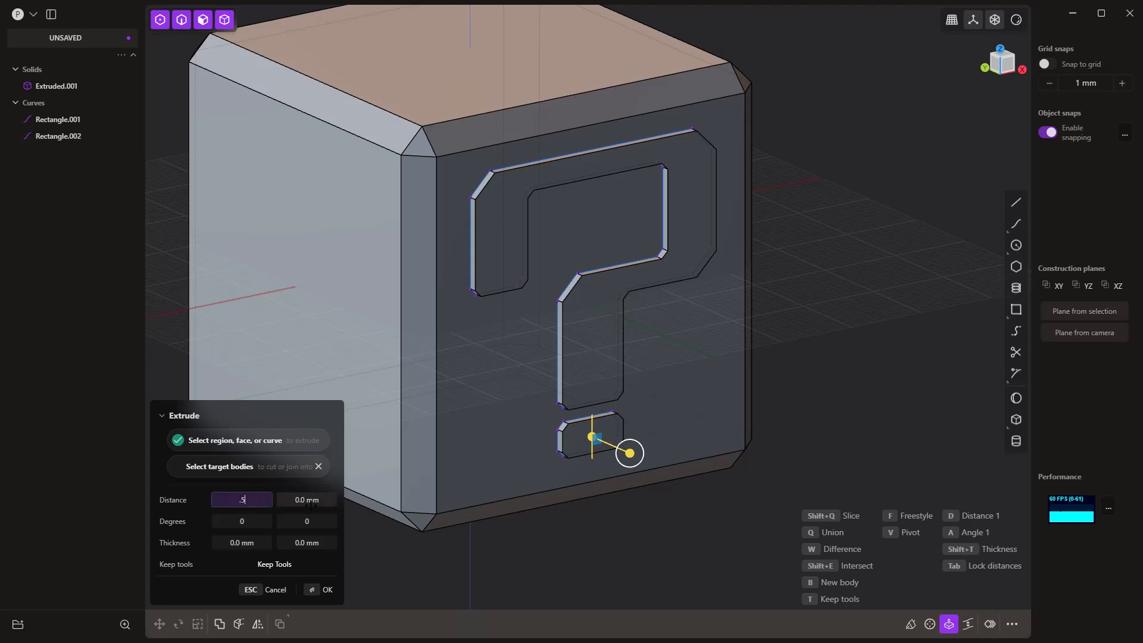
pyautogui.press('Return')
pyautogui.press('Return')
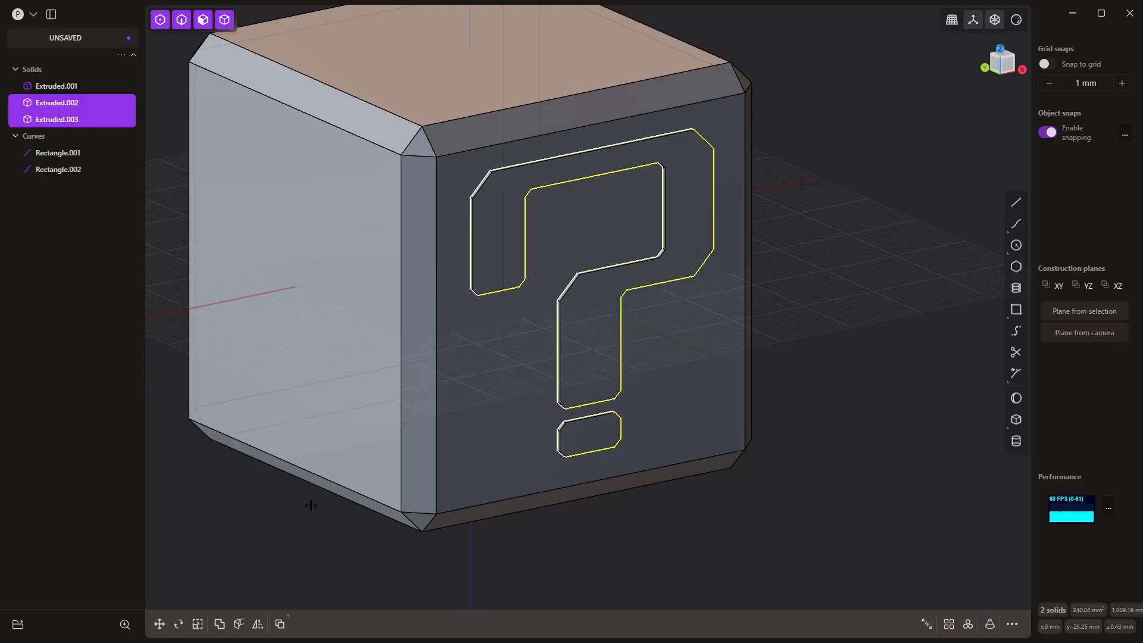
# Step: Hide the two outline curves of the question mark and dot, and clear the selection
pyautogui.click(94, 153)
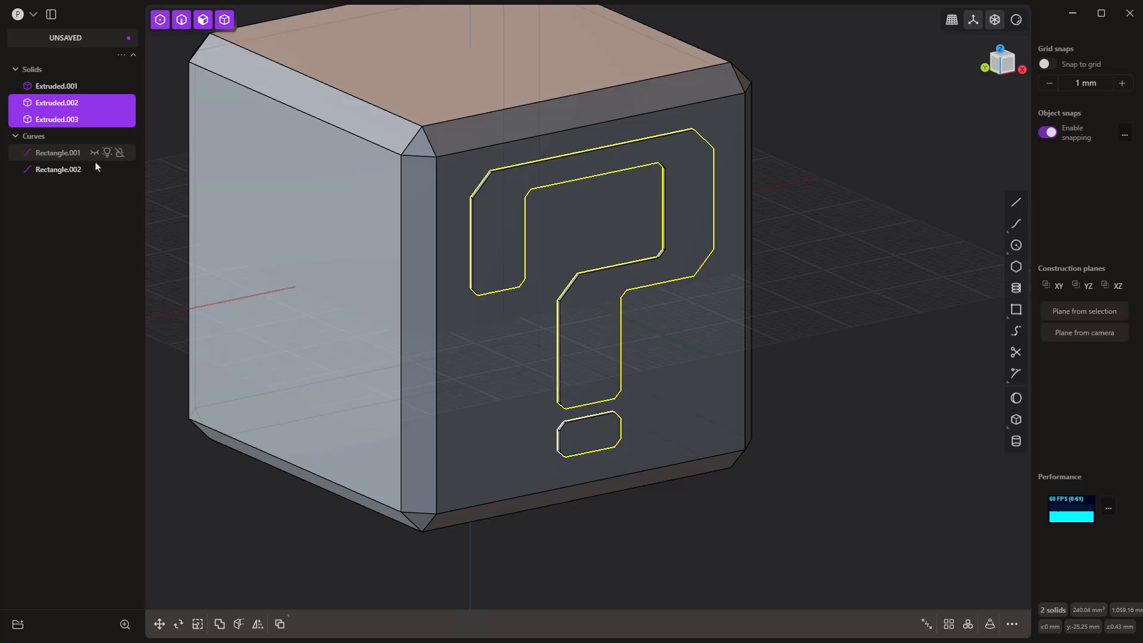
pyautogui.click(94, 169)
pyautogui.click(868, 226)
# Step: Check the cube from the right side, and look up the command for navigating to the right view and its shortcut options
pyautogui.moveTo(868, 226); pyautogui.dragTo(628, 324, button='middle')
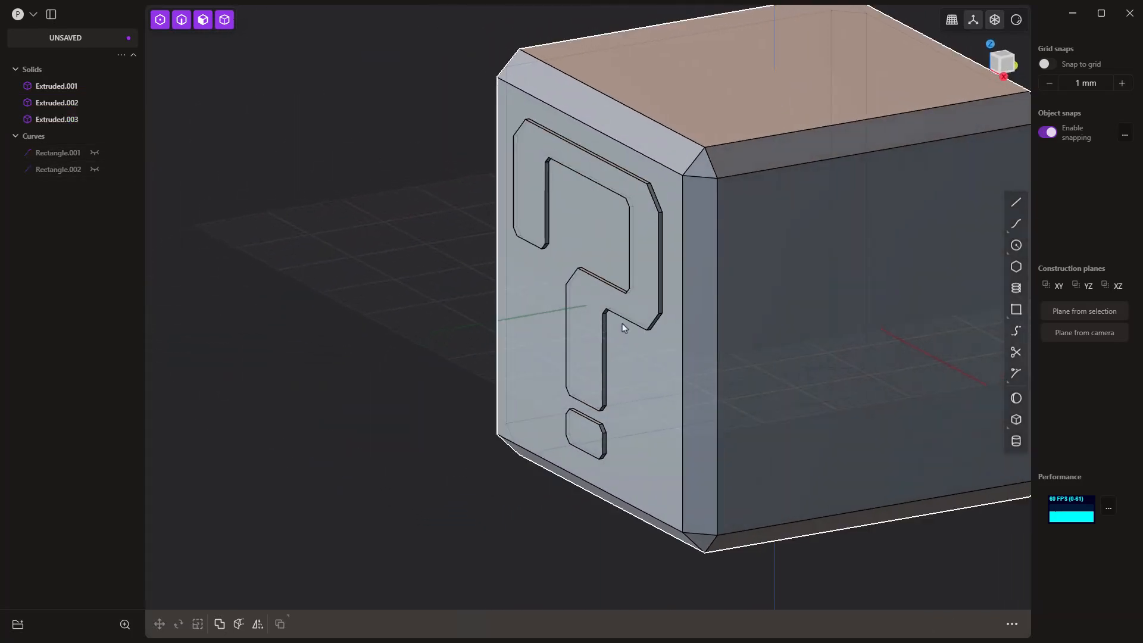
pyautogui.press('3')
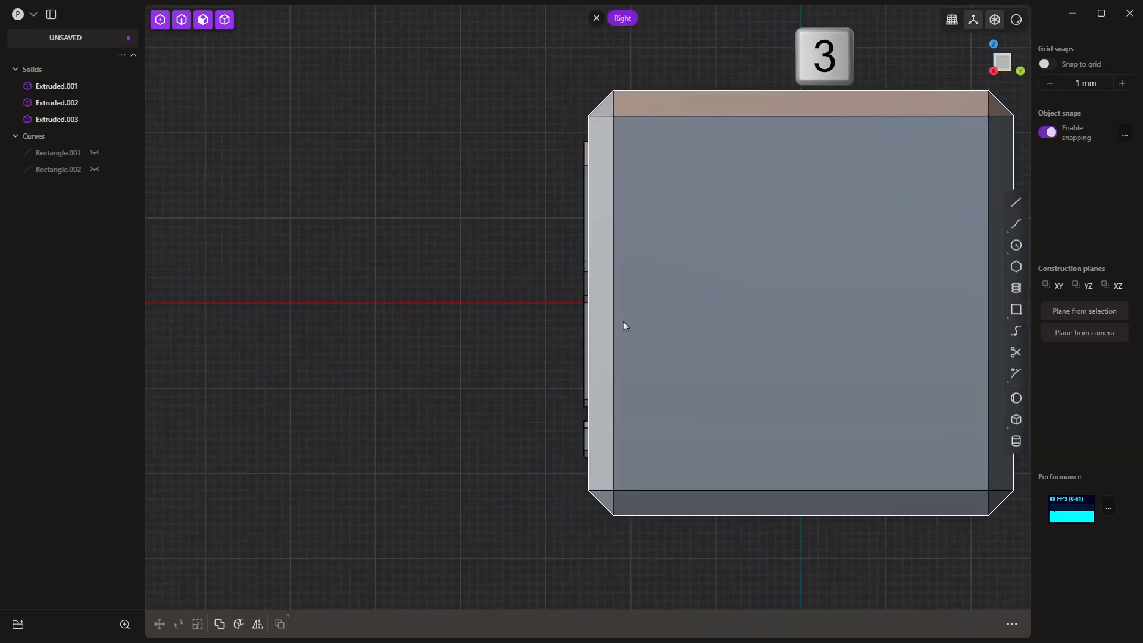
pyautogui.moveTo(615, 329); pyautogui.dragTo(707, 357, button='middle')
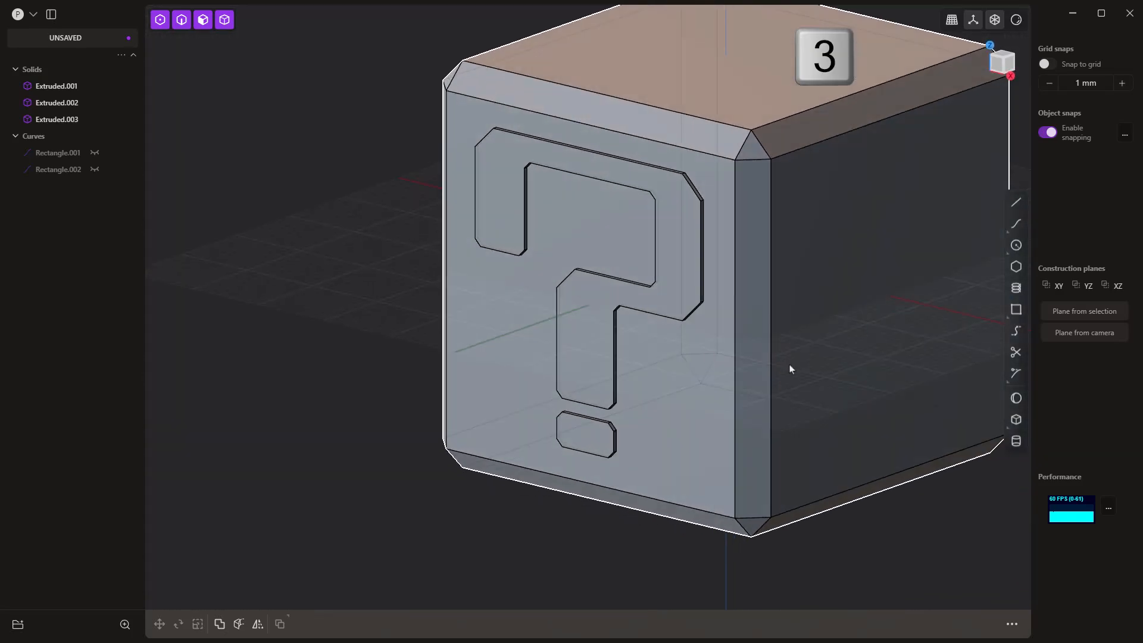
pyautogui.moveTo(791, 369); pyautogui.dragTo(659, 381, button='middle')
pyautogui.scroll(-5, 659, 381)
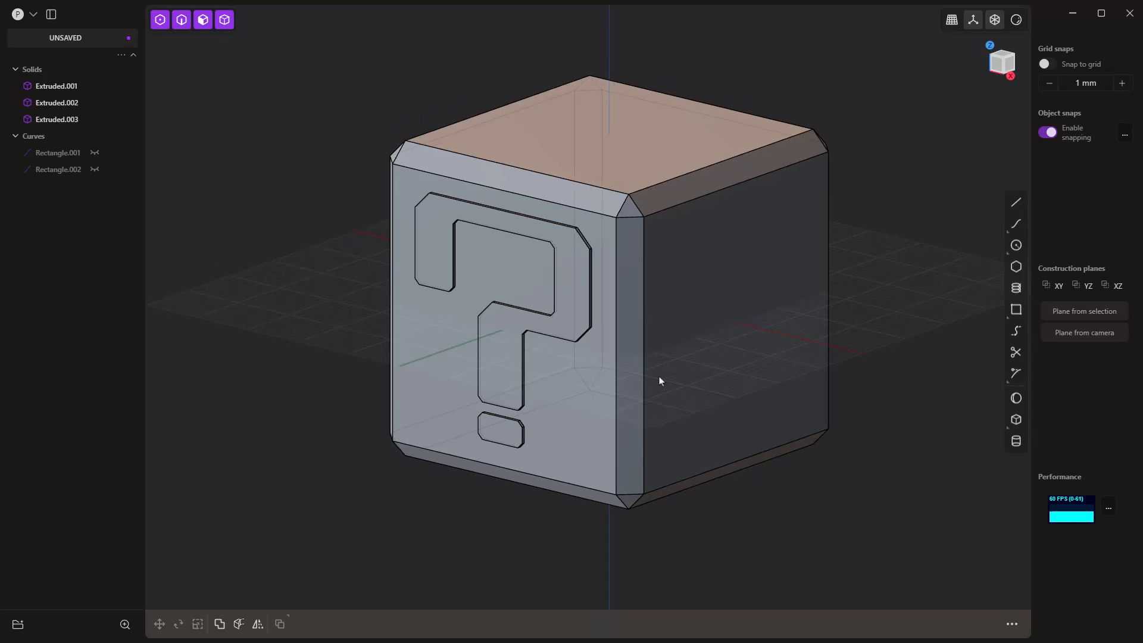
pyautogui.moveTo(659, 381); pyautogui.dragTo(622, 359, button='middle')
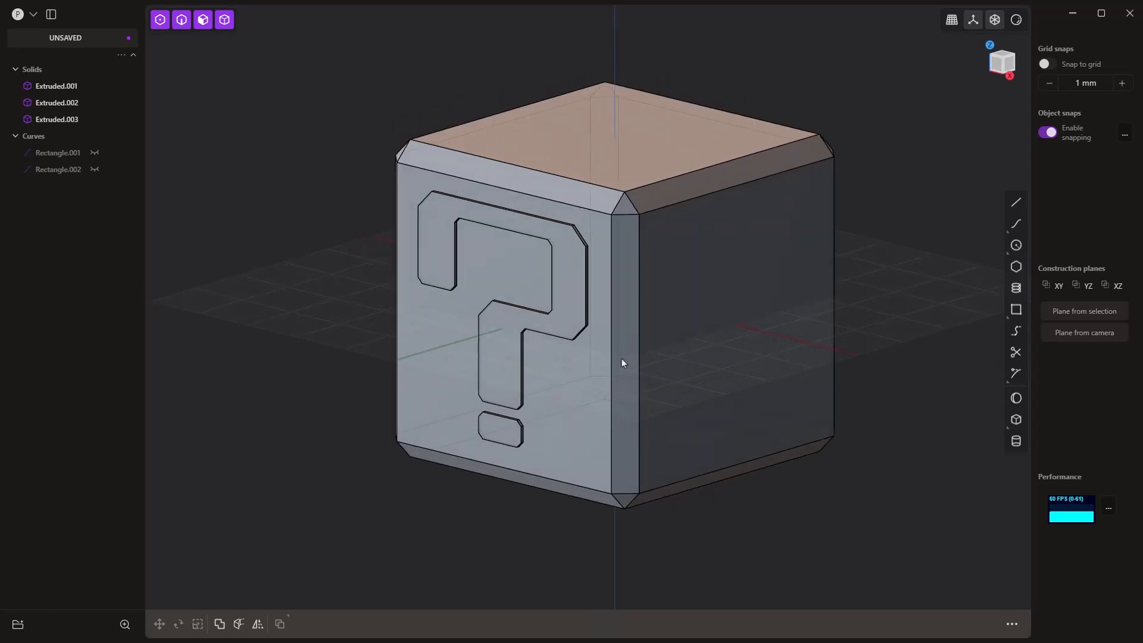
pyautogui.write('f')
pyautogui.write('view')
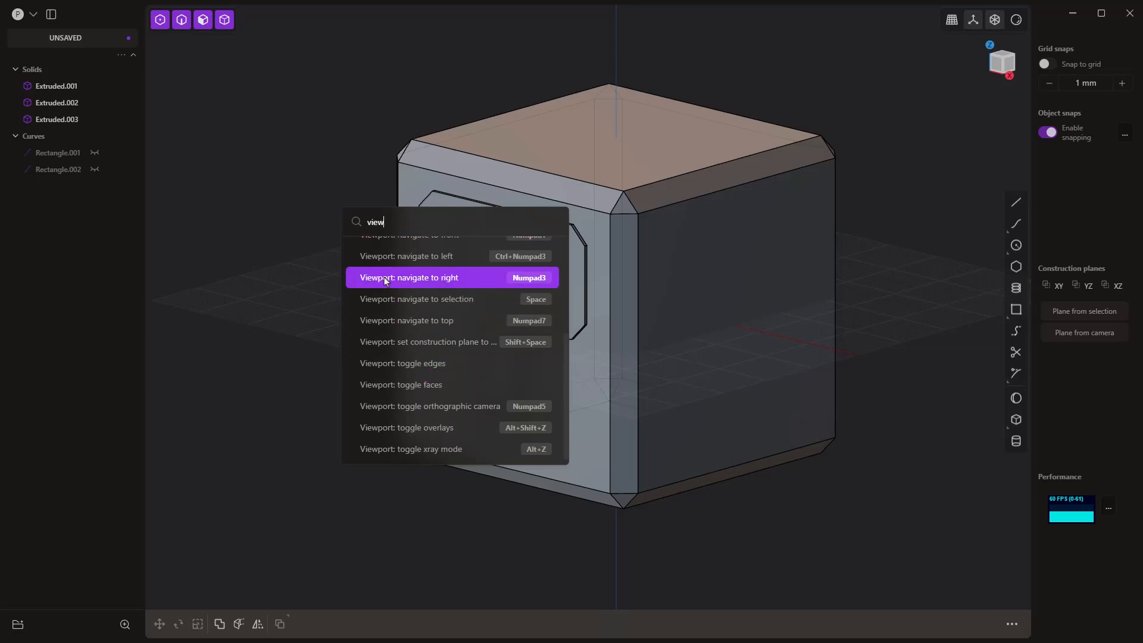
pyautogui.rightClick(448, 282)
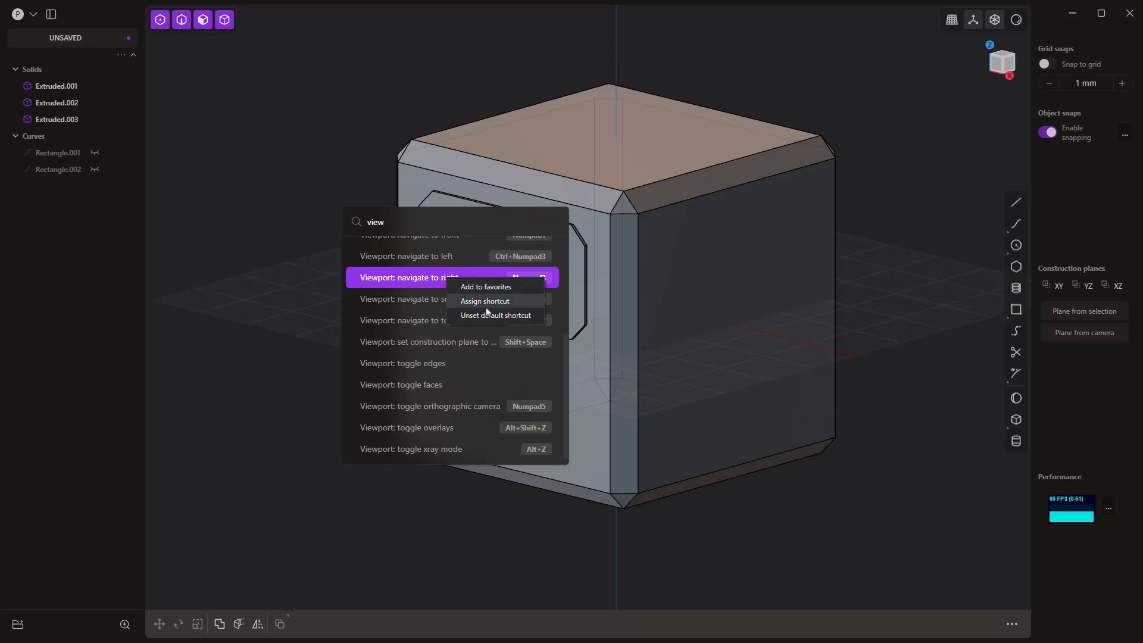
pyautogui.click(938, 260)
pyautogui.click(936, 258)
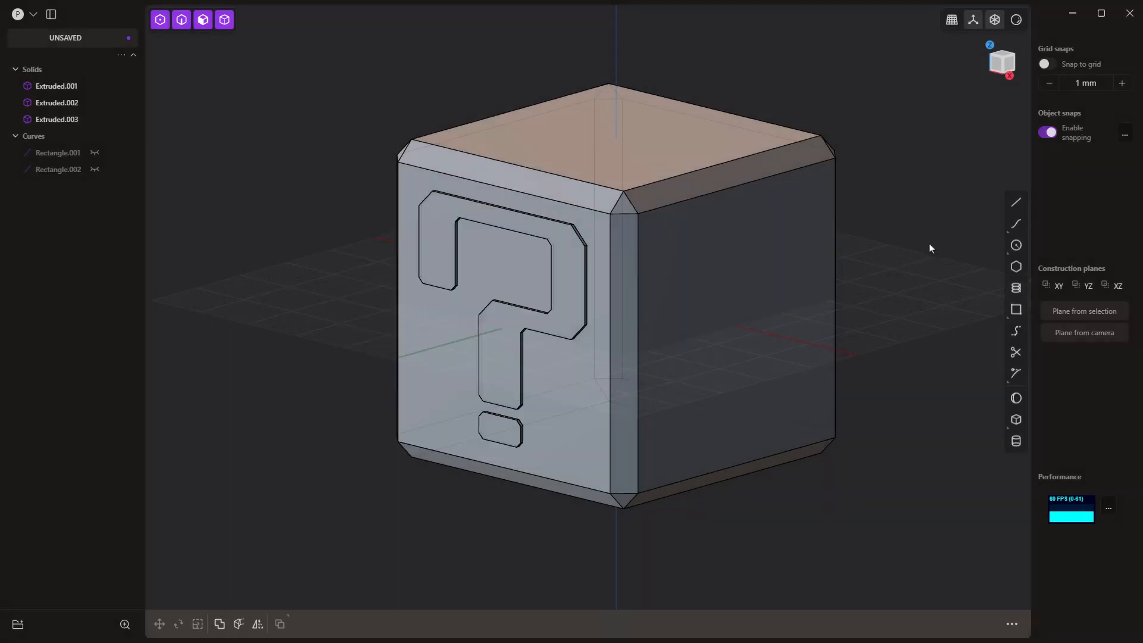
# Step: From the right side view, select the front outline edges of the question mark and dot and chamfer them 0.33 mm
pyautogui.keyDown('alt'); pyautogui.moveTo(761, 360); pyautogui.dragTo(738, 363, button='middle'); pyautogui.keyUp('alt')
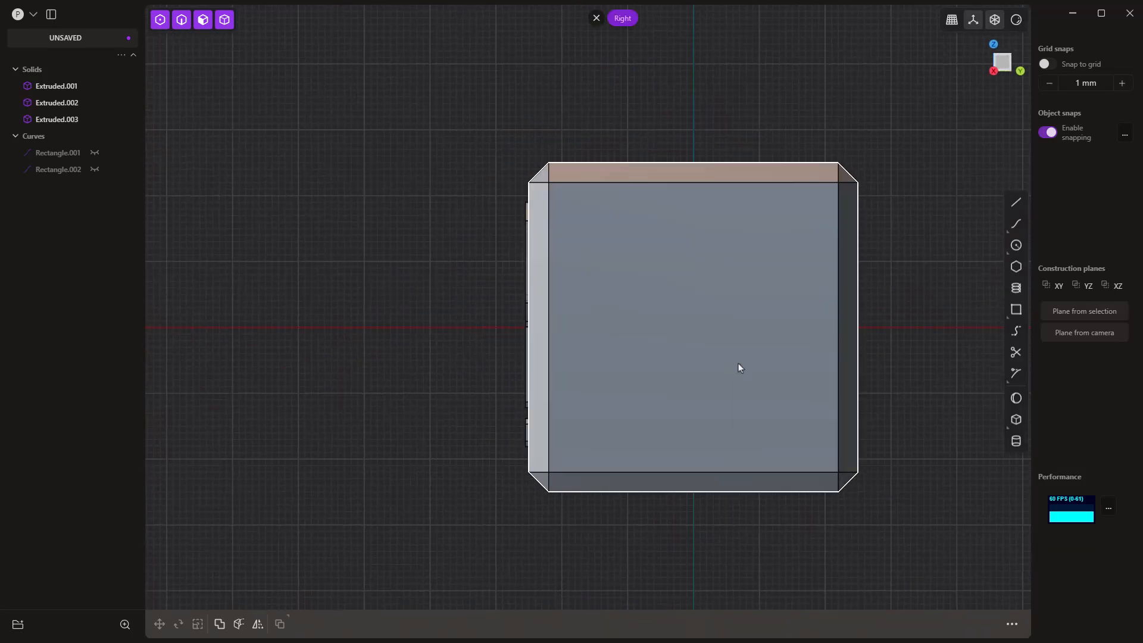
pyautogui.keyDown('alt'); pyautogui.moveTo(643, 357); pyautogui.dragTo(690, 361, button='middle'); pyautogui.keyUp('alt')
pyautogui.keyDown('alt'); pyautogui.moveTo(762, 363); pyautogui.dragTo(731, 365, button='middle'); pyautogui.keyUp('alt')
pyautogui.keyDown('alt'); pyautogui.moveTo(609, 369); pyautogui.dragTo(748, 371, button='middle'); pyautogui.keyUp('alt')
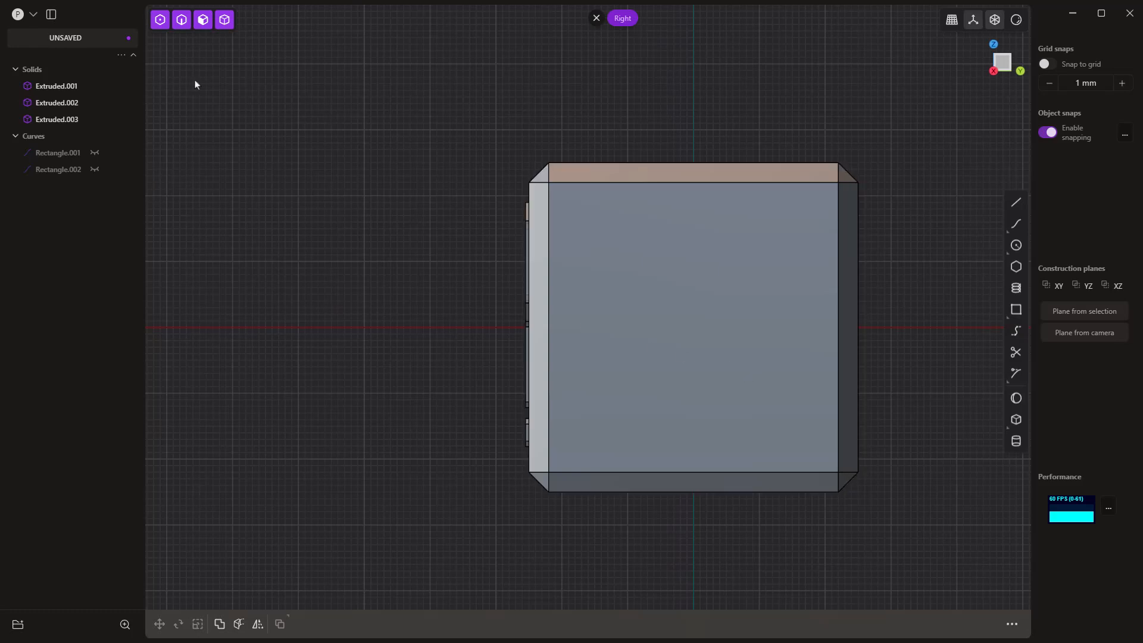
pyautogui.click(181, 19)
pyautogui.scroll(3, 538, 459)
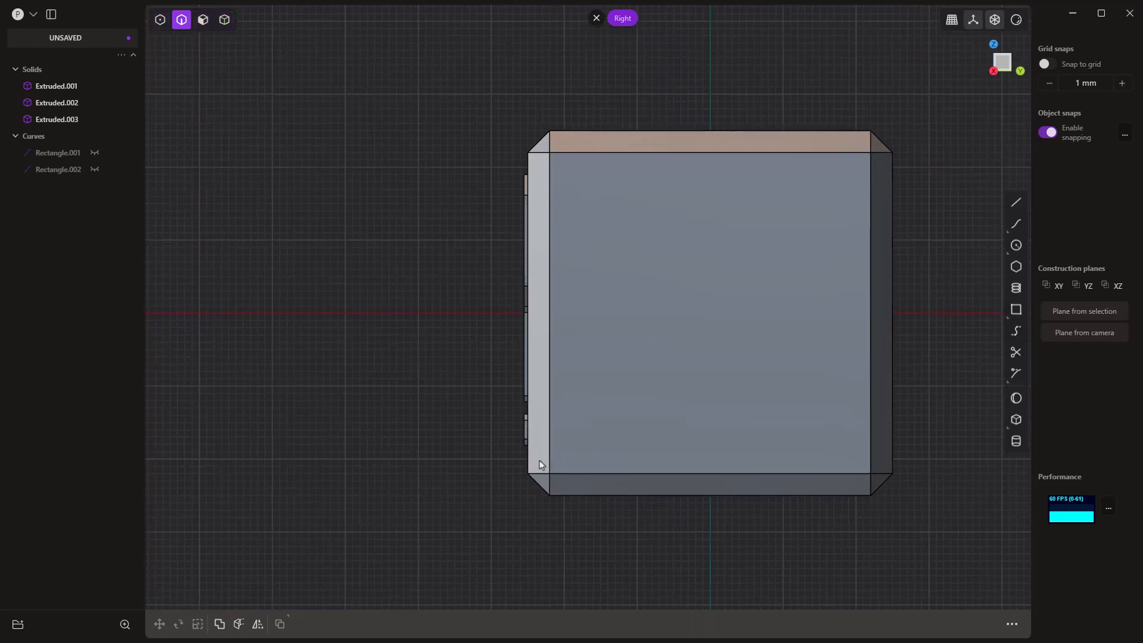
pyautogui.moveTo(480, 59); pyautogui.dragTo(520, 496)
pyautogui.press('b')
pyautogui.moveTo(466, 387); pyautogui.dragTo(511, 394, button='middle')
pyautogui.scroll(1, 511, 423)
pyautogui.scroll(5, 511, 426)
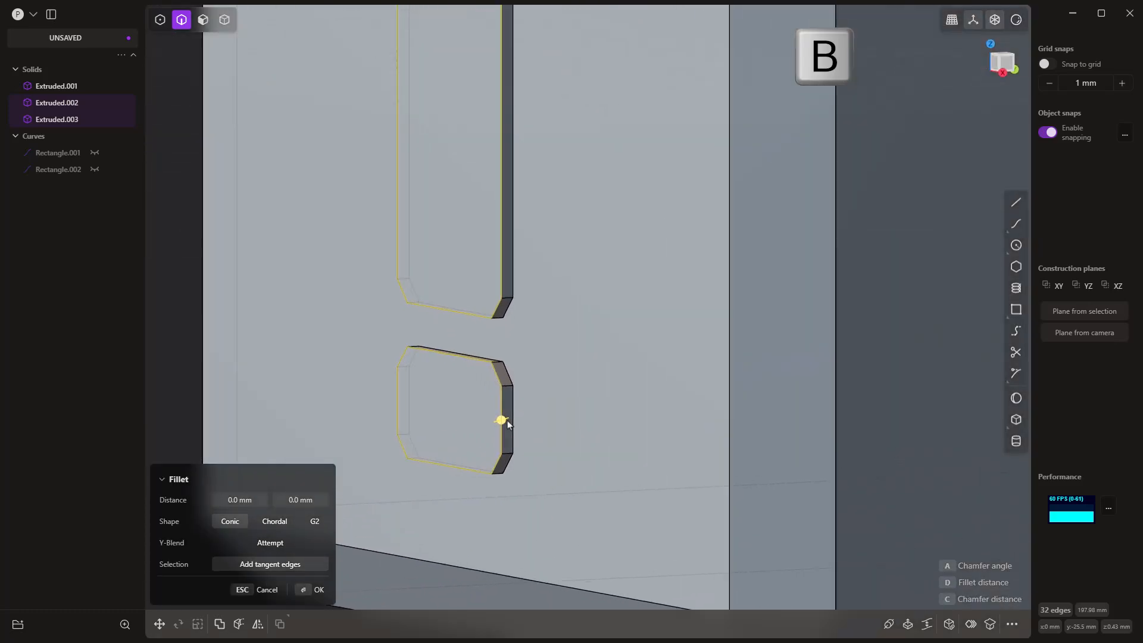
pyautogui.moveTo(498, 421); pyautogui.dragTo(503, 427)
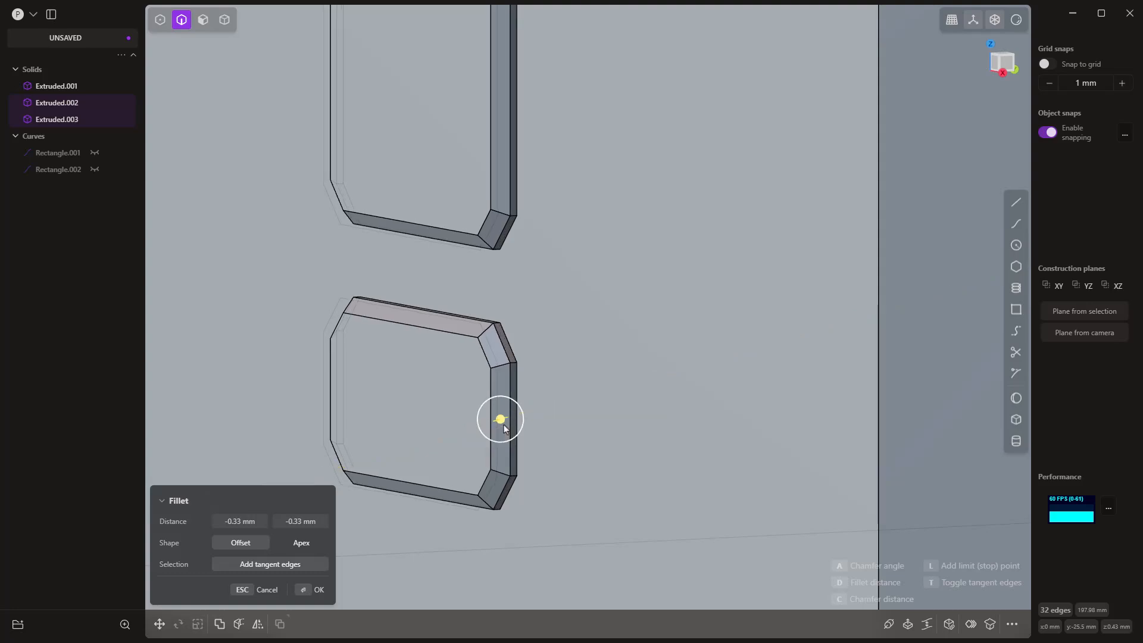
pyautogui.scroll(-3, 504, 428)
pyautogui.moveTo(526, 449); pyautogui.dragTo(491, 453, button='middle')
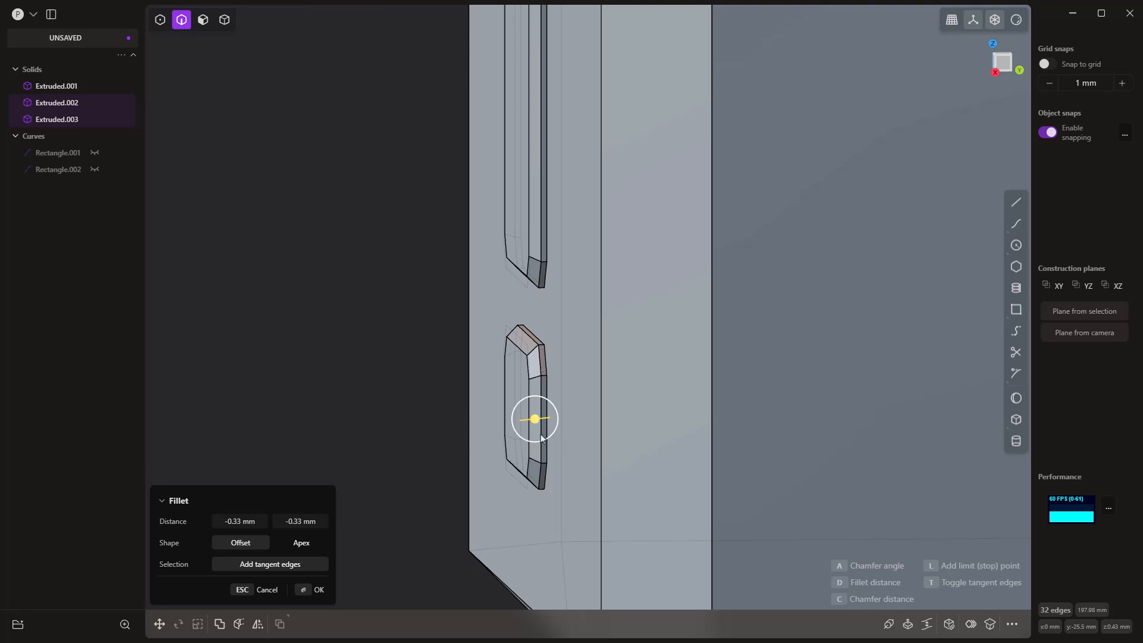
pyautogui.moveTo(543, 438)
pyautogui.mouseDown(button='middle')
pyautogui.moveTo(551, 468)
pyautogui.moveTo(550, 444)
pyautogui.moveTo(551, 454)
pyautogui.mouseUp(button='middle')
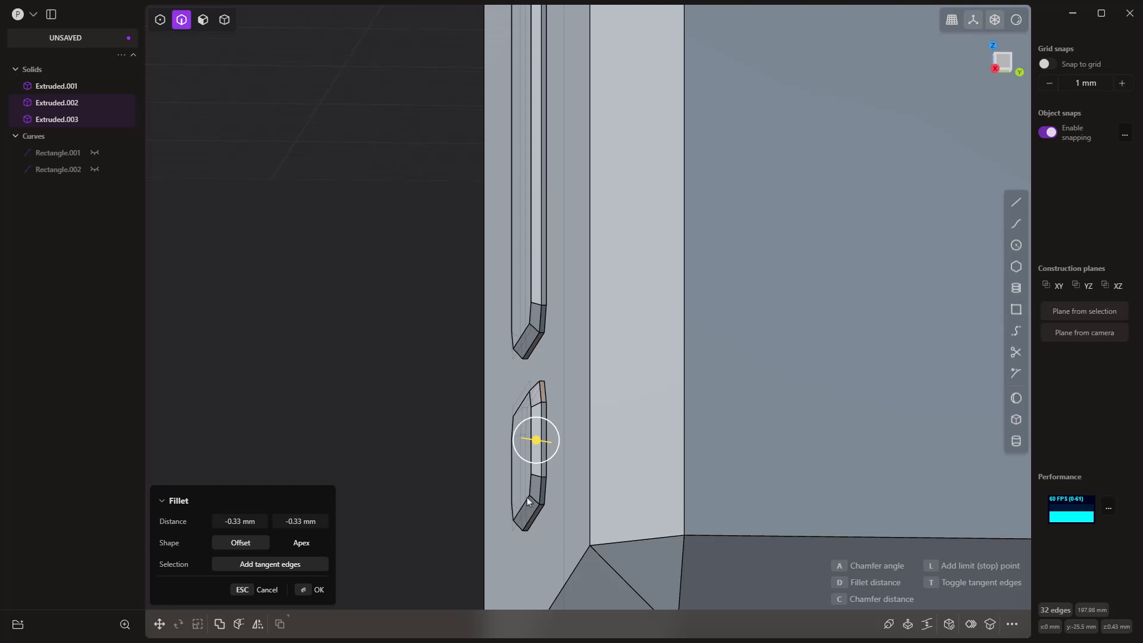
pyautogui.moveTo(530, 493); pyautogui.dragTo(477, 354, button='middle')
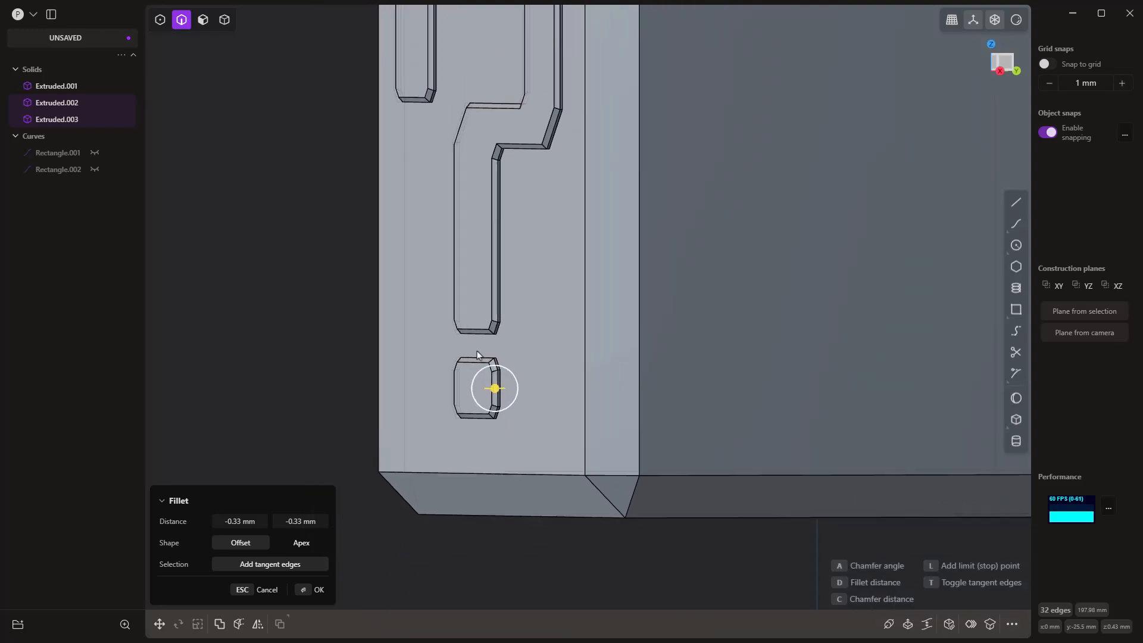
pyautogui.scroll(-5, 477, 355)
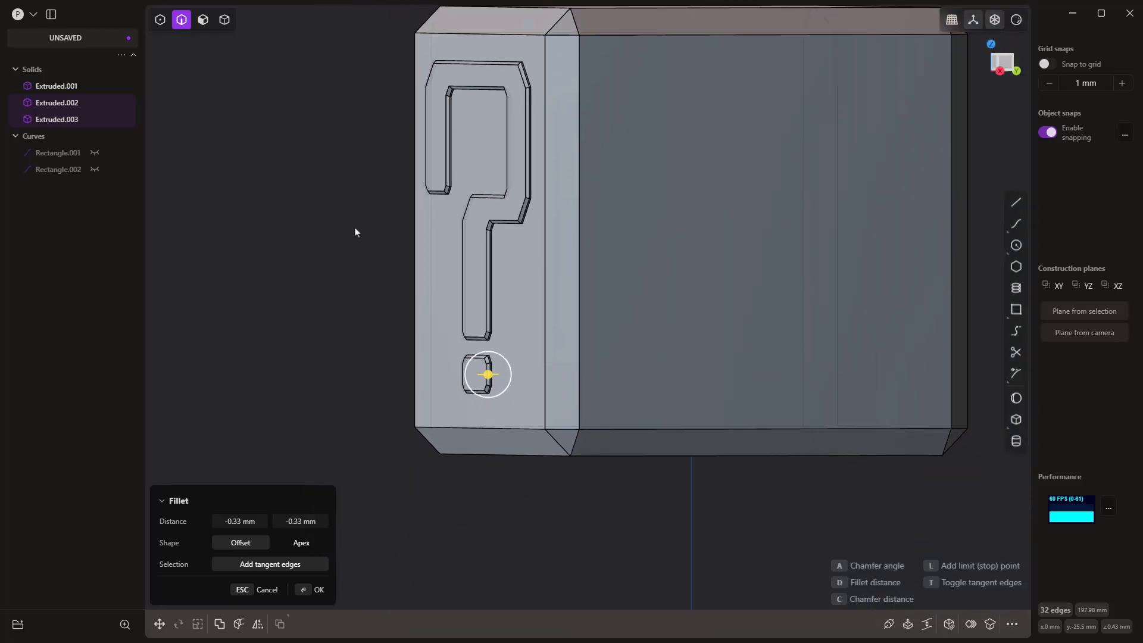
pyautogui.press('Return')
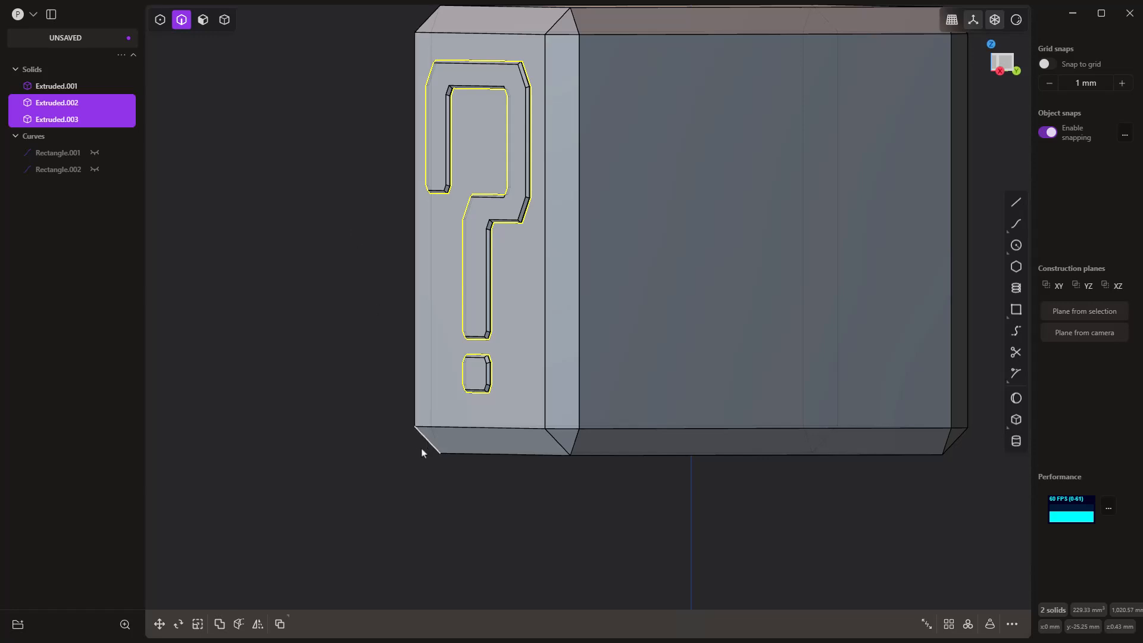
# Step: Radial-array the question mark and dot around the top face's center with 4 copies over 360 degrees, and clear the selection
pyautogui.scroll(-5, 421, 448)
pyautogui.moveTo(566, 475); pyautogui.dragTo(781, 591, button='right')
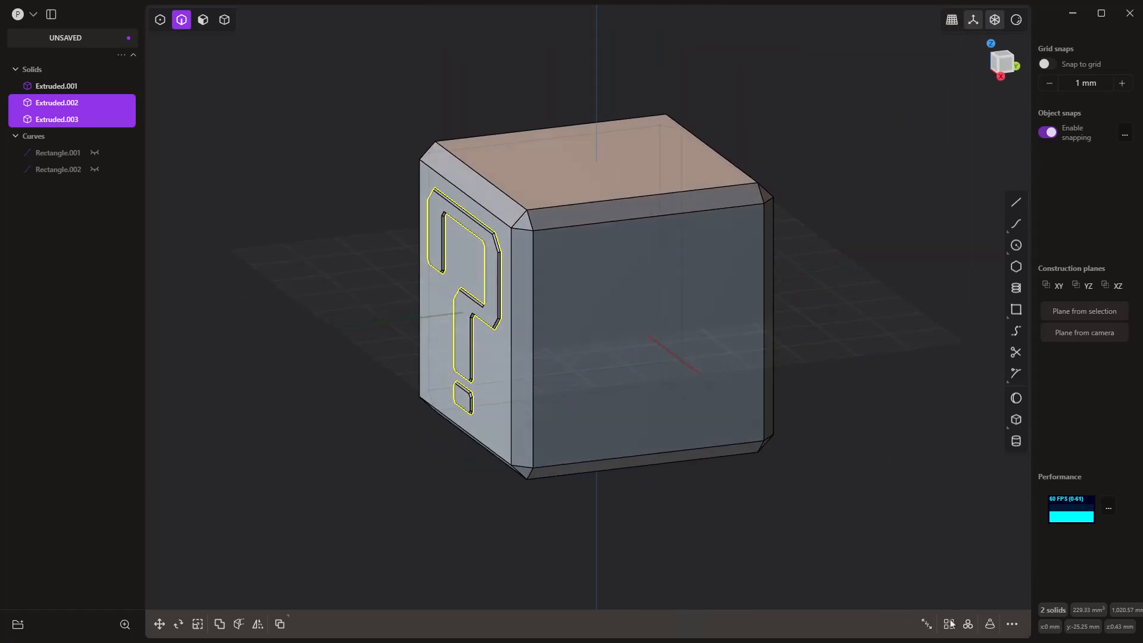
pyautogui.click(968, 624)
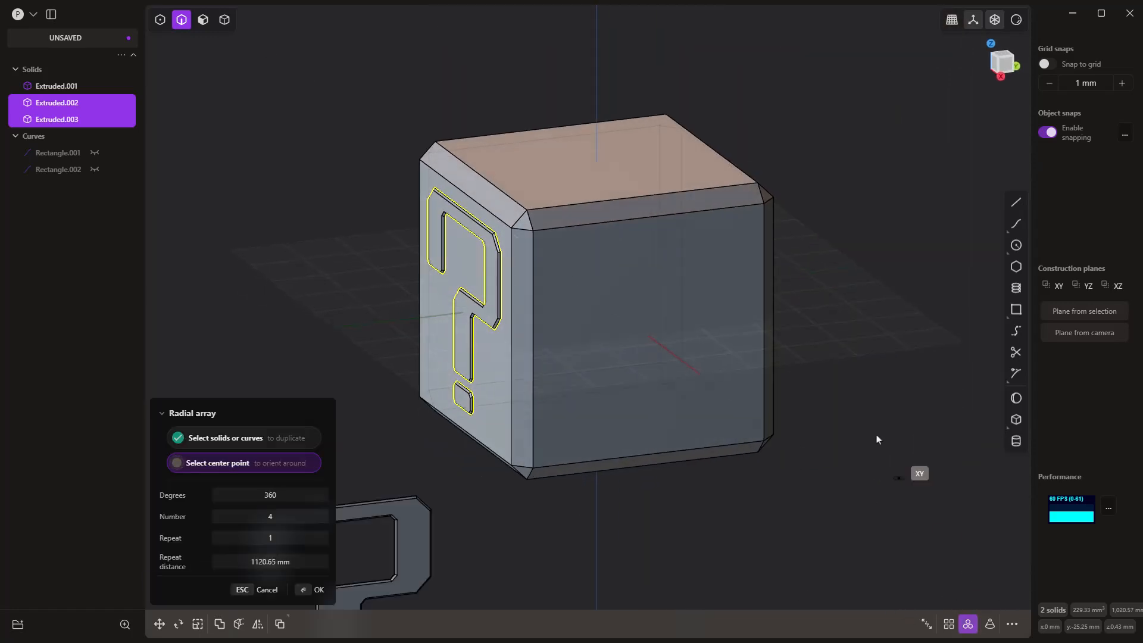
pyautogui.click(598, 165)
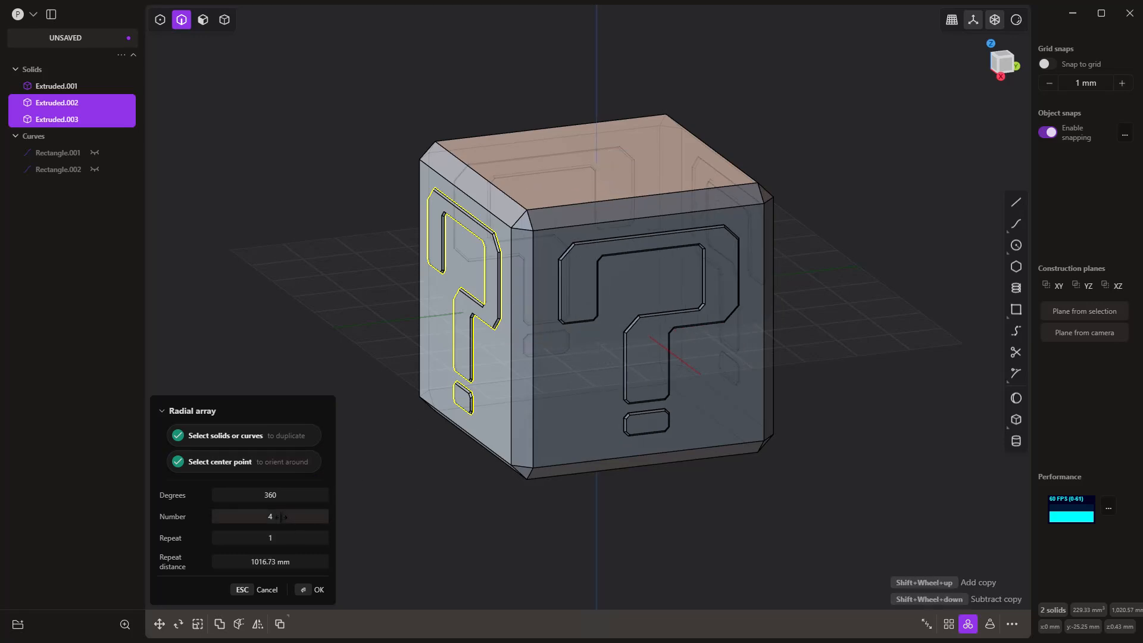
pyautogui.moveTo(273, 517)
pyautogui.mouseDown()
pyautogui.moveTo(316, 517)
pyautogui.moveTo(280, 517)
pyautogui.mouseUp()
pyautogui.press('Return')
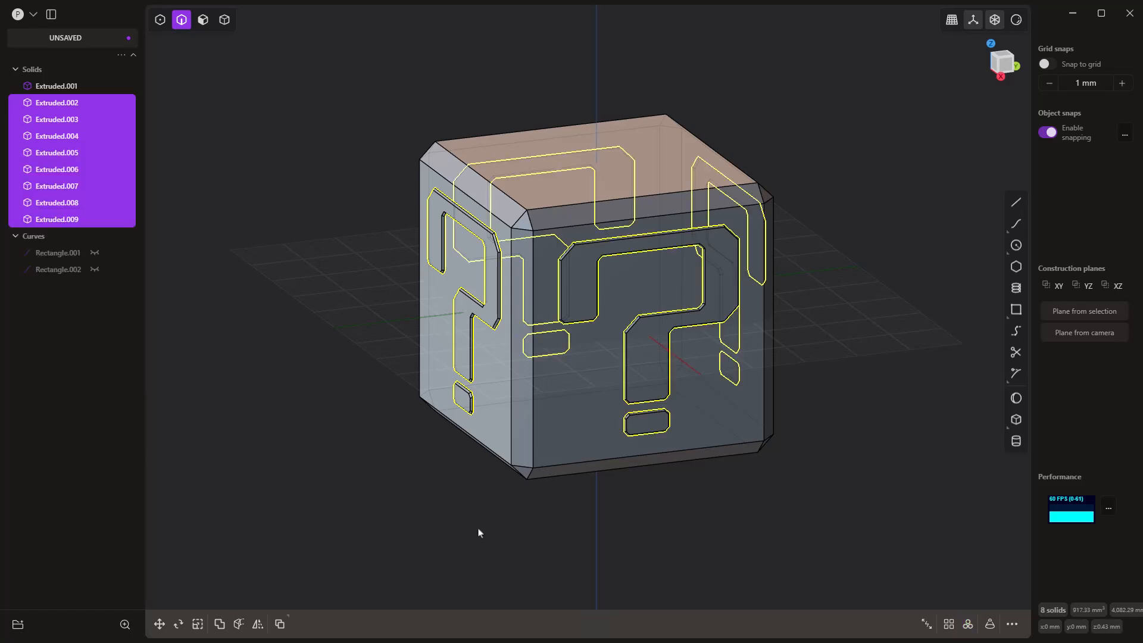
pyautogui.press('Escape')
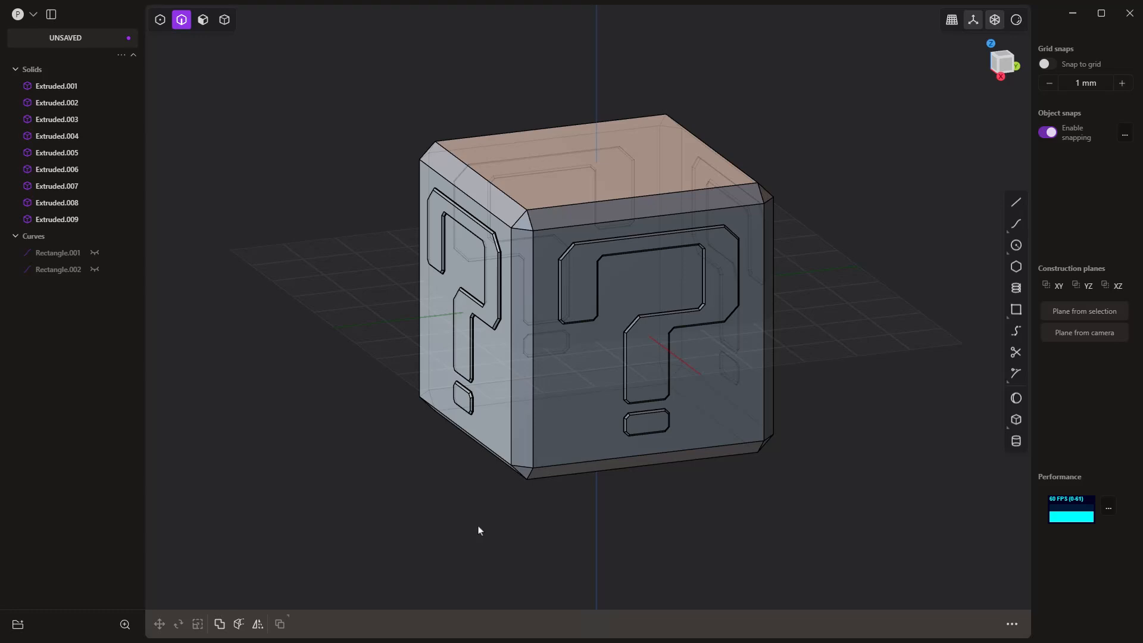
# Step: Enable all selection modes and switch to the front view of the cube
pyautogui.moveTo(482, 528); pyautogui.dragTo(527, 523, button='middle')
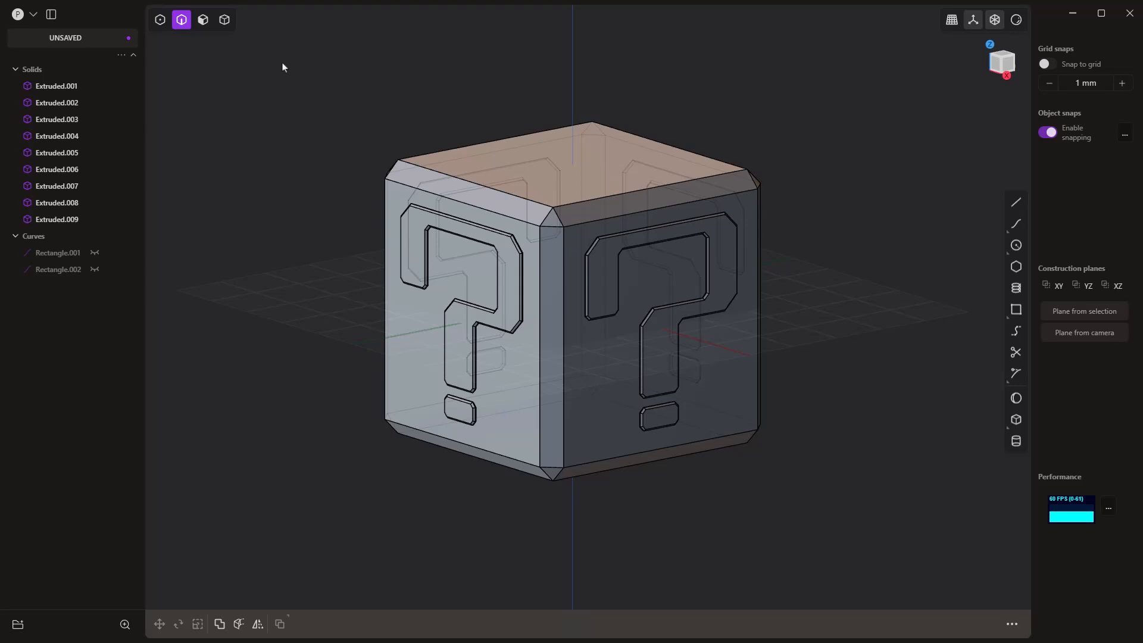
pyautogui.press('5')
pyautogui.press('5')
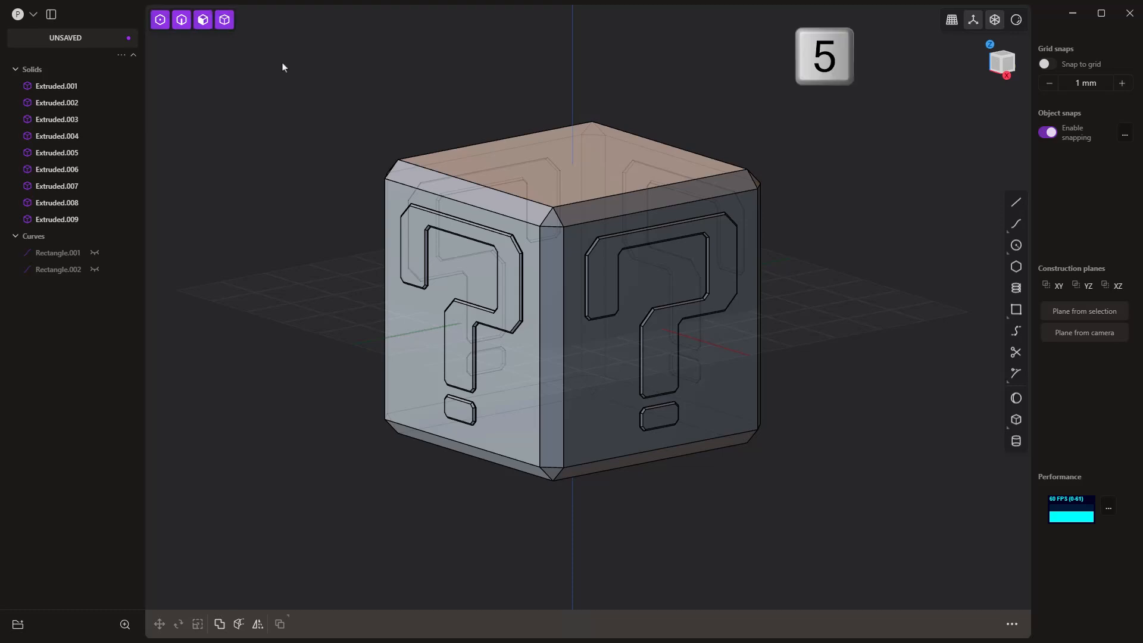
pyautogui.press('KP_1')
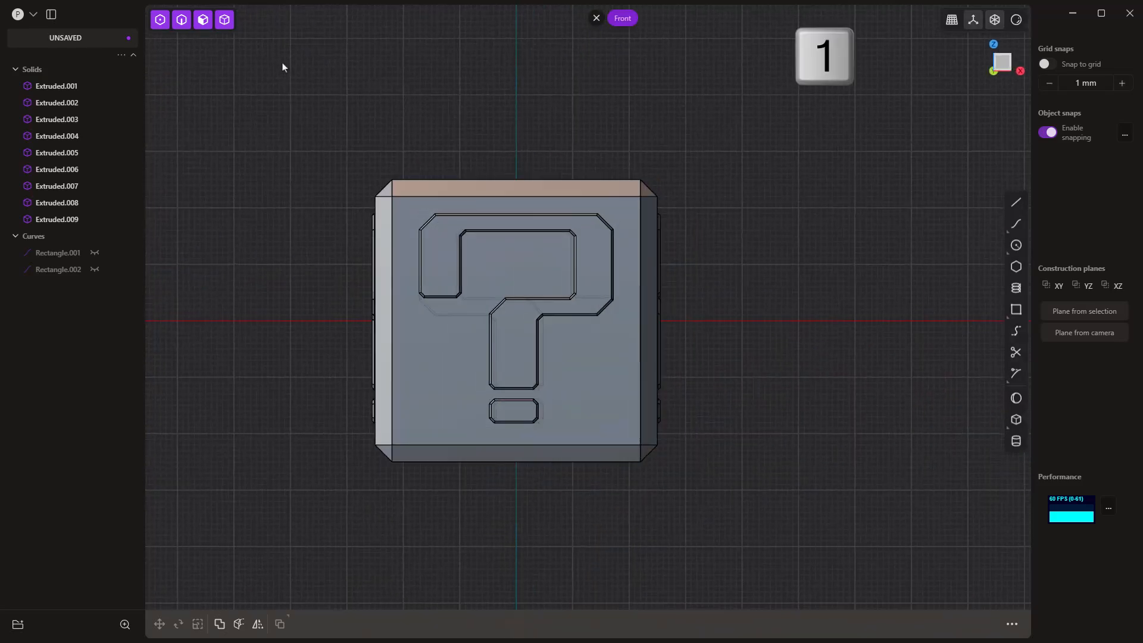
pyautogui.moveTo(506, 247); pyautogui.dragTo(587, 433, button='middle')
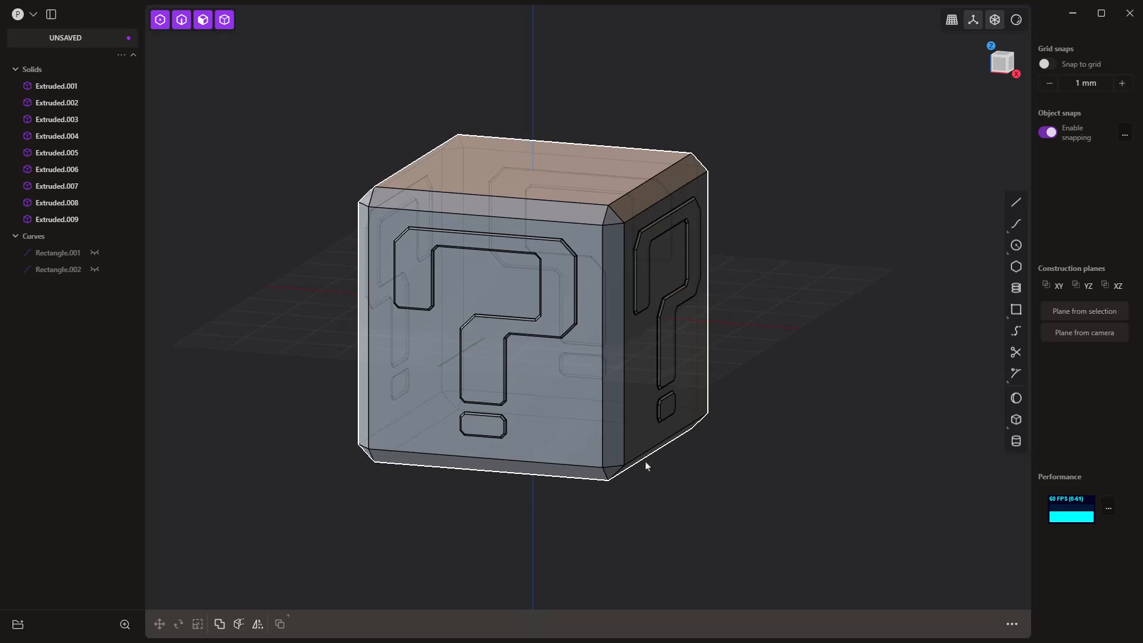
pyautogui.press('1')
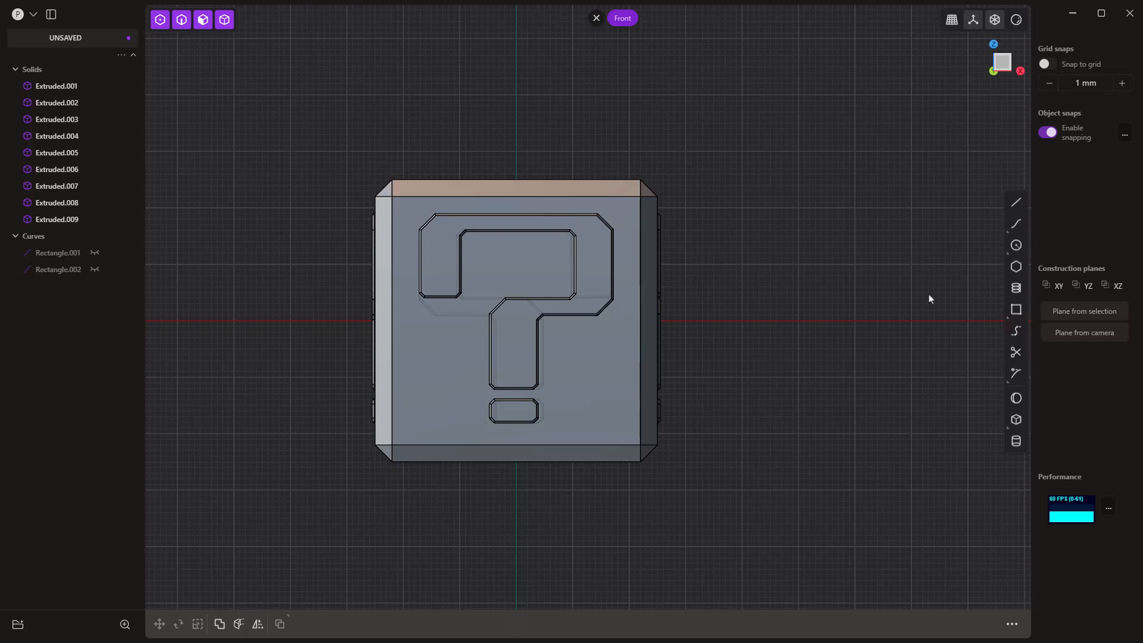
# Step: Draw a horizontal line about 32.8 mm long from the gap between question mark and dot to beyond the cube's left side
pyautogui.click(1016, 203)
pyautogui.scroll(10, 463, 424)
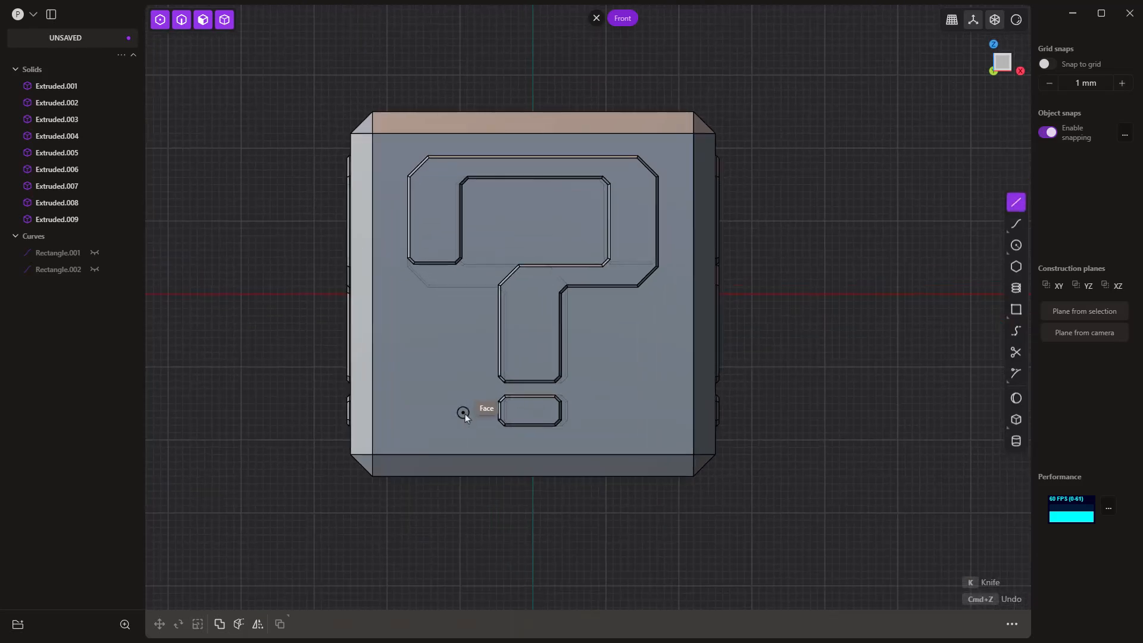
pyautogui.scroll(-3, 603, 378)
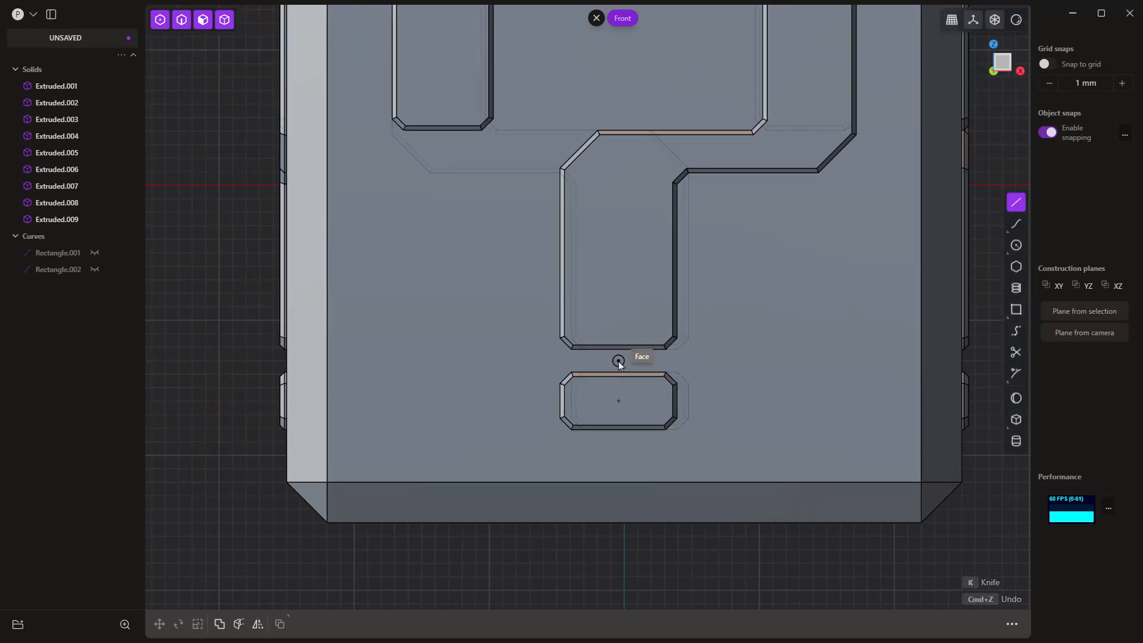
pyautogui.click(618, 361)
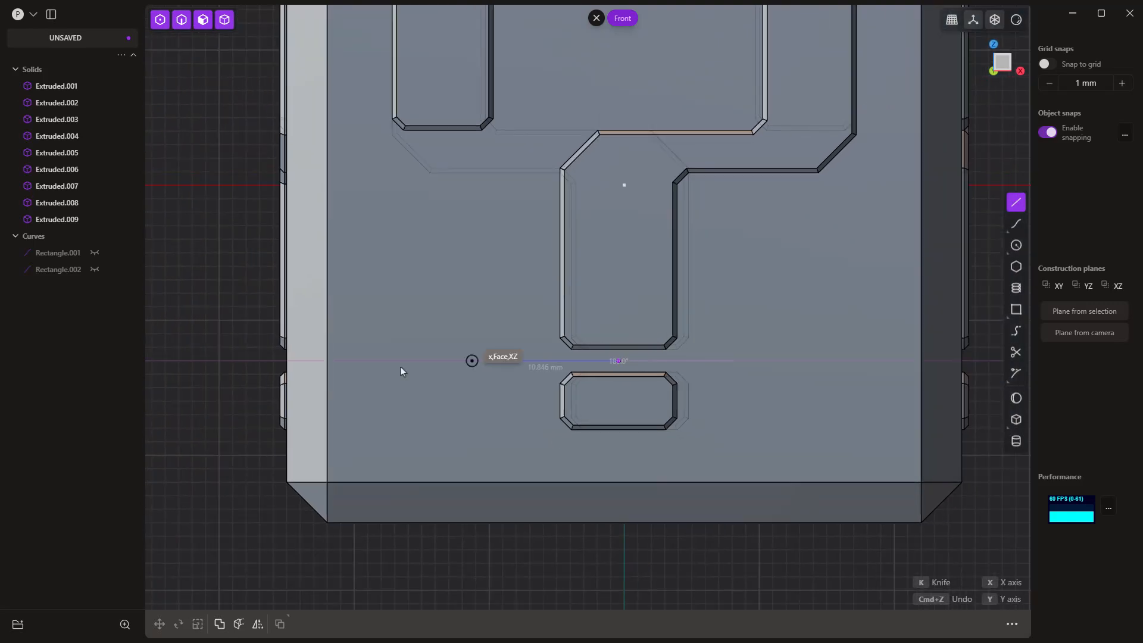
pyautogui.click(176, 362)
pyautogui.press('Escape')
# Step: Move the line's inner endpoint about 31.3 mm along X so the line extends past the cube's right side
pyautogui.click(618, 361)
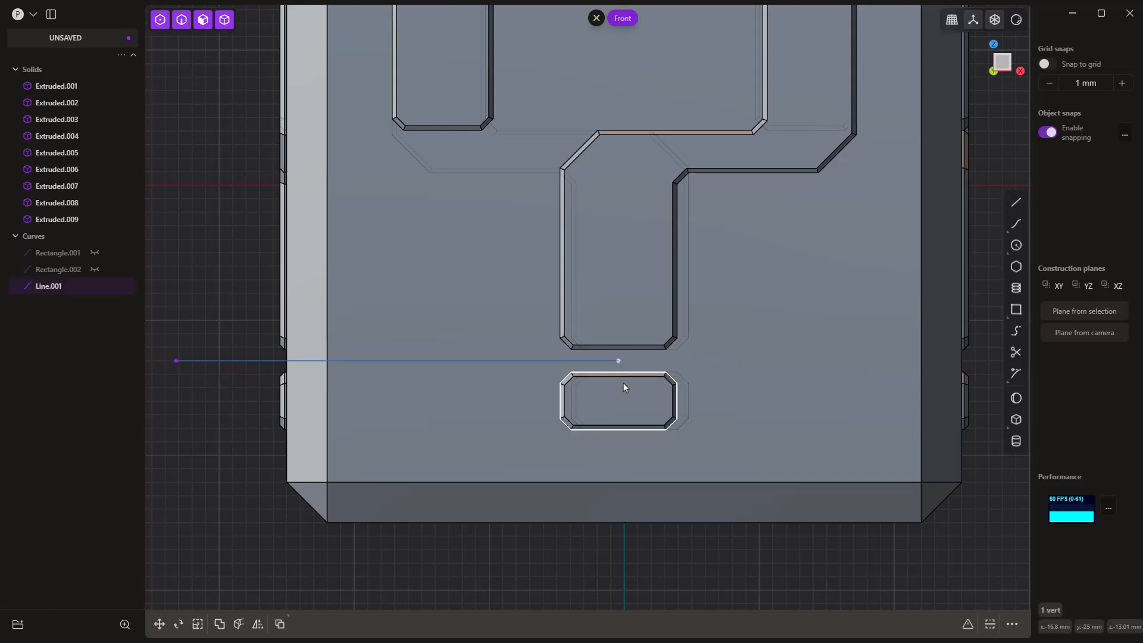
pyautogui.scroll(-5, 623, 372)
pyautogui.press('g')
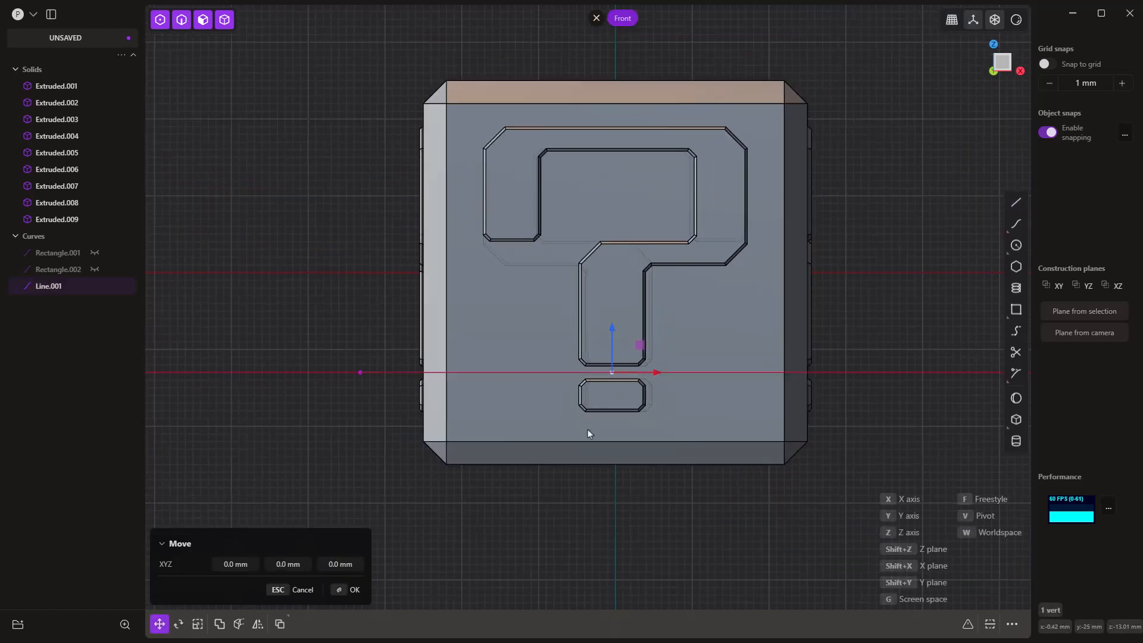
pyautogui.press('x')
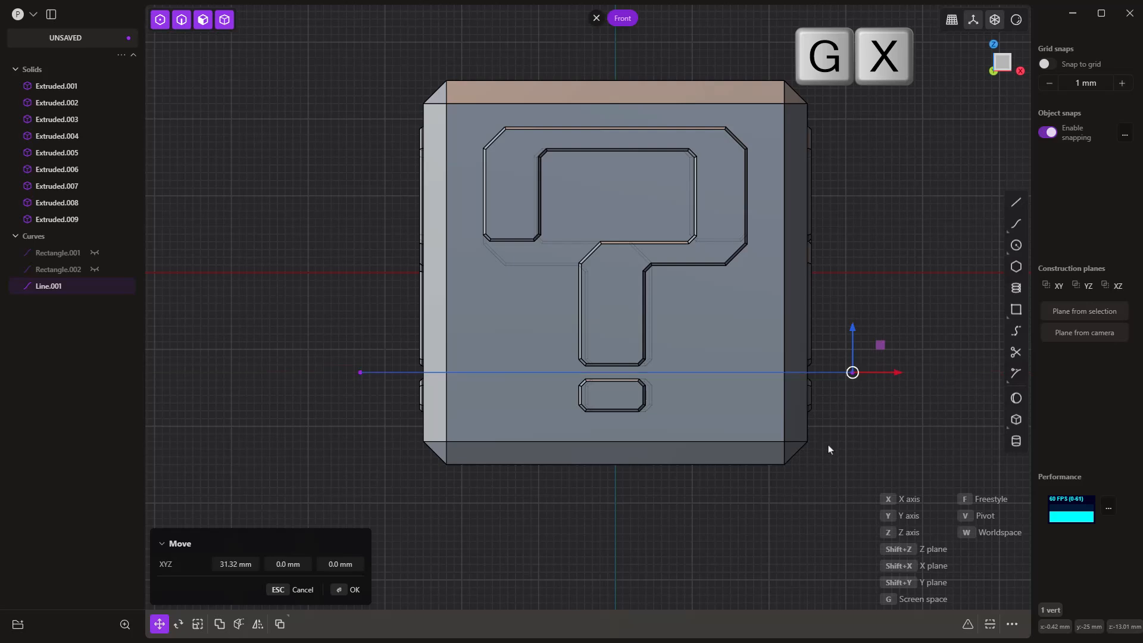
pyautogui.click(830, 446)
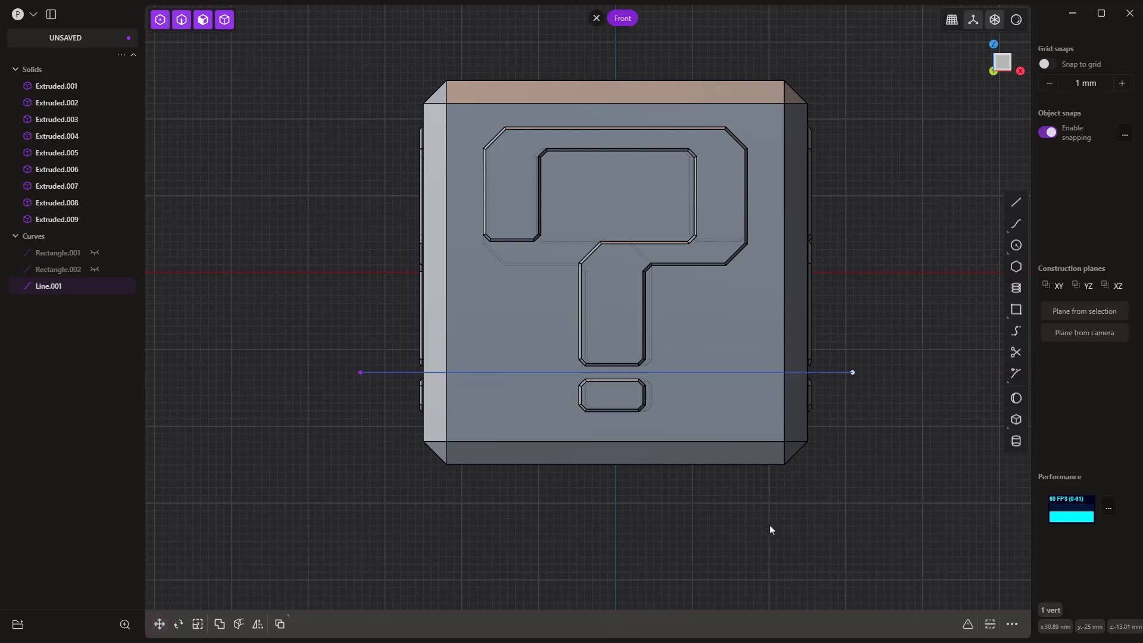
# Step: Cut the cube body in two with the horizontal line as the cutter, and hide the line
pyautogui.moveTo(662, 510); pyautogui.dragTo(714, 523, button='middle')
pyautogui.click(861, 384)
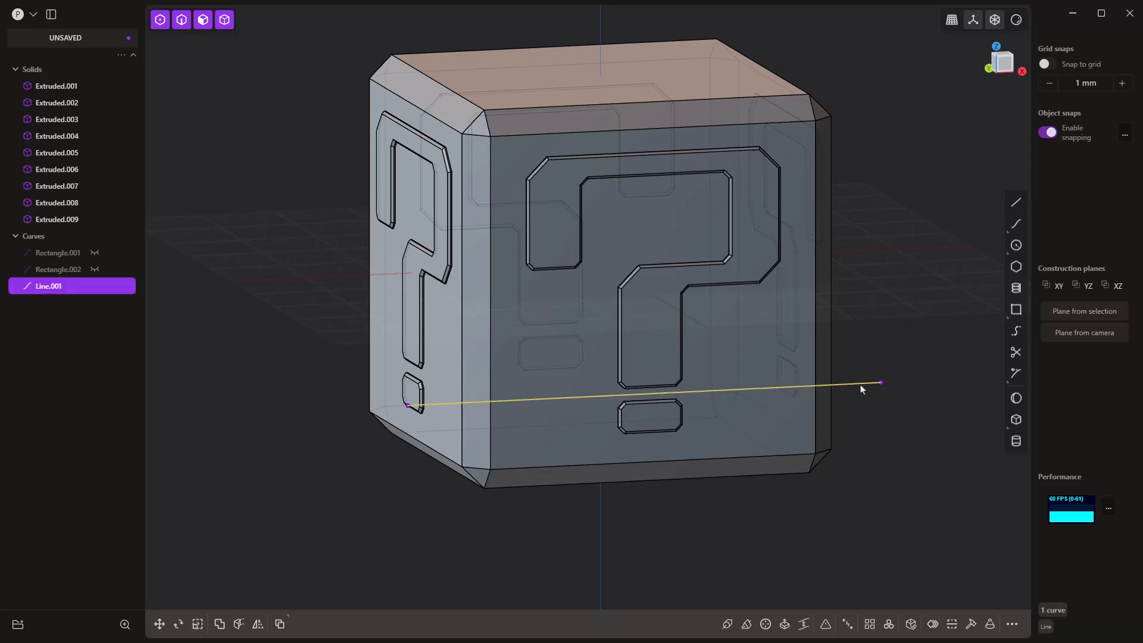
pyautogui.press('c')
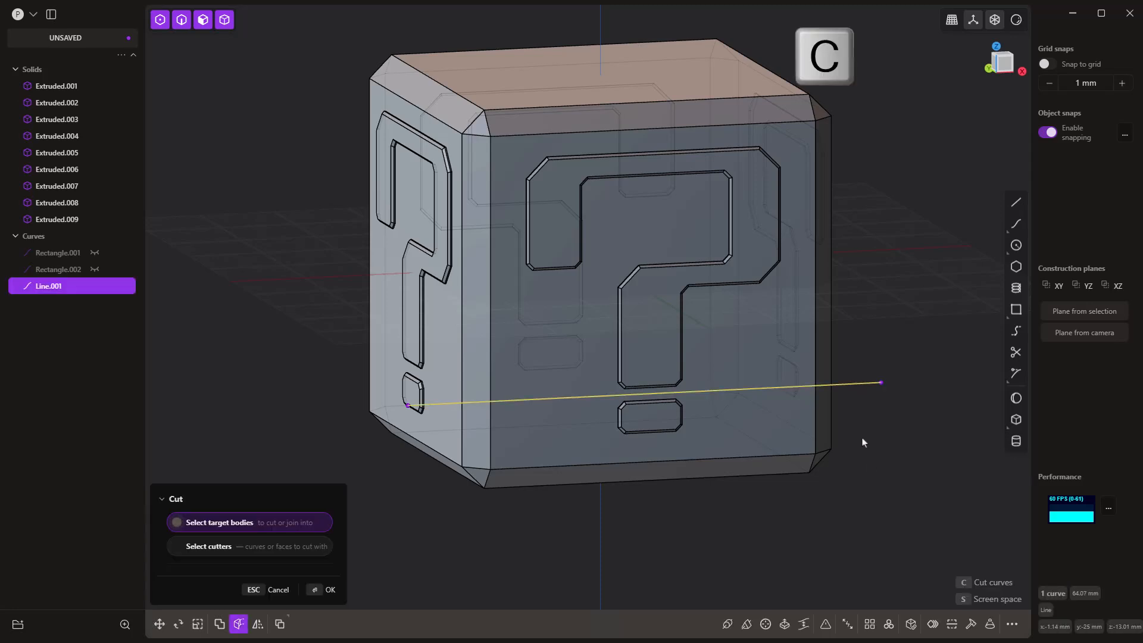
pyautogui.click(791, 411)
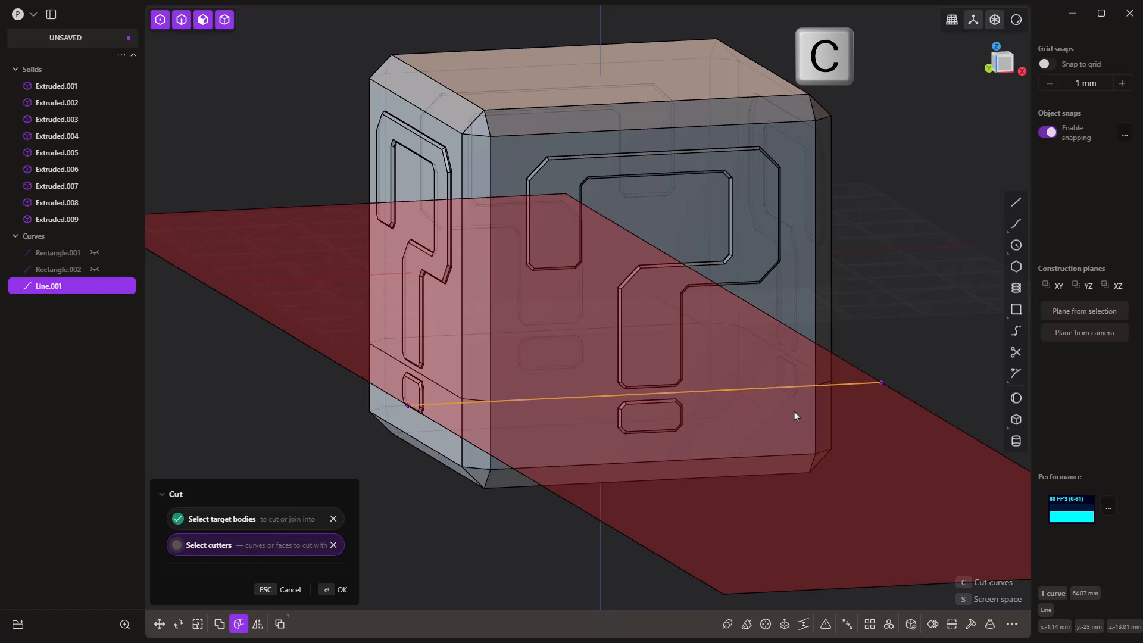
pyautogui.rightClick(883, 239)
pyautogui.click(232, 307)
pyautogui.click(66, 303)
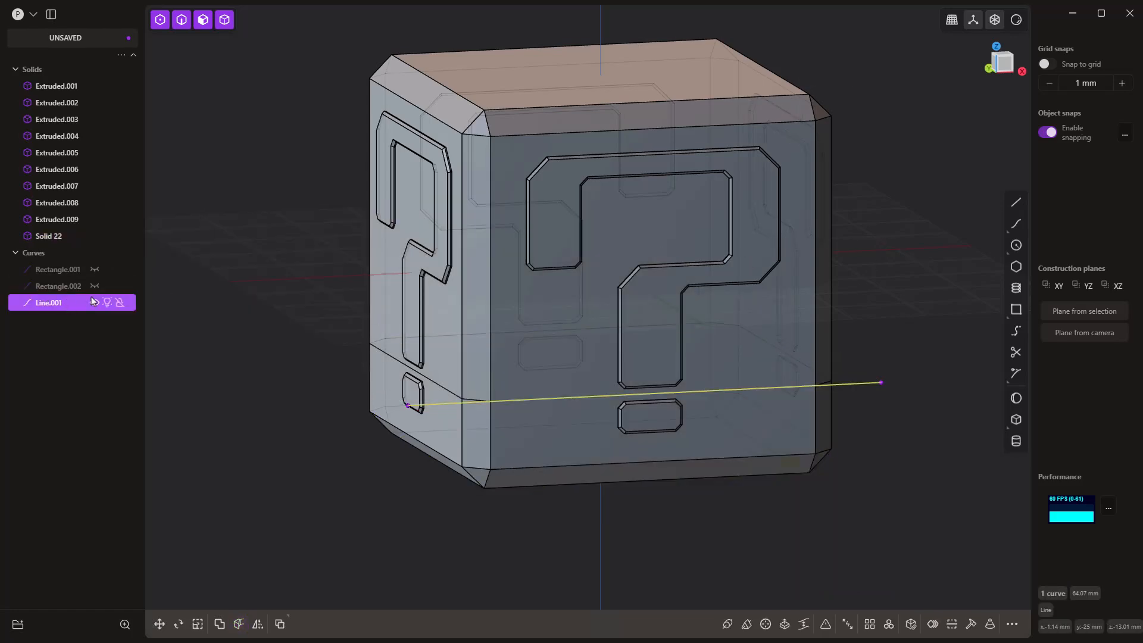
pyautogui.click(95, 303)
pyautogui.moveTo(449, 487); pyautogui.dragTo(518, 278, button='middle')
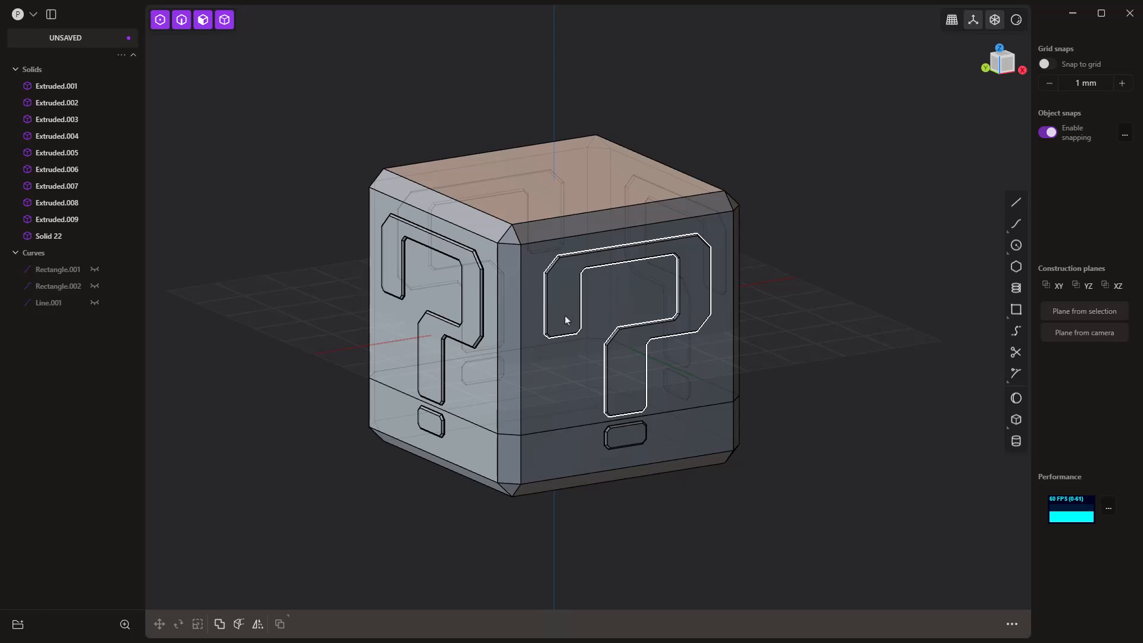
# Step: Rename the upper part of the cut cube to Top
pyautogui.click(536, 184)
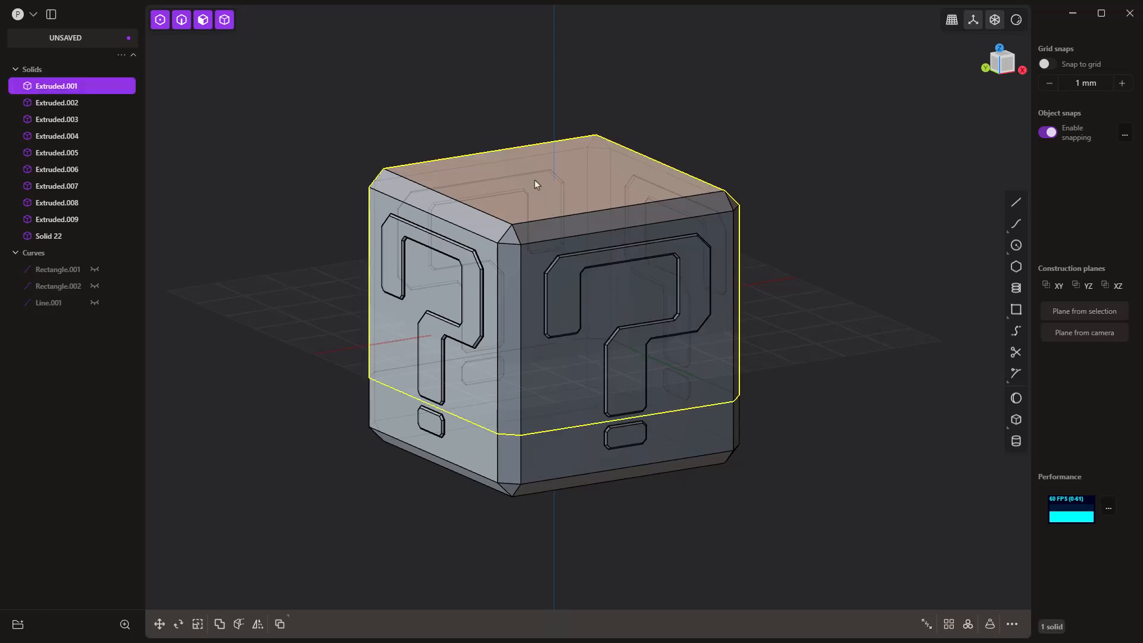
pyautogui.doubleClick(60, 87)
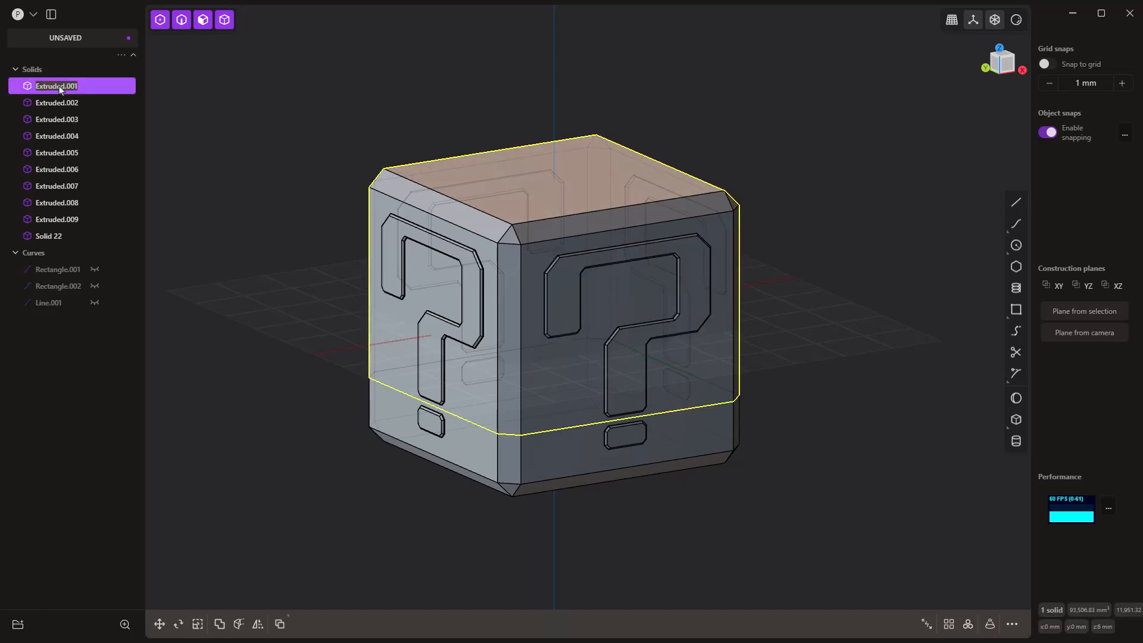
pyautogui.write('Top')
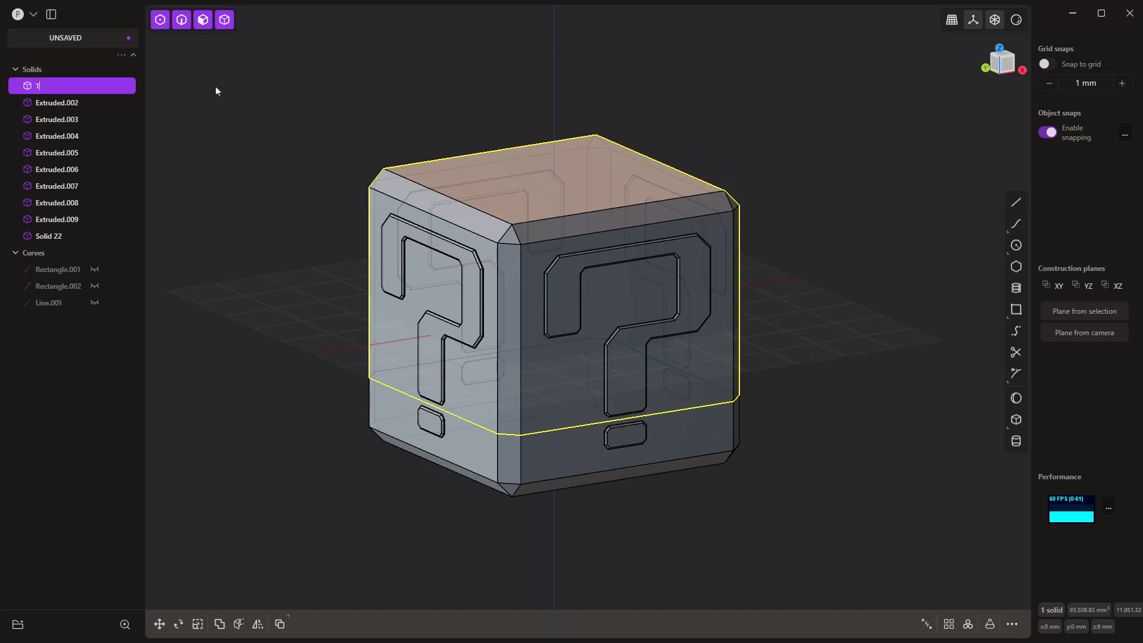
# Step: Rename the lower part of the cut cube to Bottom and hide it
pyautogui.click(574, 467)
pyautogui.doubleClick(48, 236)
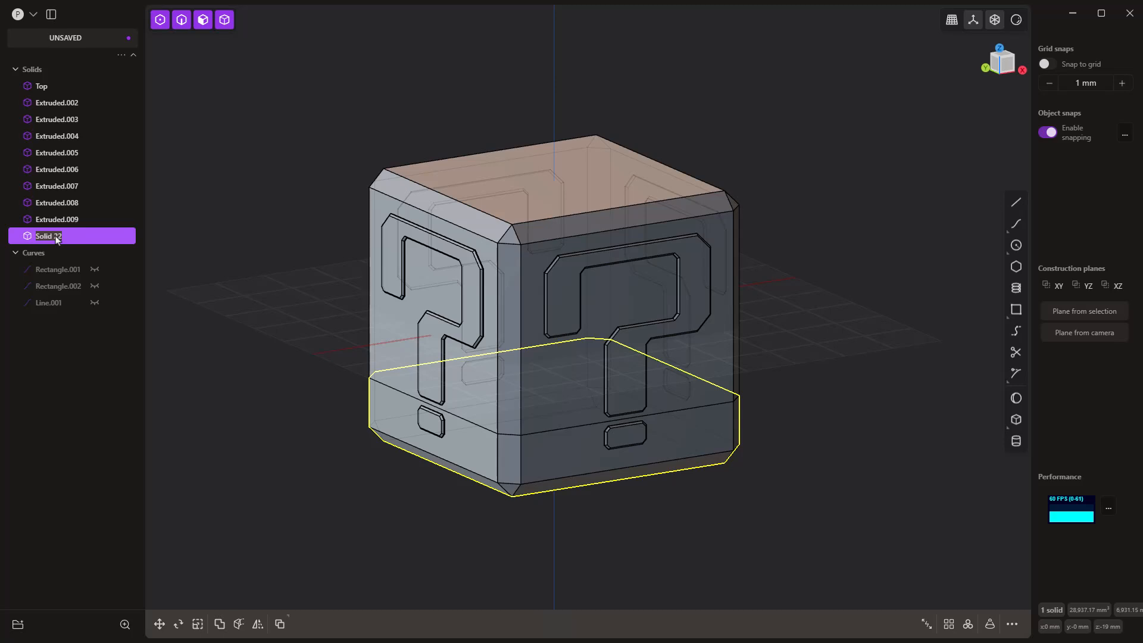
pyautogui.write('Bottom')
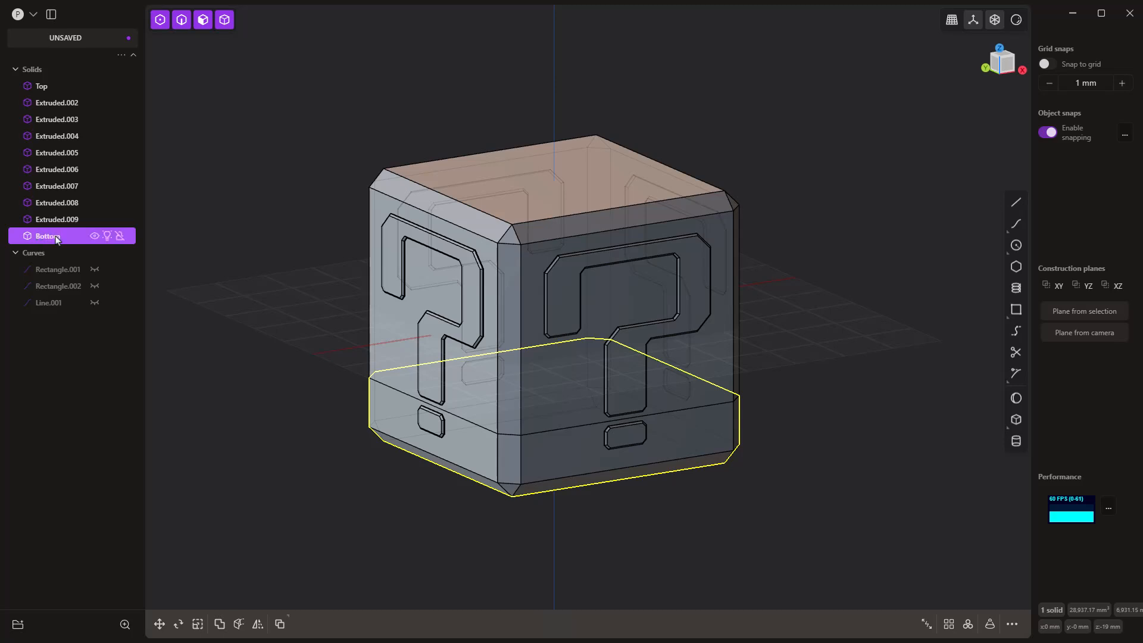
pyautogui.click(336, 163)
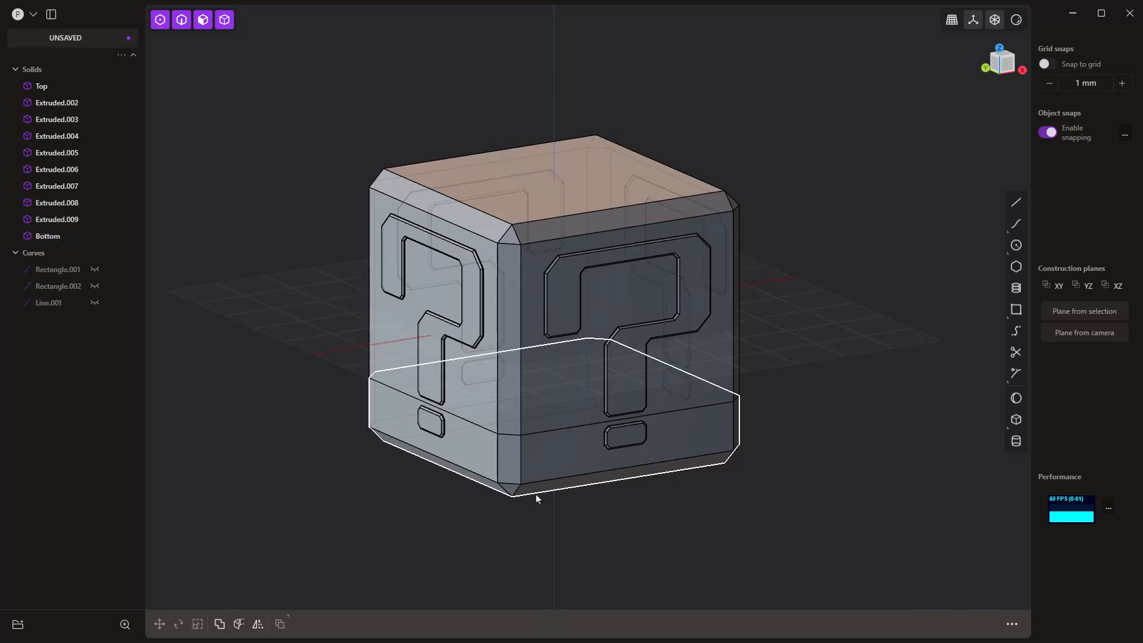
pyautogui.click(546, 472)
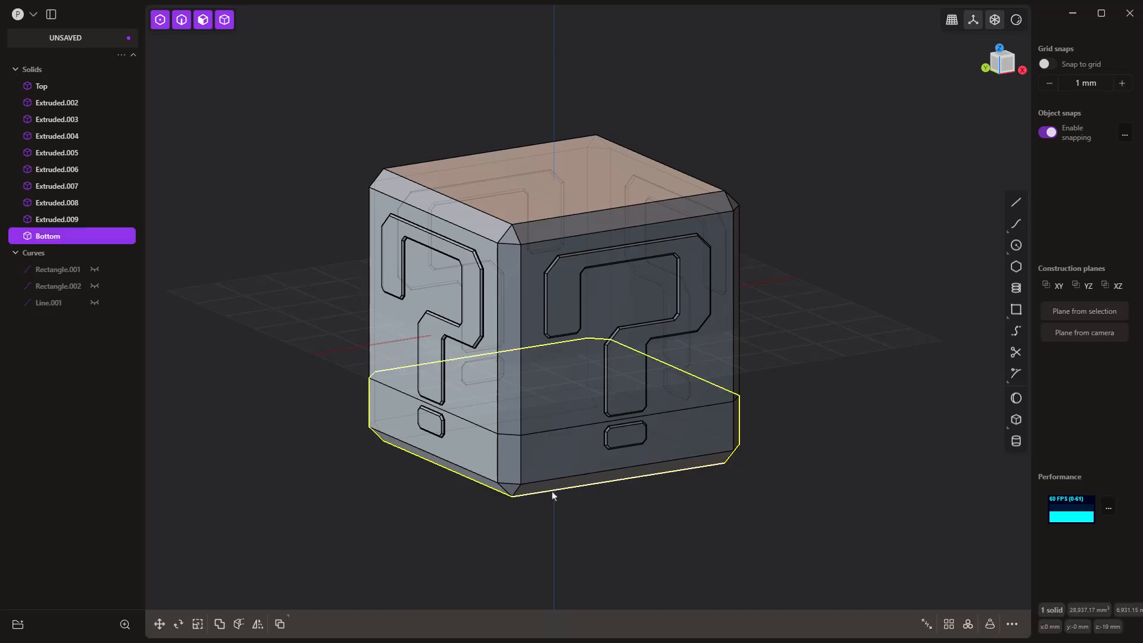
pyautogui.press('h')
# Step: Hollow the Top part from its flat underside face with a thickness of -3 mm
pyautogui.moveTo(584, 533); pyautogui.dragTo(559, 379, button='middle')
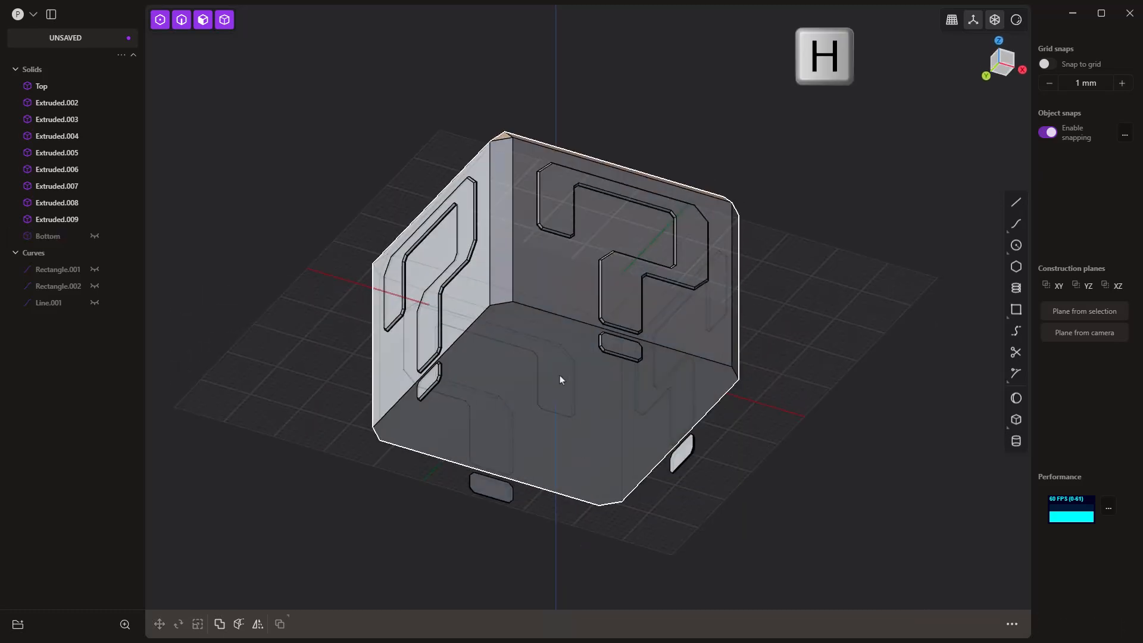
pyautogui.click(564, 335)
pyautogui.click(563, 336)
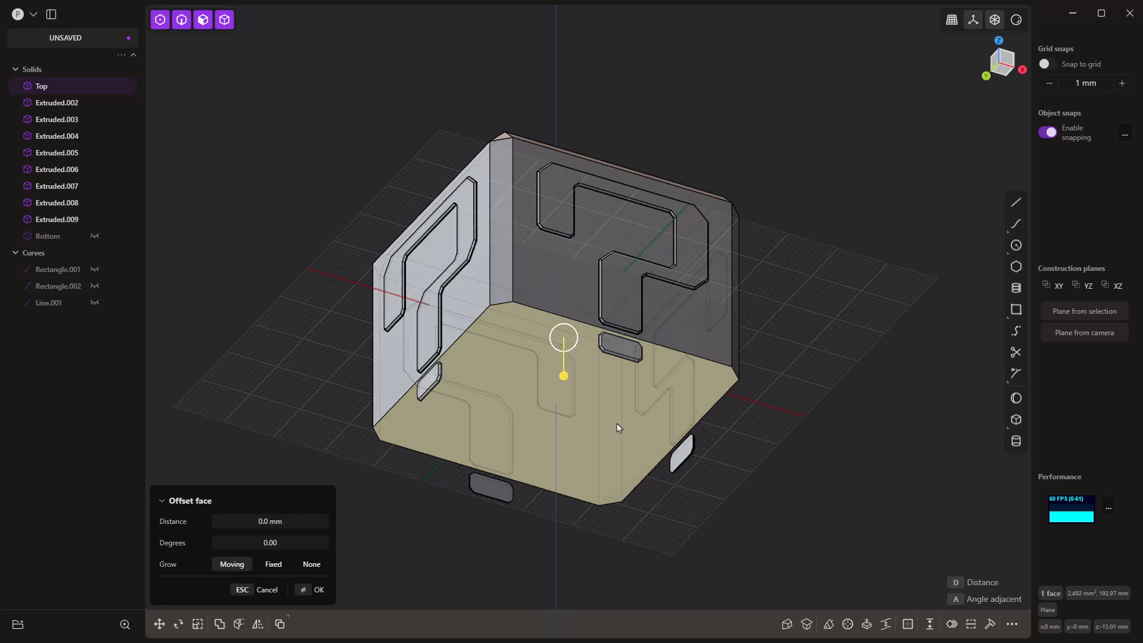
pyautogui.write('f')
pyautogui.write('h')
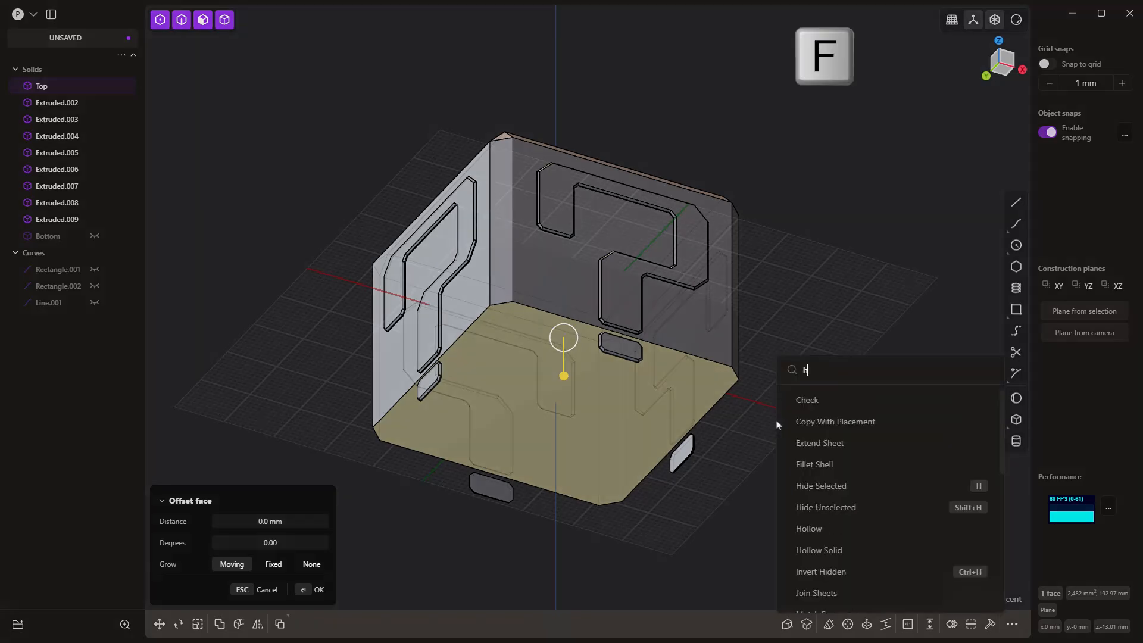
pyautogui.write('oll')
pyautogui.press('Return')
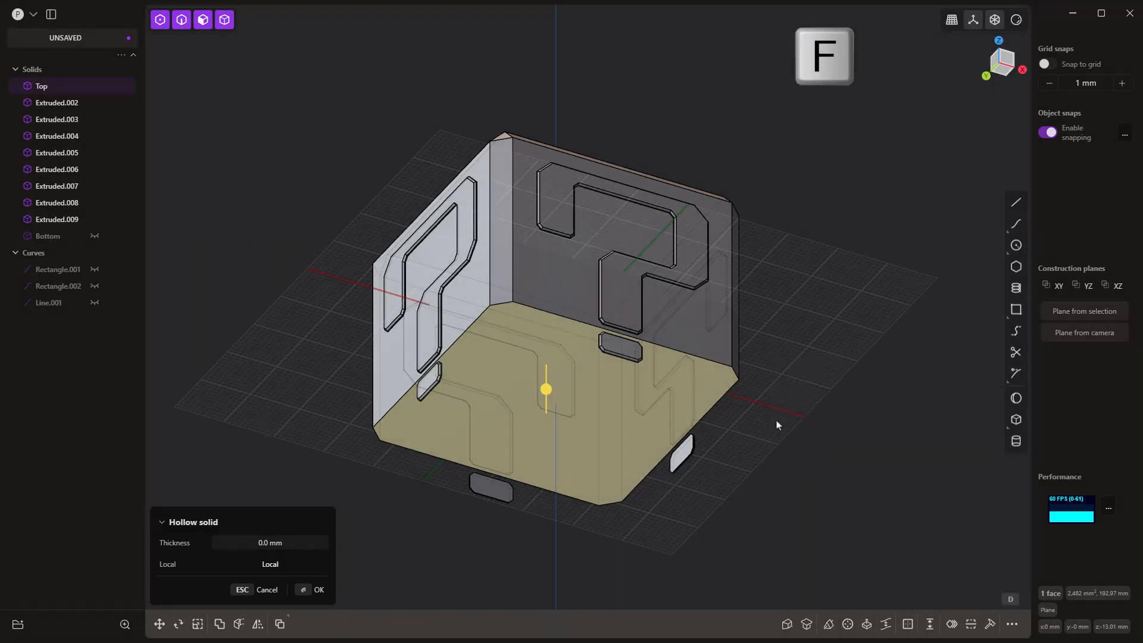
pyautogui.click(300, 542)
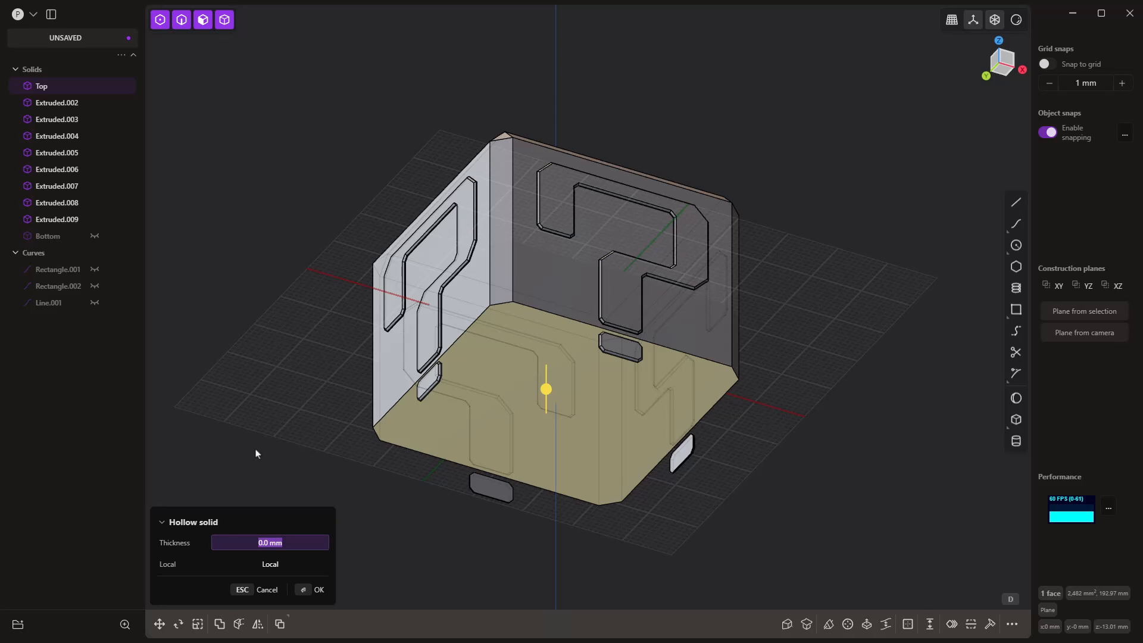
pyautogui.write('-3')
pyautogui.press('Return')
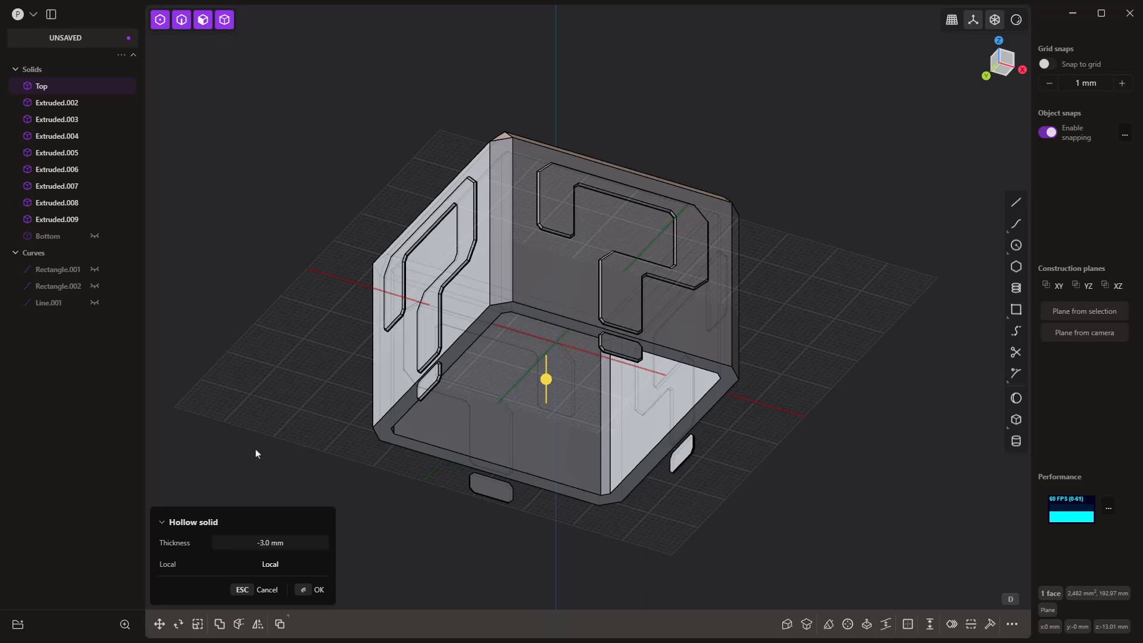
pyautogui.press('Return')
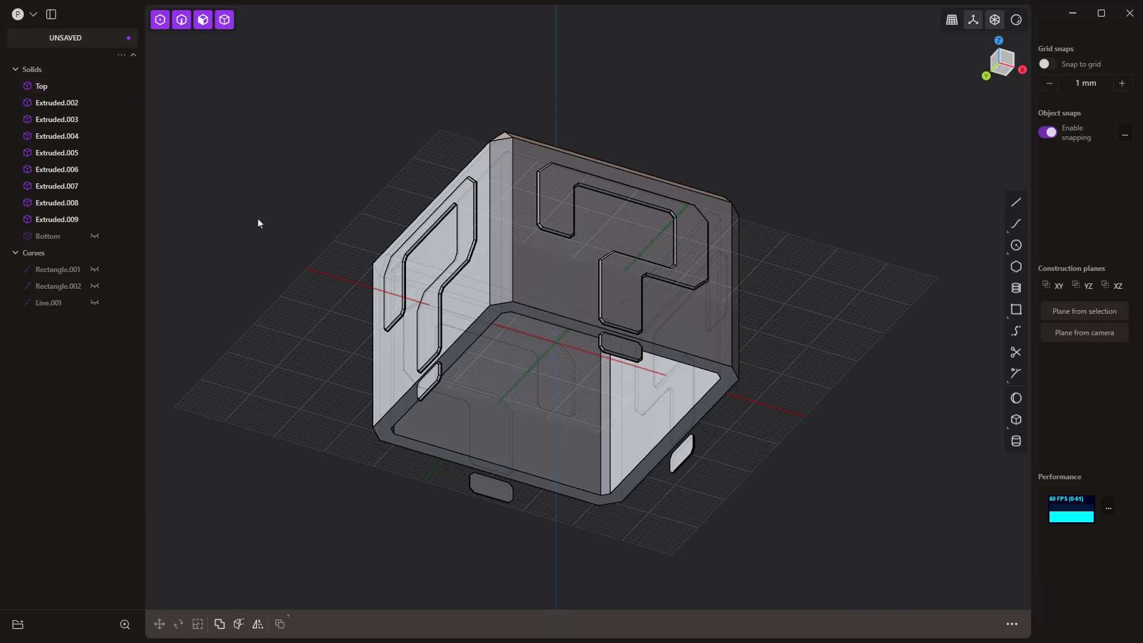
# Step: Hide the Top part and make the Bottom part visible again
pyautogui.click(94, 85)
pyautogui.click(94, 236)
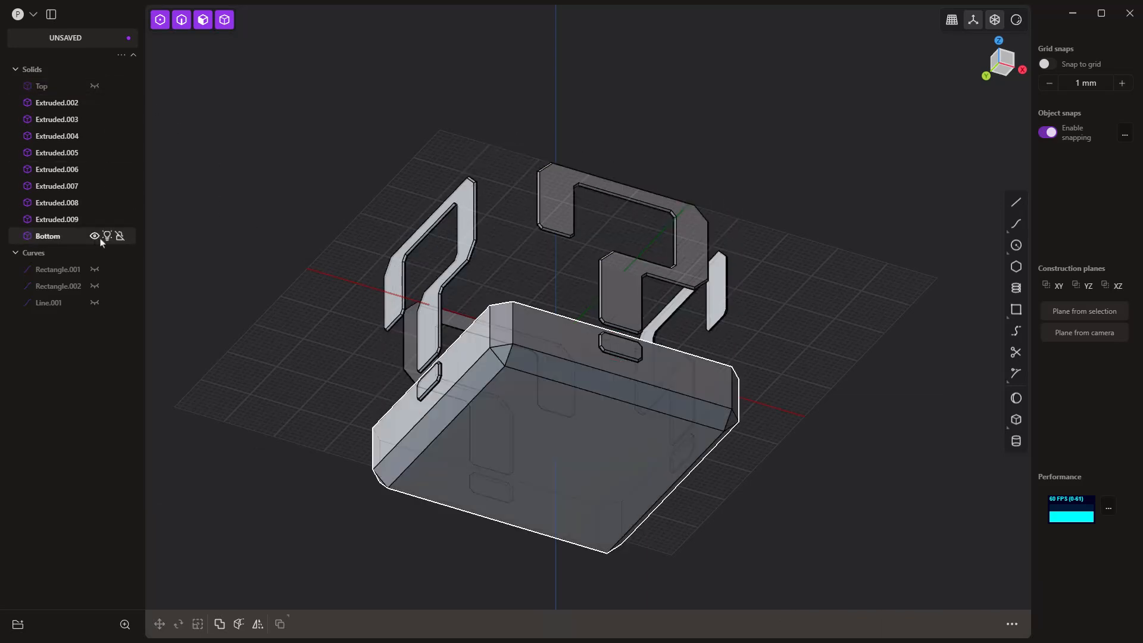
pyautogui.moveTo(429, 196); pyautogui.dragTo(431, 313, button='middle')
# Step: Hollow the Bottom part from its upper cut face with a thickness of -3 mm
pyautogui.click(508, 430)
pyautogui.click(512, 420)
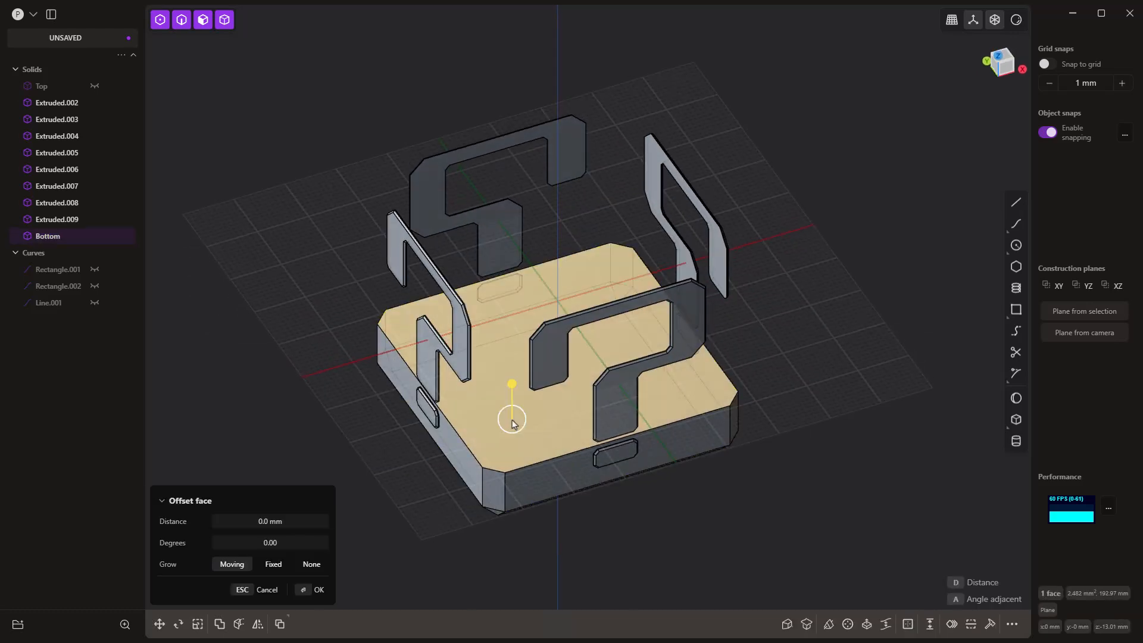
pyautogui.write('fhollow')
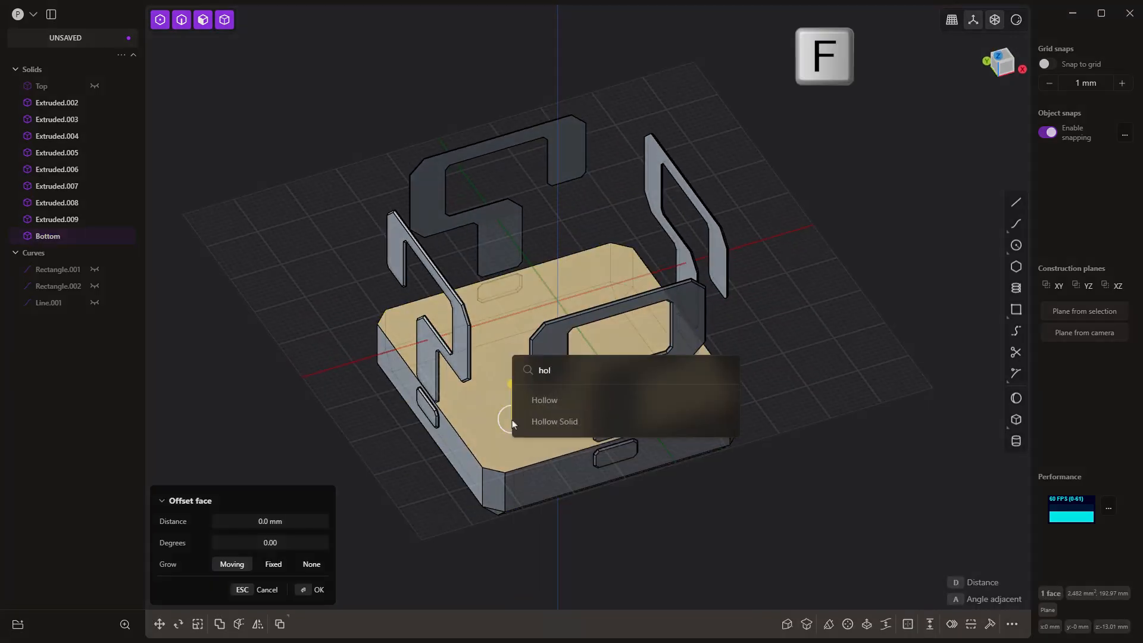
pyautogui.press('Return')
pyautogui.click(283, 540)
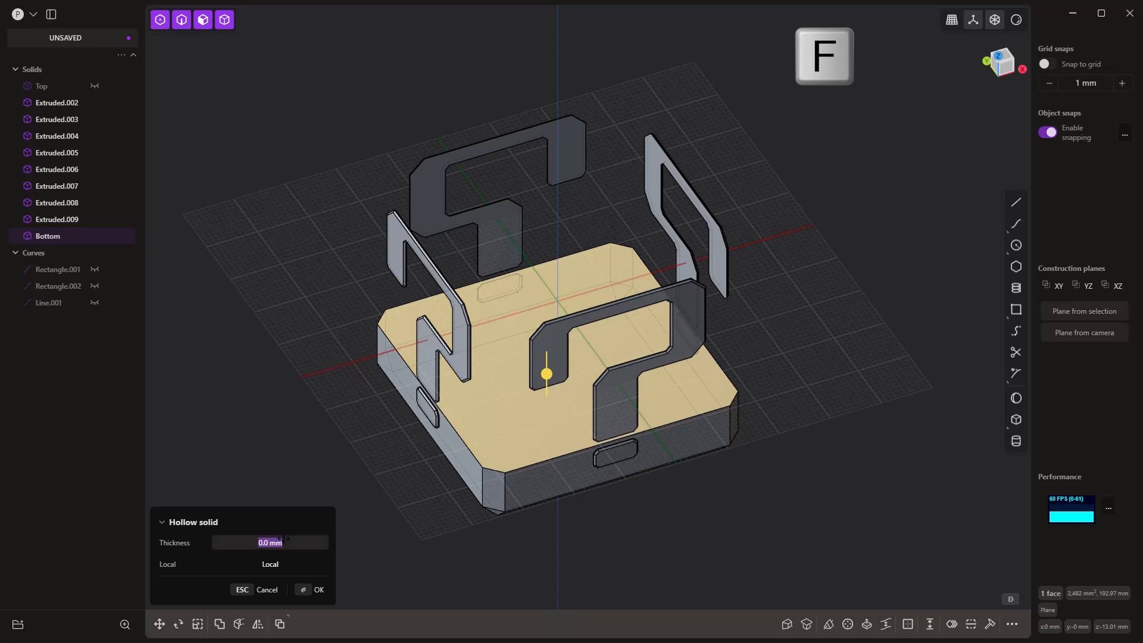
pyautogui.write('-3')
pyautogui.press('Return')
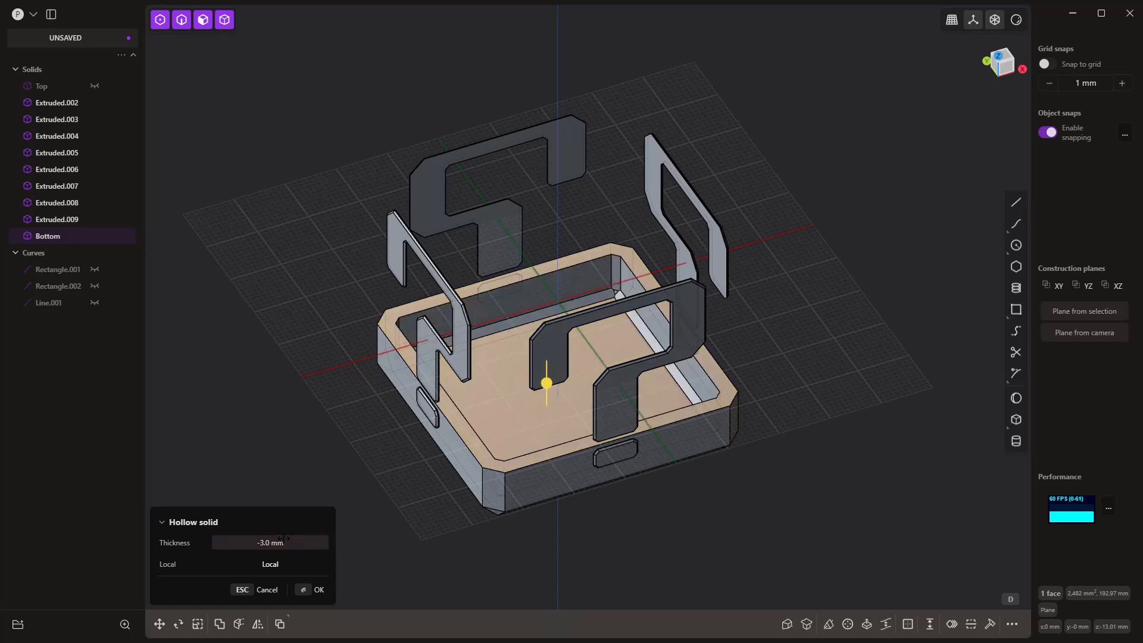
pyautogui.press('Return')
# Step: Show the Top part again above the hollowed Bottom part
pyautogui.moveTo(454, 515); pyautogui.dragTo(505, 436, button='middle')
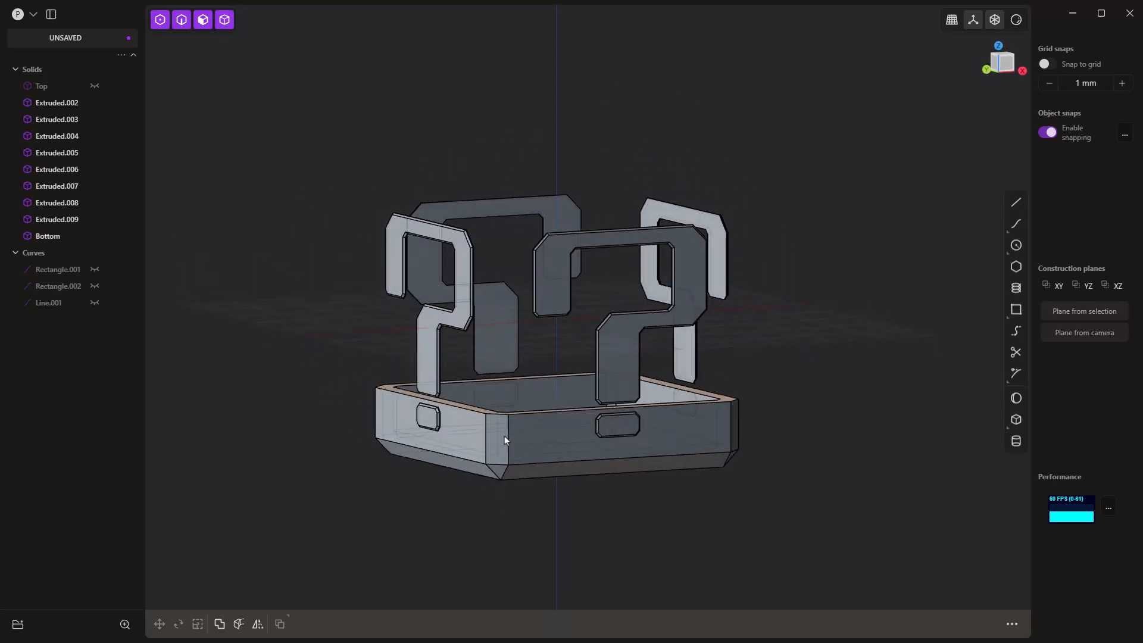
pyautogui.click(94, 85)
pyautogui.moveTo(271, 88); pyautogui.dragTo(855, 384)
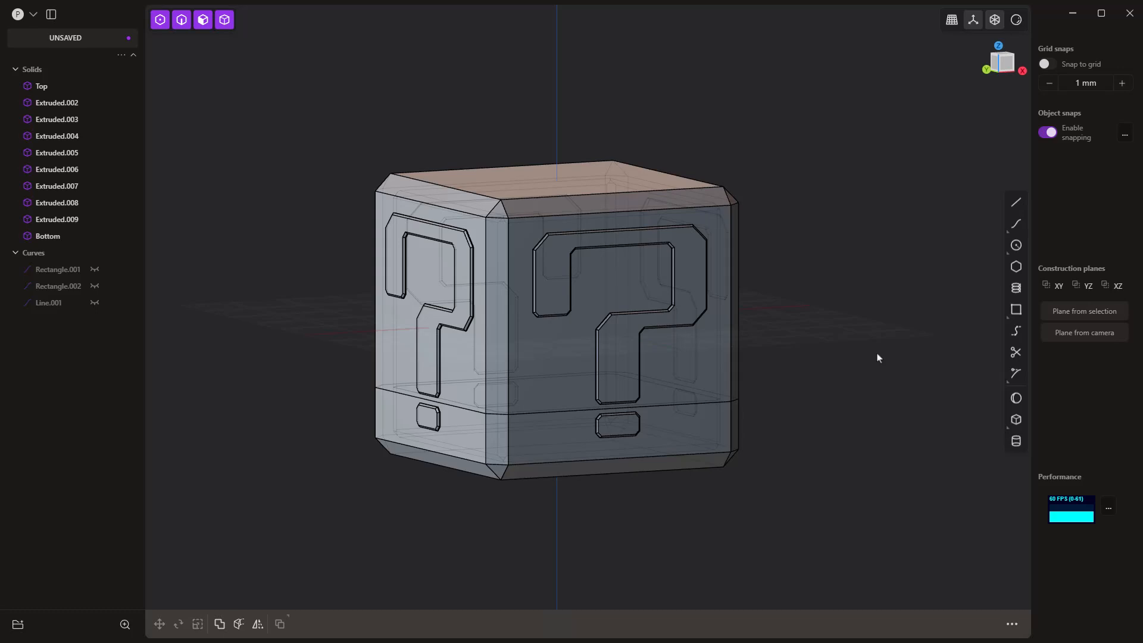
pyautogui.moveTo(882, 359); pyautogui.dragTo(808, 355)
pyautogui.moveTo(809, 355); pyautogui.dragTo(744, 455, button='middle')
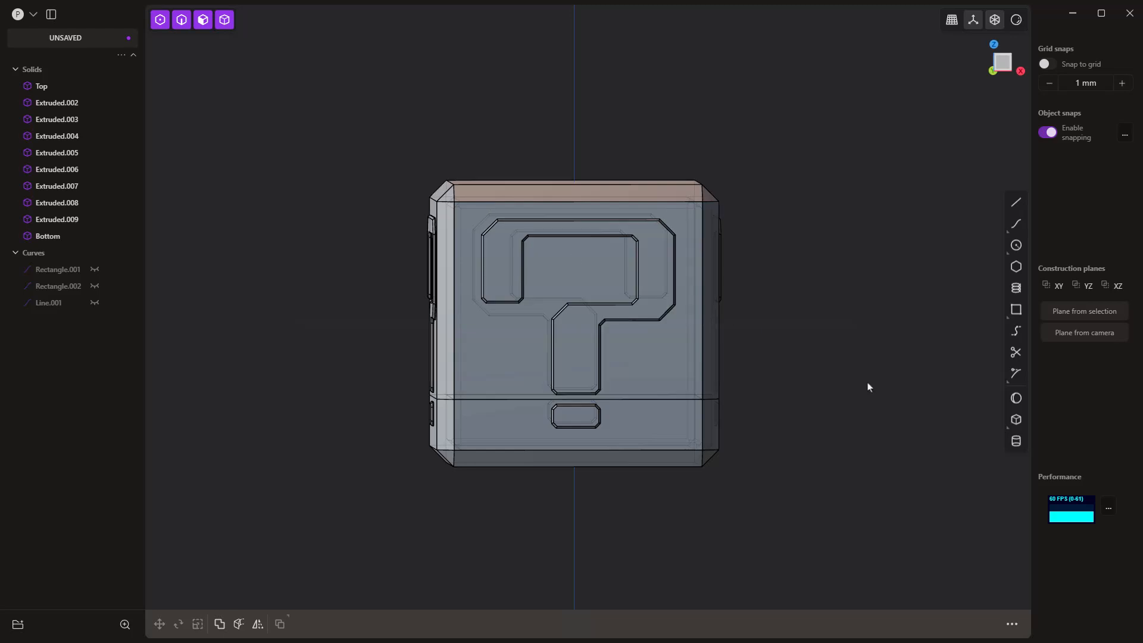
# Step: Union the Top part with the four raised question-mark bodies on its sides
pyautogui.moveTo(867, 387); pyautogui.dragTo(313, 131)
pyautogui.moveTo(280, 188); pyautogui.dragTo(319, 204, button='middle')
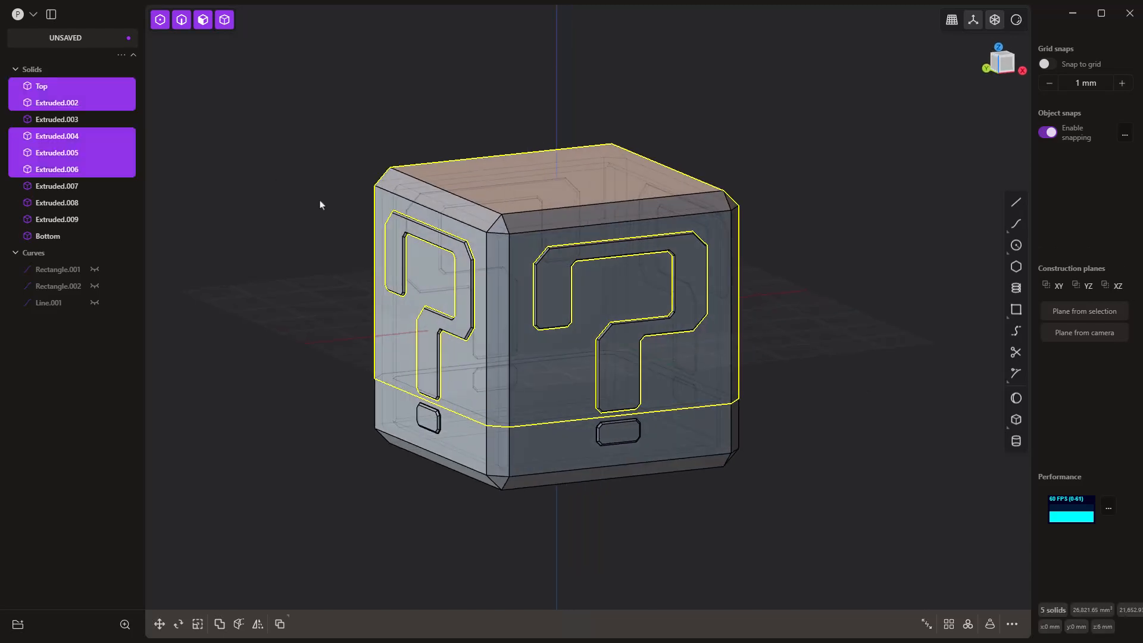
pyautogui.press('q')
pyautogui.press('q')
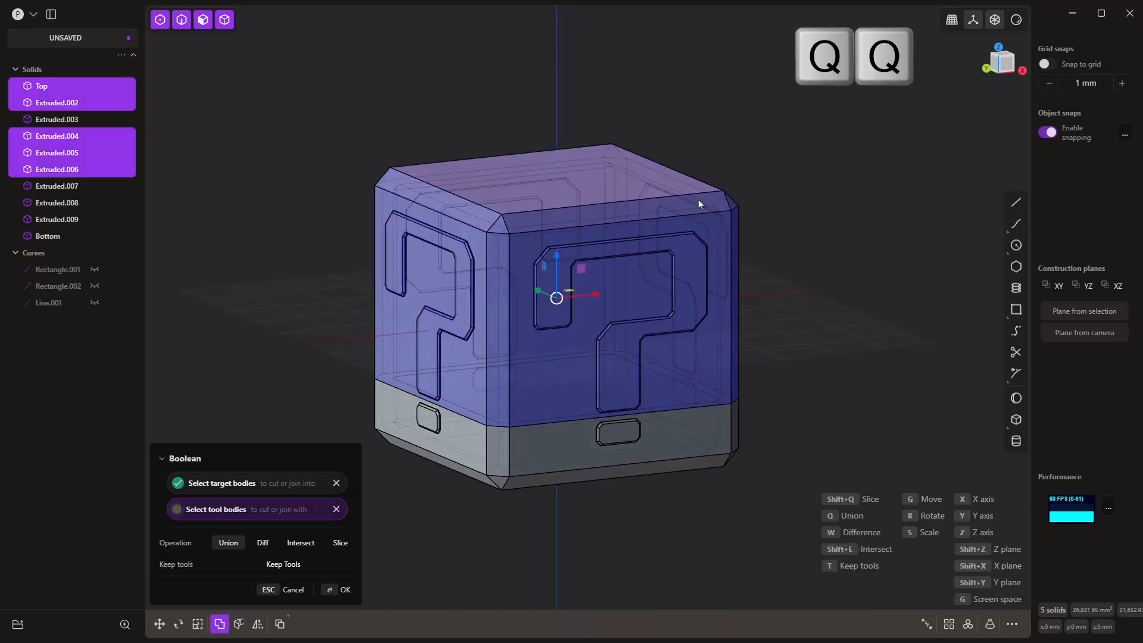
pyautogui.press('Return')
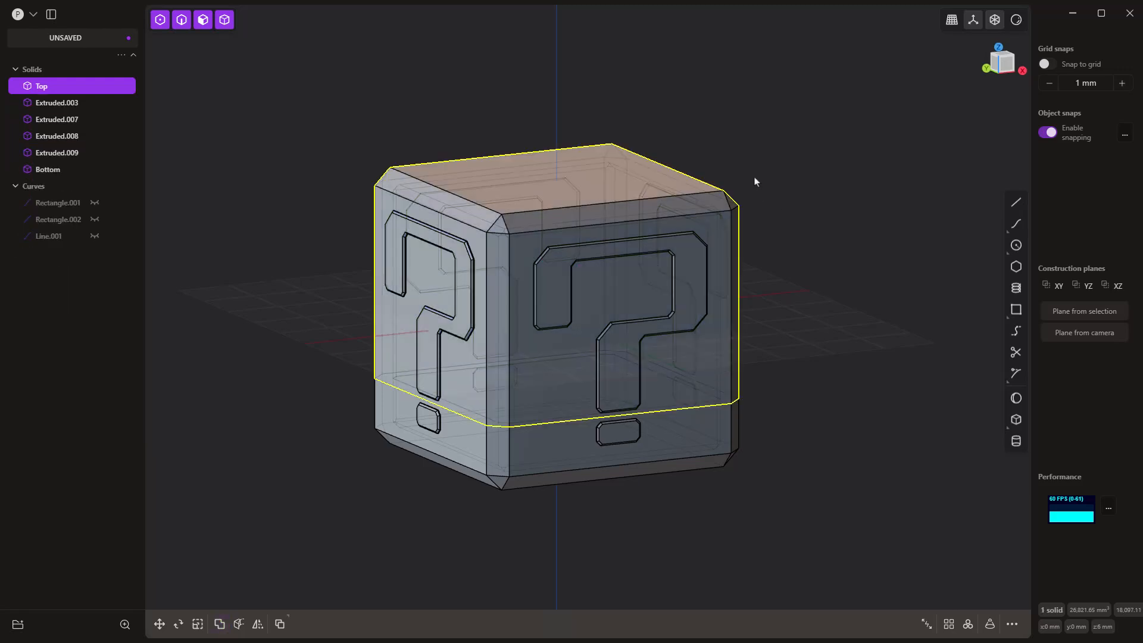
# Step: Hide the merged Top part so only the Bottom part and its four dots remain
pyautogui.click(754, 181)
pyautogui.moveTo(663, 298); pyautogui.dragTo(619, 286, button='middle')
pyautogui.click(42, 86)
pyautogui.click(95, 86)
pyautogui.click(443, 298)
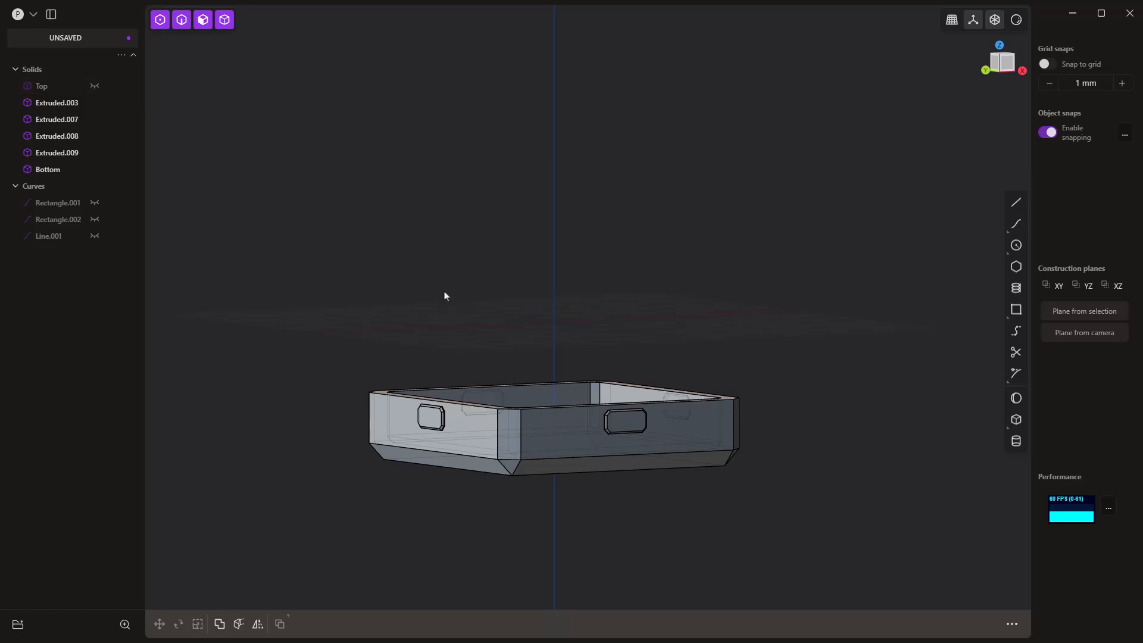
pyautogui.moveTo(443, 298); pyautogui.dragTo(425, 319, button='middle')
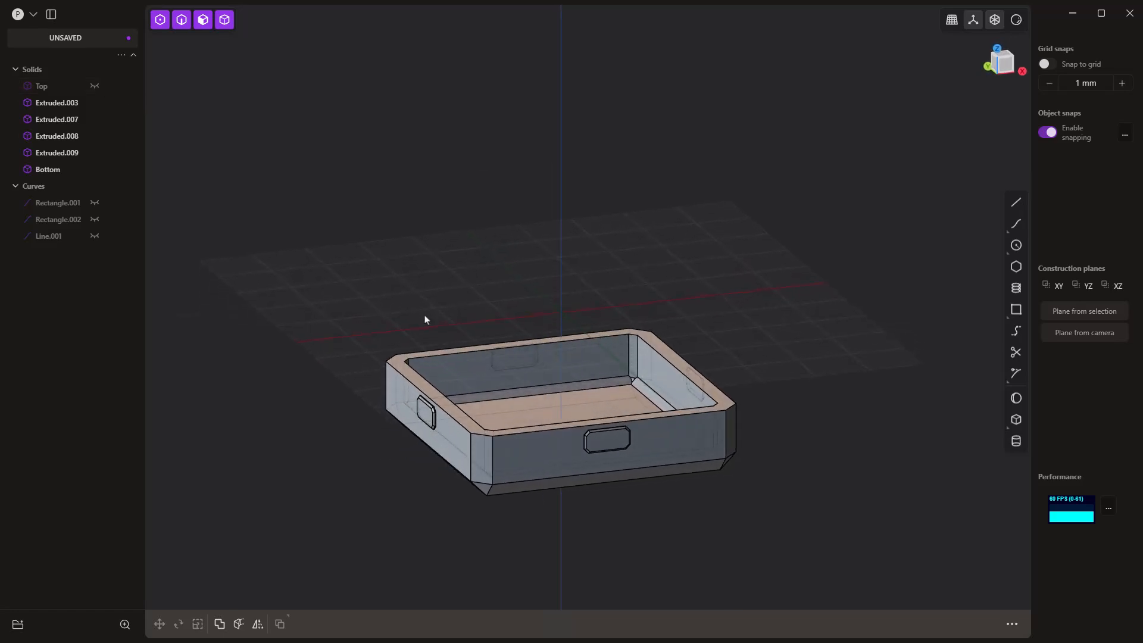
# Step: Union the Bottom part with the two opposite raised dots on its Y-facing sides
pyautogui.click(425, 419)
pyautogui.moveTo(426, 418); pyautogui.dragTo(729, 420, button='middle')
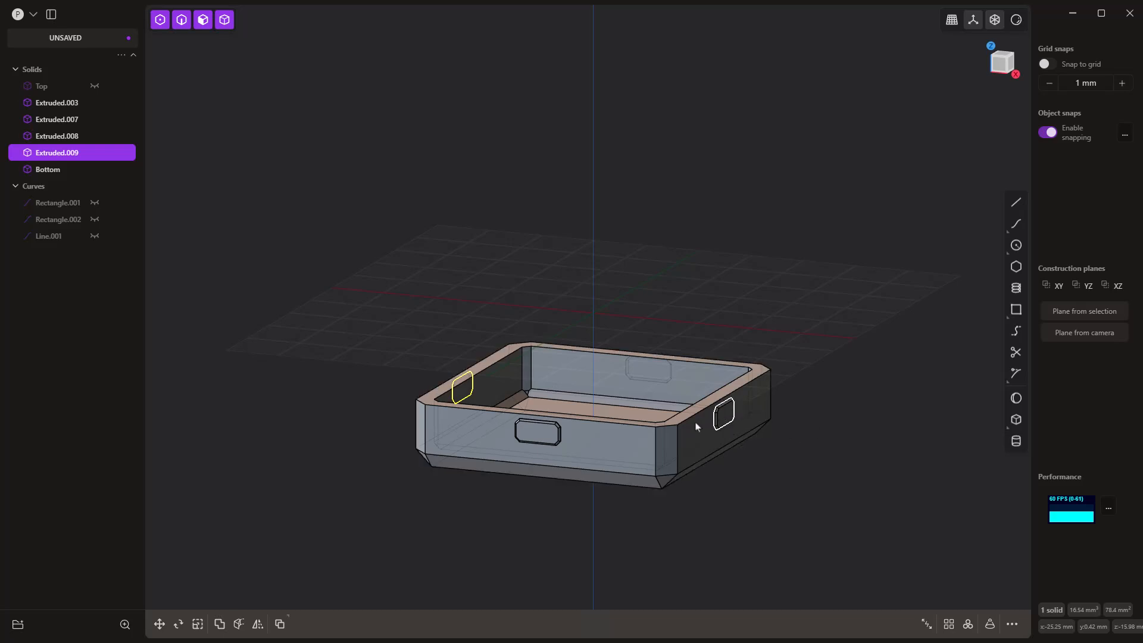
pyautogui.moveTo(591, 455); pyautogui.dragTo(630, 454, button='middle')
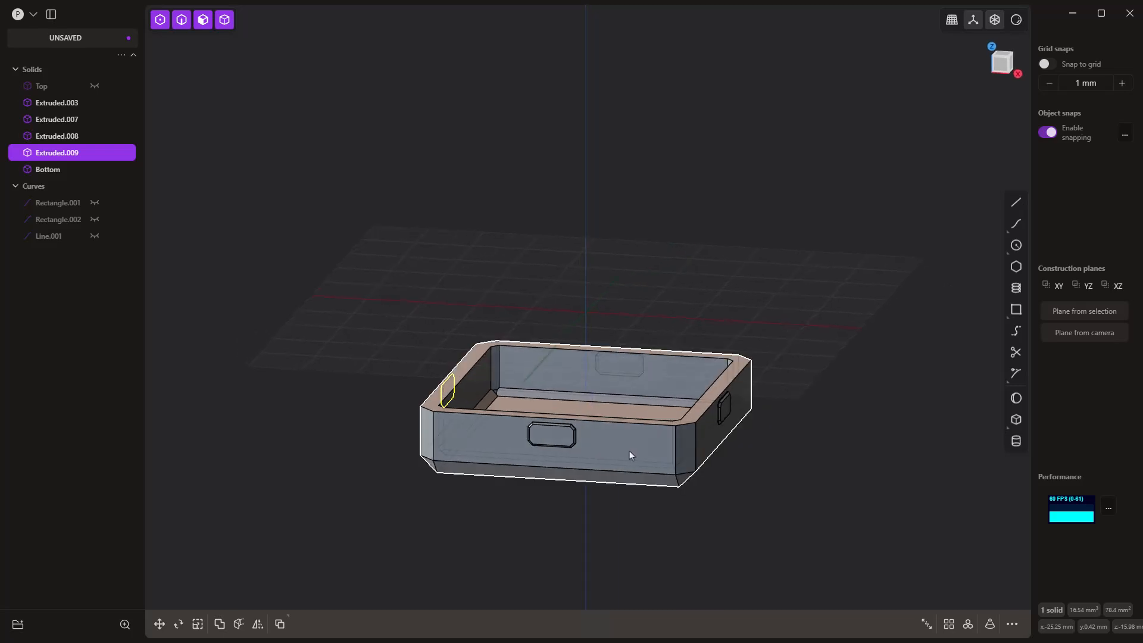
pyautogui.click(634, 452)
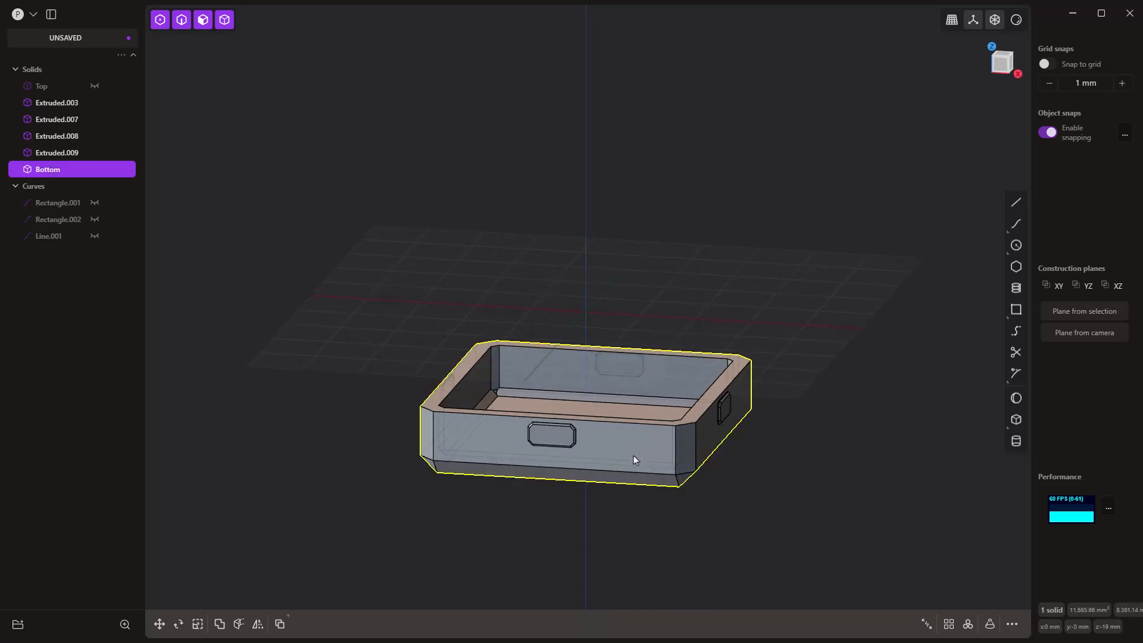
pyautogui.press('q')
pyautogui.click(551, 434)
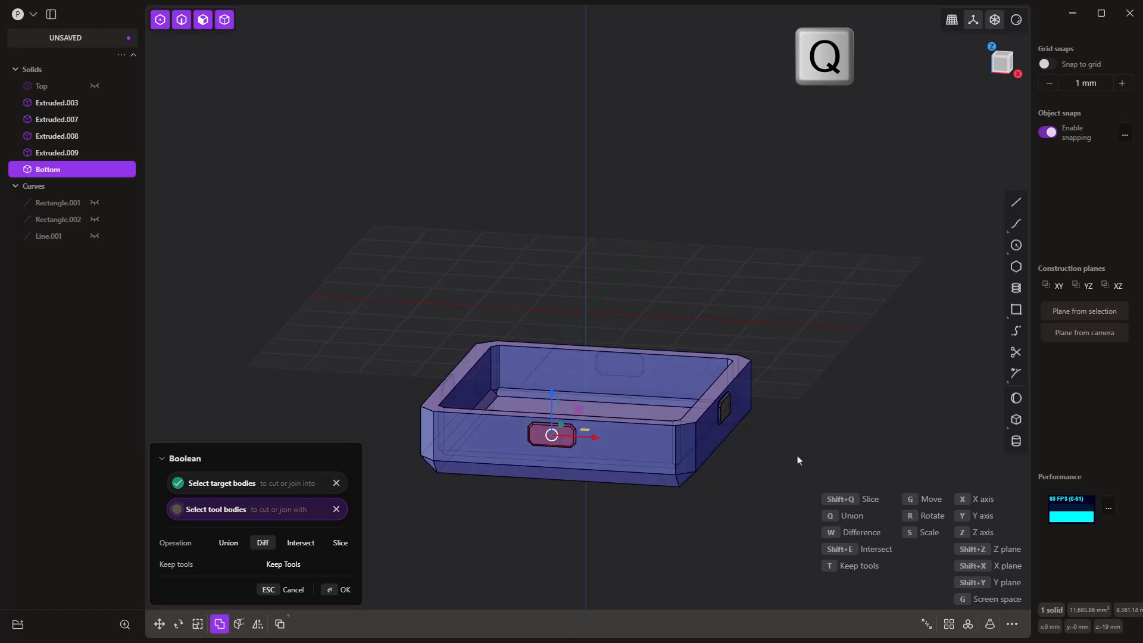
pyautogui.moveTo(798, 456); pyautogui.dragTo(613, 460, button='middle')
pyautogui.click(751, 435)
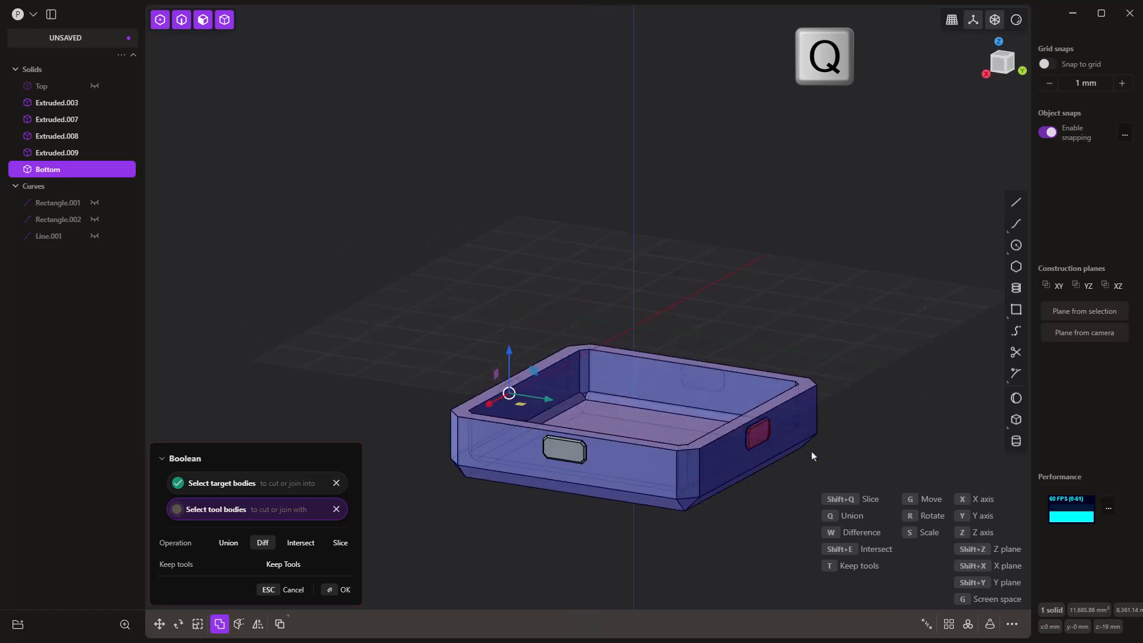
pyautogui.press('q')
pyautogui.rightClick(749, 220)
pyautogui.moveTo(498, 306); pyautogui.dragTo(576, 315, button='middle')
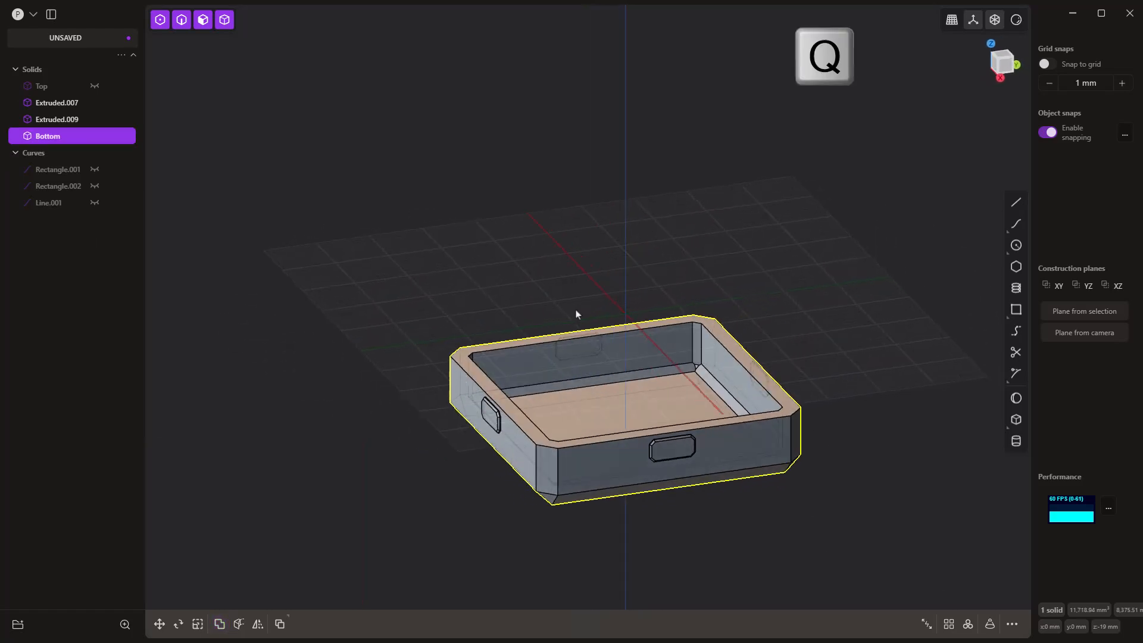
# Step: Hide the Bottom part and show the Top part together with the two unmerged dots
pyautogui.click(94, 135)
pyautogui.click(94, 87)
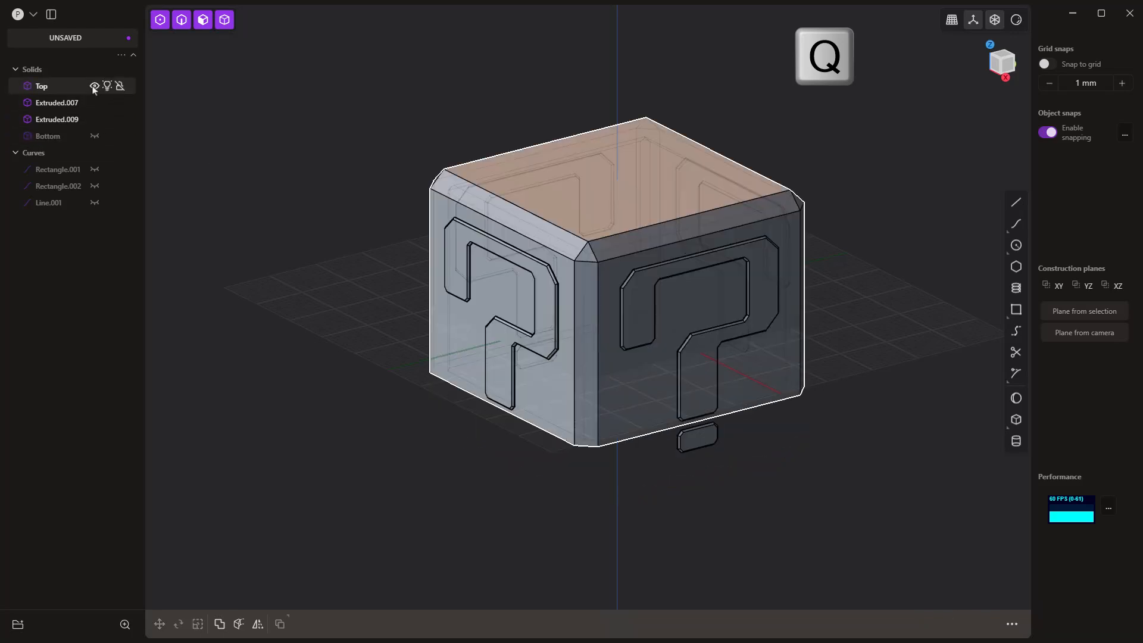
pyautogui.moveTo(349, 452); pyautogui.dragTo(441, 380, button='middle')
pyautogui.scroll(4, 449, 429)
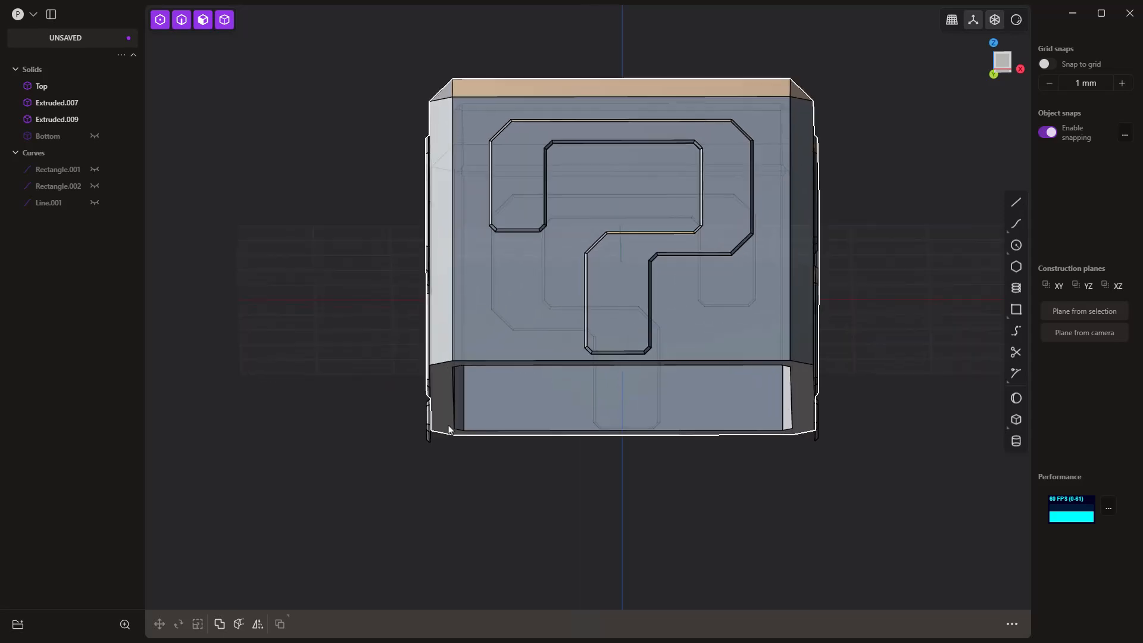
pyautogui.scroll(5, 450, 428)
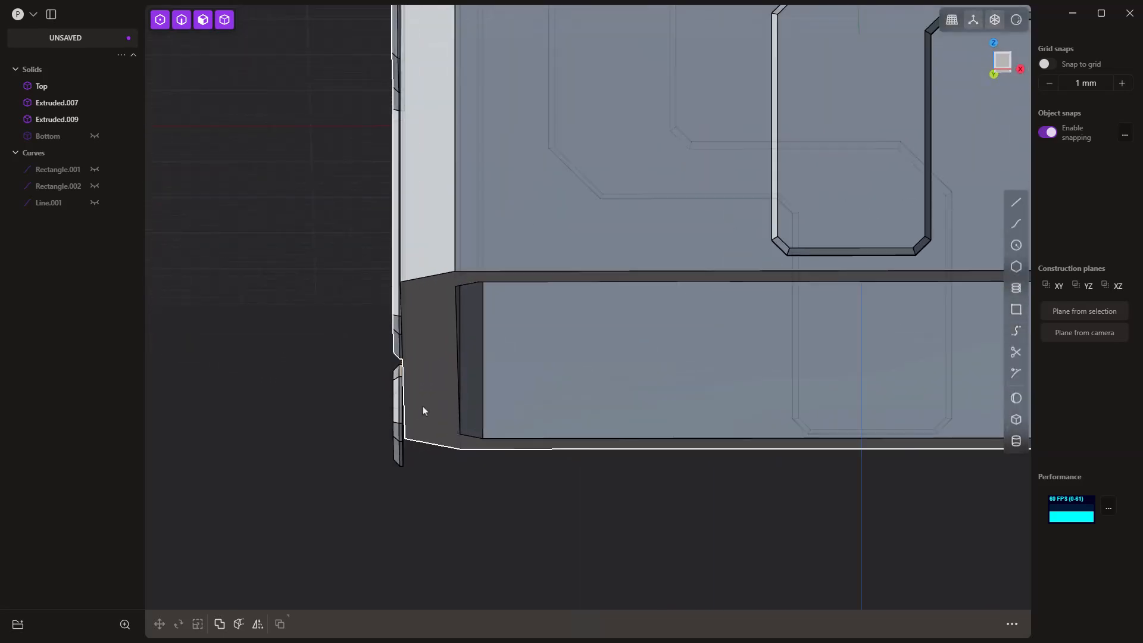
# Step: Offset the inner face of the raised dot on the negative X side toward the cube's interior
pyautogui.moveTo(422, 406); pyautogui.dragTo(438, 411, button='middle')
pyautogui.click(438, 410)
pyautogui.press('o')
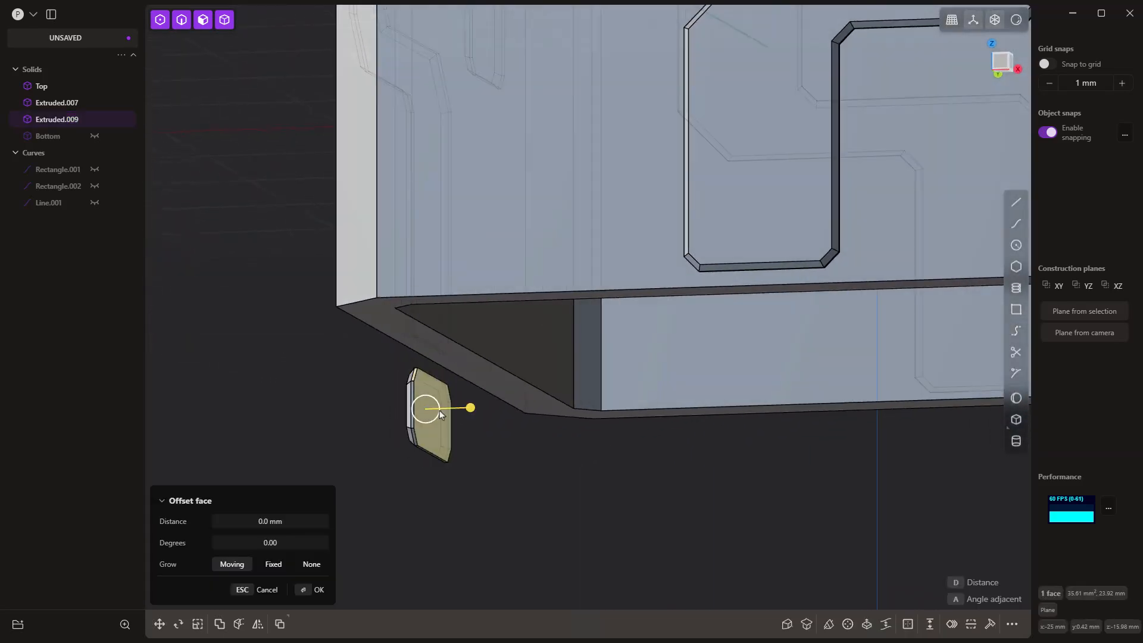
pyautogui.moveTo(470, 407); pyautogui.dragTo(538, 487)
pyautogui.moveTo(538, 487); pyautogui.dragTo(533, 510, button='middle')
pyautogui.press('Escape')
# Step: Offset the inner face of the raised dot on the positive X side toward the cube's interior
pyautogui.keyDown('shift'); pyautogui.moveTo(794, 497); pyautogui.dragTo(540, 461, button='middle'); pyautogui.keyUp('shift')
pyautogui.click(716, 364)
pyautogui.click(717, 363)
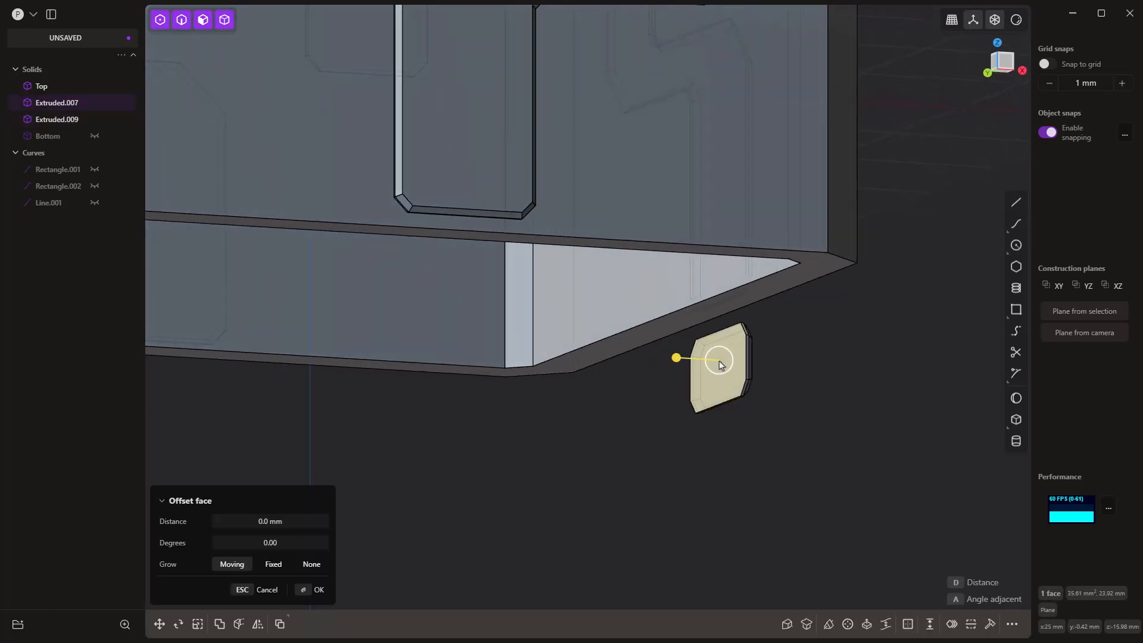
pyautogui.moveTo(677, 358); pyautogui.dragTo(656, 321)
pyautogui.click(659, 456)
# Step: Show the Bottom part and subtract the two thickened X-side dots from it with a Boolean difference, keeping the tool bodies
pyautogui.scroll(-3, 670, 454)
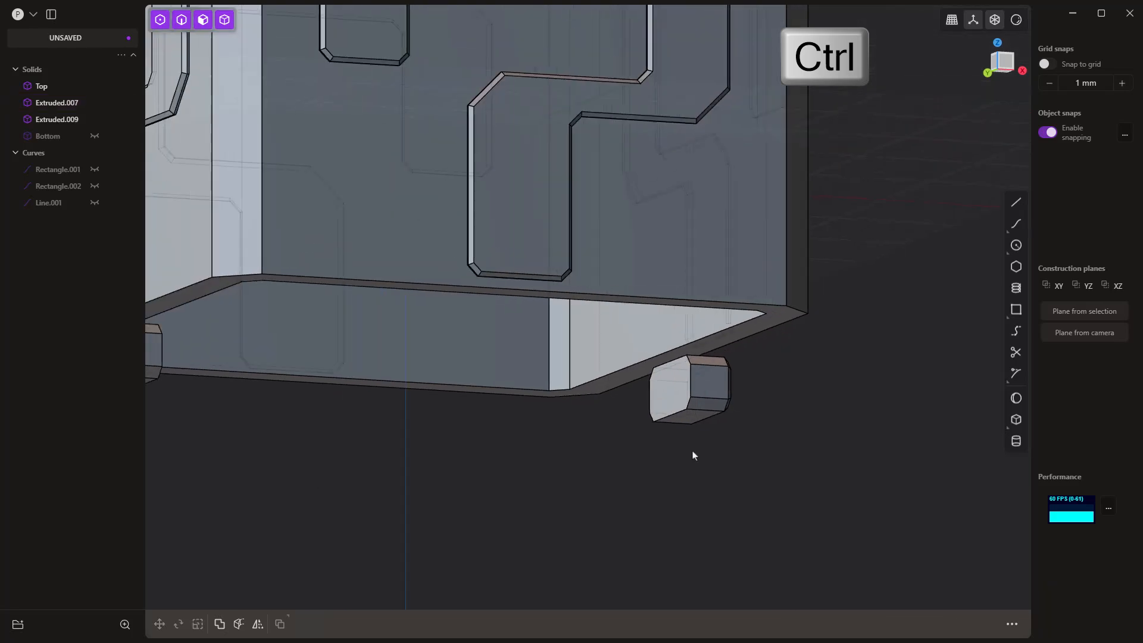
pyautogui.scroll(-3, 756, 459)
pyautogui.moveTo(774, 460); pyautogui.dragTo(739, 470, button='middle')
pyautogui.press('KP_1')
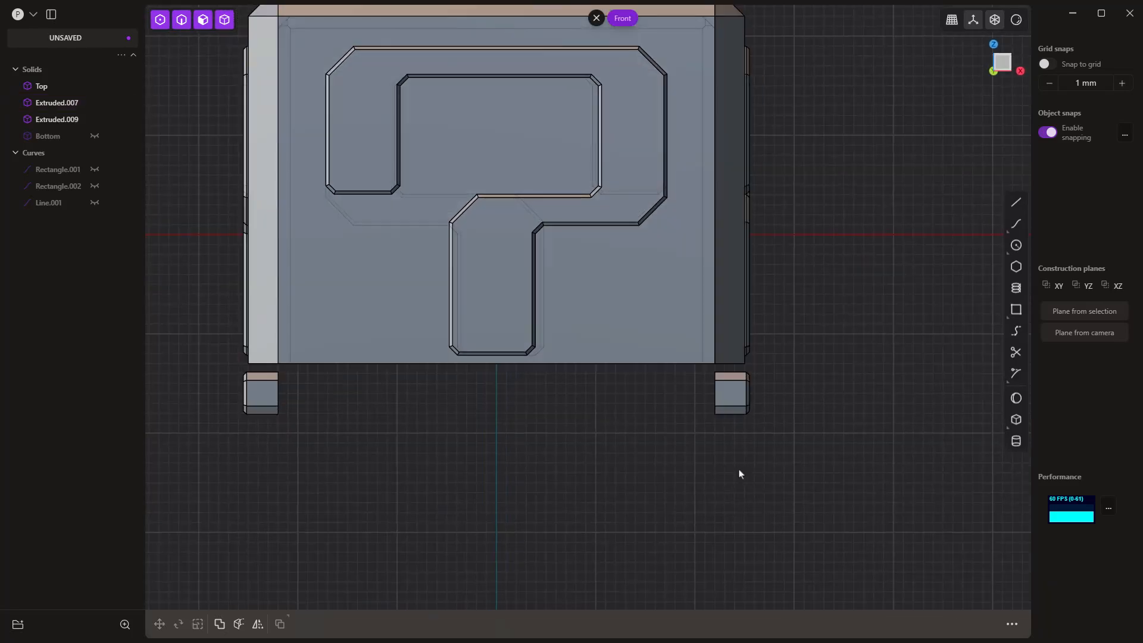
pyautogui.moveTo(748, 472); pyautogui.dragTo(764, 453, button='middle')
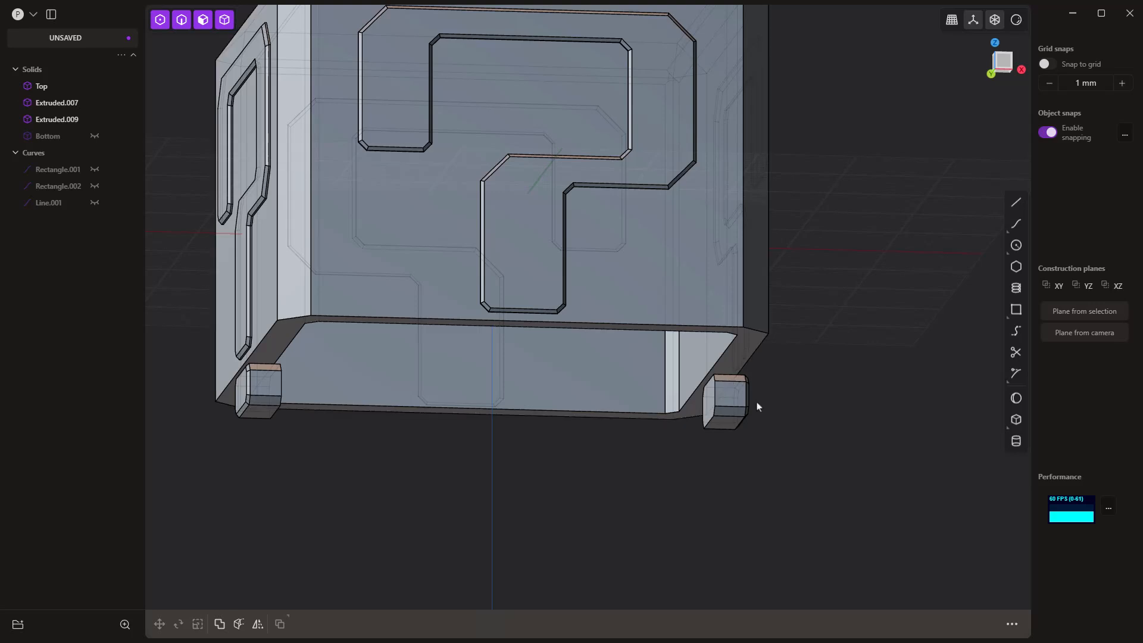
pyautogui.moveTo(755, 400); pyautogui.dragTo(731, 418, button='middle')
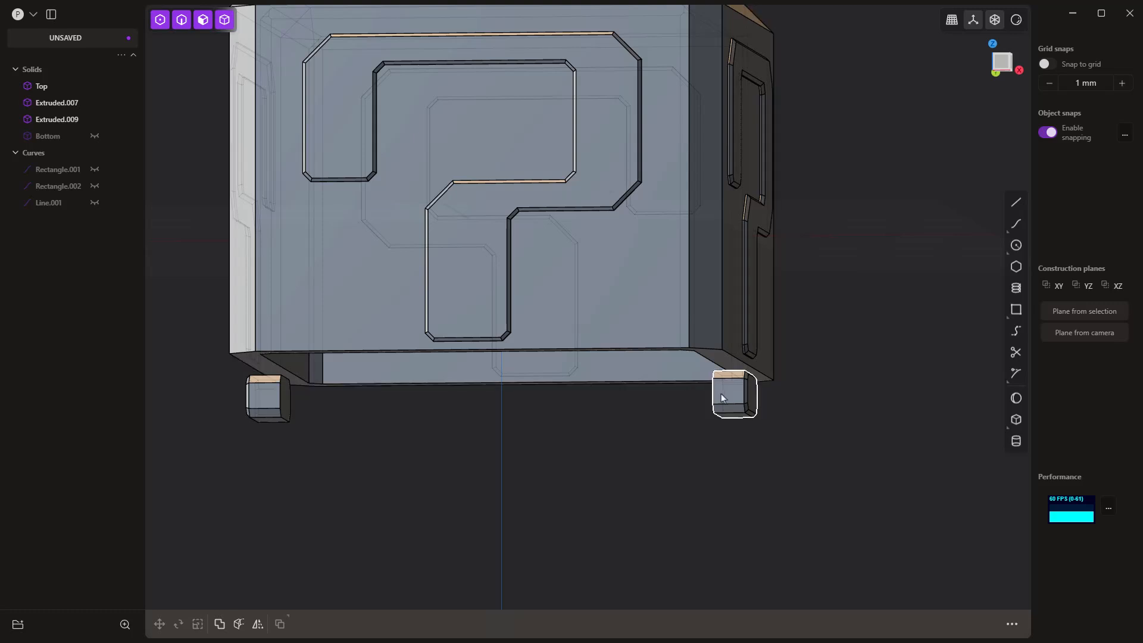
pyautogui.click(94, 137)
pyautogui.click(657, 430)
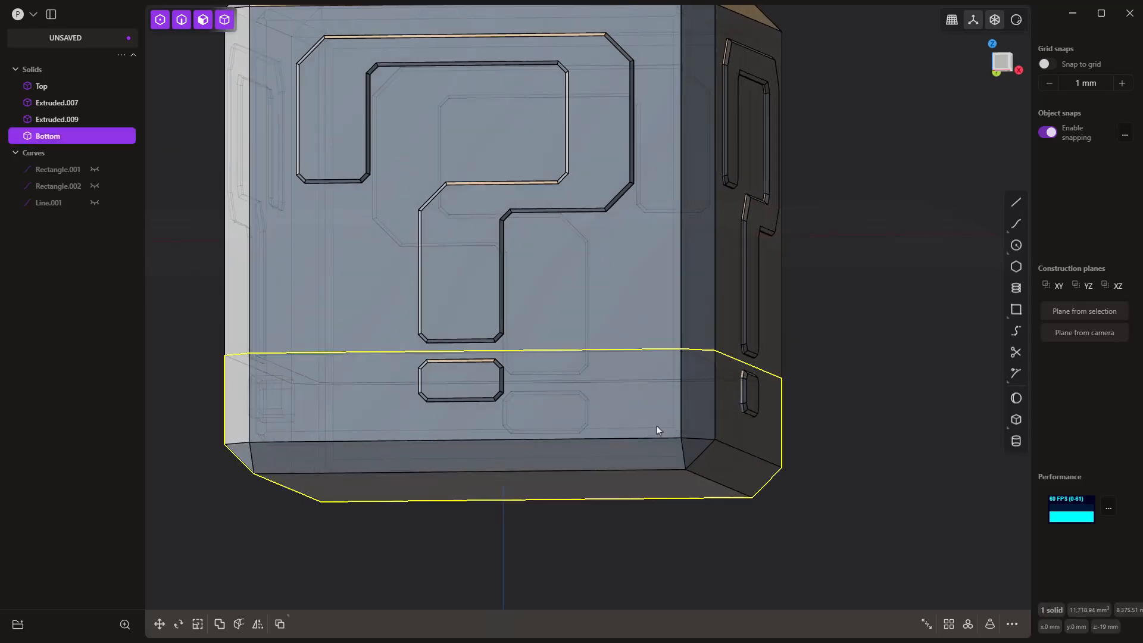
pyautogui.press('q')
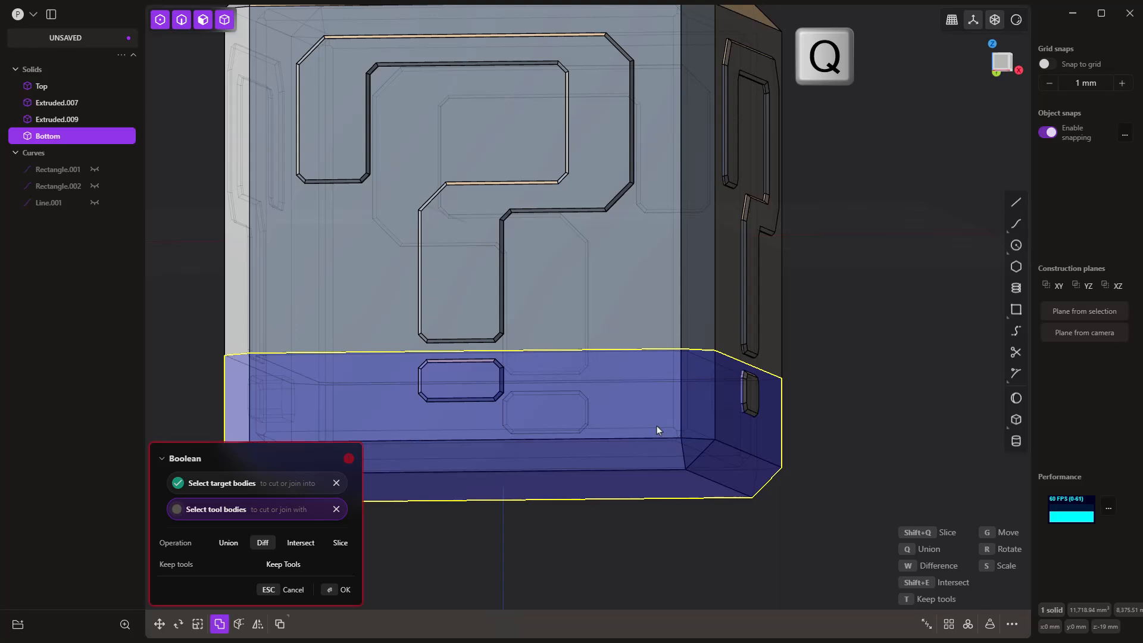
pyautogui.moveTo(758, 397); pyautogui.dragTo(476, 420, button='middle')
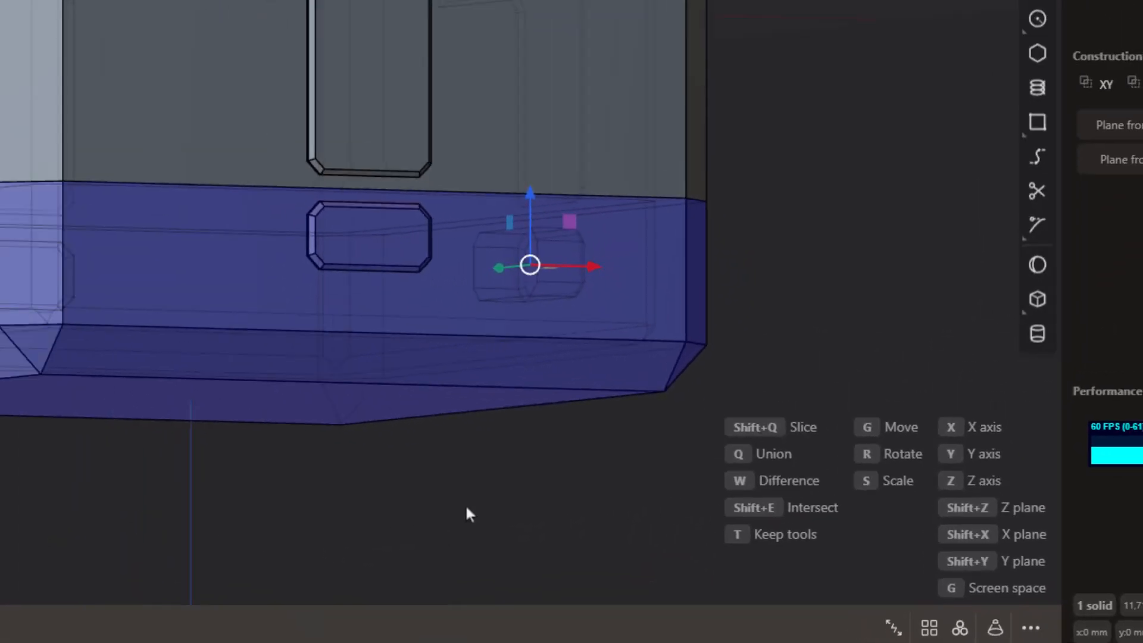
pyautogui.press('t')
pyautogui.rightClick(749, 113)
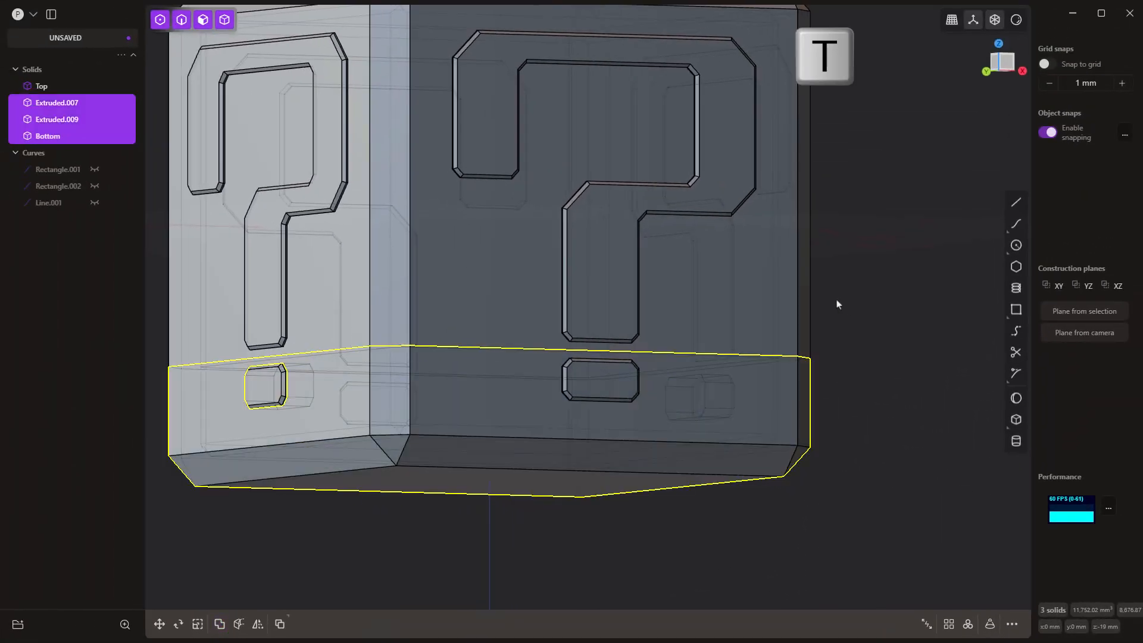
# Step: Hide the Top part and both separate dots to examine the openings cut into the Bottom part's X-facing walls
pyautogui.scroll(-4, 749, 113)
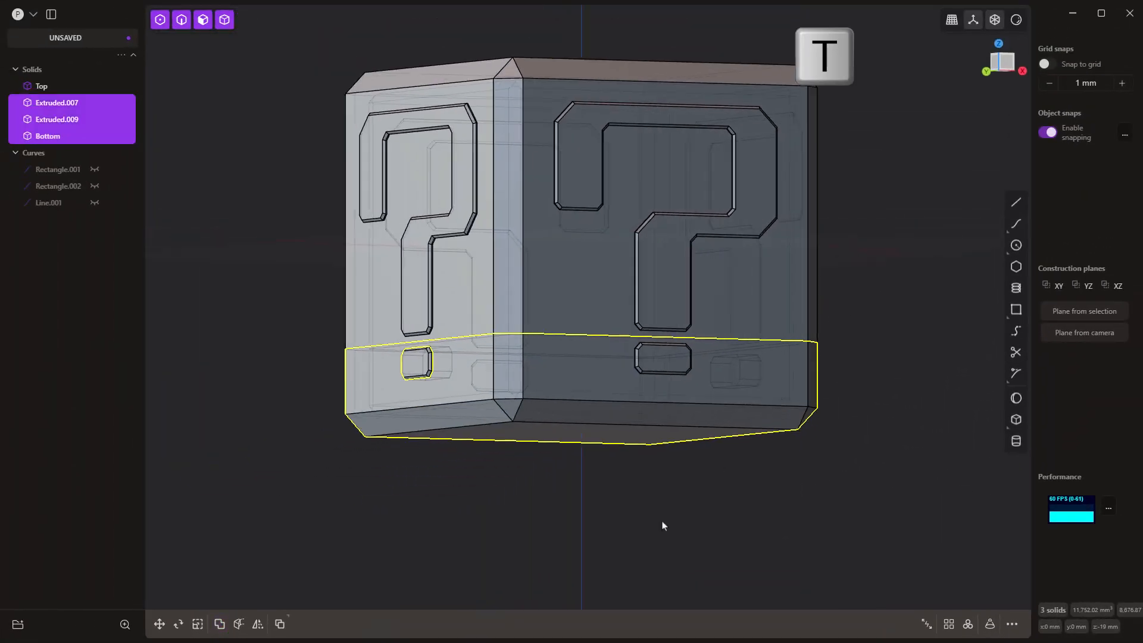
pyautogui.click(311, 260)
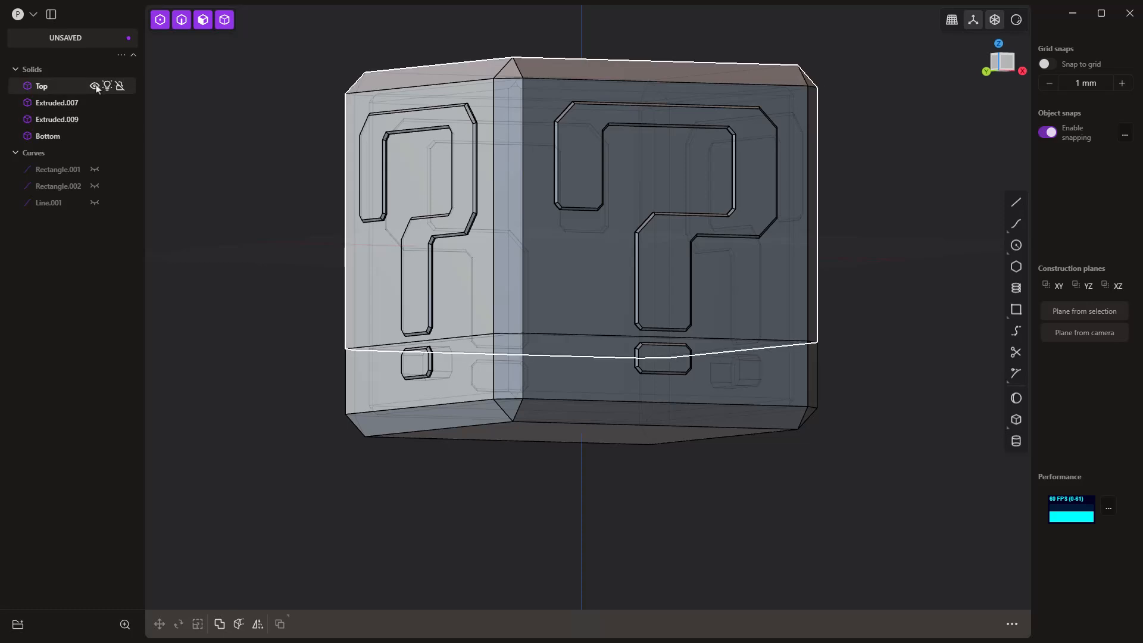
pyautogui.click(94, 85)
pyautogui.click(95, 103)
pyautogui.click(95, 119)
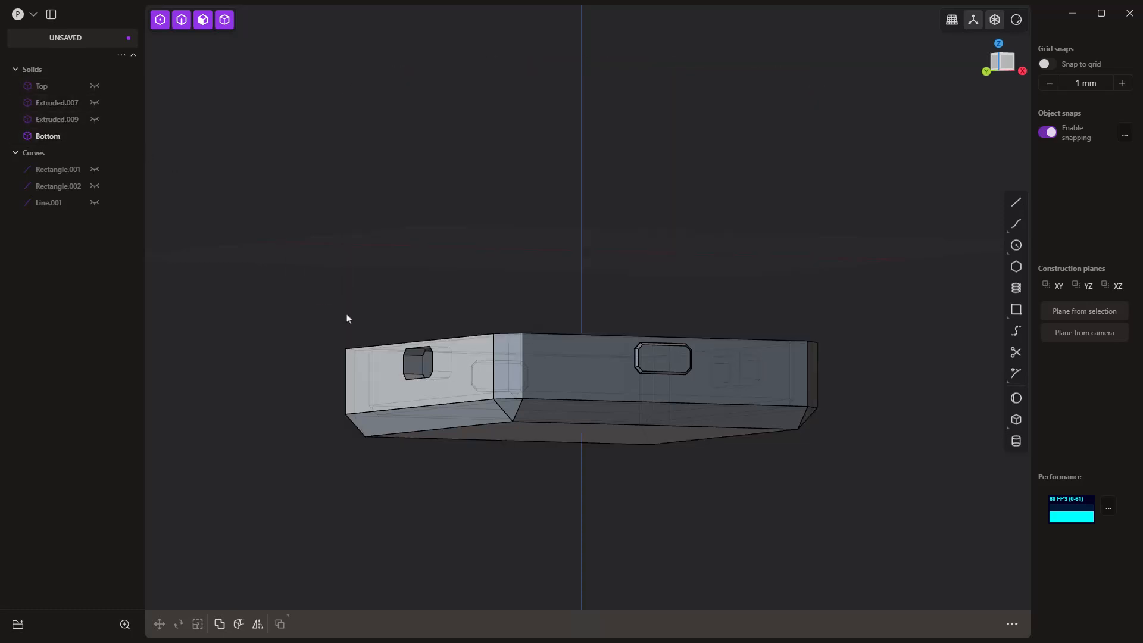
pyautogui.moveTo(344, 319); pyautogui.dragTo(256, 296, button='middle')
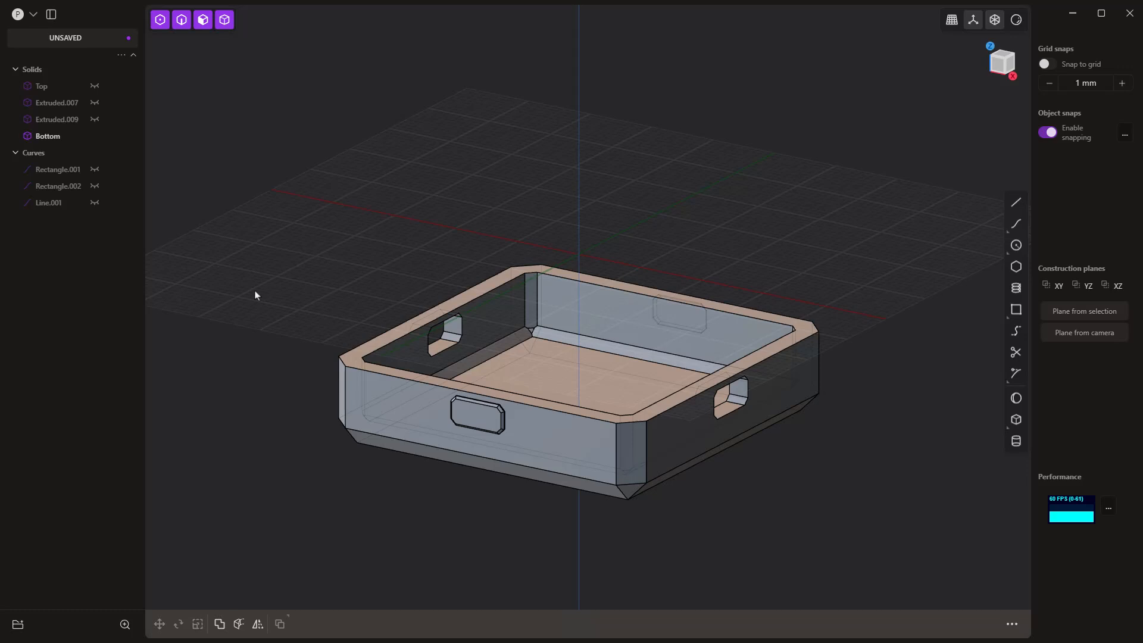
pyautogui.moveTo(747, 493); pyautogui.dragTo(715, 496, button='middle')
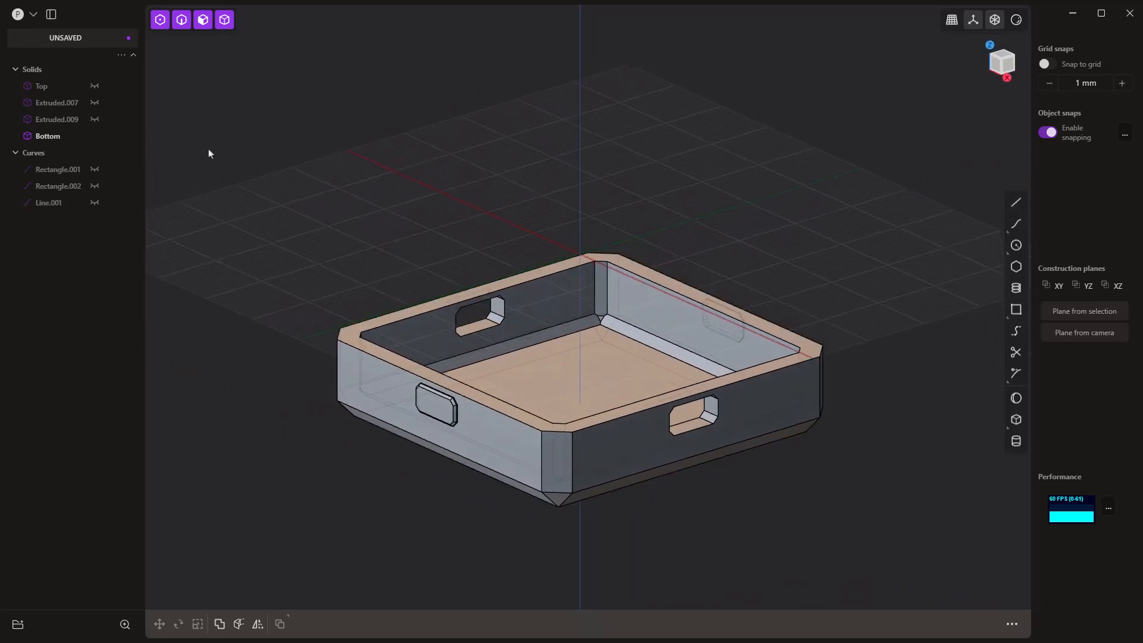
# Step: Show the Top part and both separate X-side dots again, and hide the Bottom part
pyautogui.click(95, 86)
pyautogui.scroll(-3, 460, 253)
pyautogui.moveTo(492, 274); pyautogui.dragTo(505, 309, button='middle')
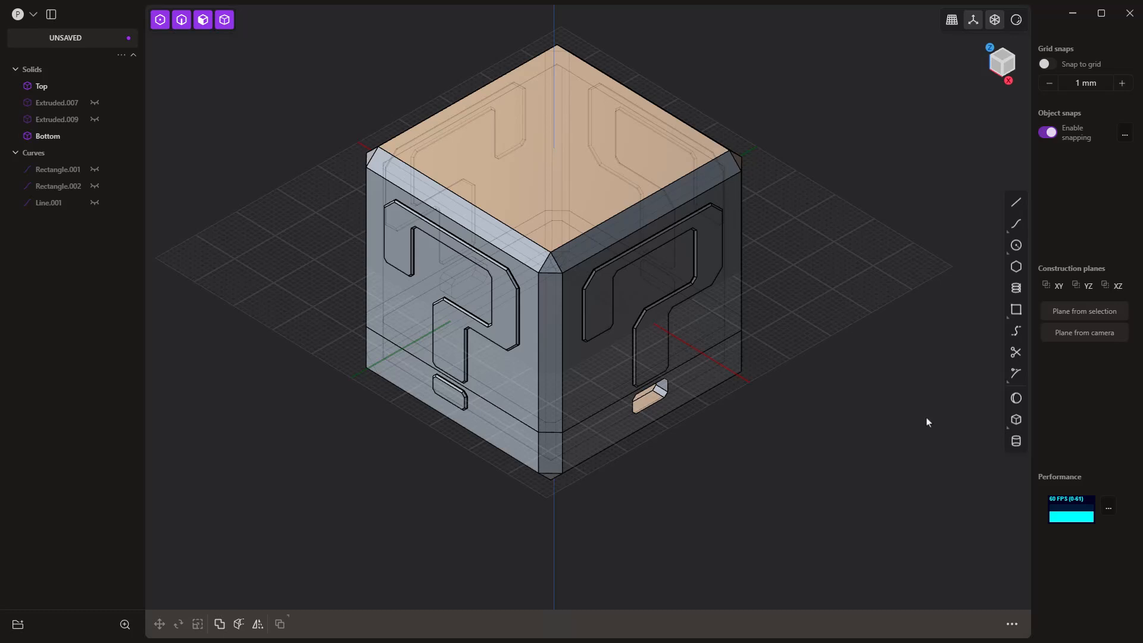
pyautogui.click(95, 119)
pyautogui.click(94, 102)
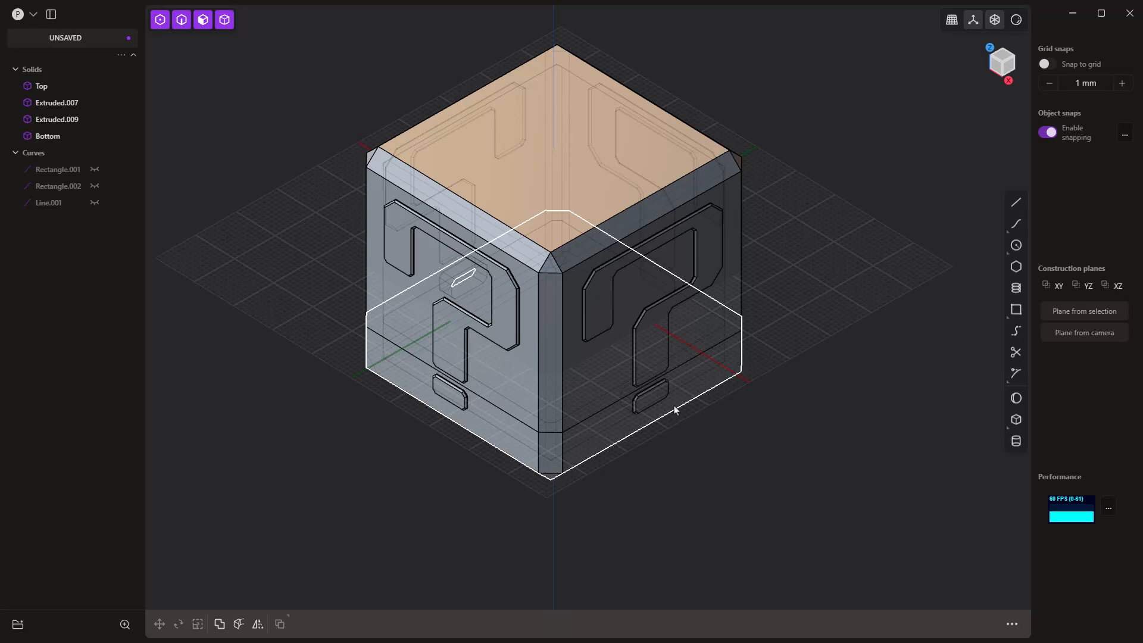
pyautogui.click(674, 411)
pyautogui.press('h')
# Step: Examine how the two separate dots sit beneath the Top part's open rim from several sides
pyautogui.moveTo(679, 441); pyautogui.dragTo(731, 372, button='middle')
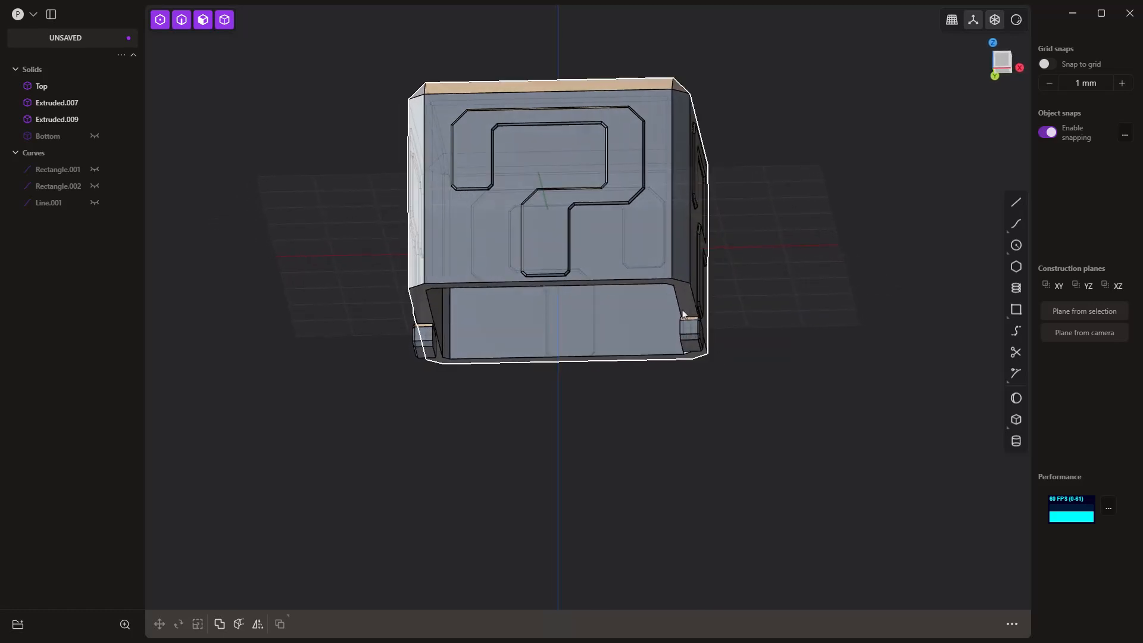
pyautogui.scroll(5, 683, 311)
pyautogui.scroll(6, 682, 308)
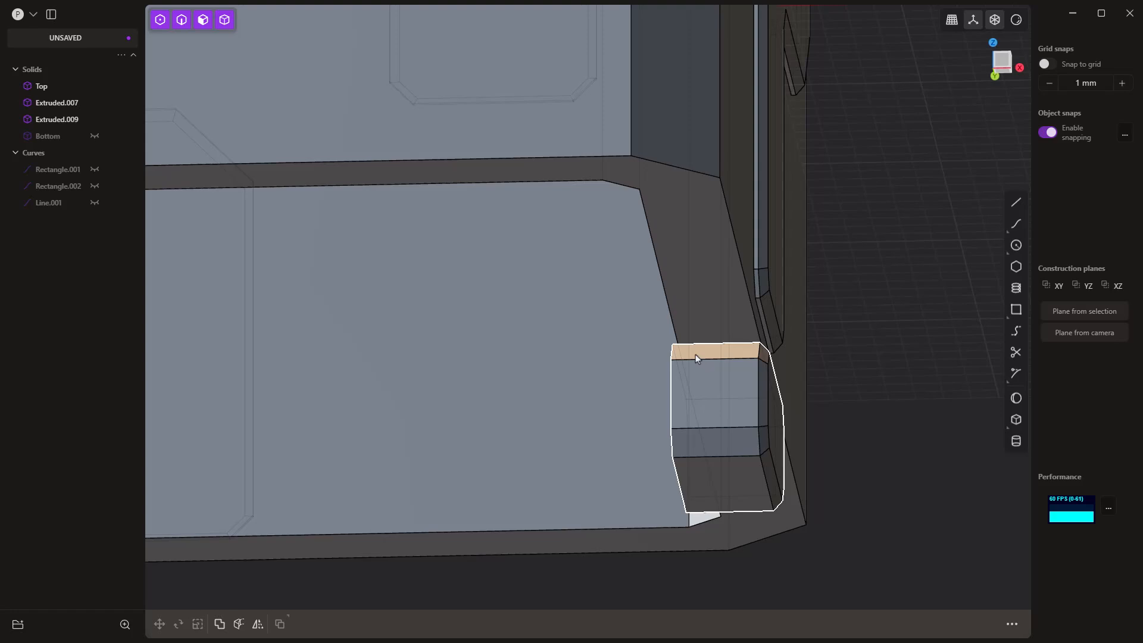
pyautogui.moveTo(695, 355); pyautogui.dragTo(712, 368, button='middle')
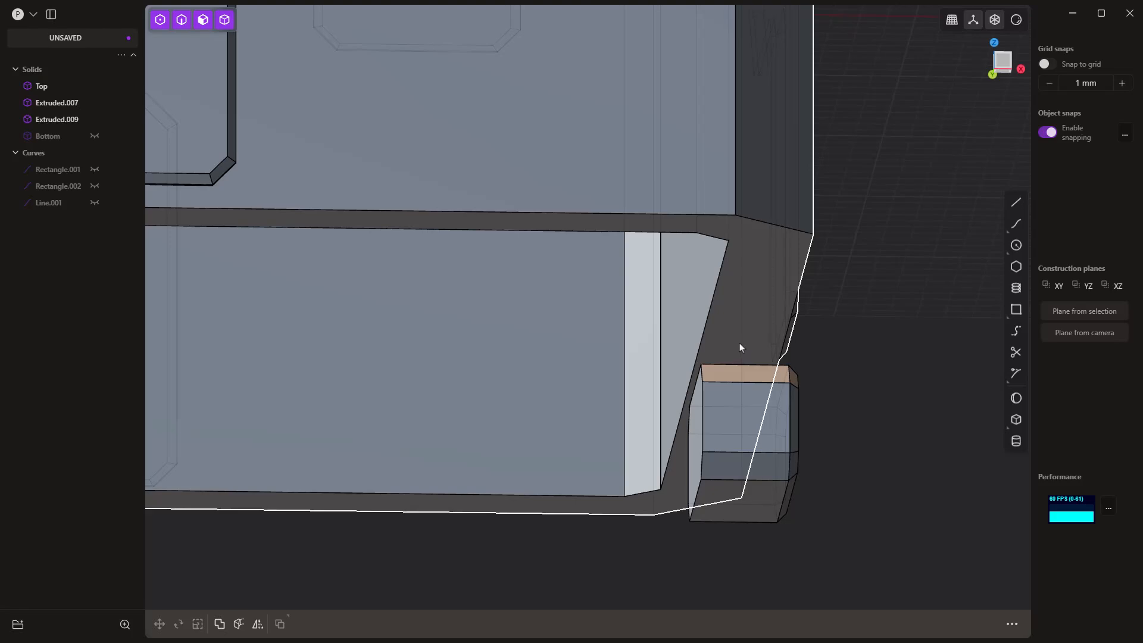
pyautogui.scroll(-6, 734, 327)
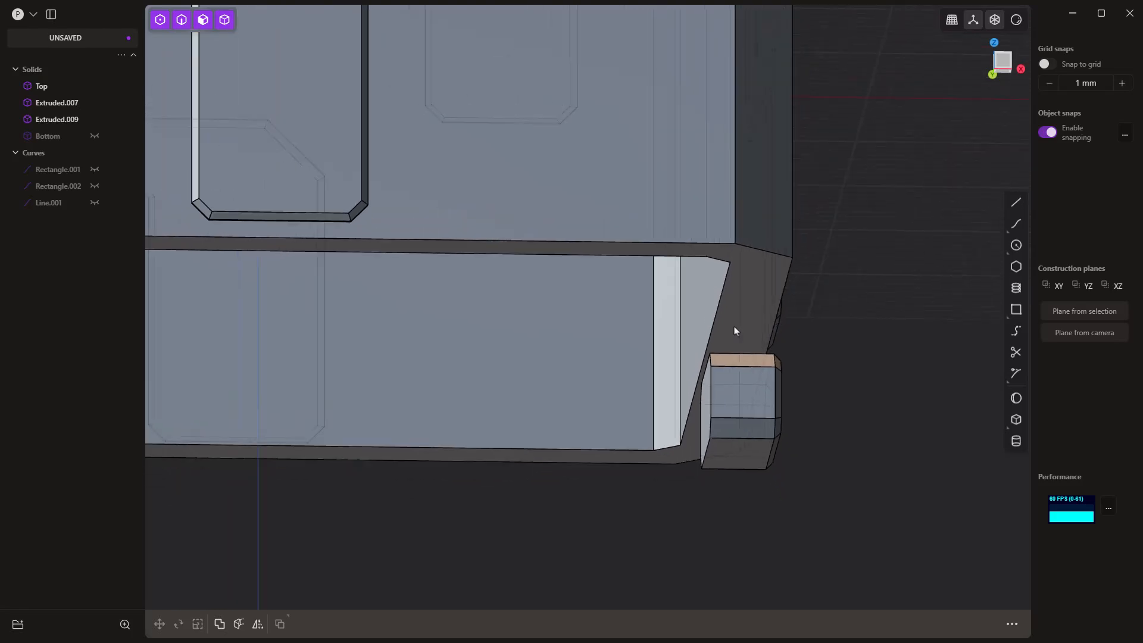
pyautogui.scroll(-4, 740, 353)
pyautogui.moveTo(740, 352); pyautogui.dragTo(694, 554, button='middle')
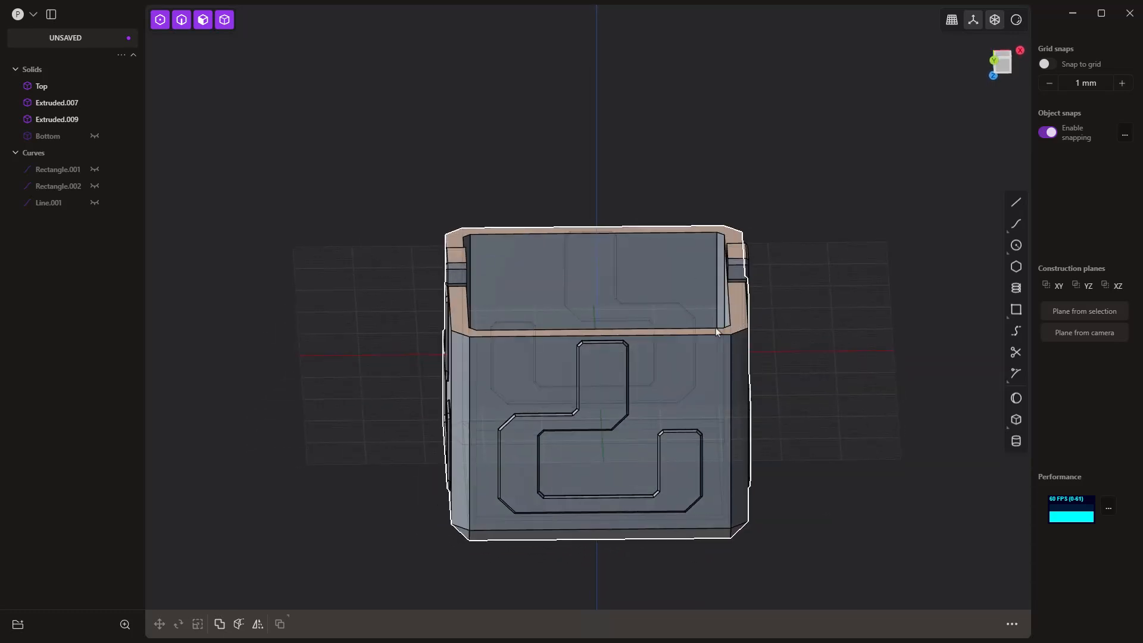
pyautogui.moveTo(716, 327); pyautogui.dragTo(726, 462, button='middle')
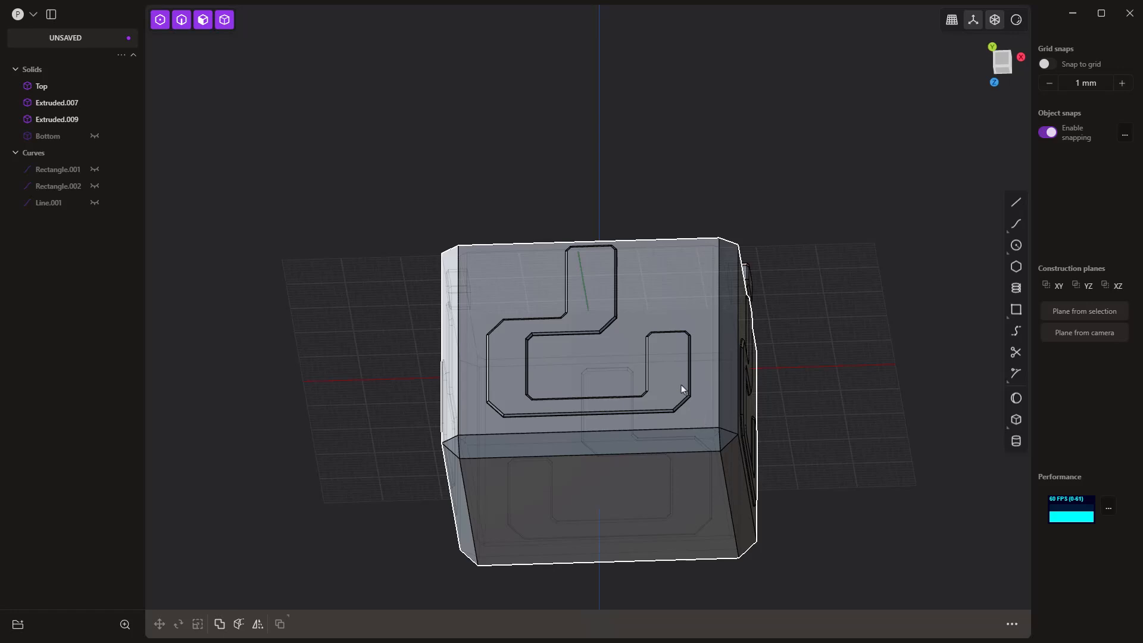
pyautogui.moveTo(676, 384); pyautogui.dragTo(605, 397, button='middle')
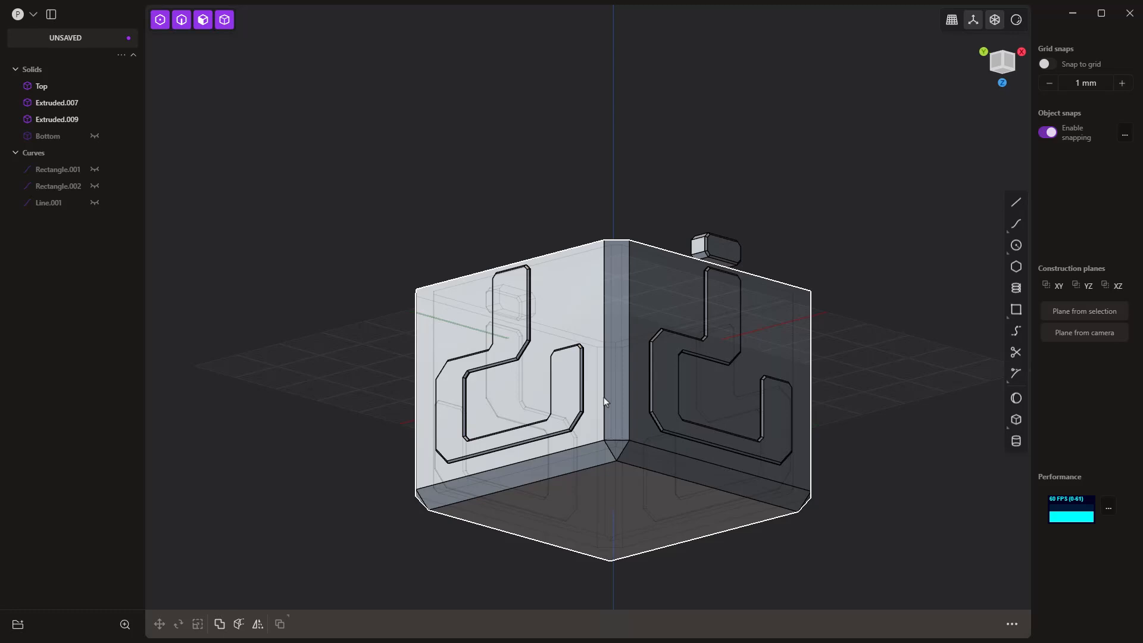
pyautogui.moveTo(603, 397); pyautogui.dragTo(659, 462, button='middle')
# Step: Set a temporary construction plane on the Top part's open rim face
pyautogui.click(737, 294)
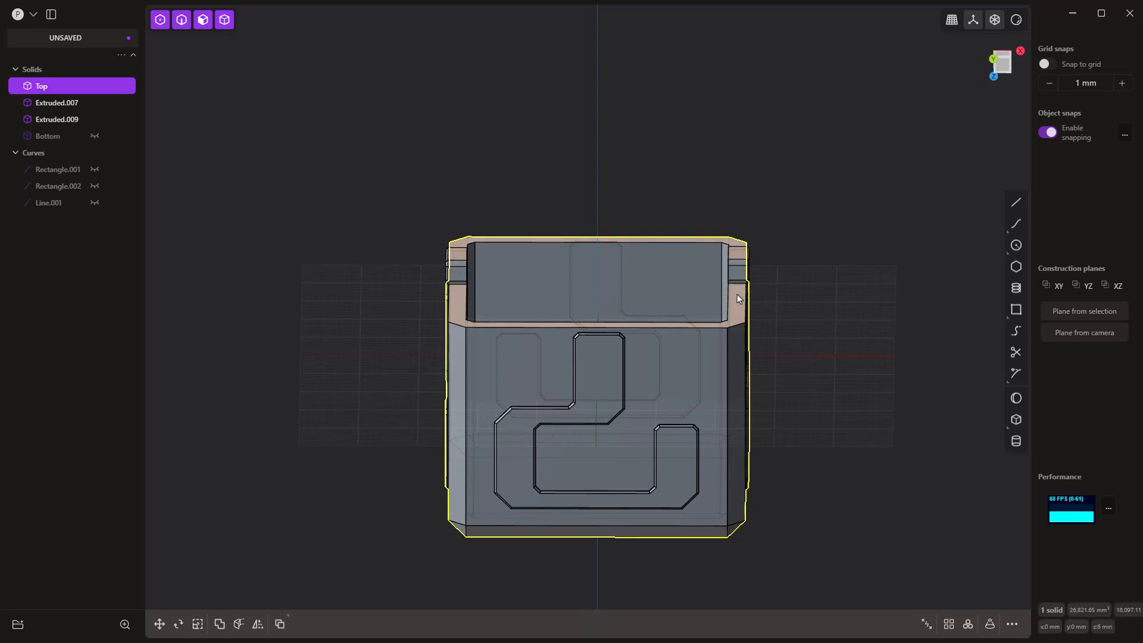
pyautogui.click(737, 292)
pyautogui.press('o')
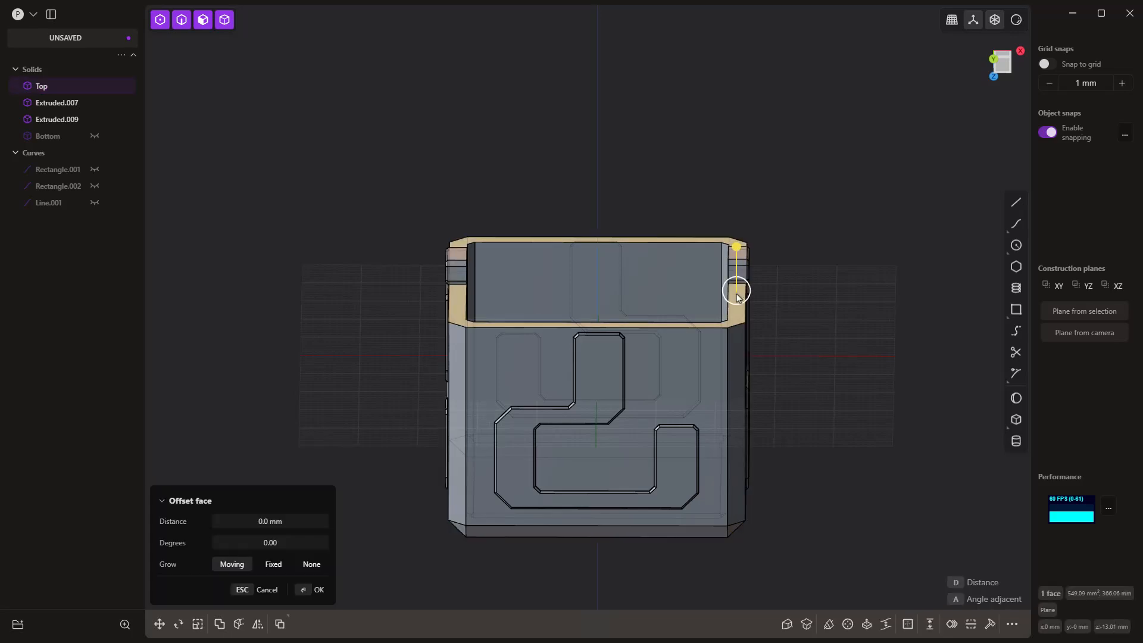
pyautogui.press('space')
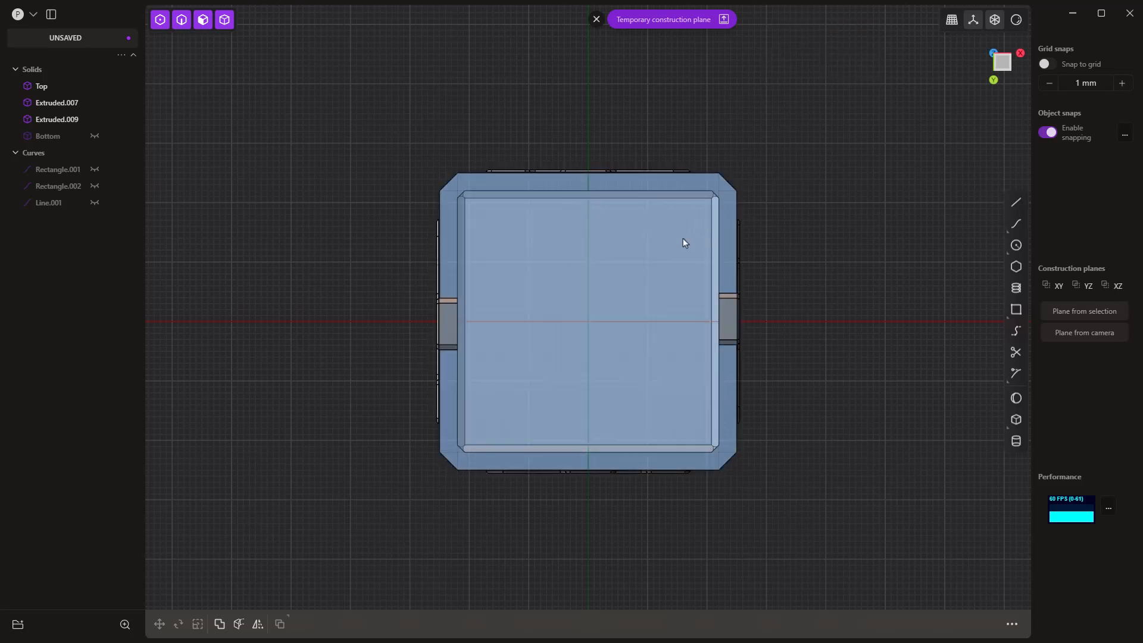
pyautogui.click(684, 238)
pyautogui.press('e')
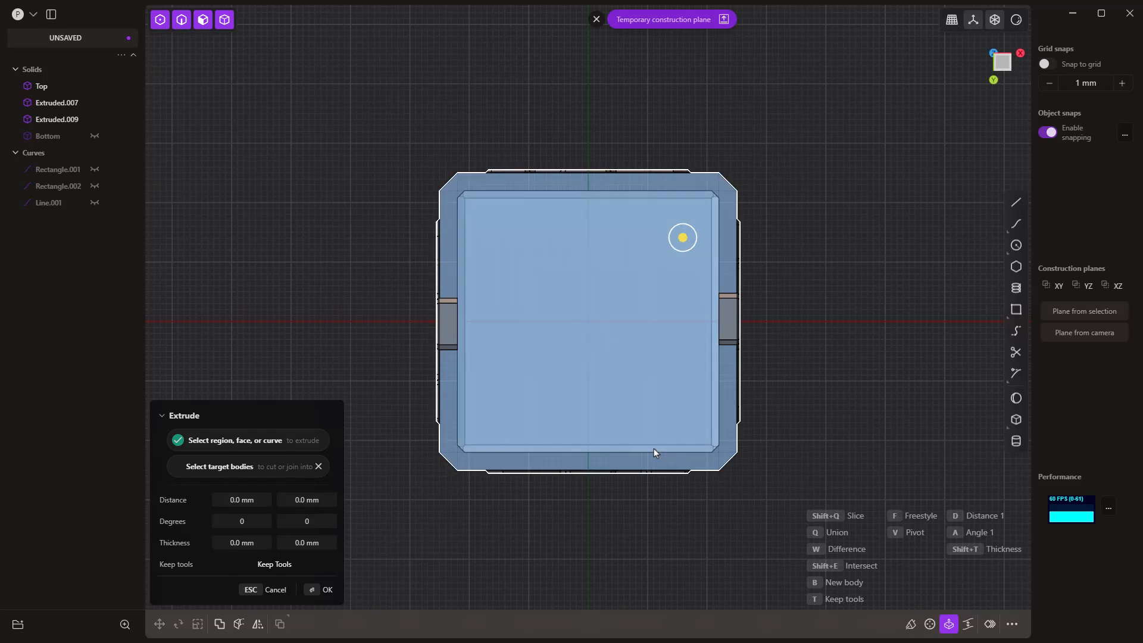
pyautogui.click(725, 442)
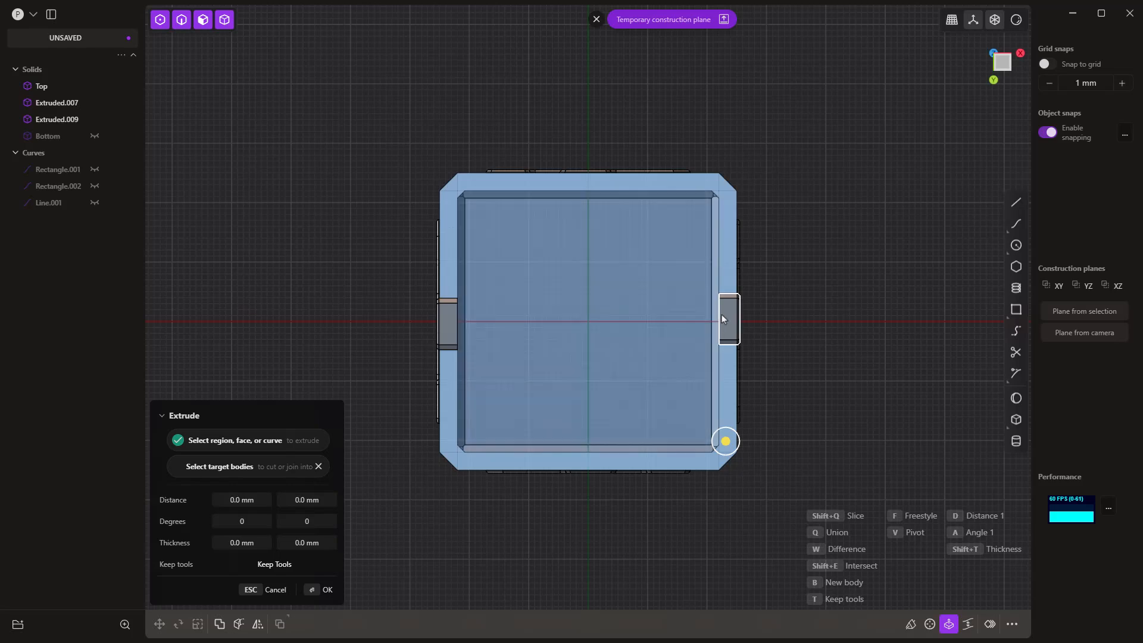
# Step: Project the outline of the separate dot on the positive X side onto the temporary construction plane as a curve
pyautogui.scroll(5, 723, 312)
pyautogui.scroll(2, 723, 308)
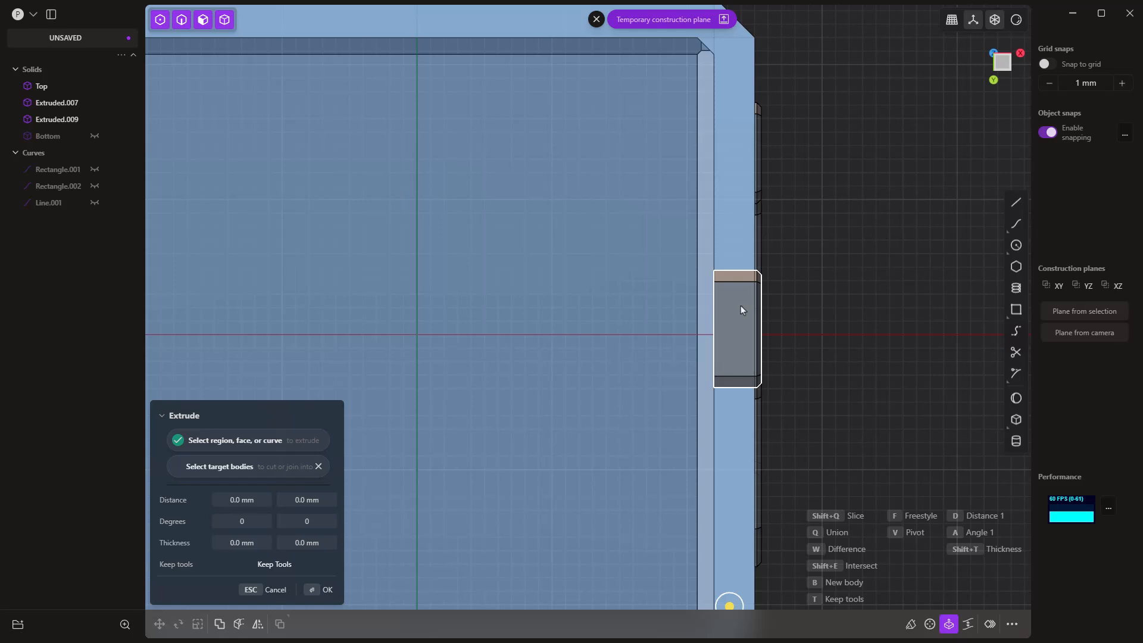
pyautogui.click(740, 305)
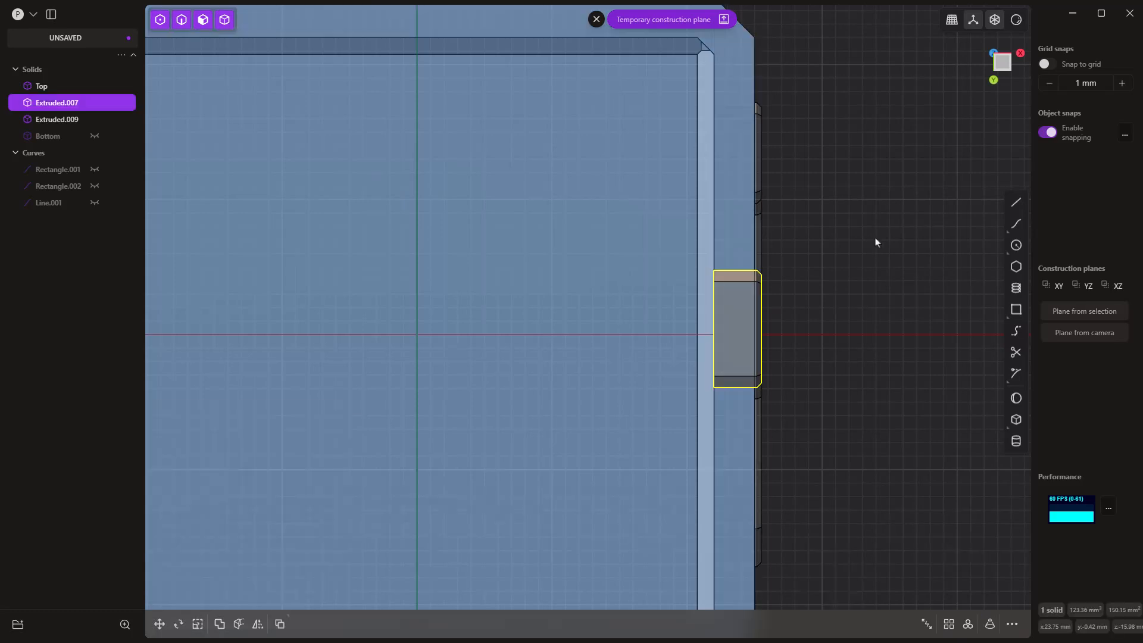
pyautogui.hotkey('alt', 'd')
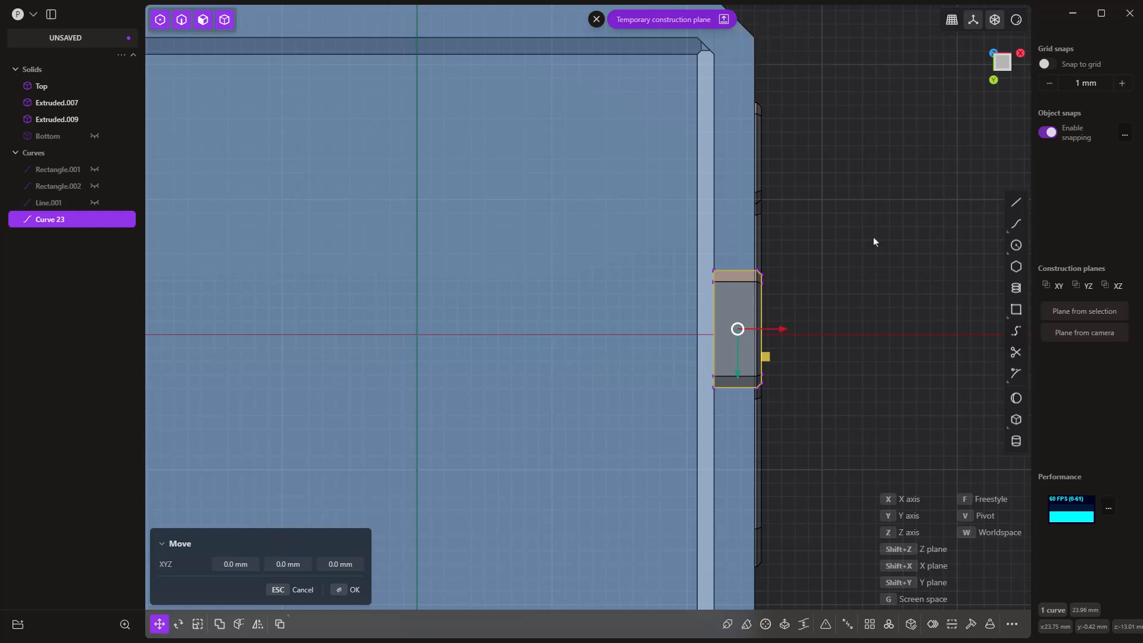
pyautogui.rightClick(764, 433)
pyautogui.moveTo(762, 437); pyautogui.dragTo(753, 337, button='middle')
pyautogui.scroll(5, 753, 337)
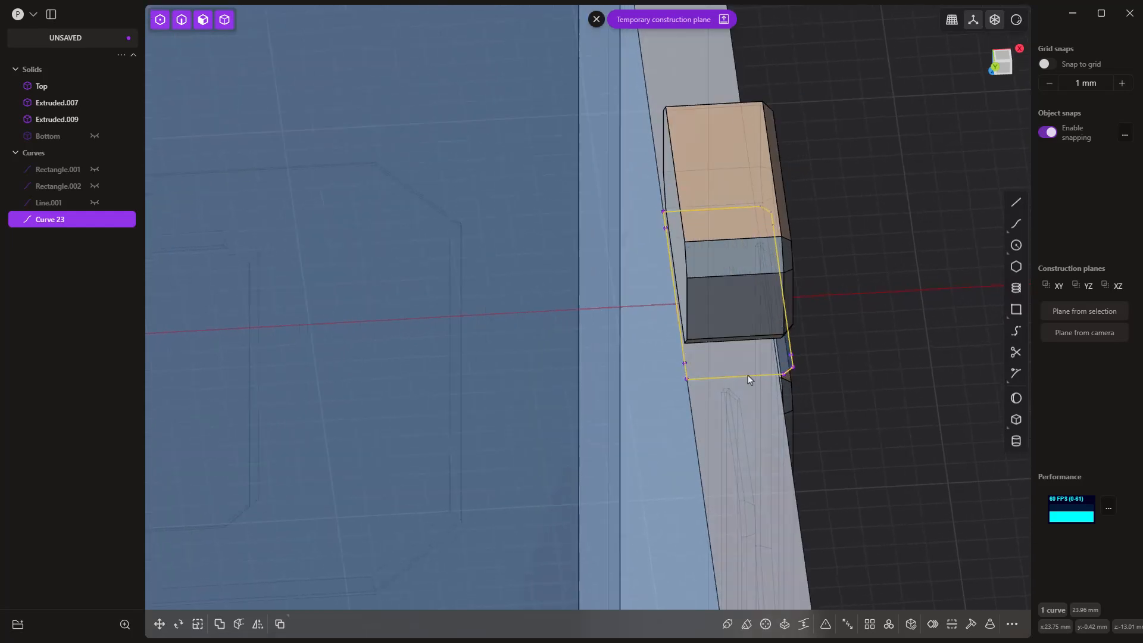
pyautogui.moveTo(744, 376); pyautogui.dragTo(738, 378, button='middle')
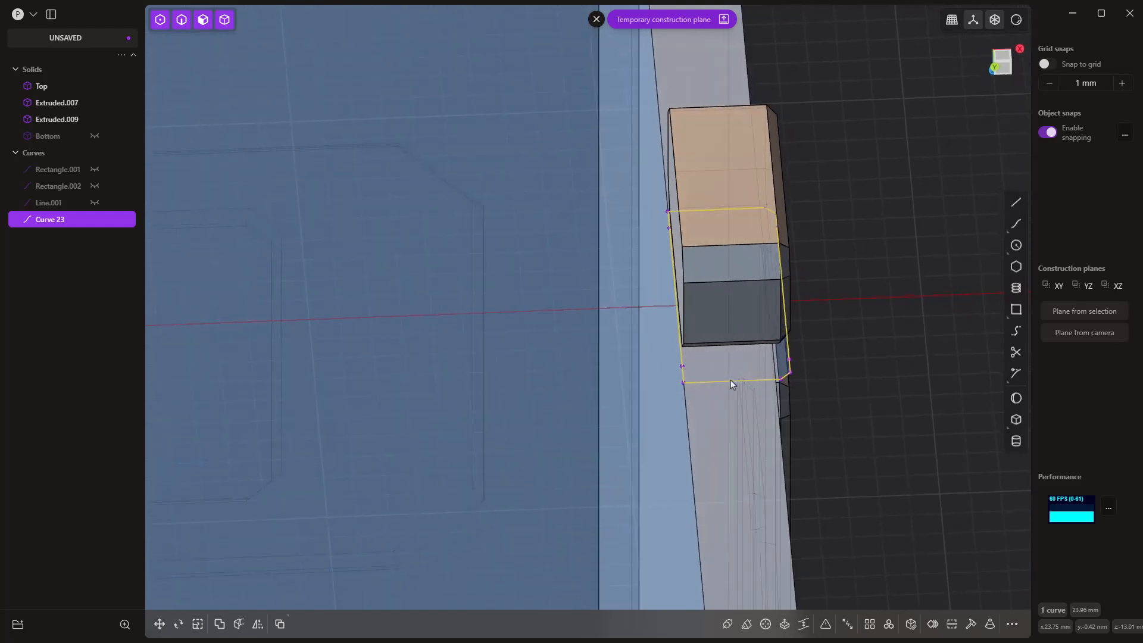
pyautogui.moveTo(738, 381); pyautogui.dragTo(733, 387, button='middle')
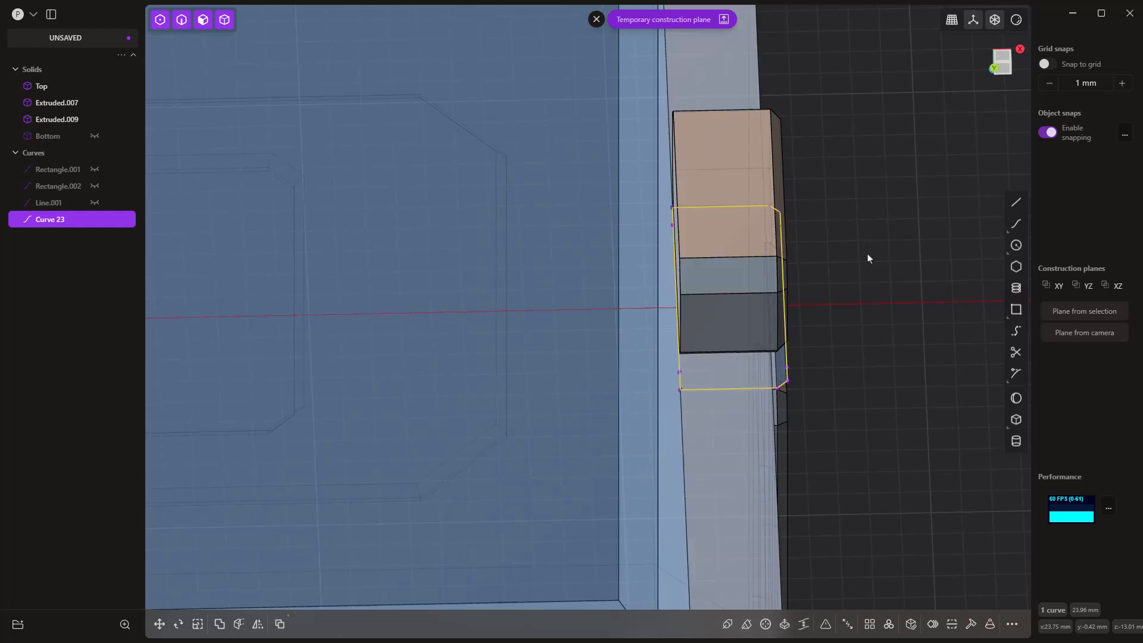
# Step: Hide the separate dot on the positive X side so that only its projected outline curve shows there
pyautogui.moveTo(867, 255); pyautogui.dragTo(863, 276, button='middle')
pyautogui.press('space')
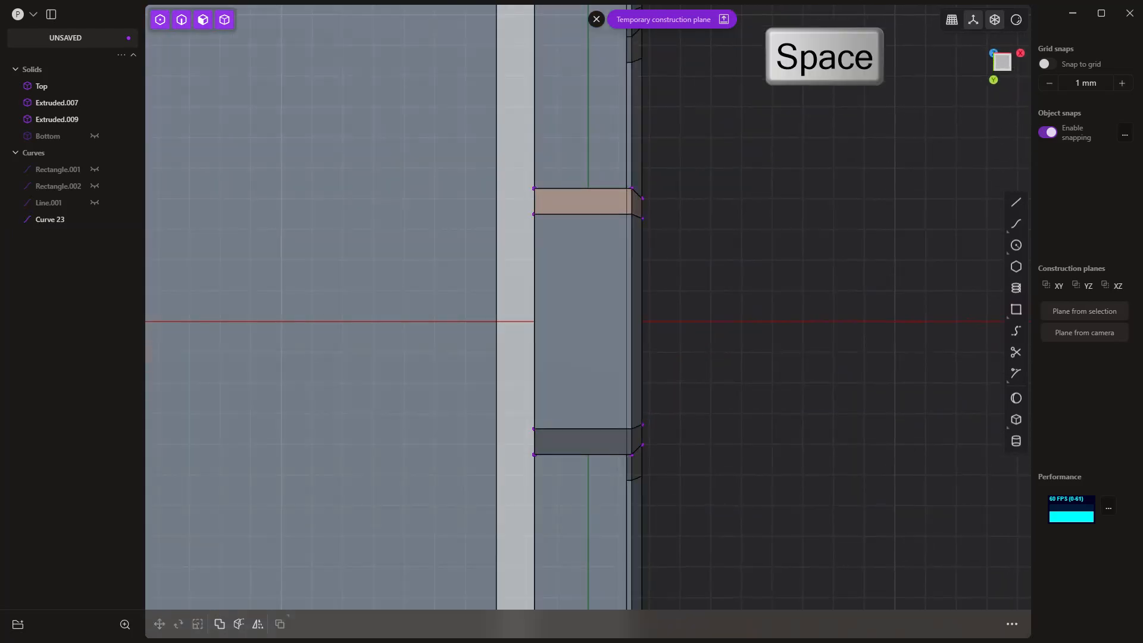
pyautogui.click(592, 299)
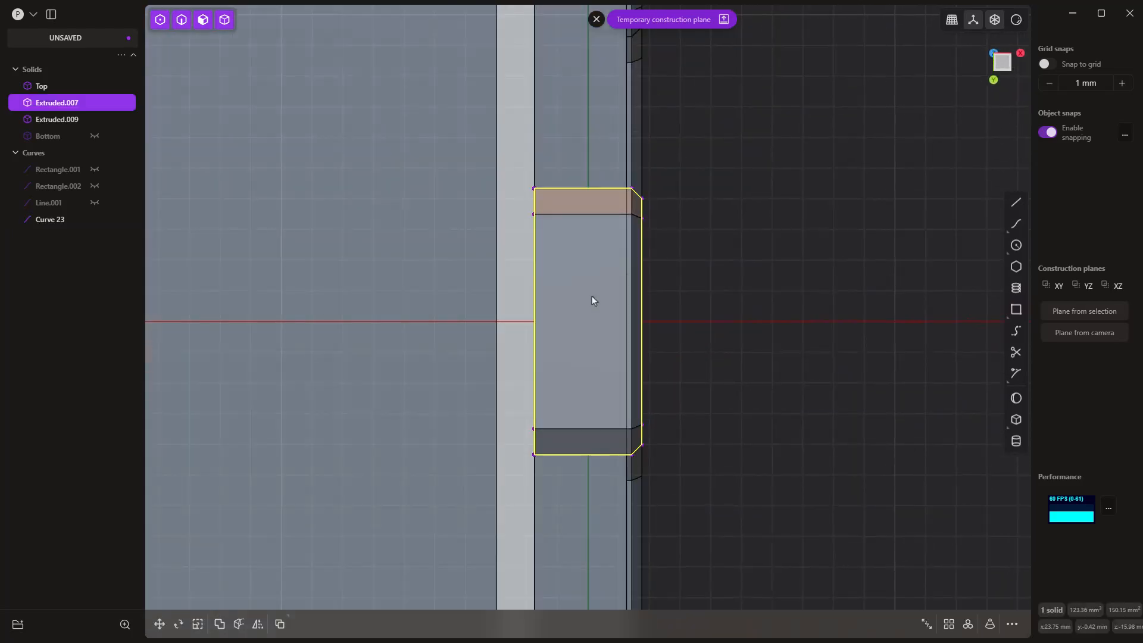
pyautogui.press('h')
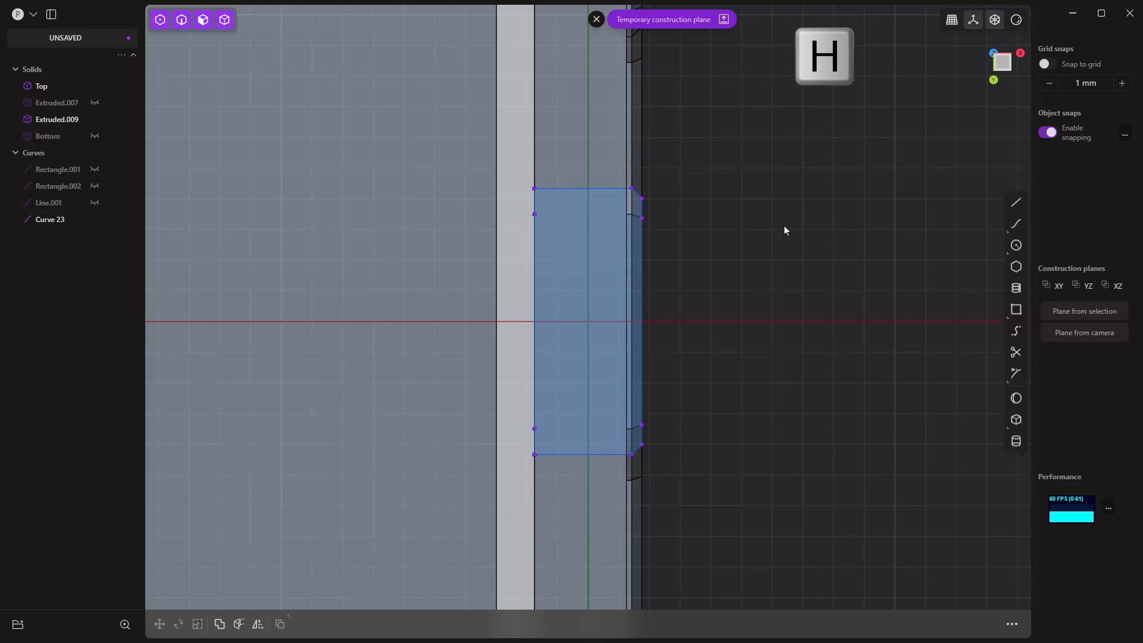
# Step: Draw a line along the inner long edge of the projected outline and move it 1.5 mm along X
pyautogui.click(1016, 202)
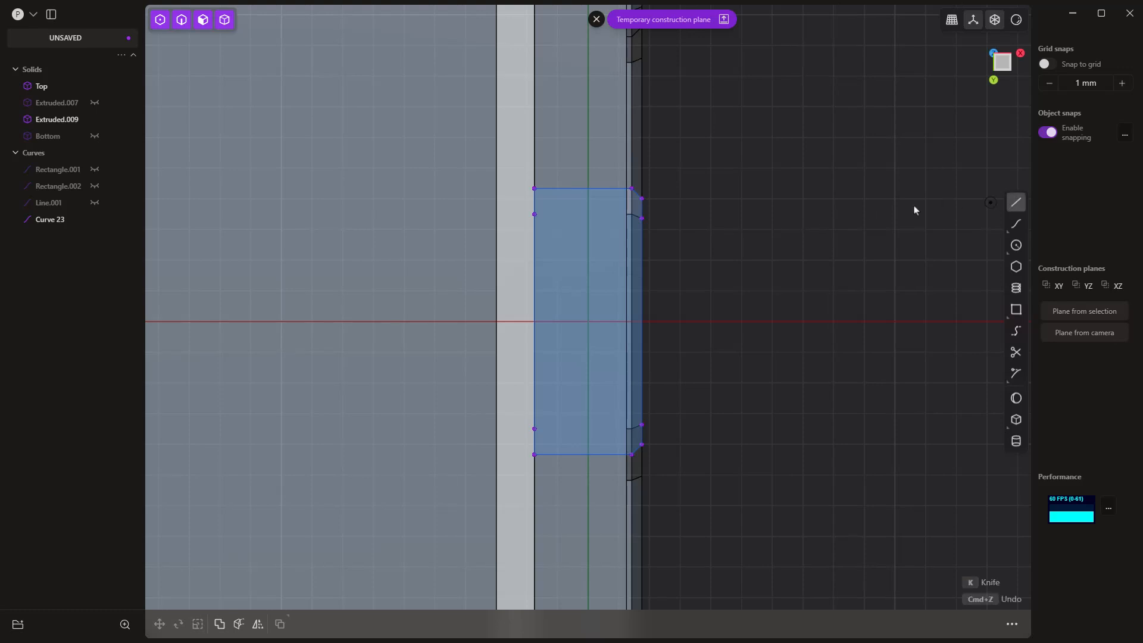
pyautogui.click(534, 188)
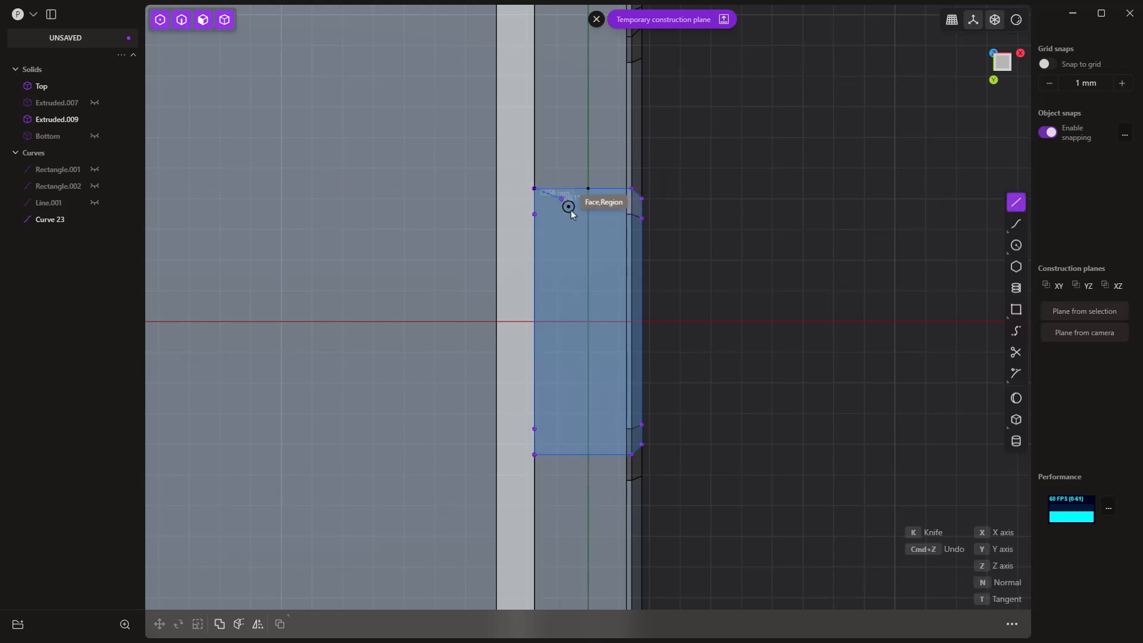
pyautogui.click(541, 455)
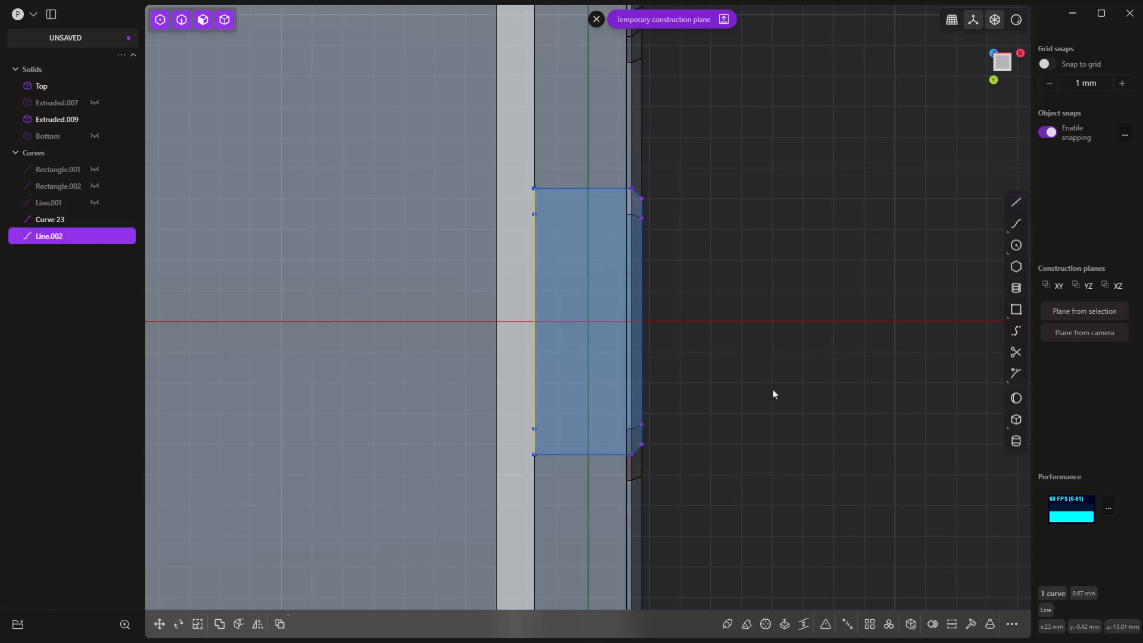
pyautogui.press('g')
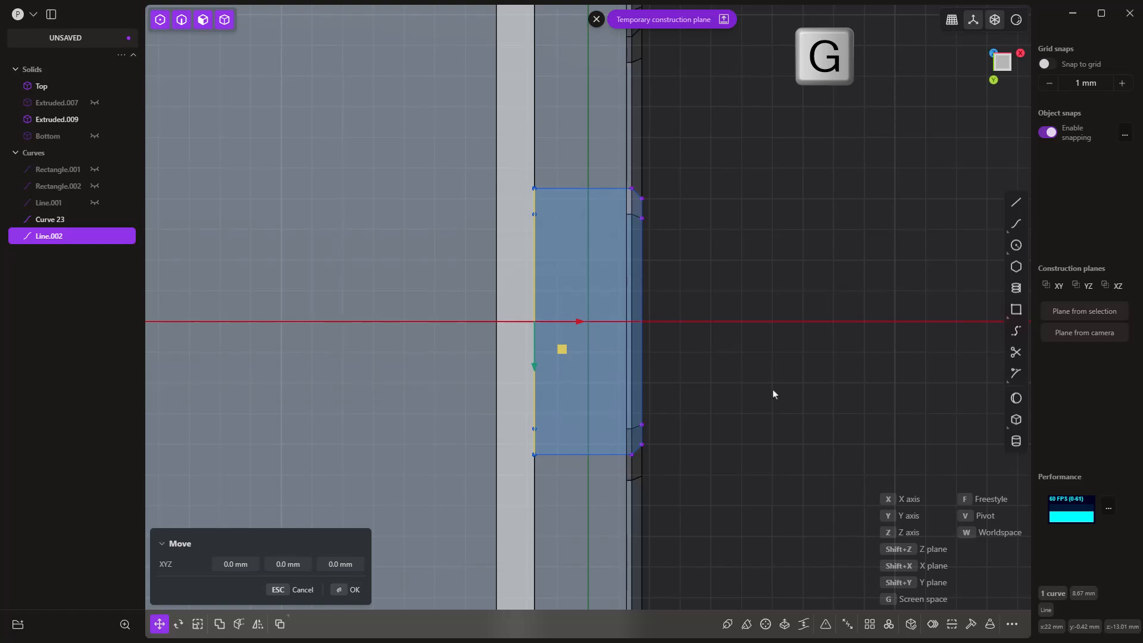
pyautogui.write('x1')
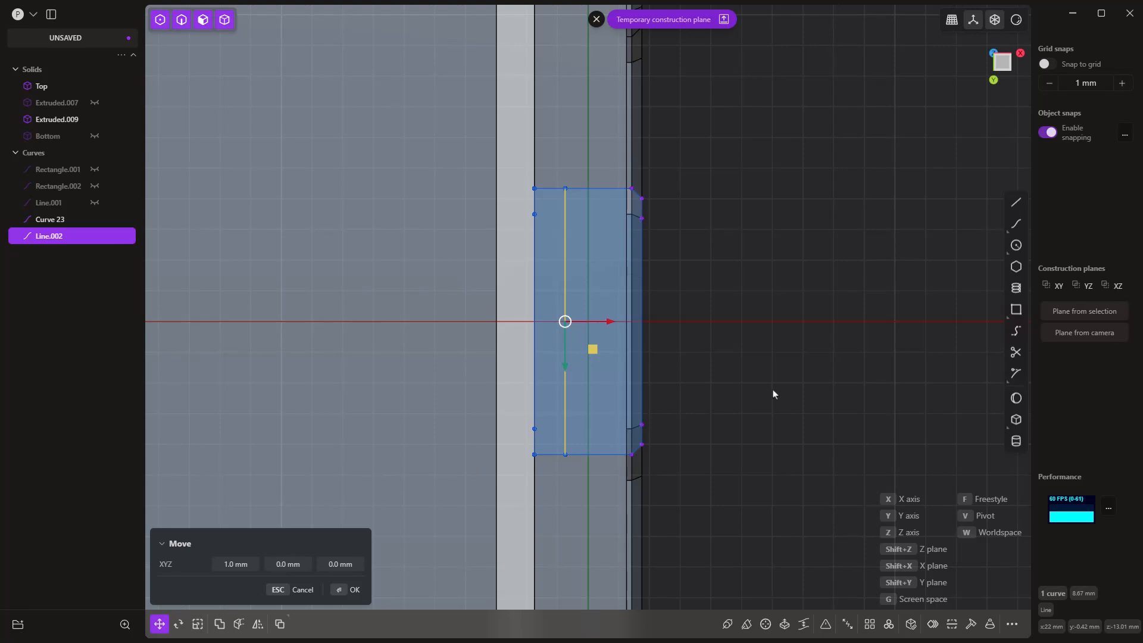
pyautogui.click(248, 564)
pyautogui.write('1.5')
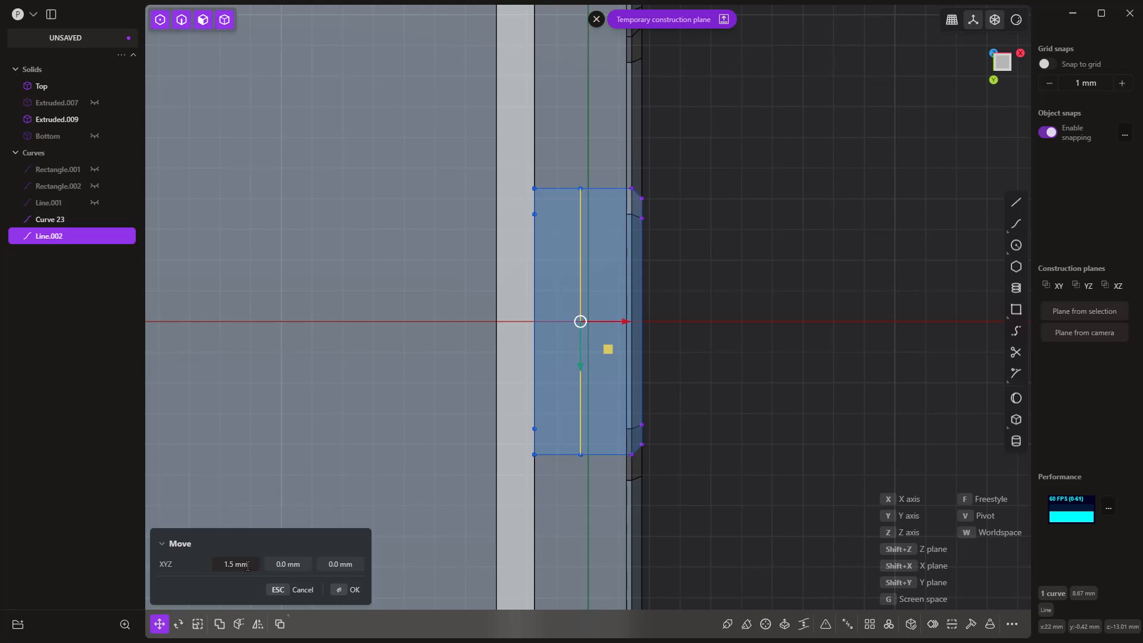
pyautogui.press('Return')
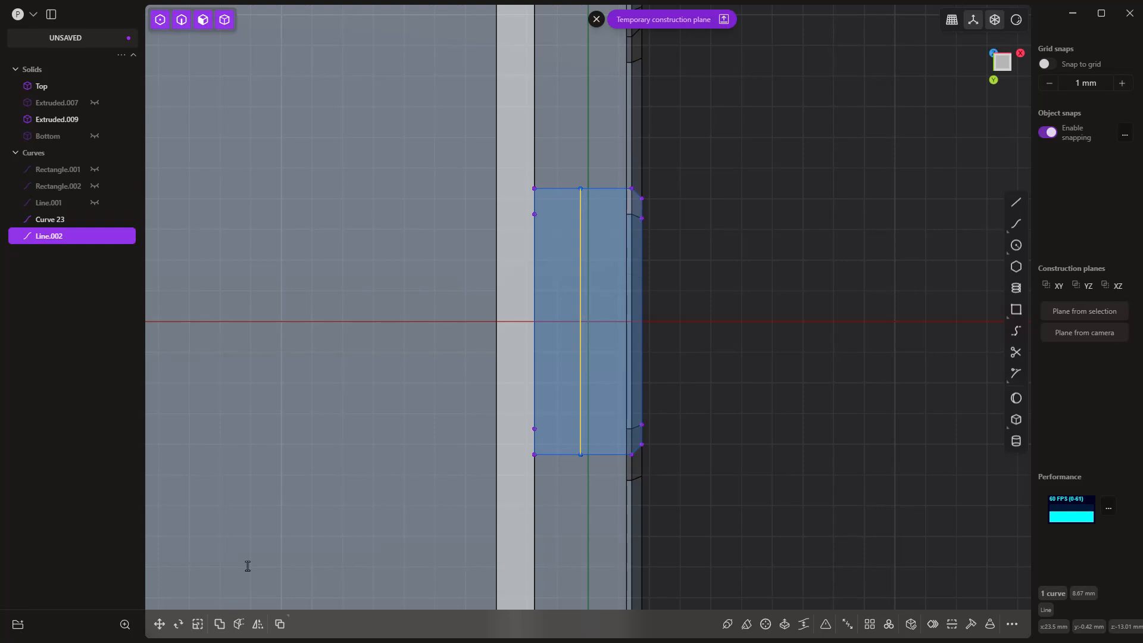
# Step: Duplicate the offset line and move the copy 0.5 mm further along X
pyautogui.hotkey('shift', 'd')
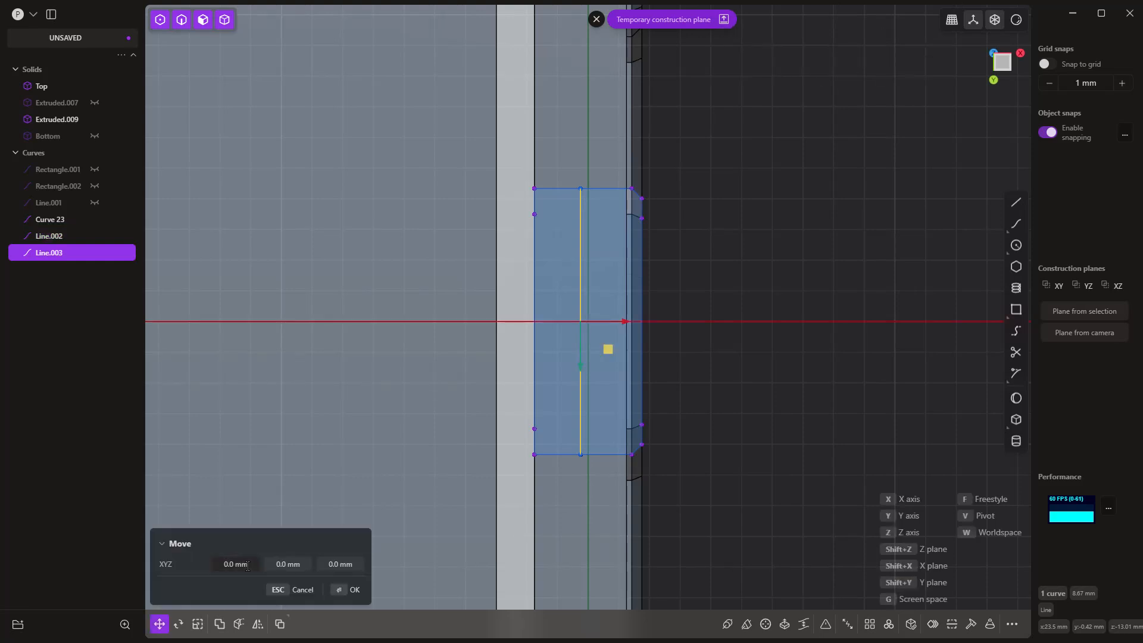
pyautogui.write('x.5')
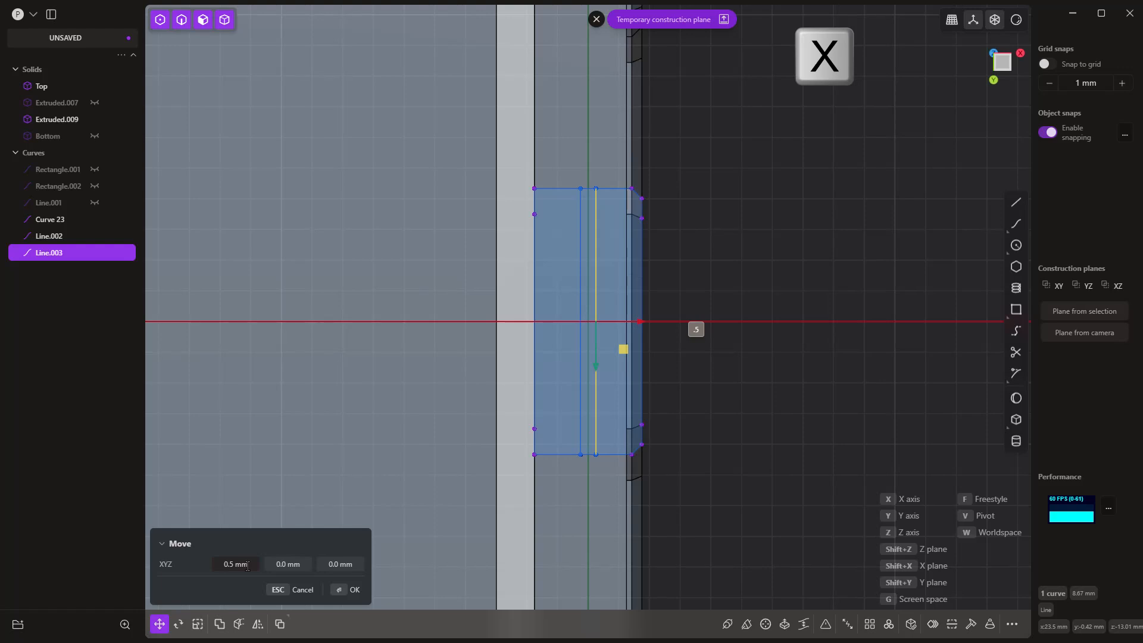
pyautogui.press('Return')
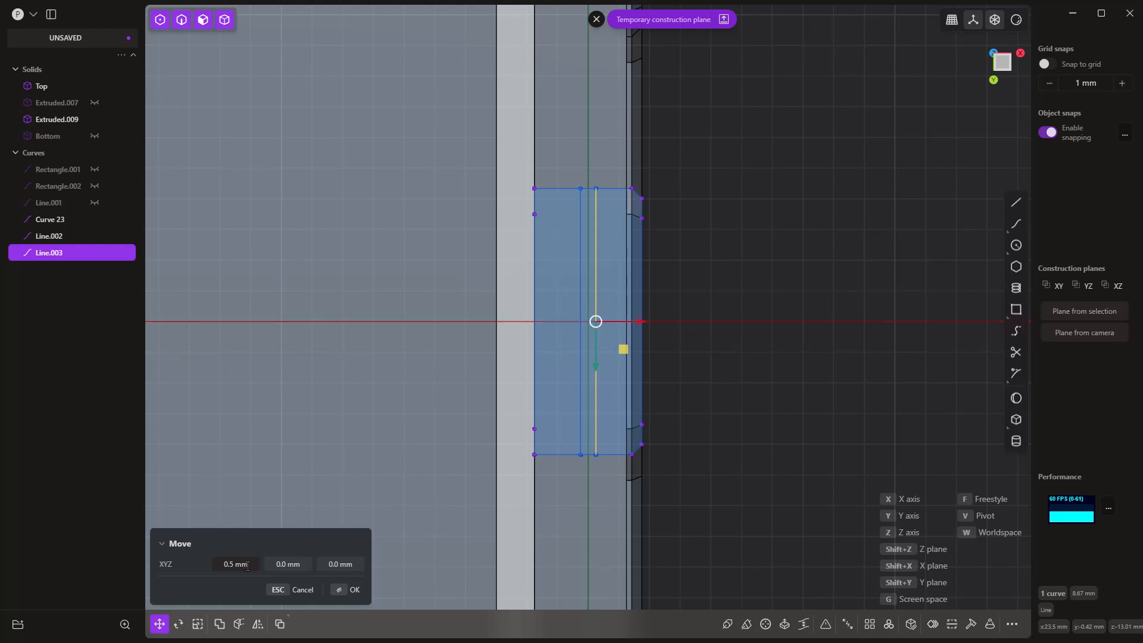
pyautogui.press('Return')
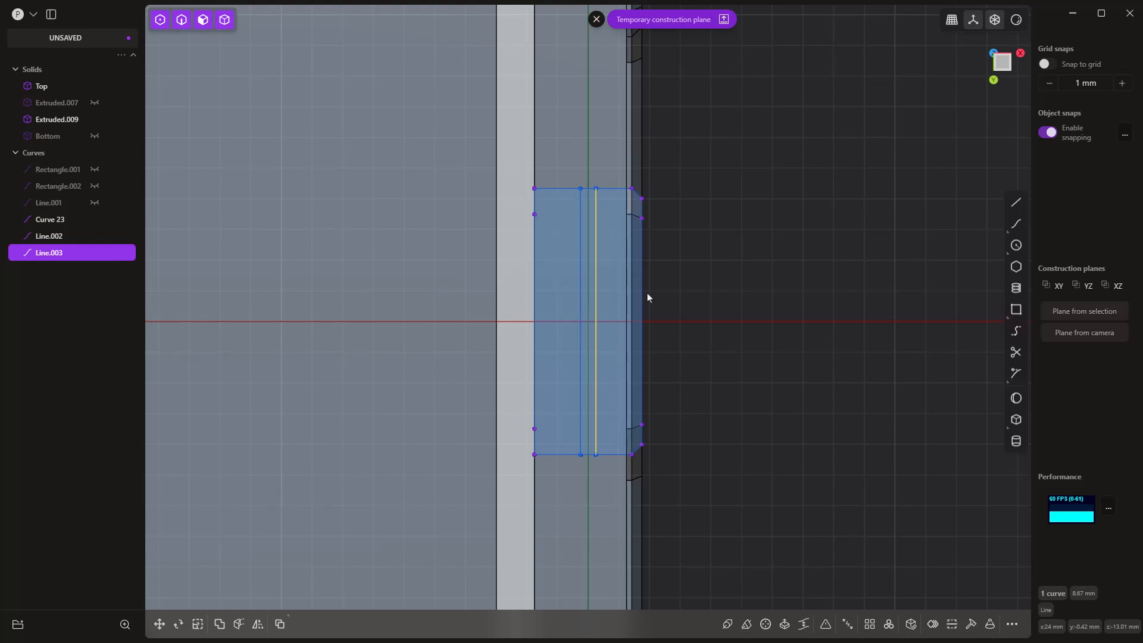
pyautogui.click(566, 219)
pyautogui.press('x')
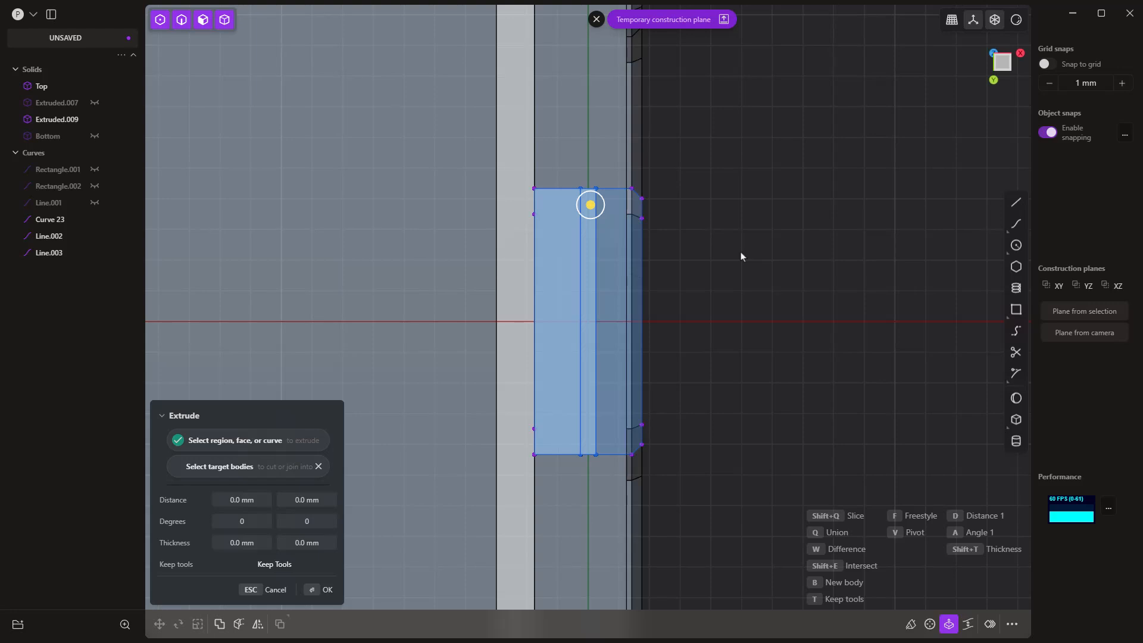
pyautogui.press('Escape')
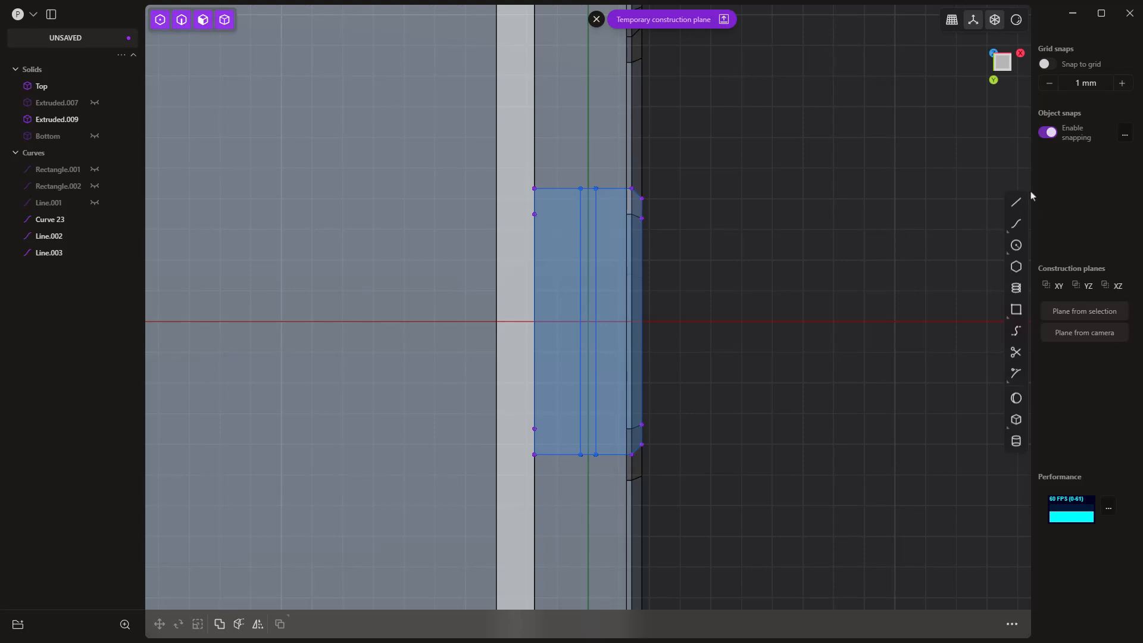
# Step: Draw a 2 mm line from the outline's inner corner along its negative Y short edge and move it -1 mm along Y
pyautogui.click(1017, 204)
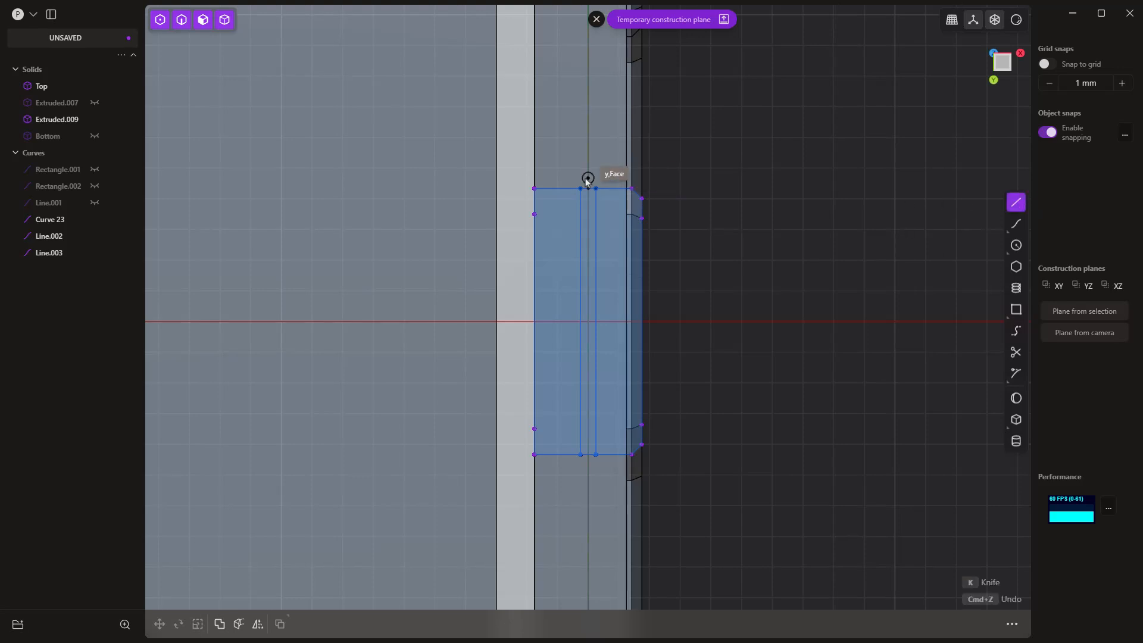
pyautogui.click(534, 189)
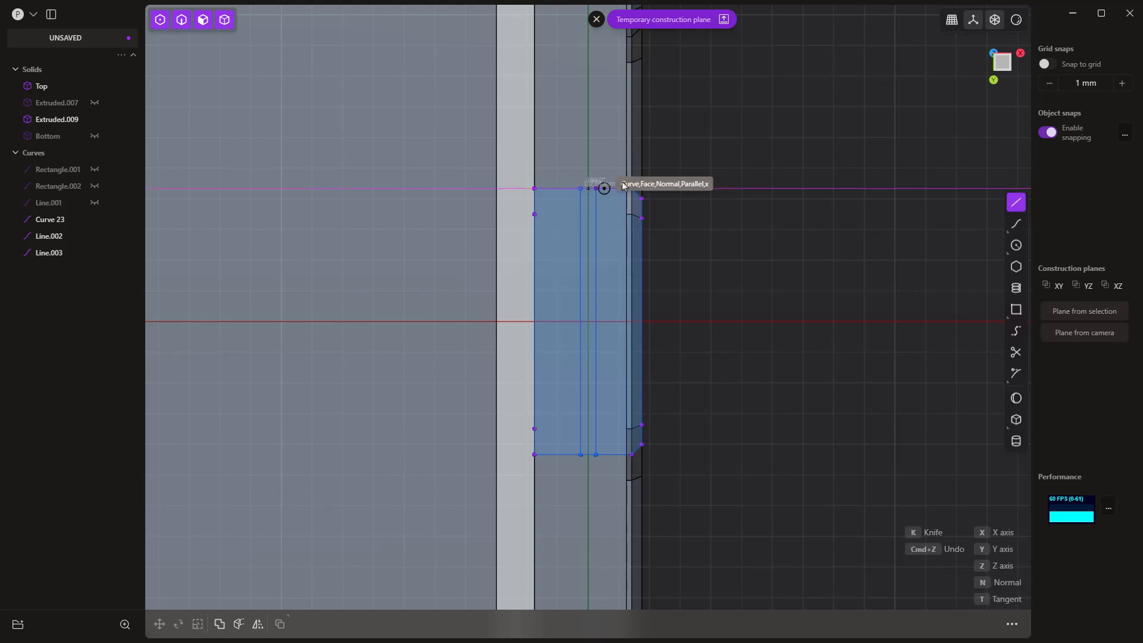
pyautogui.click(601, 188)
pyautogui.press('Escape')
pyautogui.press('g')
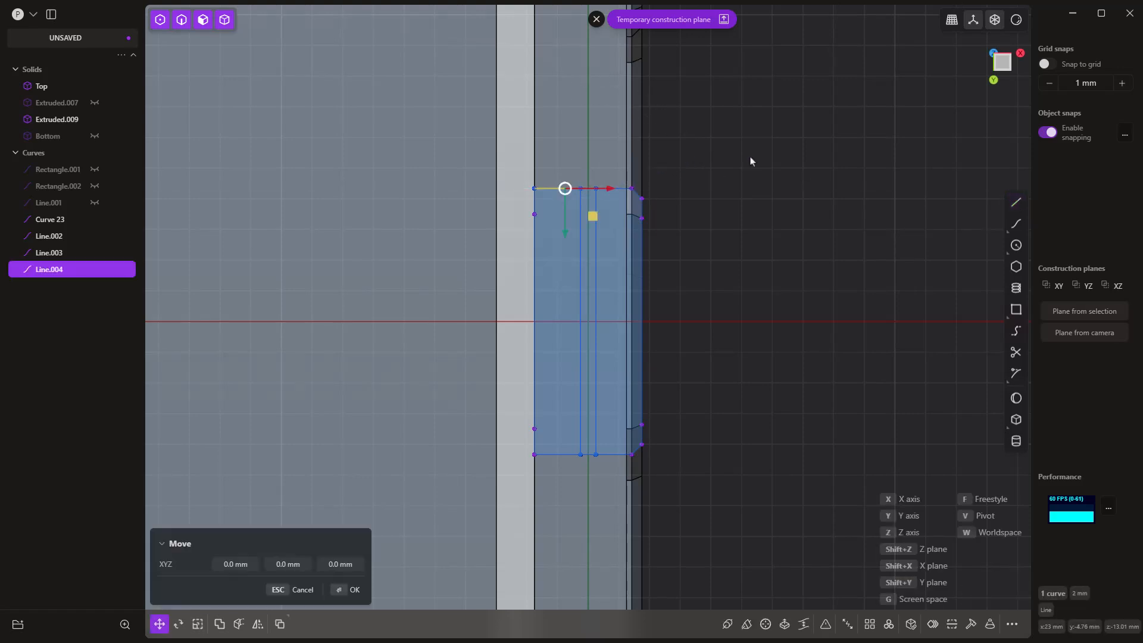
pyautogui.press('g')
pyautogui.write('y')
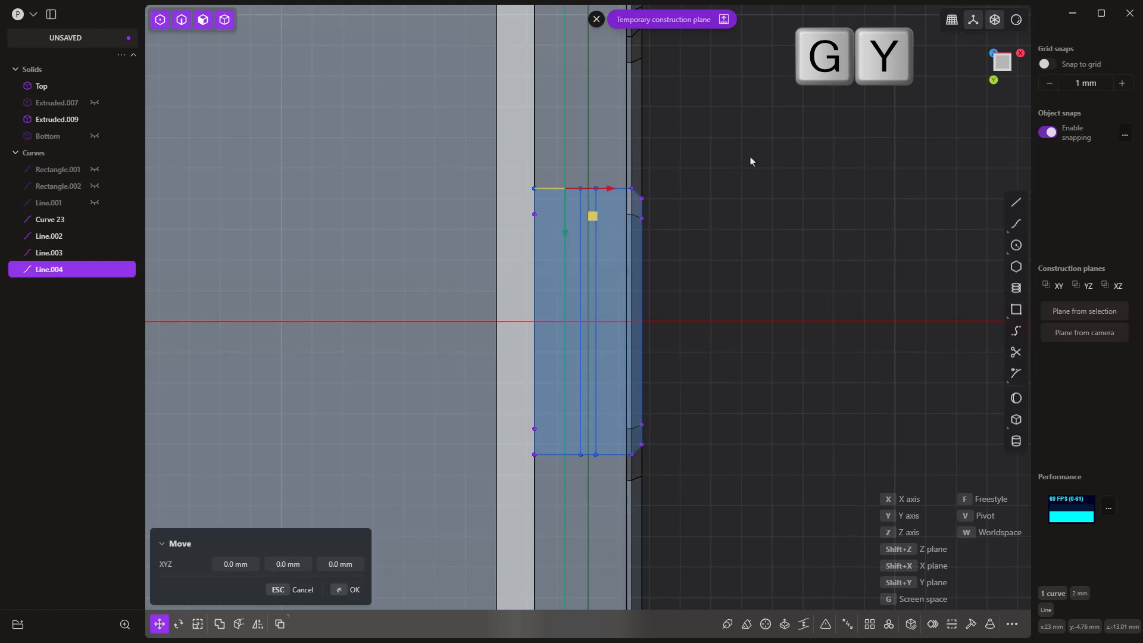
pyautogui.write('-1')
pyautogui.press('Return')
pyautogui.press('Return')
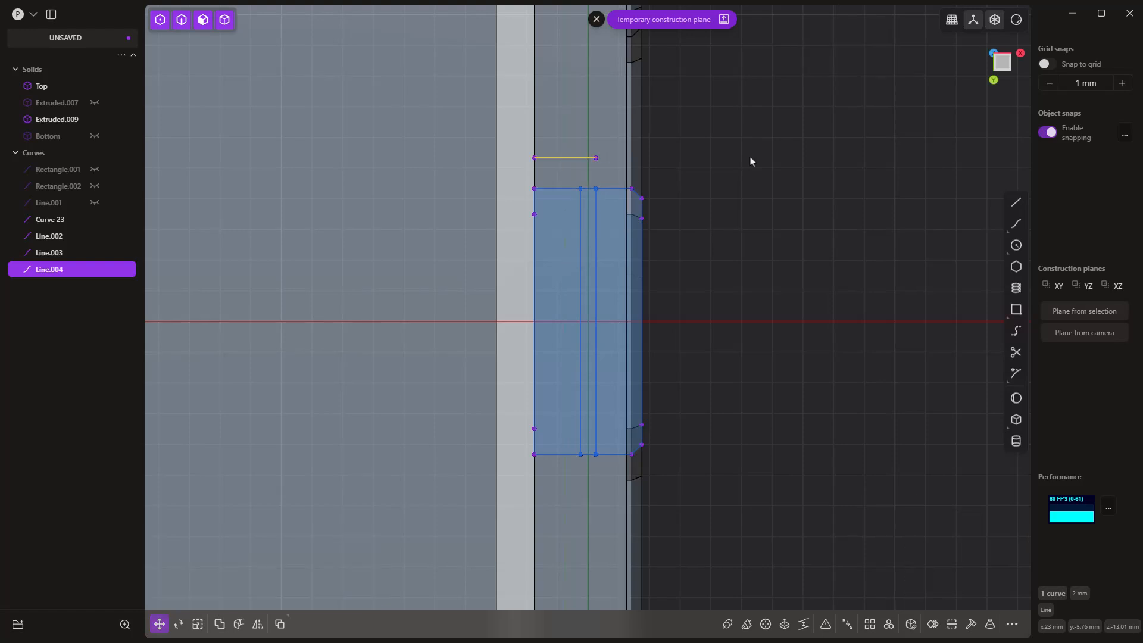
pyautogui.press('Escape')
# Step: Draw a matching 2 mm line along the outline's positive Y short edge and move it 1 mm outward along Y
pyautogui.press('l')
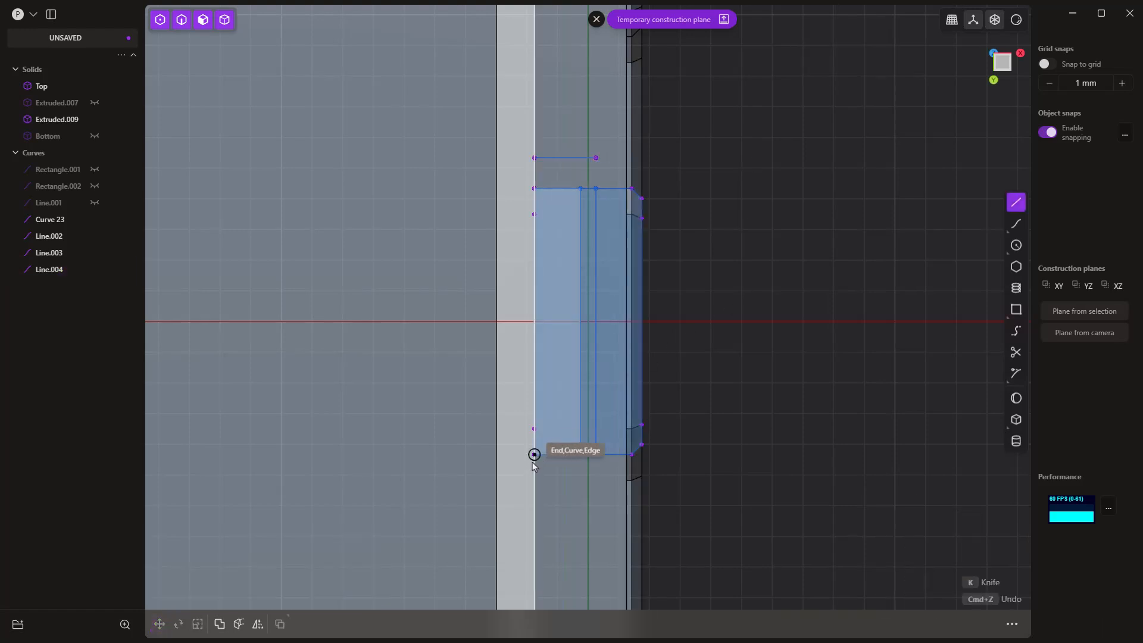
pyautogui.click(549, 467)
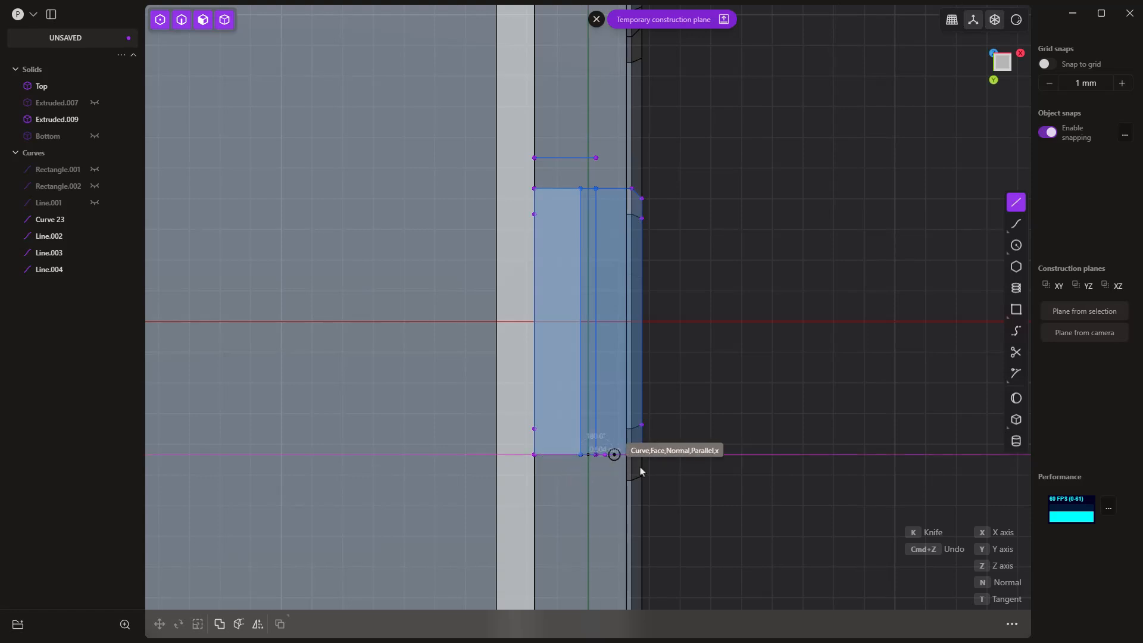
pyautogui.click(719, 455)
pyautogui.press('g')
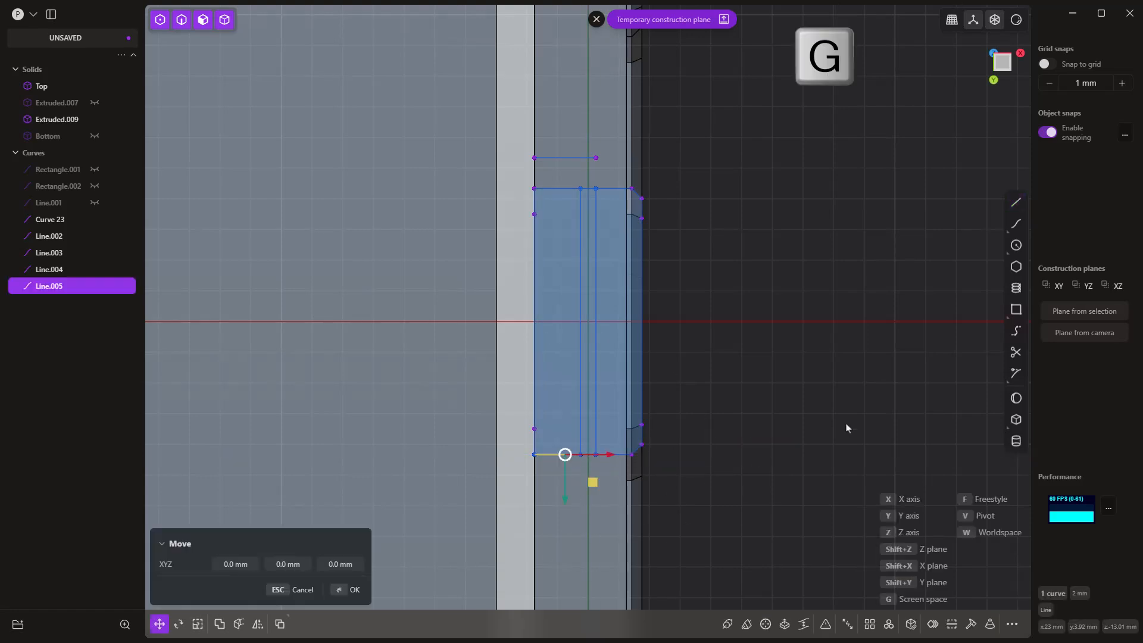
pyautogui.press('y')
pyautogui.click(847, 427)
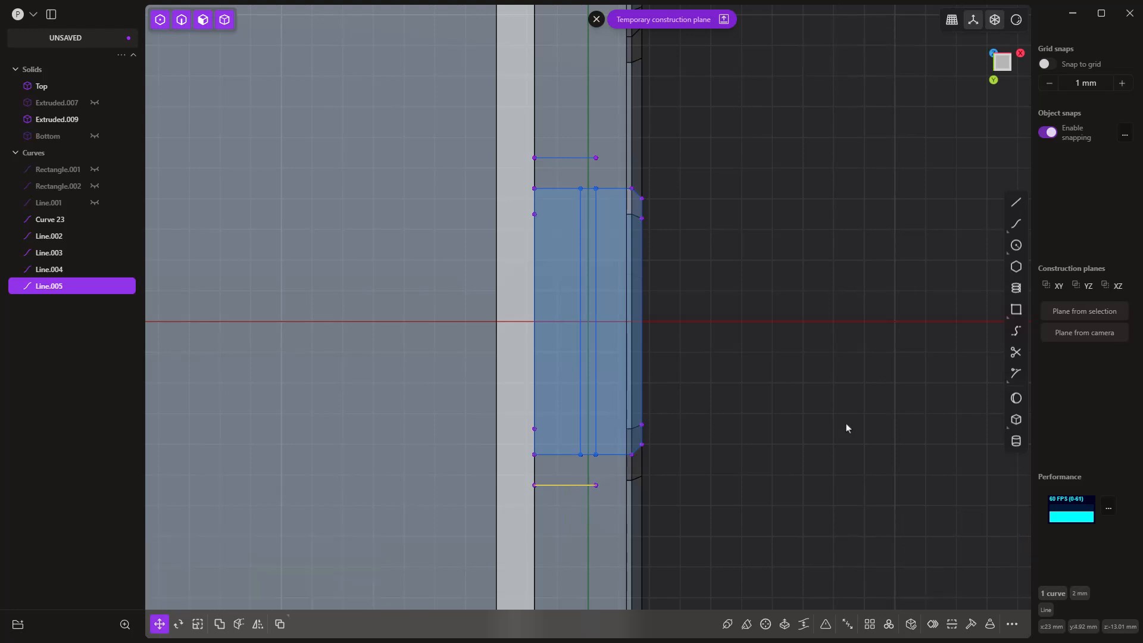
pyautogui.click(765, 205)
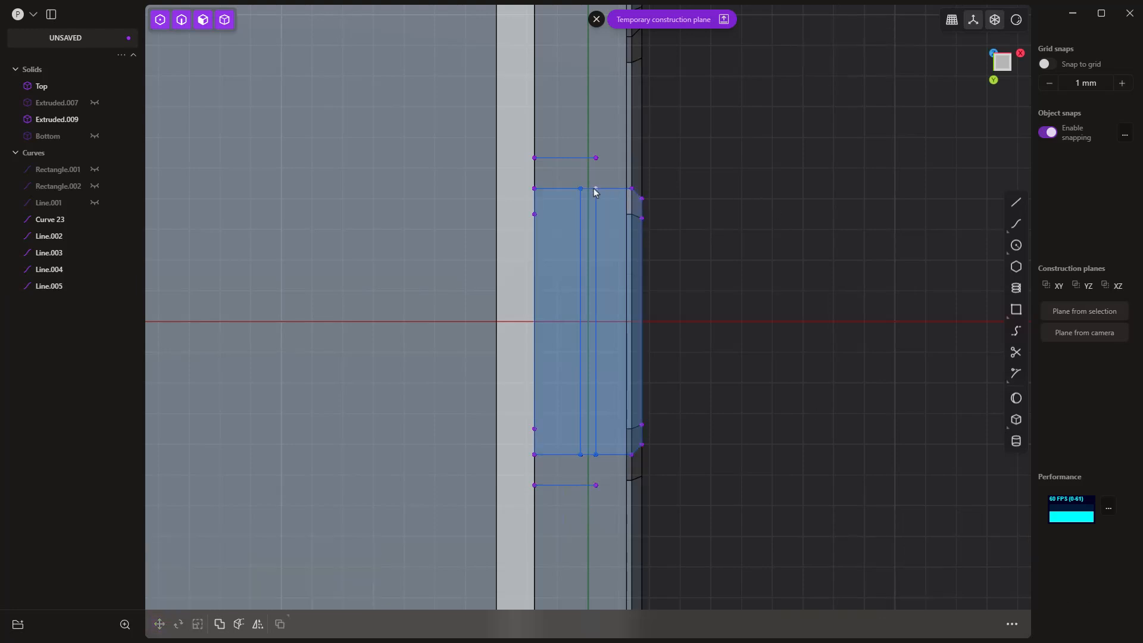
# Step: Connect the inner ends of the two offset short lines with a straight line
pyautogui.click(1015, 203)
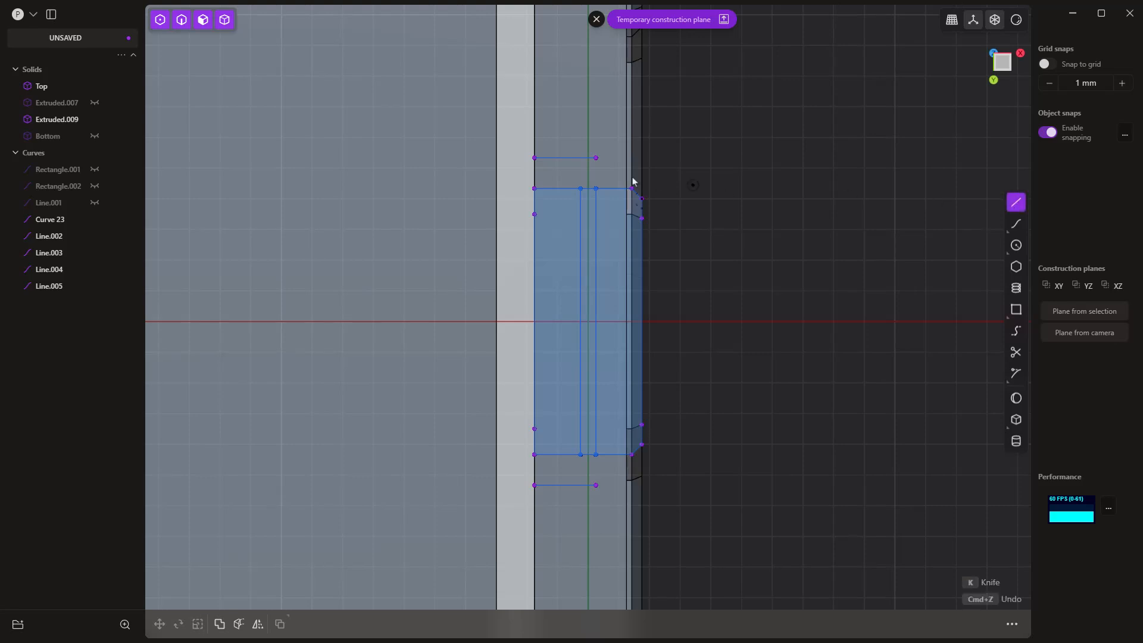
pyautogui.click(534, 158)
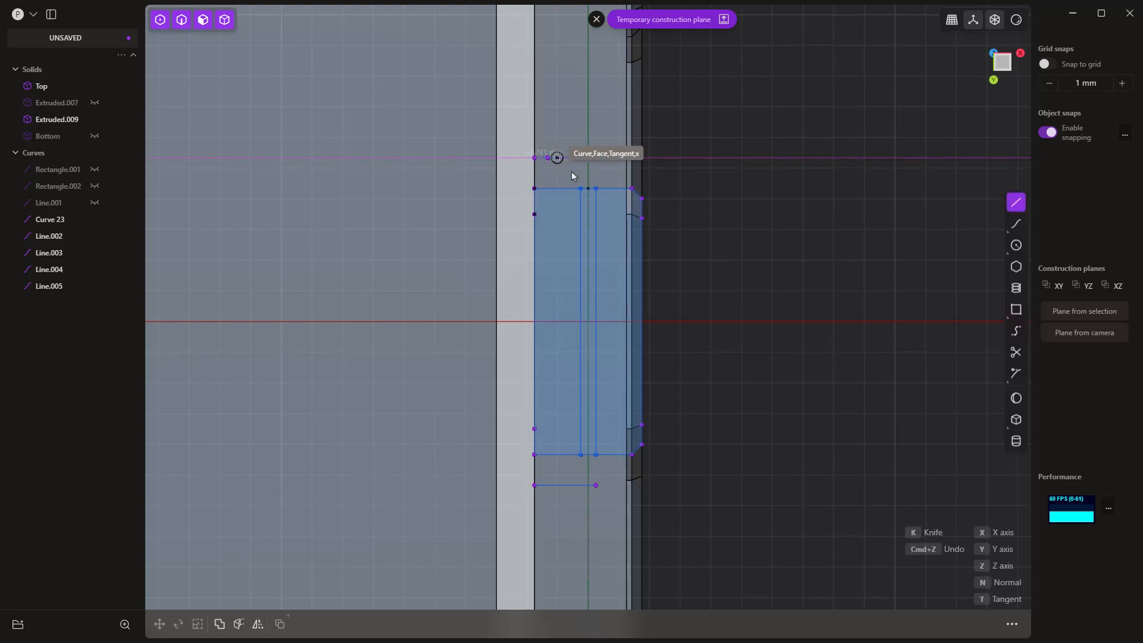
pyautogui.click(534, 485)
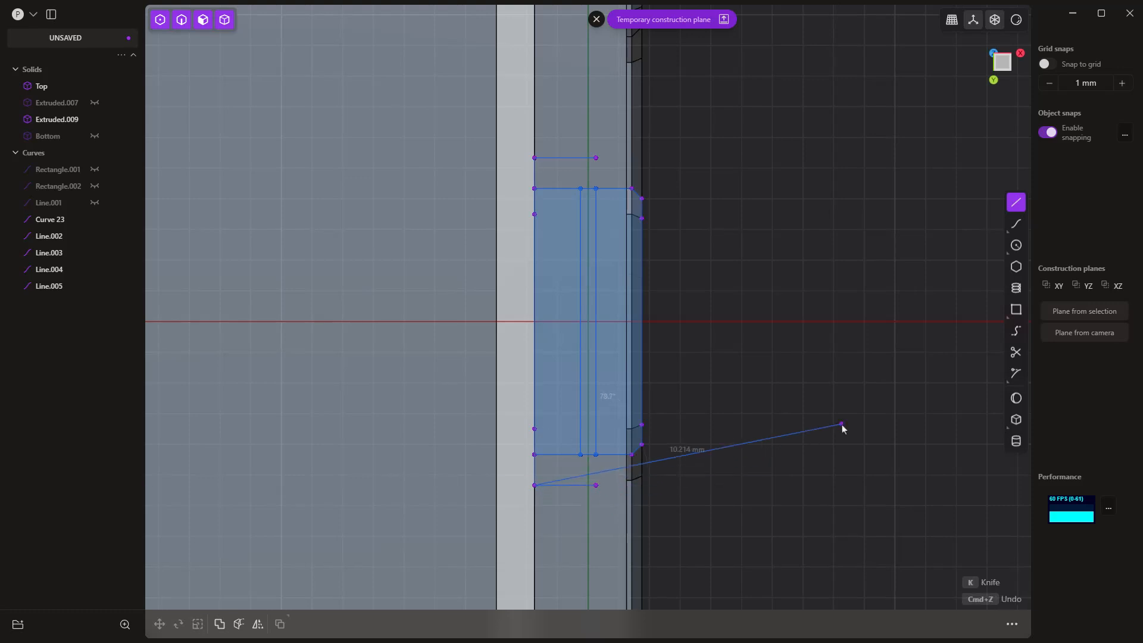
pyautogui.press('Escape')
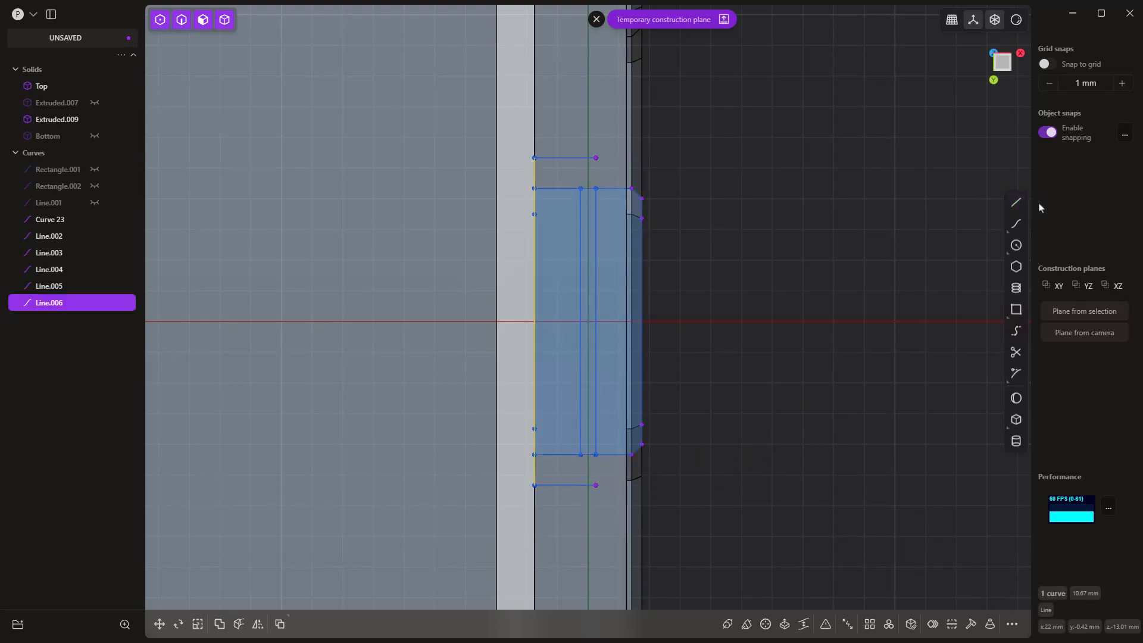
pyautogui.click(1015, 202)
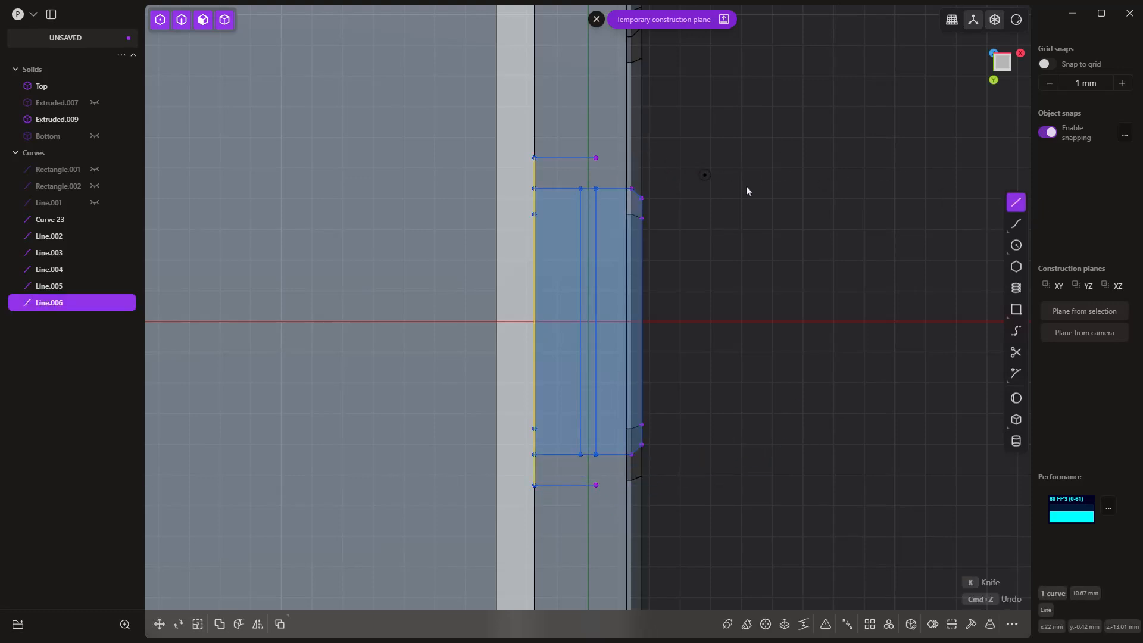
pyautogui.press('Escape')
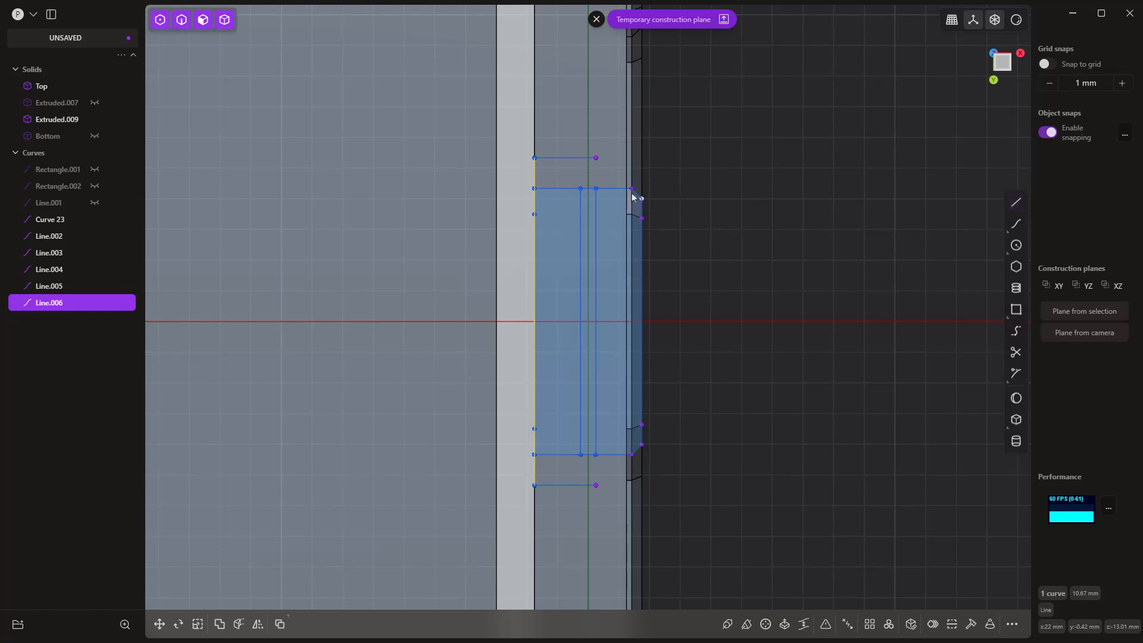
# Step: Delete the duplicated long line and draw a full-length replacement connecting the outer ends of the two offset short lines
pyautogui.click(595, 201)
pyautogui.press('Delete')
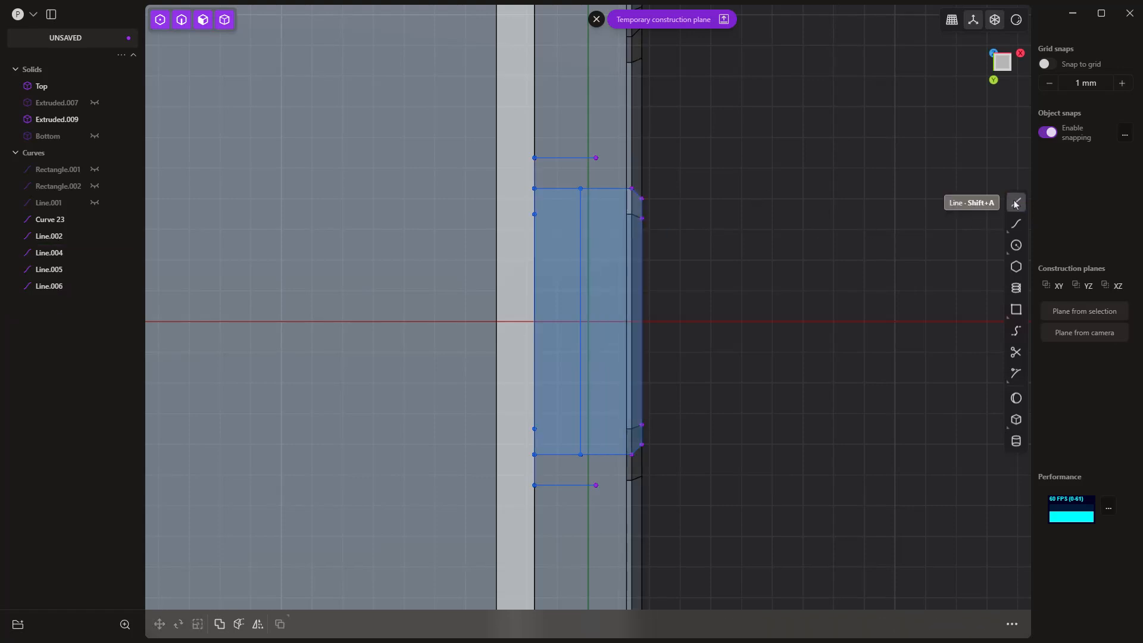
pyautogui.click(1015, 202)
pyautogui.click(596, 158)
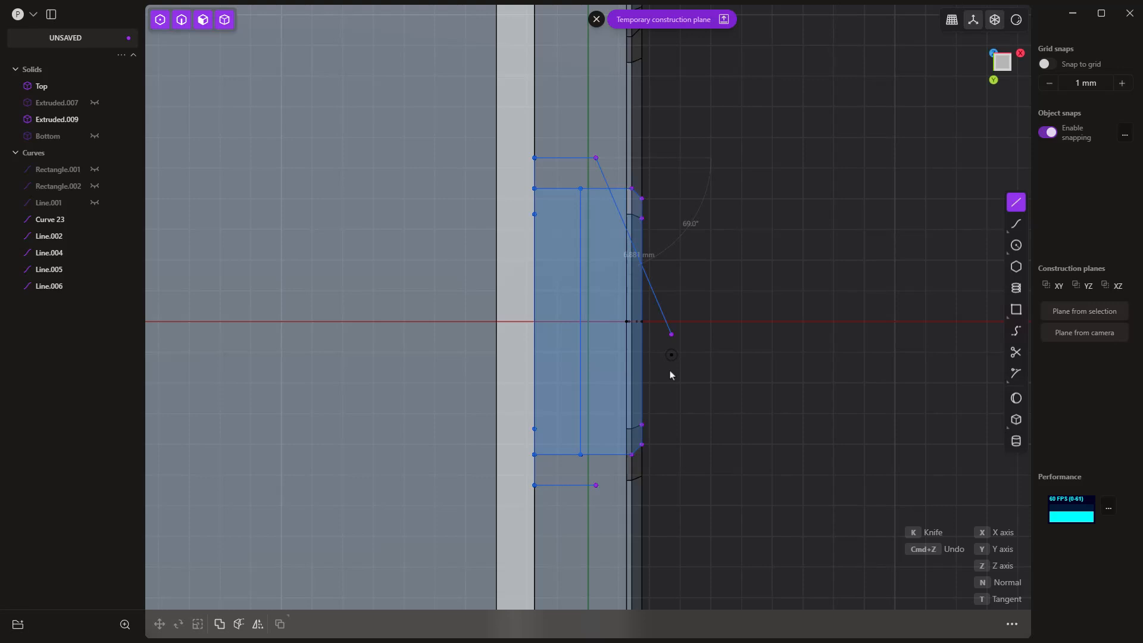
pyautogui.click(596, 486)
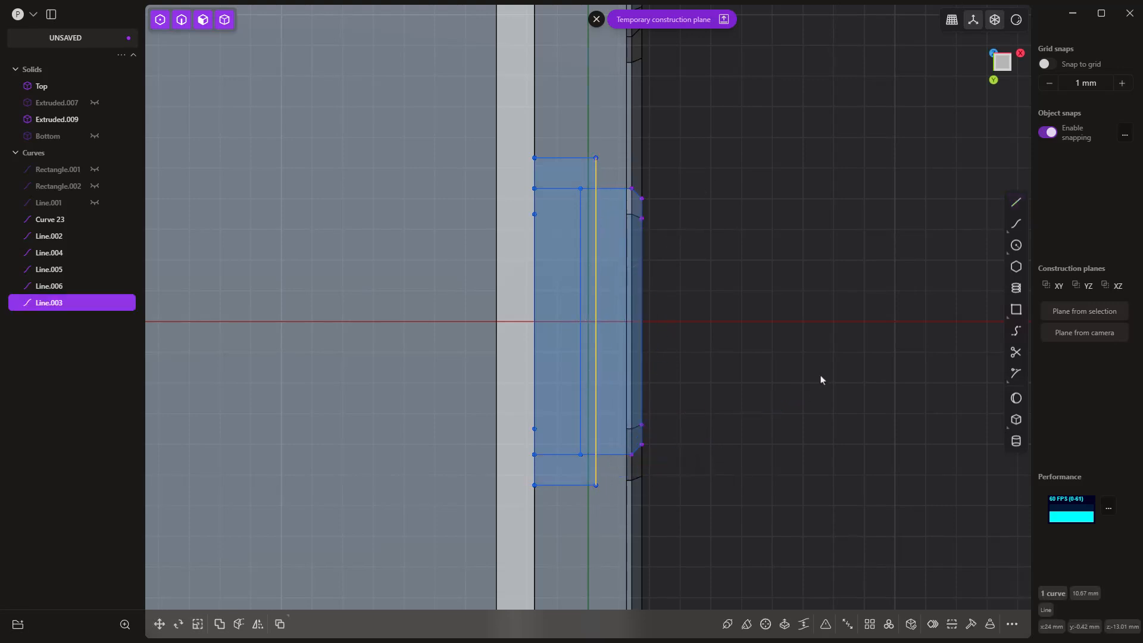
pyautogui.click(569, 174)
pyautogui.press('e')
pyautogui.click(587, 212)
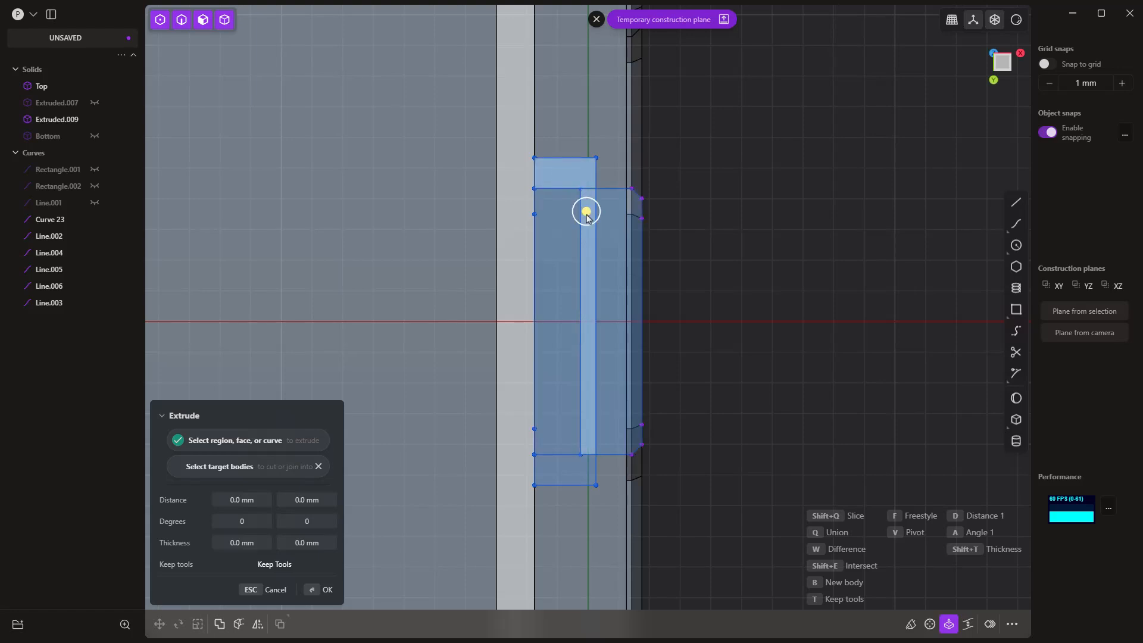
pyautogui.click(574, 471)
pyautogui.click(562, 435)
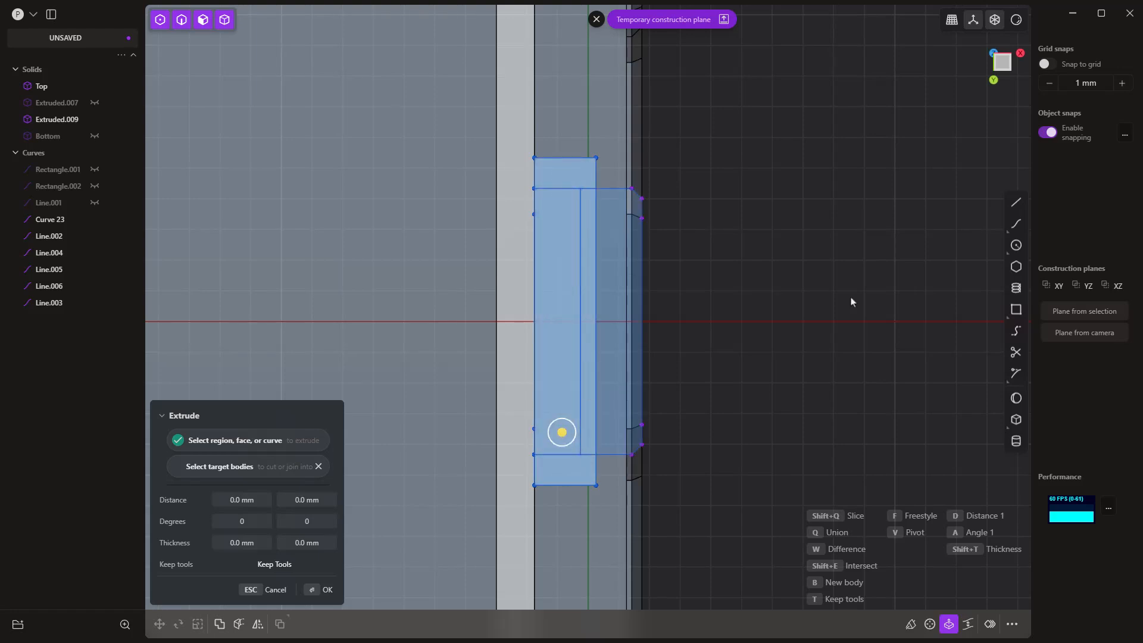
pyautogui.click(566, 219)
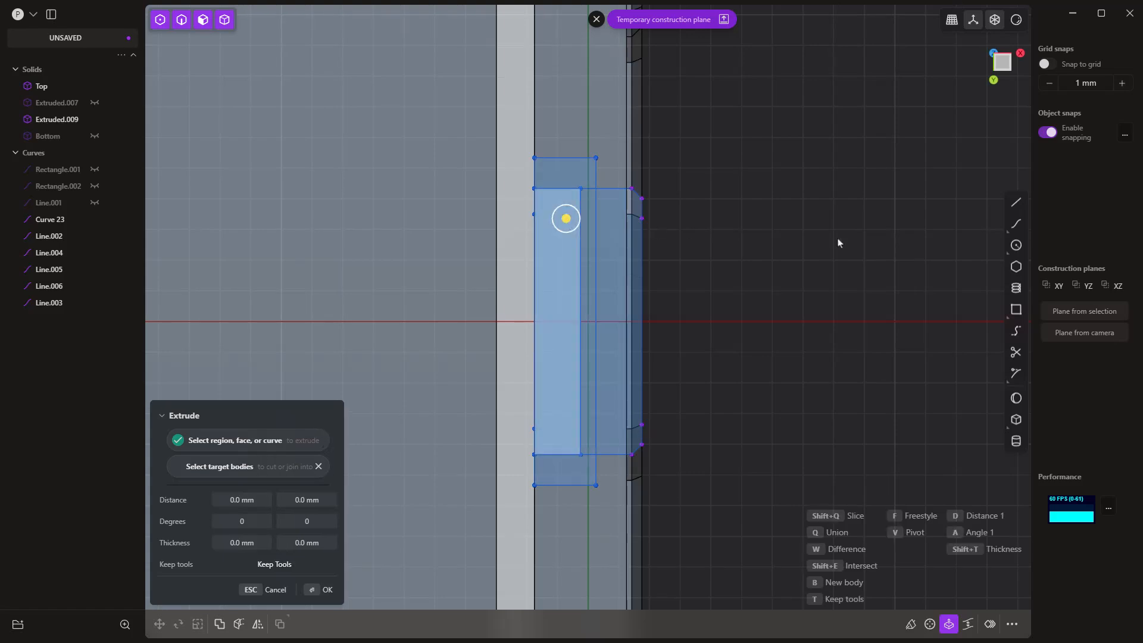
pyautogui.scroll(-12, 809, 238)
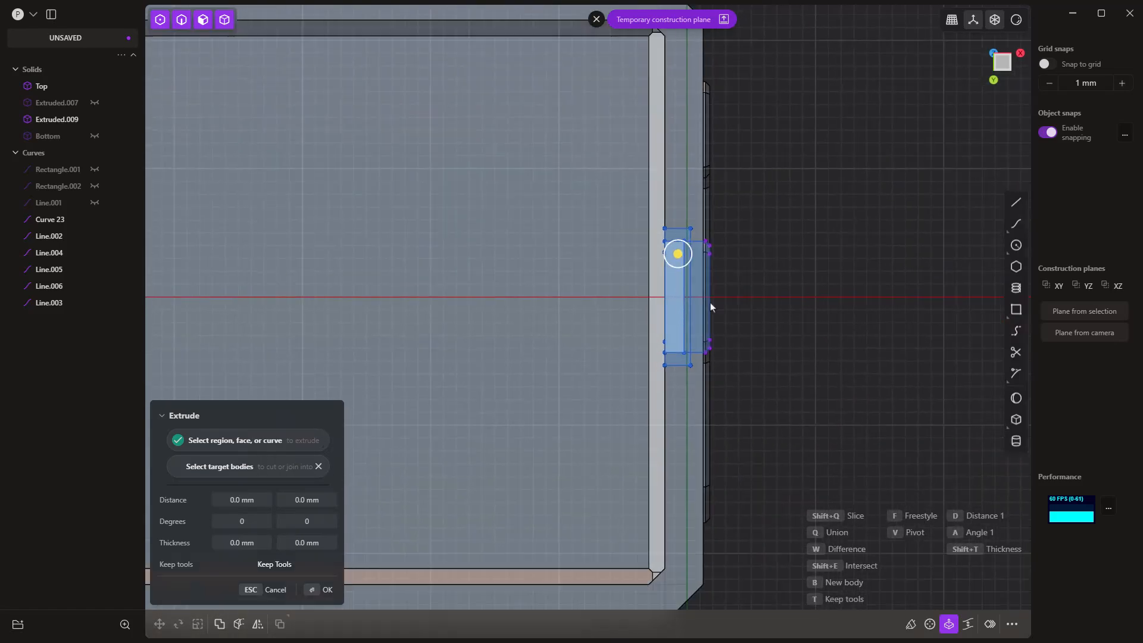
# Step: Hide the separate dot solid on the negative X side of the box
pyautogui.moveTo(748, 309); pyautogui.dragTo(772, 401, button='middle')
pyautogui.click(435, 181)
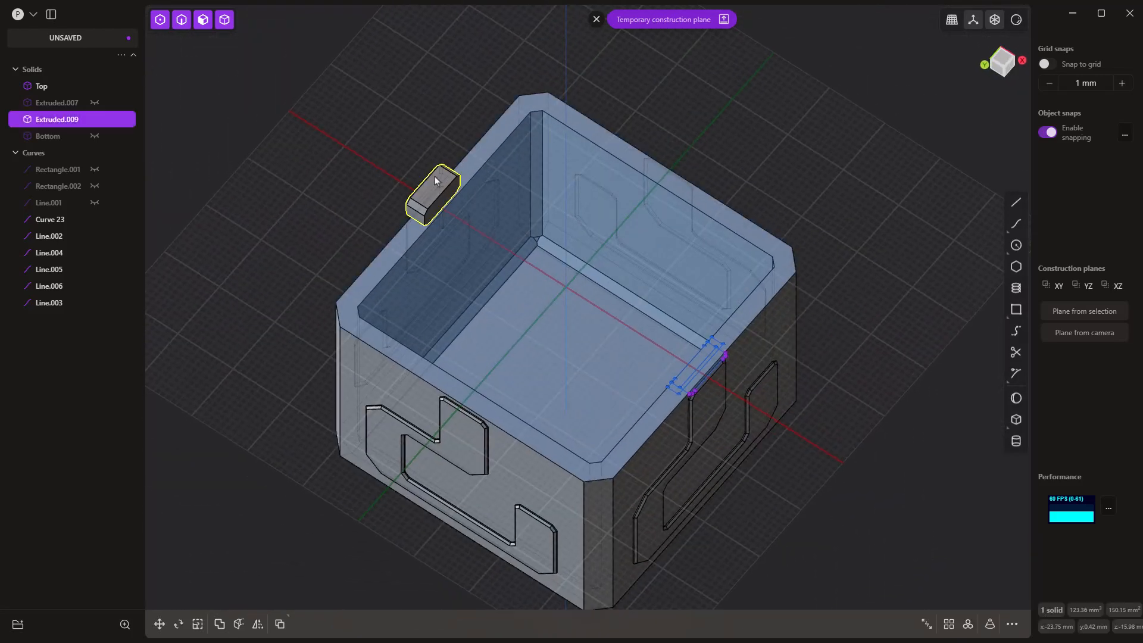
pyautogui.press('h')
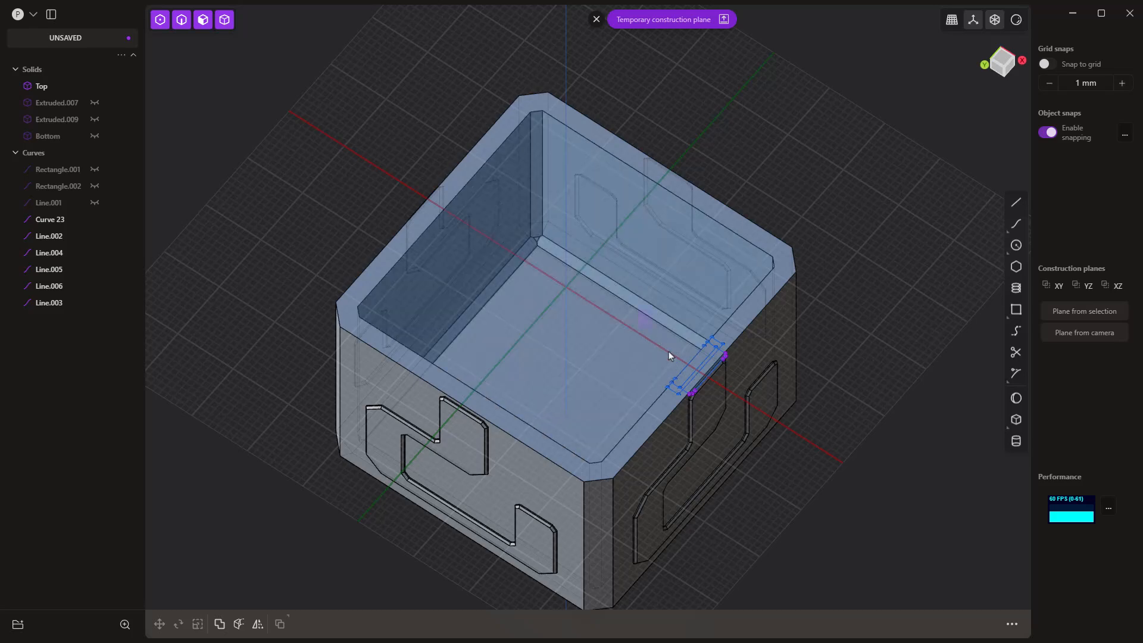
# Step: Mirror the six retaining-profile curves across the X axis to the opposite rim and exit the temporary construction plane
pyautogui.moveTo(664, 330); pyautogui.dragTo(752, 429)
pyautogui.press('e')
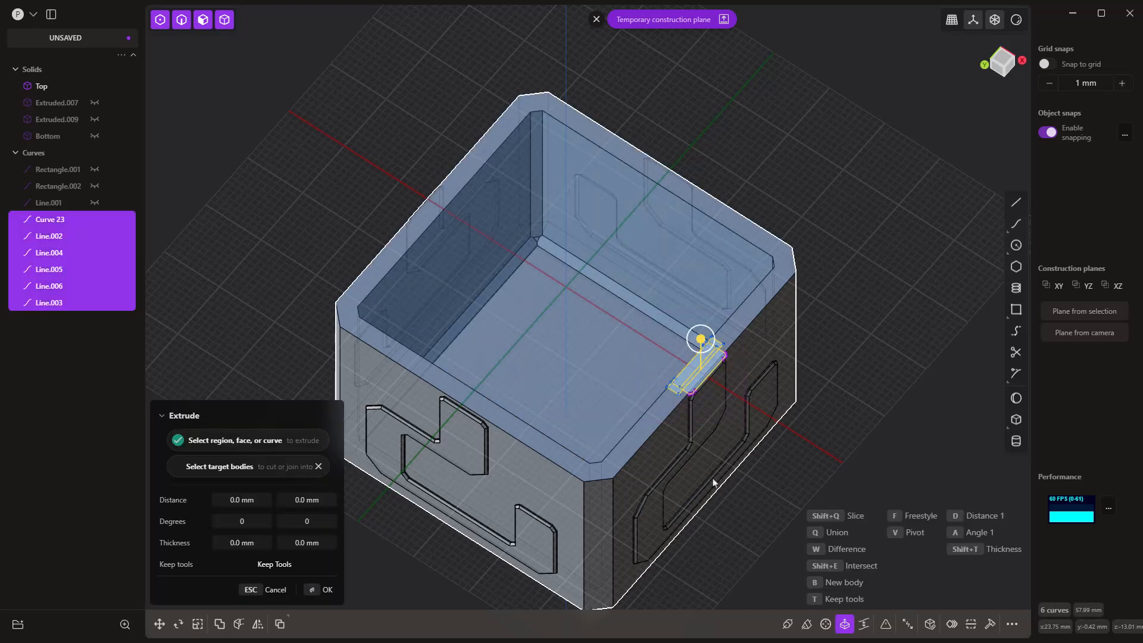
pyautogui.click(258, 624)
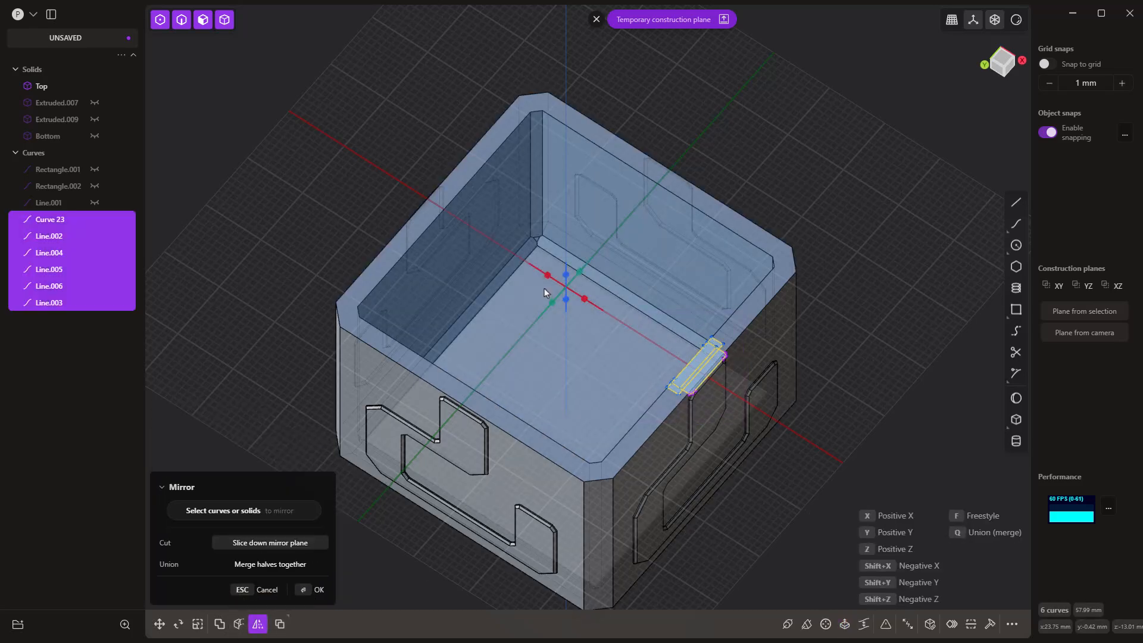
pyautogui.press('x')
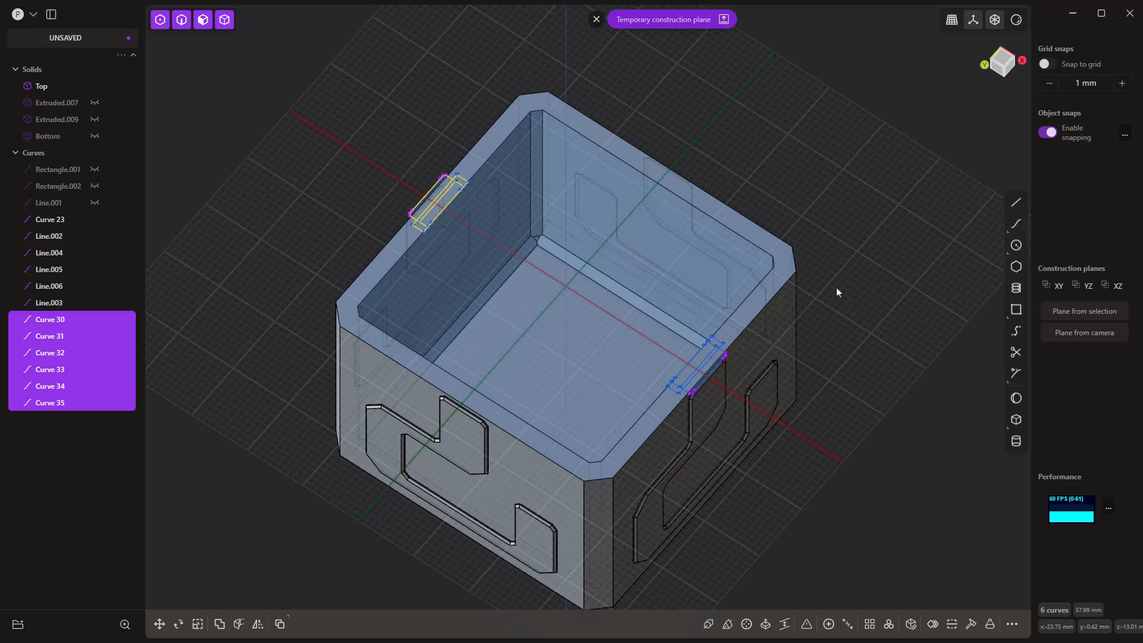
pyautogui.click(597, 20)
pyautogui.click(807, 252)
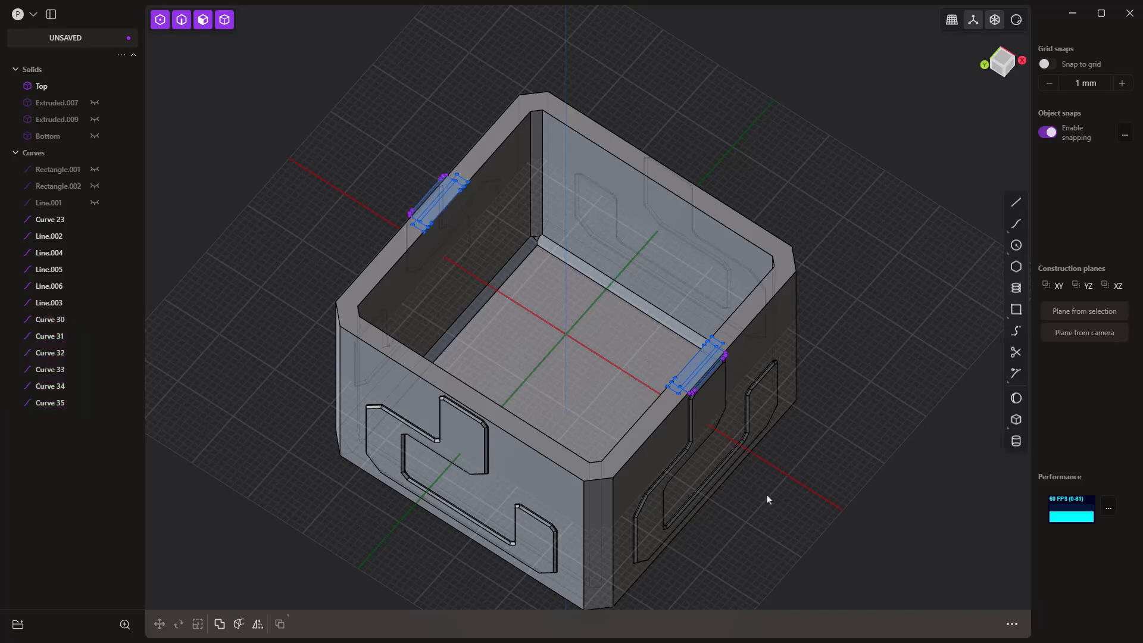
# Step: Start an extrusion with all regions inside the wide inner retaining rectangle on the positive X rim
pyautogui.moveTo(767, 500); pyautogui.dragTo(783, 493, button='middle')
pyautogui.scroll(4, 717, 363)
pyautogui.scroll(5, 714, 330)
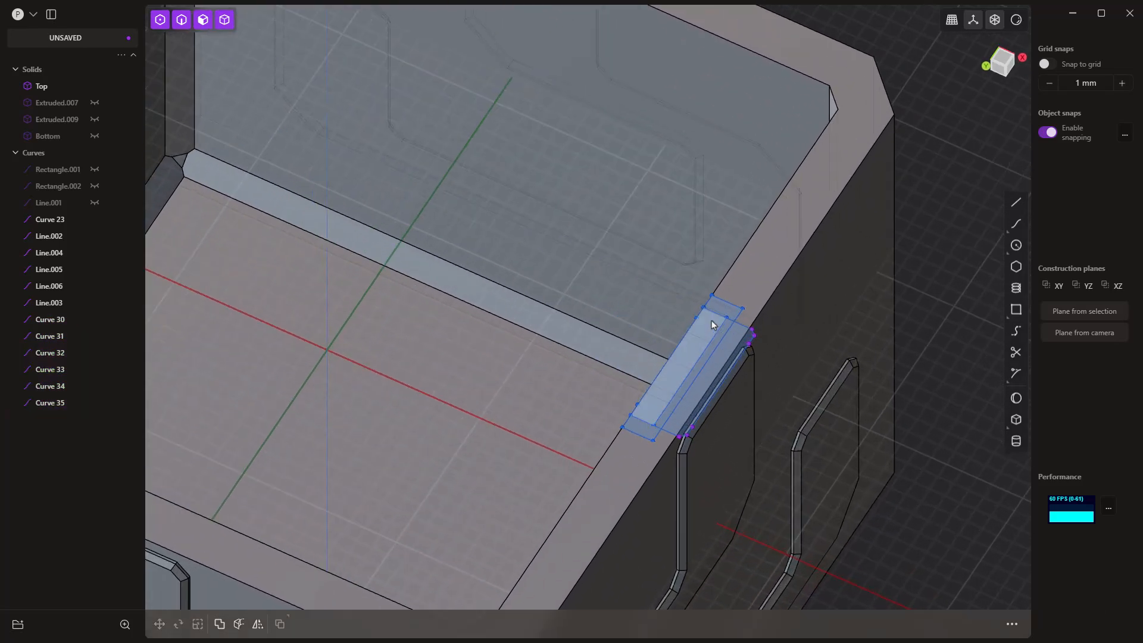
pyautogui.click(721, 313)
pyautogui.click(721, 314)
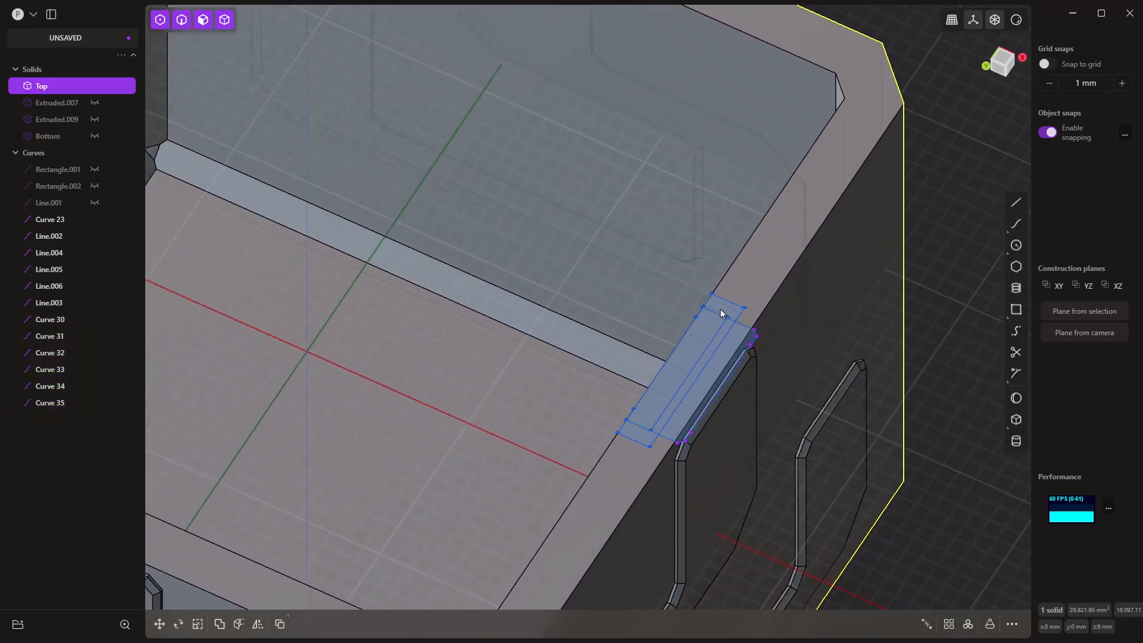
pyautogui.press('e')
pyautogui.click(725, 330)
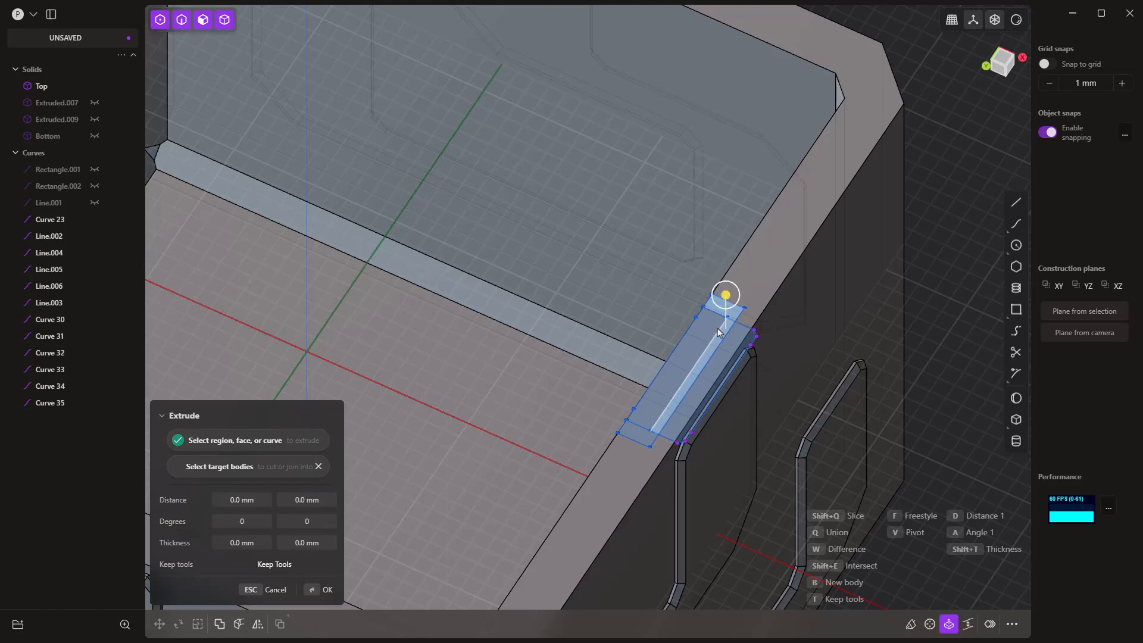
pyautogui.click(675, 373)
pyautogui.click(639, 435)
# Step: Add the matching inner retaining-rectangle regions on the negative X rim to the extrusion selection
pyautogui.scroll(-2, 707, 453)
pyautogui.moveTo(708, 457); pyautogui.dragTo(387, 265, button='middle')
pyautogui.scroll(5, 397, 257)
pyautogui.scroll(1, 413, 244)
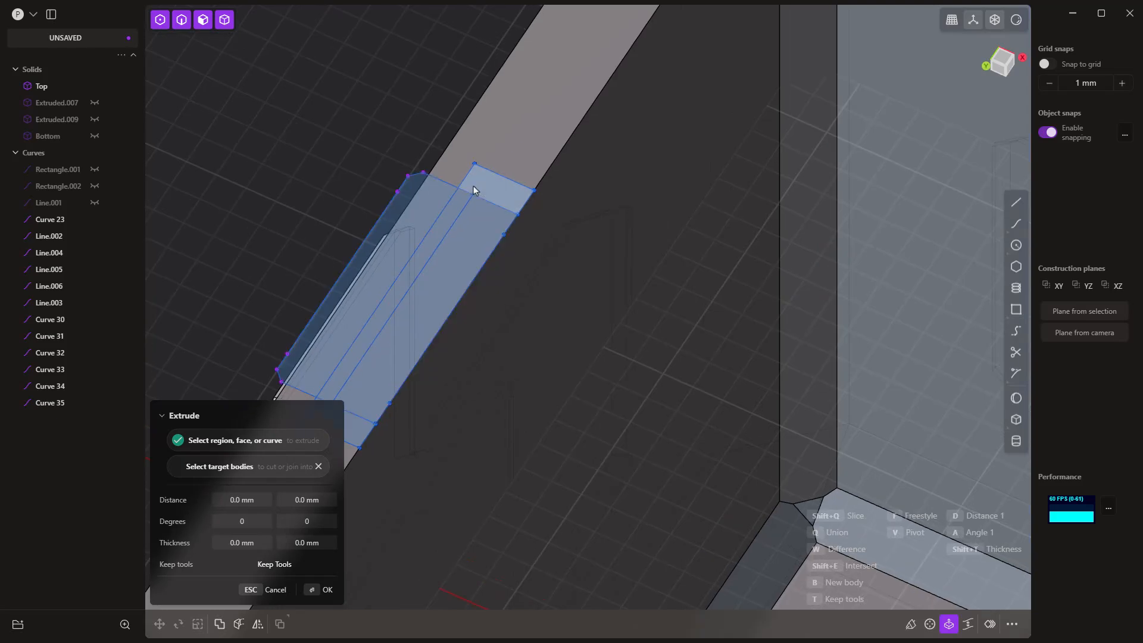
pyautogui.scroll(-1, 443, 314)
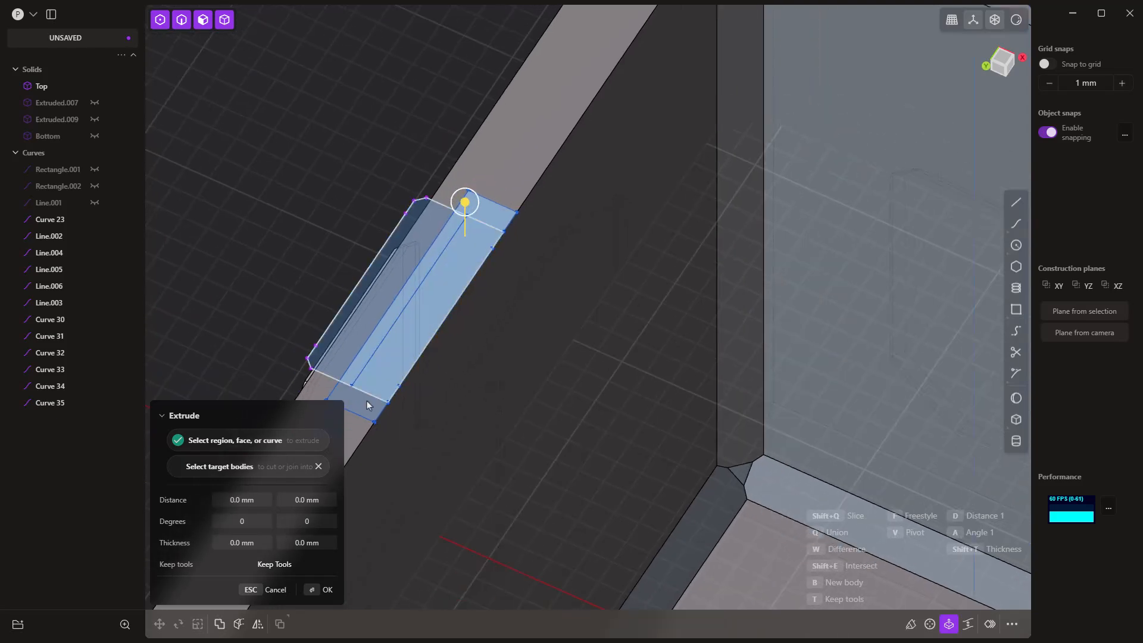
pyautogui.click(366, 403)
pyautogui.scroll(-3, 344, 139)
pyautogui.scroll(-3, 344, 139)
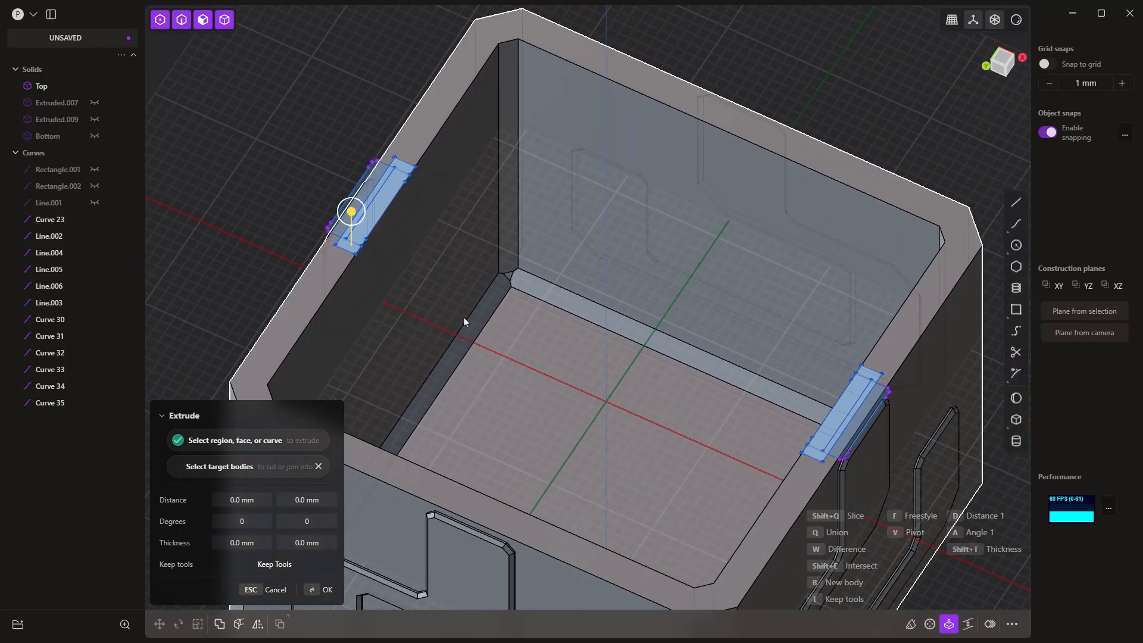
pyautogui.moveTo(463, 318); pyautogui.dragTo(445, 290, button='middle')
pyautogui.moveTo(377, 206); pyautogui.dragTo(376, 297)
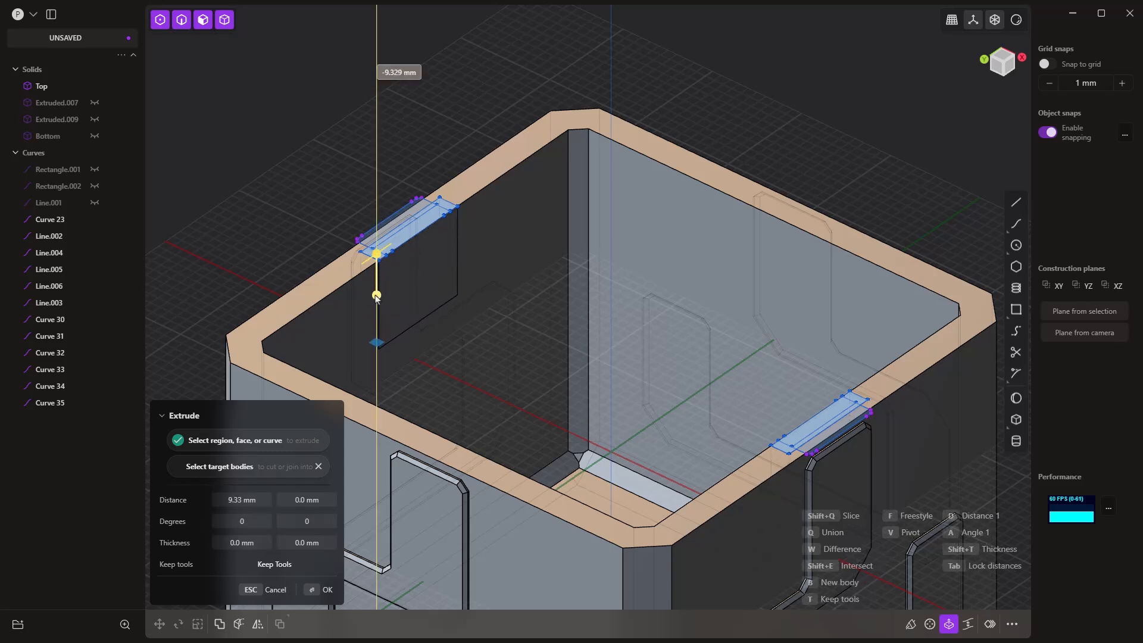
pyautogui.click(240, 501)
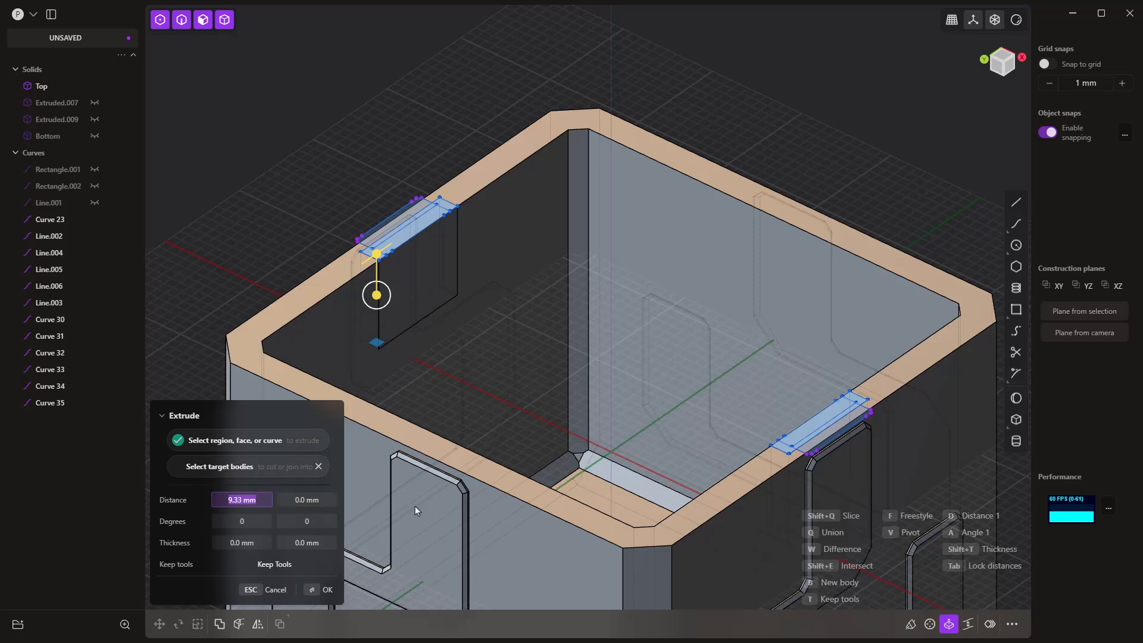
pyautogui.write('10')
pyautogui.press('Return')
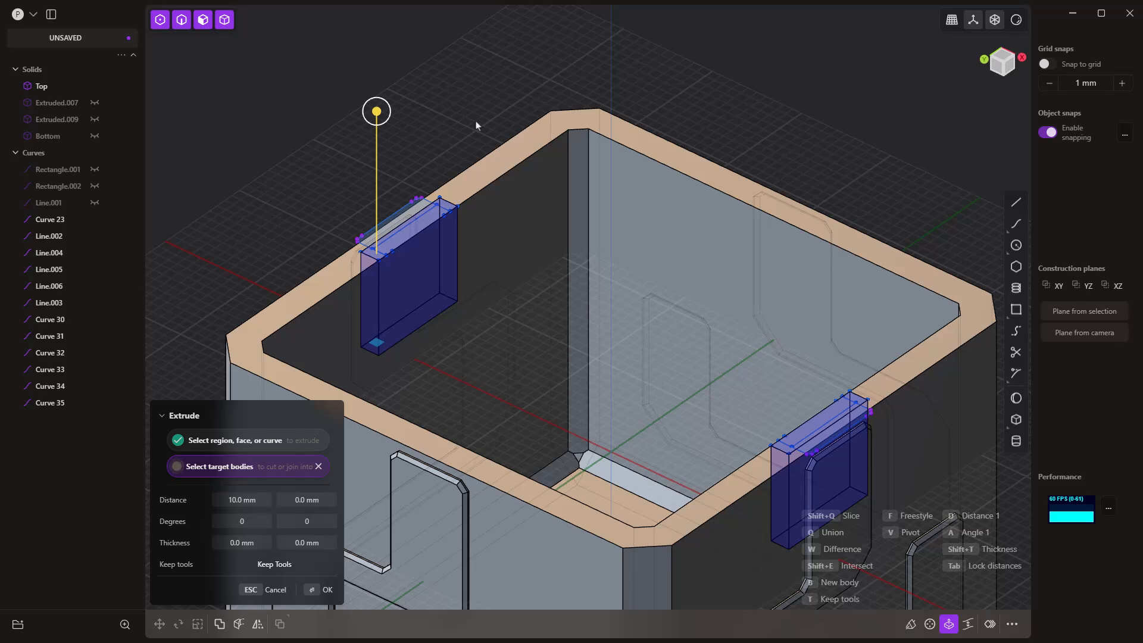
pyautogui.press('Escape')
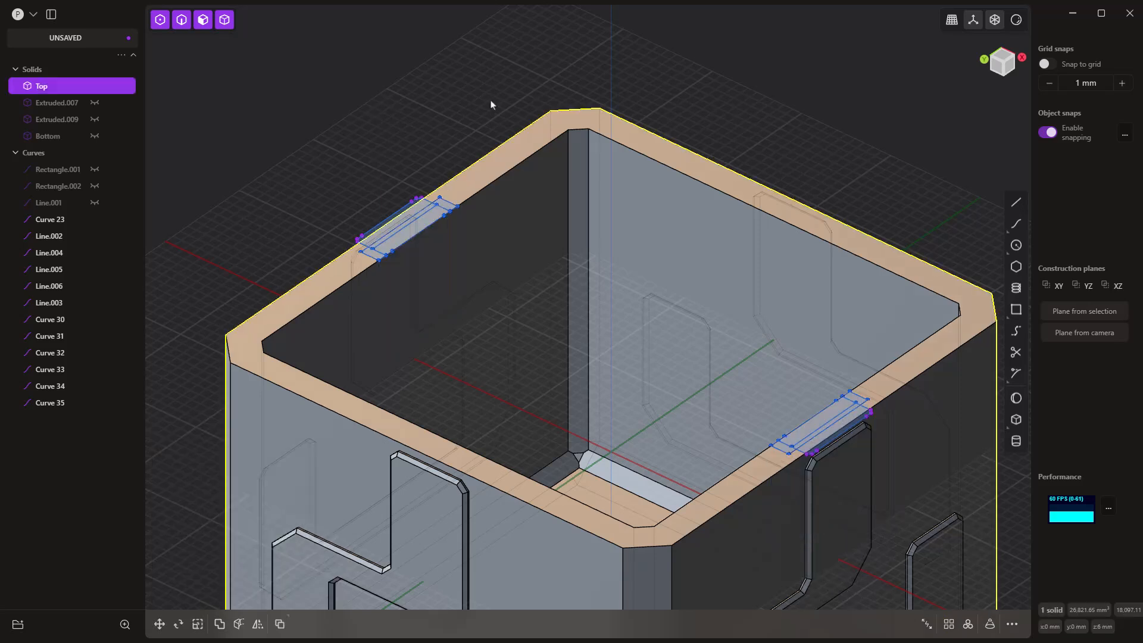
# Step: Extrude the selected retaining regions on both X sides by -10 mm as a difference cut into the Top body
pyautogui.press('e')
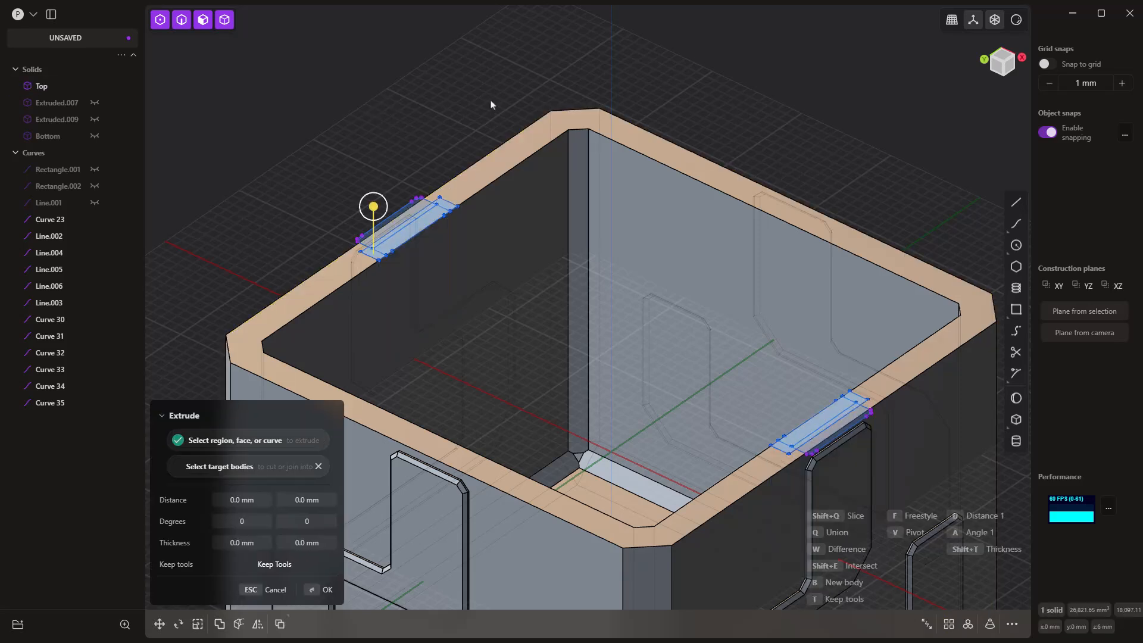
pyautogui.click(233, 498)
pyautogui.write('10')
pyautogui.press('Return')
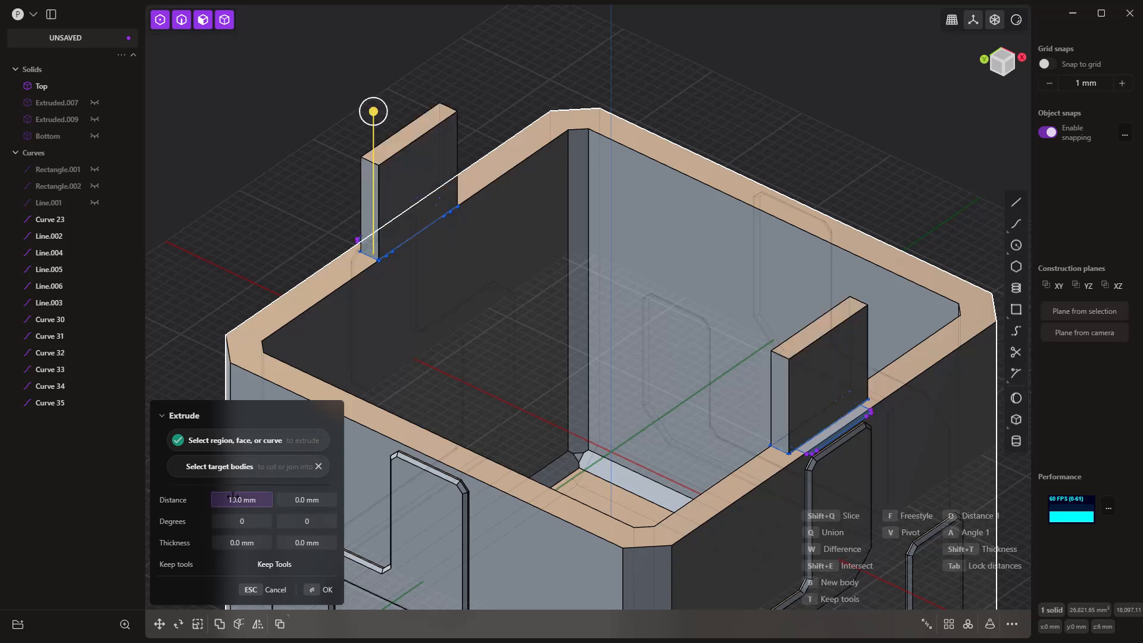
pyautogui.click(263, 500)
pyautogui.write('-10')
pyautogui.press('Return')
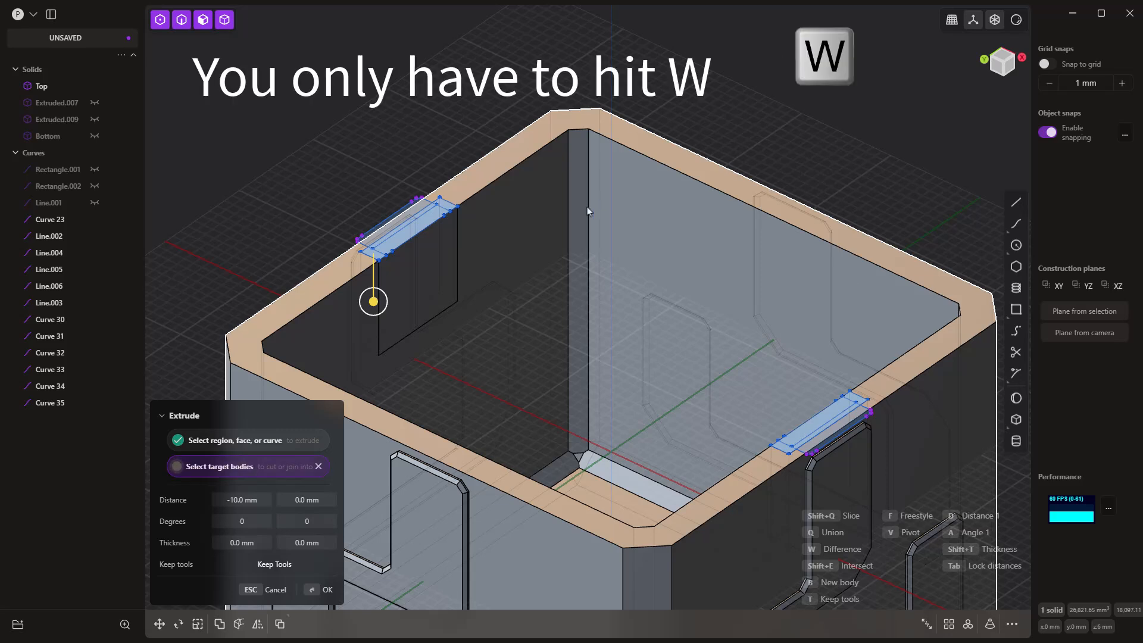
pyautogui.press('w')
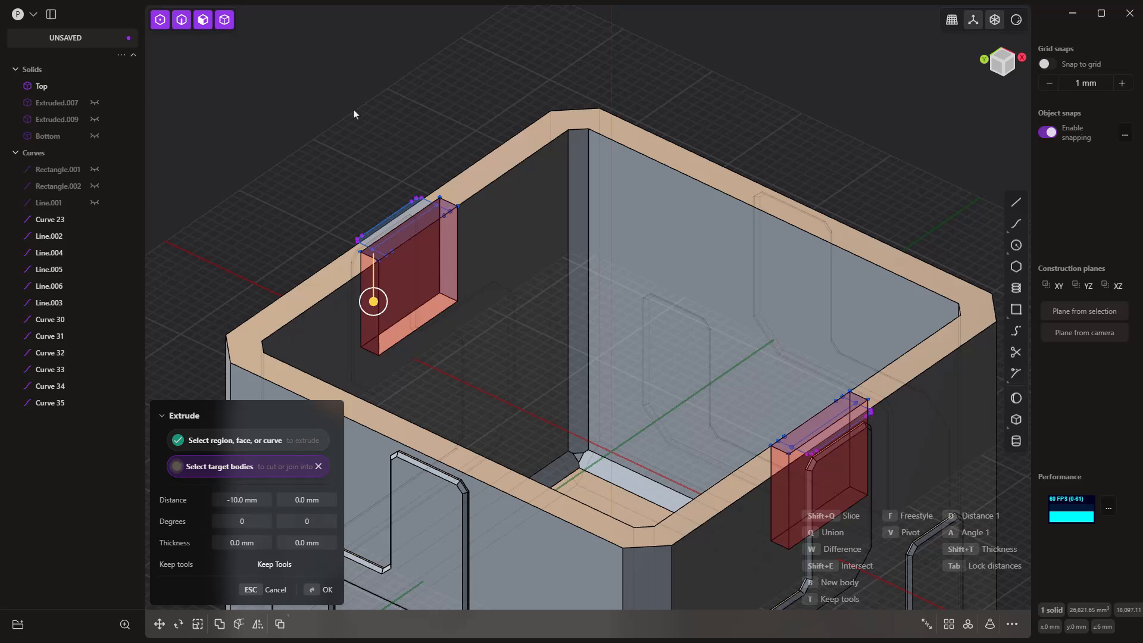
# Step: Hide Curve 32, Curve 33 and Curve 35 of the wide retaining rectangle on the negative X rim
pyautogui.click(400, 244)
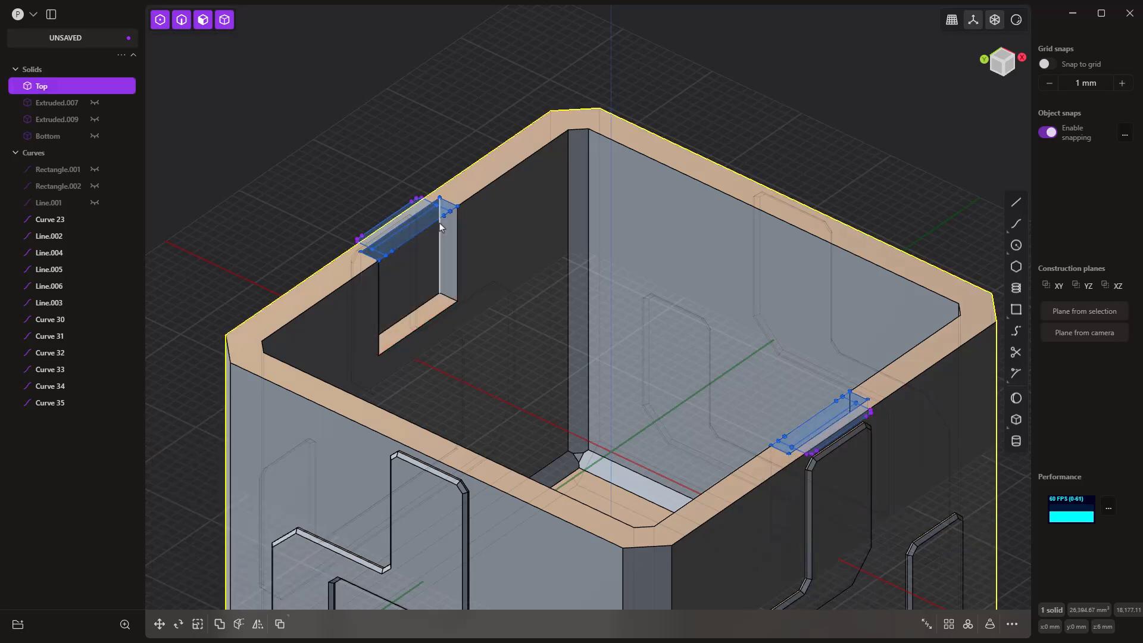
pyautogui.scroll(5, 440, 222)
pyautogui.click(447, 192)
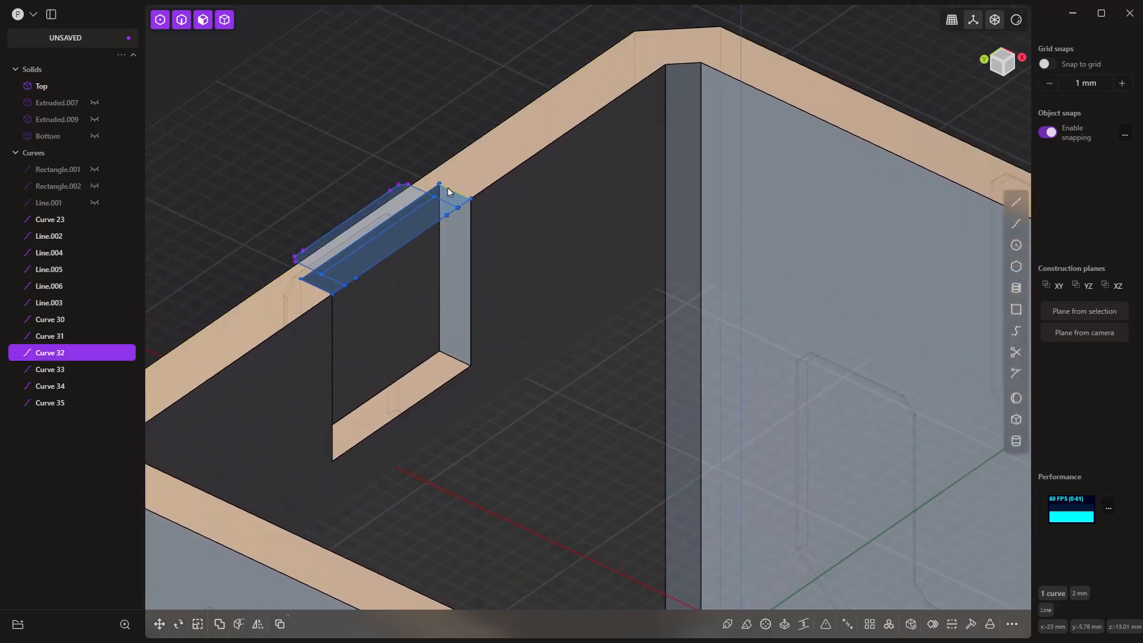
pyautogui.click(94, 353)
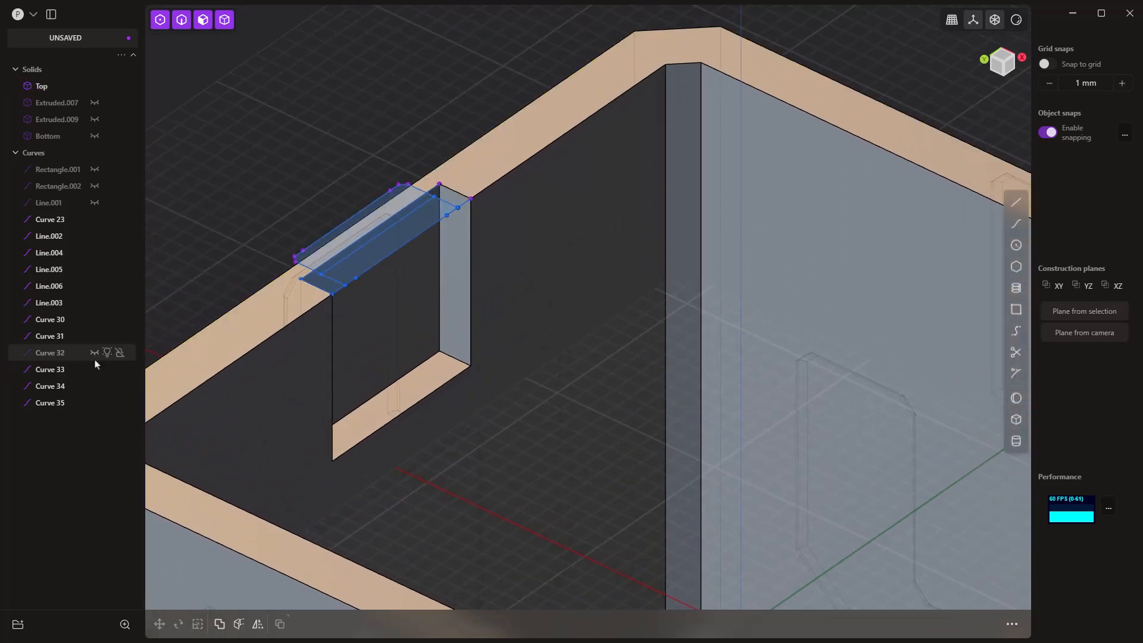
pyautogui.click(94, 369)
pyautogui.click(96, 385)
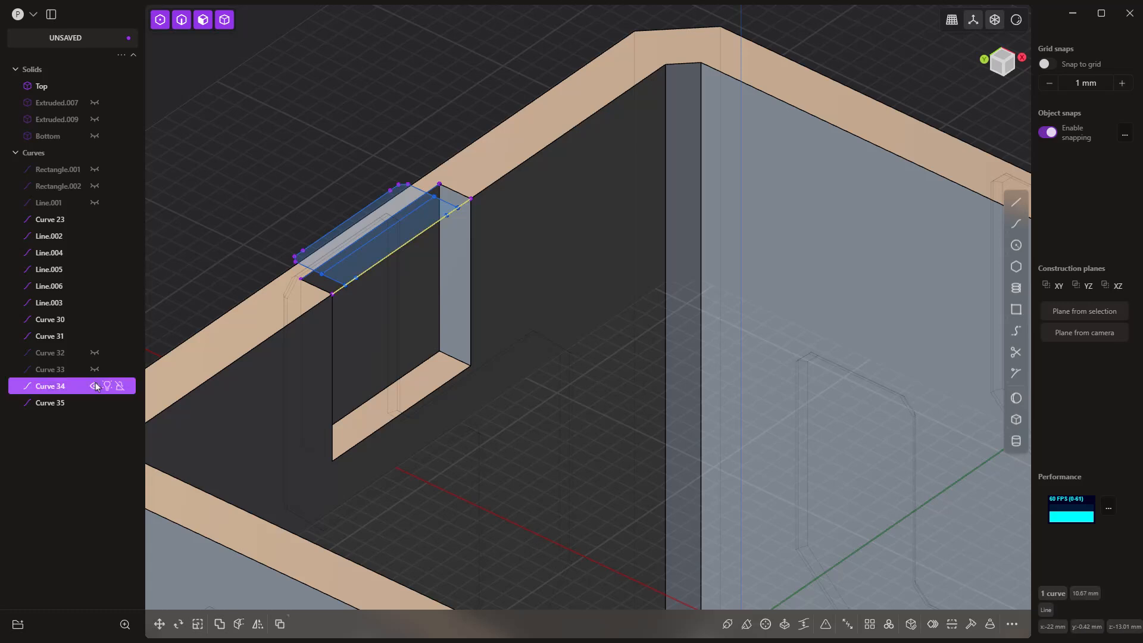
pyautogui.click(94, 402)
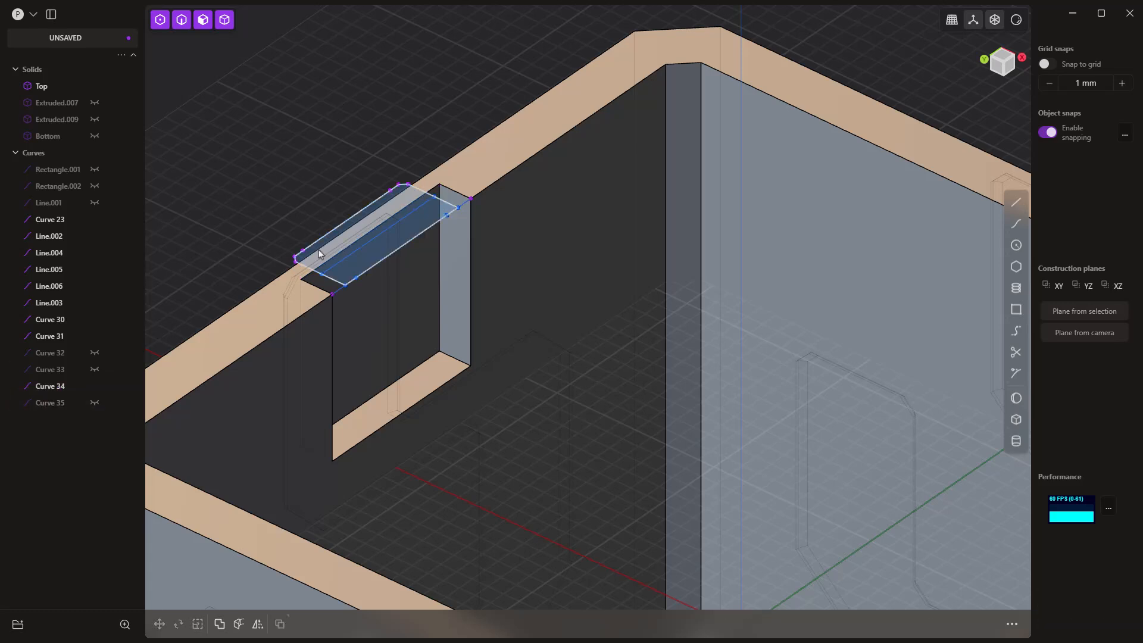
pyautogui.click(359, 262)
pyautogui.press('e')
pyautogui.scroll(3, 467, 231)
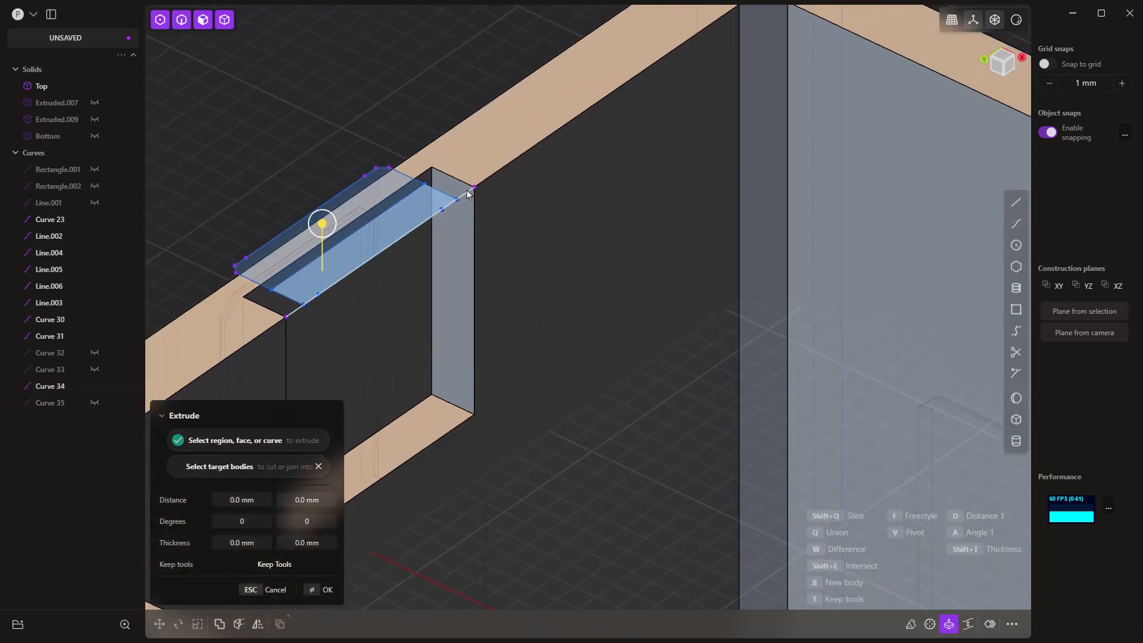
pyautogui.press('Escape')
# Step: Hide Curve 34, the remaining inner edge of the wide retaining rectangle on the negative X rim
pyautogui.click(467, 191)
pyautogui.press('h')
pyautogui.scroll(-10, 425, 89)
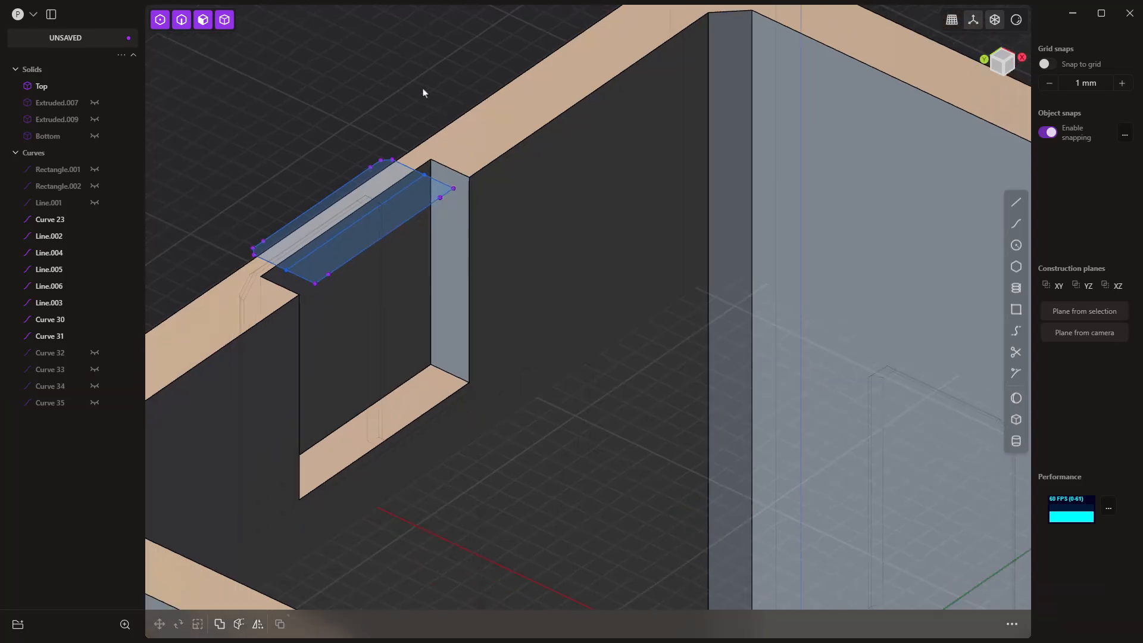
# Step: Hide the matching wide-rectangle curves Line.003, Line.004, Line.005 and Line.006 on the positive X rim
pyautogui.scroll(8, 831, 334)
pyautogui.scroll(2, 831, 333)
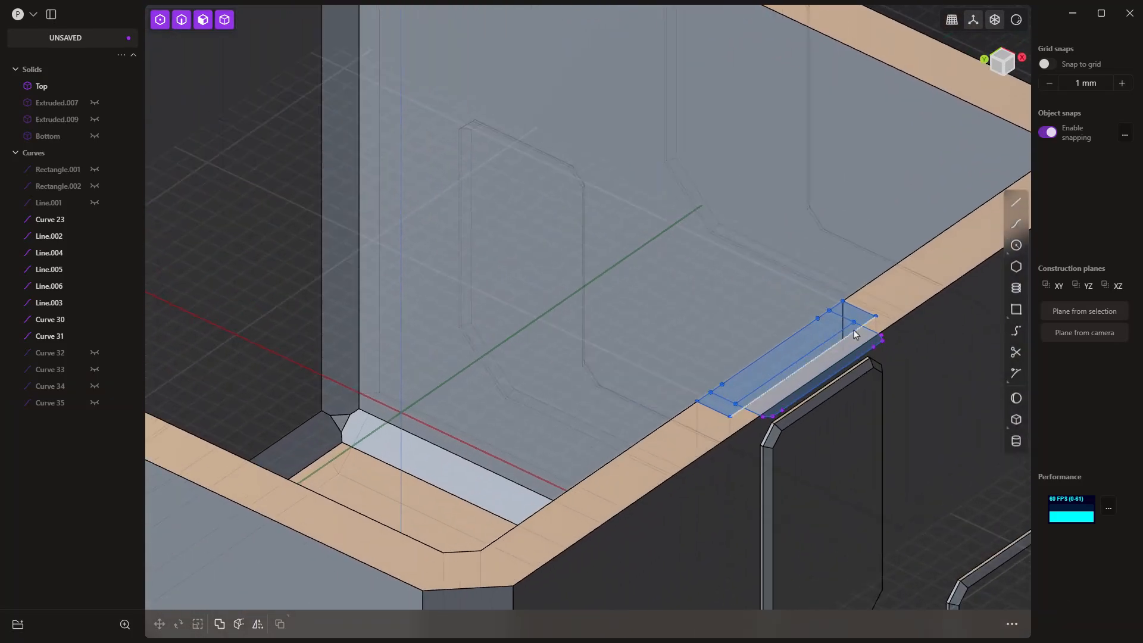
pyautogui.click(855, 337)
pyautogui.press('h')
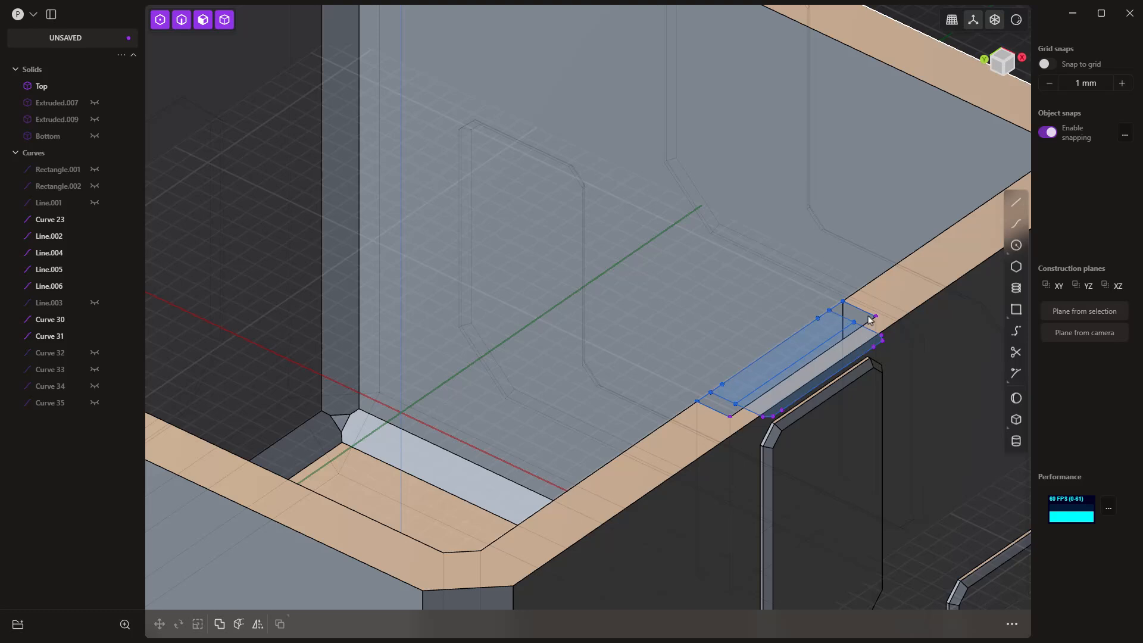
pyautogui.click(868, 320)
pyautogui.press('h')
pyautogui.click(837, 305)
pyautogui.press('h')
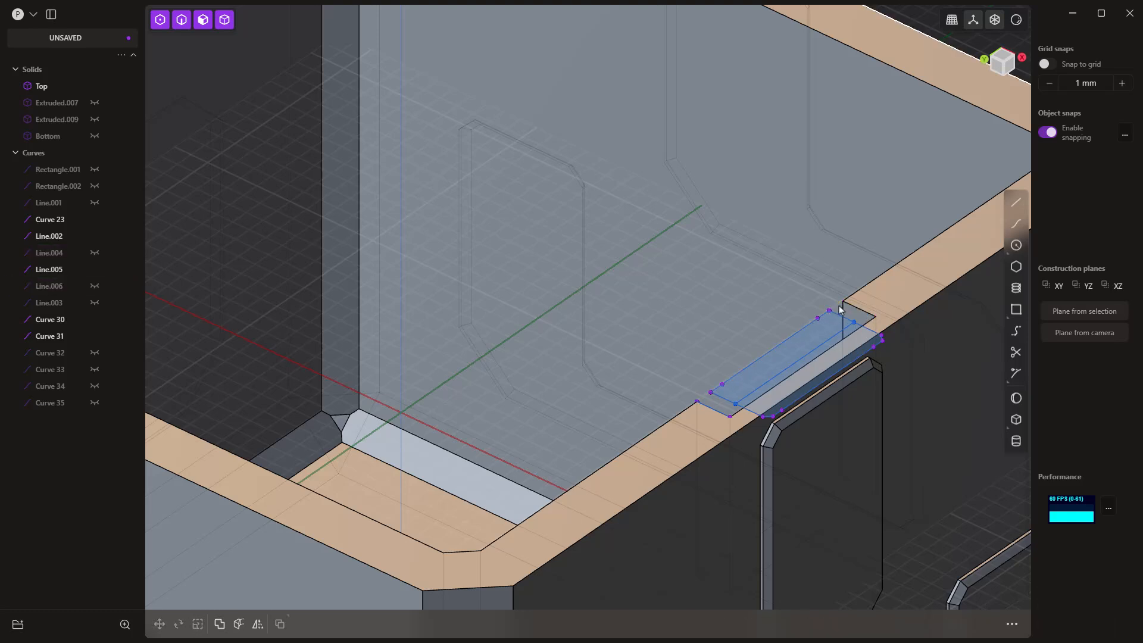
pyautogui.click(744, 399)
pyautogui.press('h')
# Step: Show the two X-side dot solids, Extruded.007 and Extruded.009, above the cutouts
pyautogui.moveTo(768, 387); pyautogui.dragTo(794, 368, button='middle')
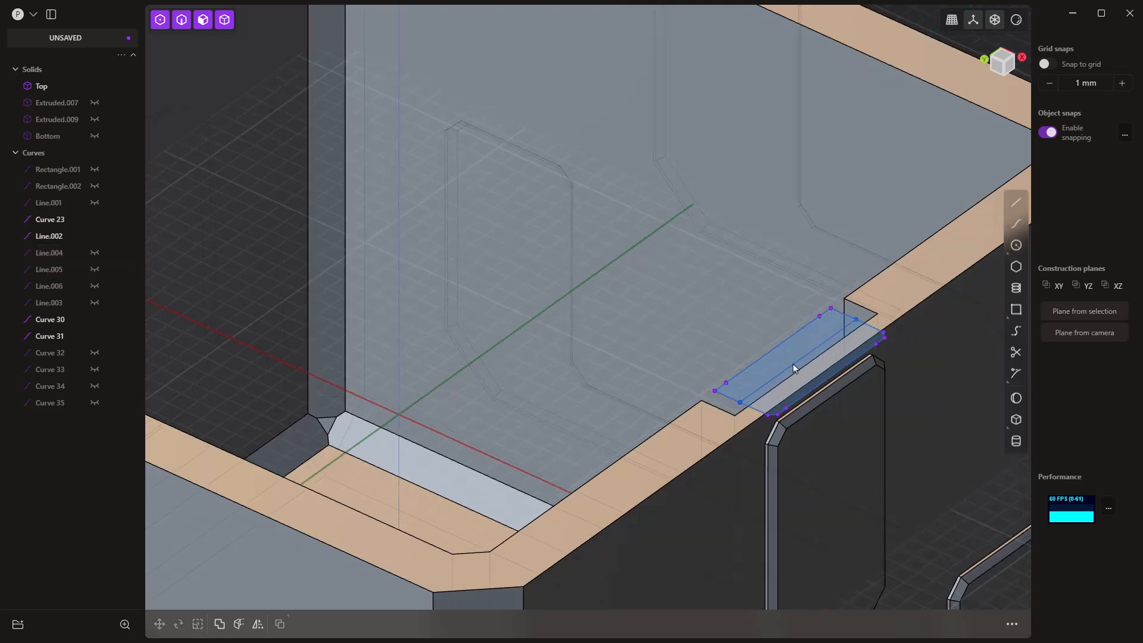
pyautogui.scroll(-2, 794, 363)
pyautogui.press('e')
pyautogui.scroll(-4, 792, 351)
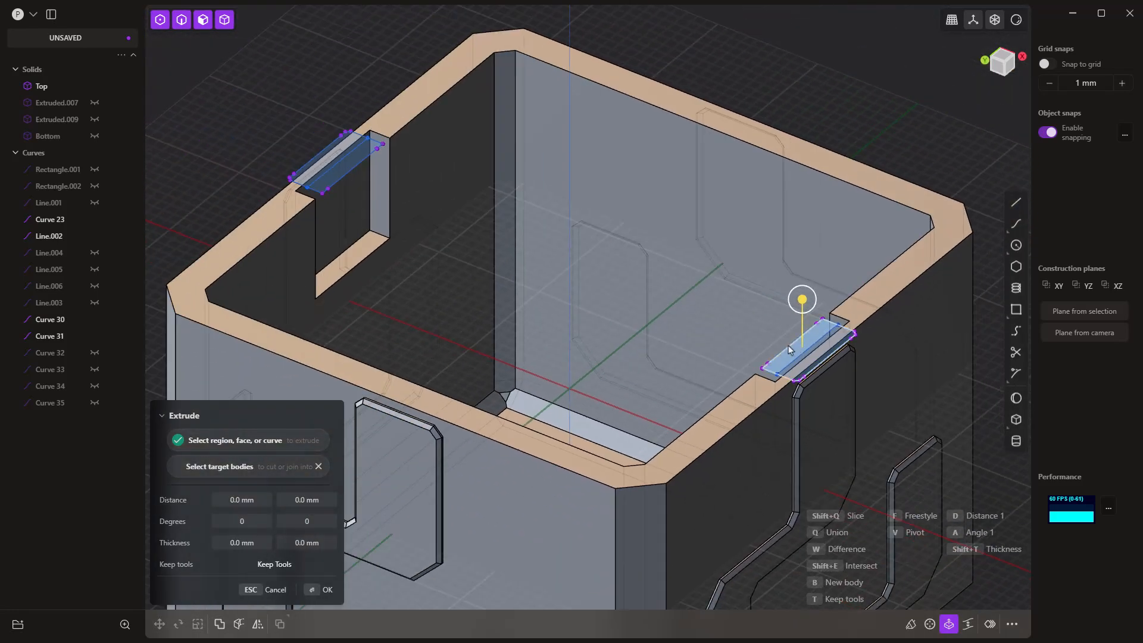
pyautogui.click(95, 122)
pyautogui.press('Return')
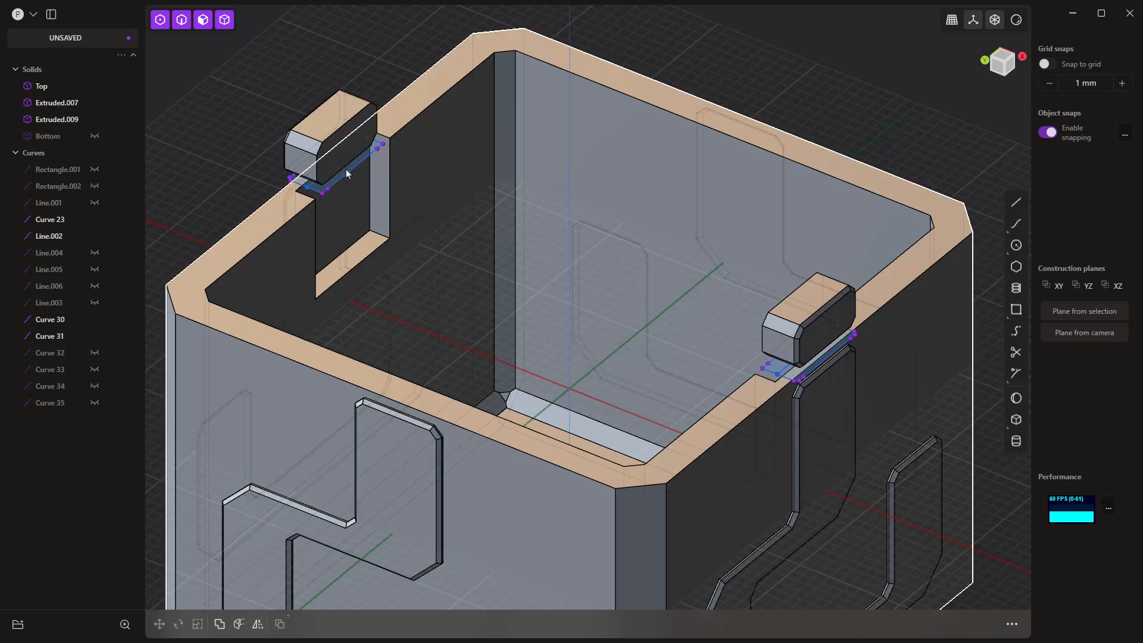
# Step: Select the narrower inner retaining-profile regions beneath the dots on both X rims as the extrusion profiles
pyautogui.scroll(2, 347, 172)
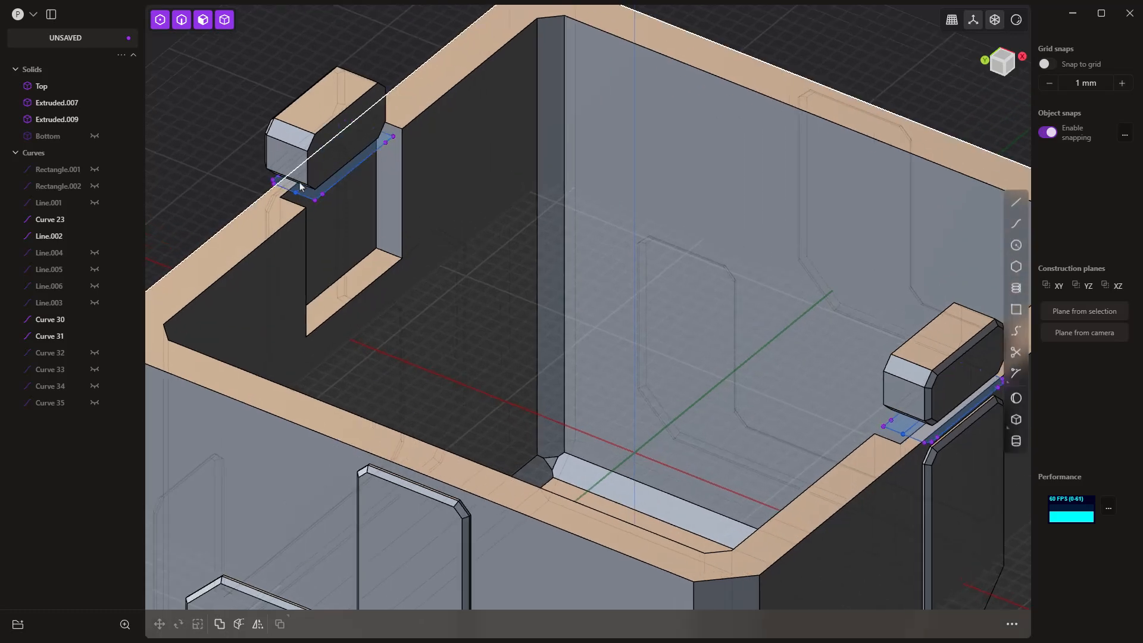
pyautogui.scroll(3, 315, 190)
pyautogui.press('e')
pyautogui.scroll(-4, 312, 194)
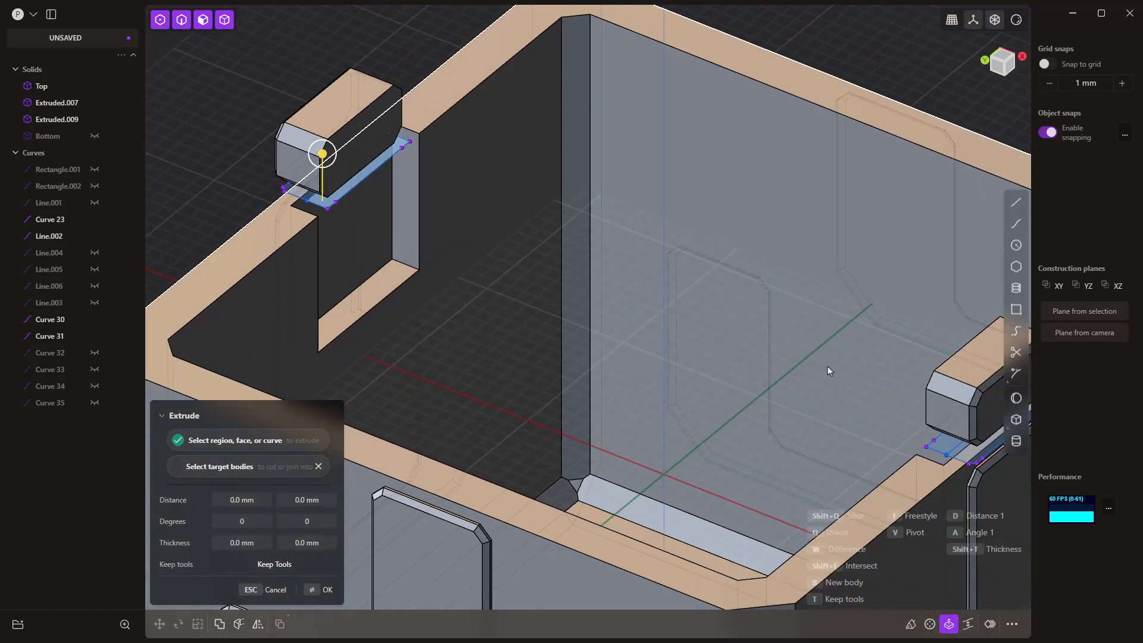
pyautogui.scroll(1, 819, 404)
pyautogui.click(827, 406)
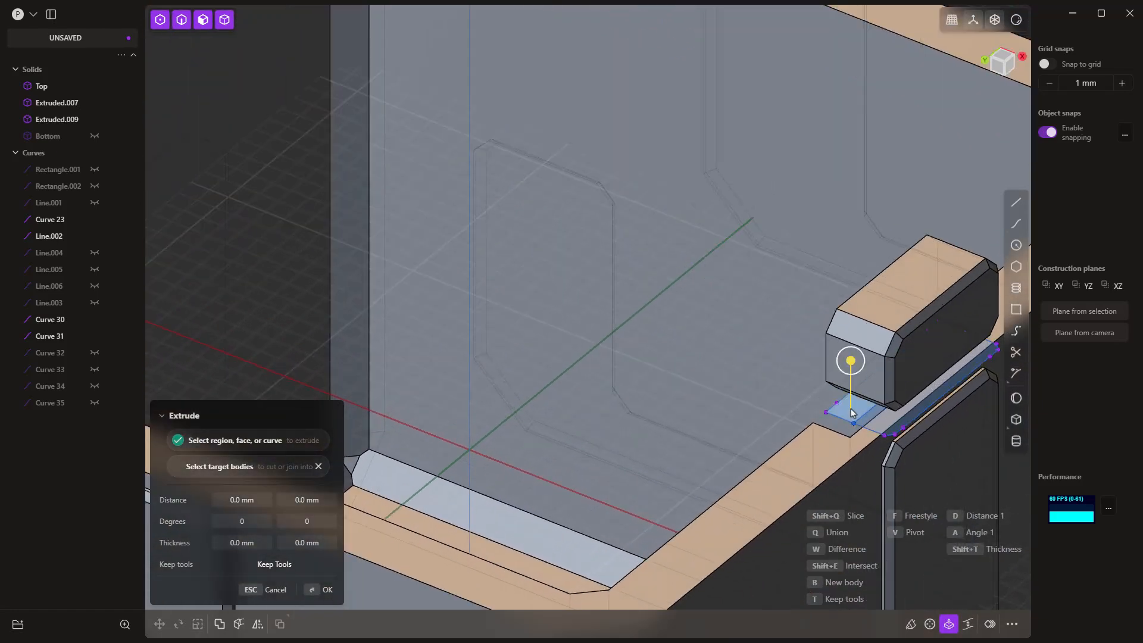
pyautogui.moveTo(828, 406); pyautogui.dragTo(947, 384, button='middle')
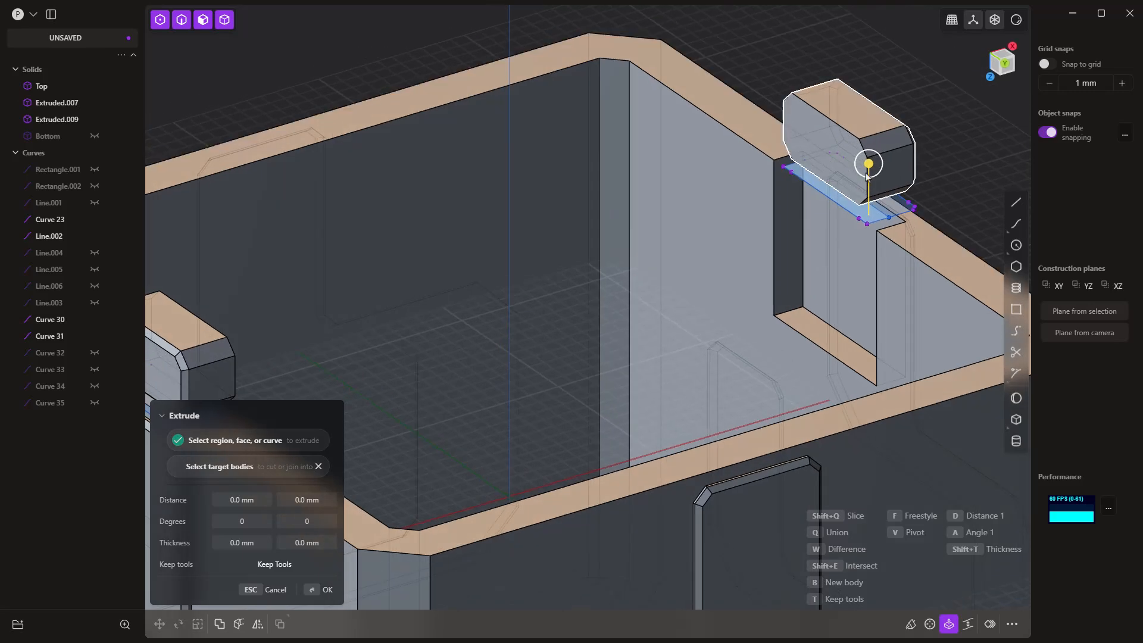
pyautogui.moveTo(867, 169); pyautogui.dragTo(832, 329)
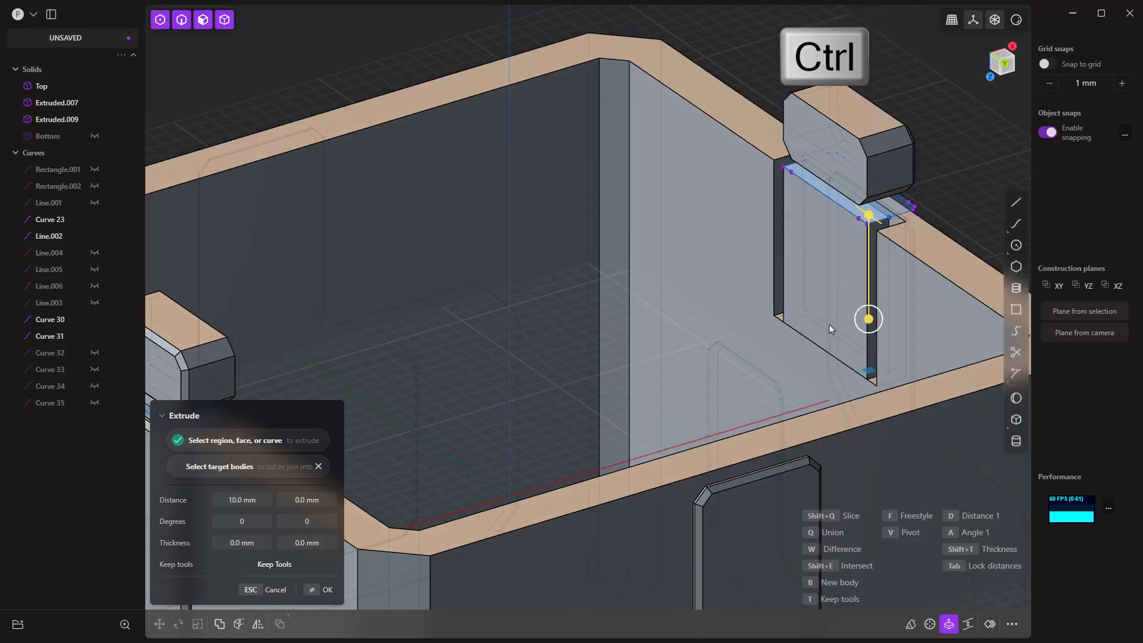
pyautogui.moveTo(311, 500); pyautogui.dragTo(250, 500)
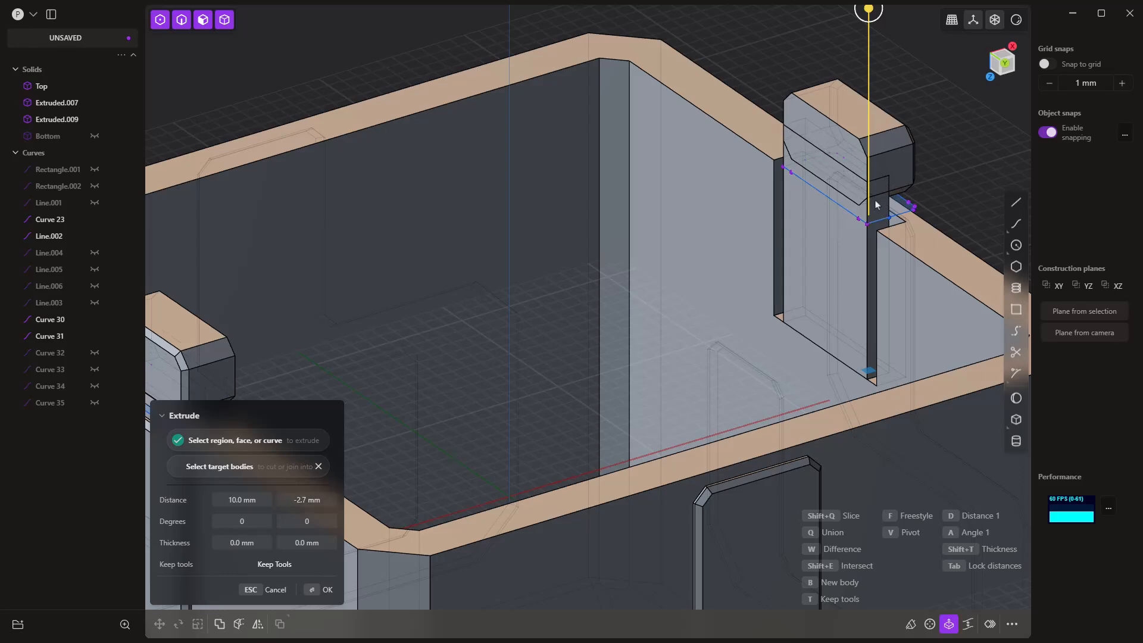
pyautogui.scroll(5, 876, 192)
pyautogui.moveTo(873, 188); pyautogui.dragTo(903, 187, button='middle')
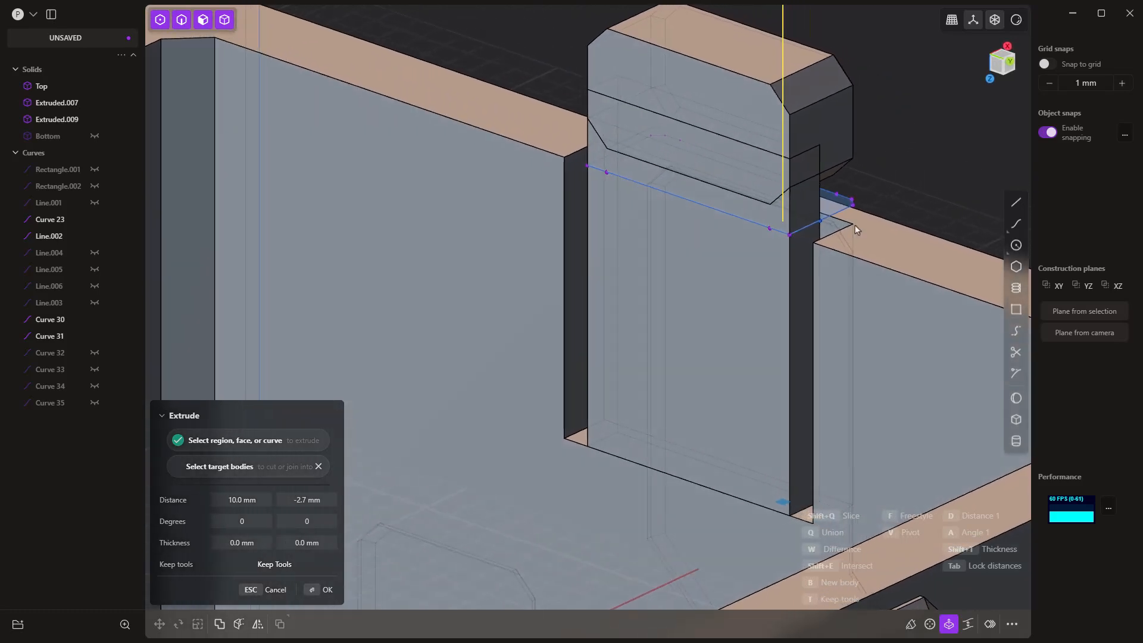
pyautogui.moveTo(856, 230); pyautogui.dragTo(790, 236, button='middle')
pyautogui.moveTo(827, 236); pyautogui.dragTo(839, 204, button='middle')
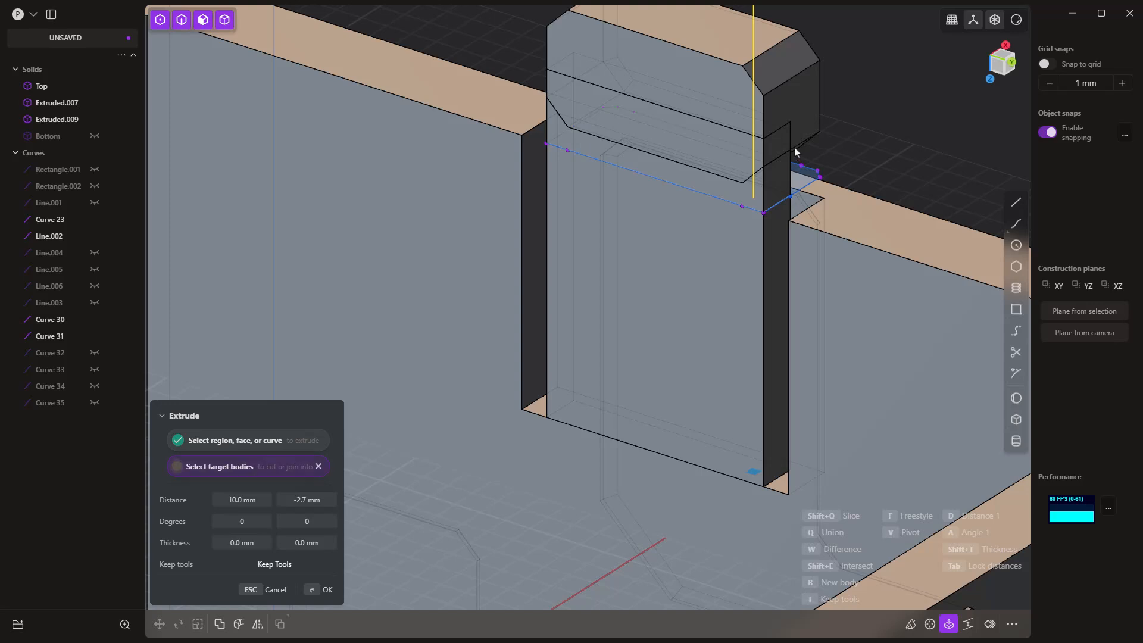
pyautogui.click(807, 121)
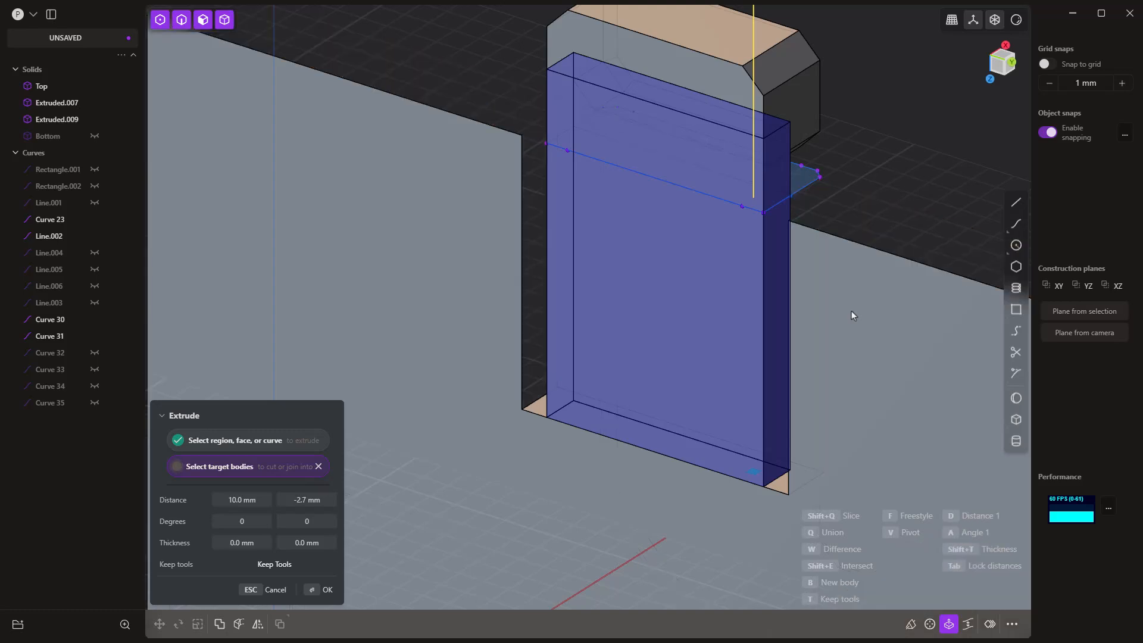
pyautogui.scroll(-8, 801, 225)
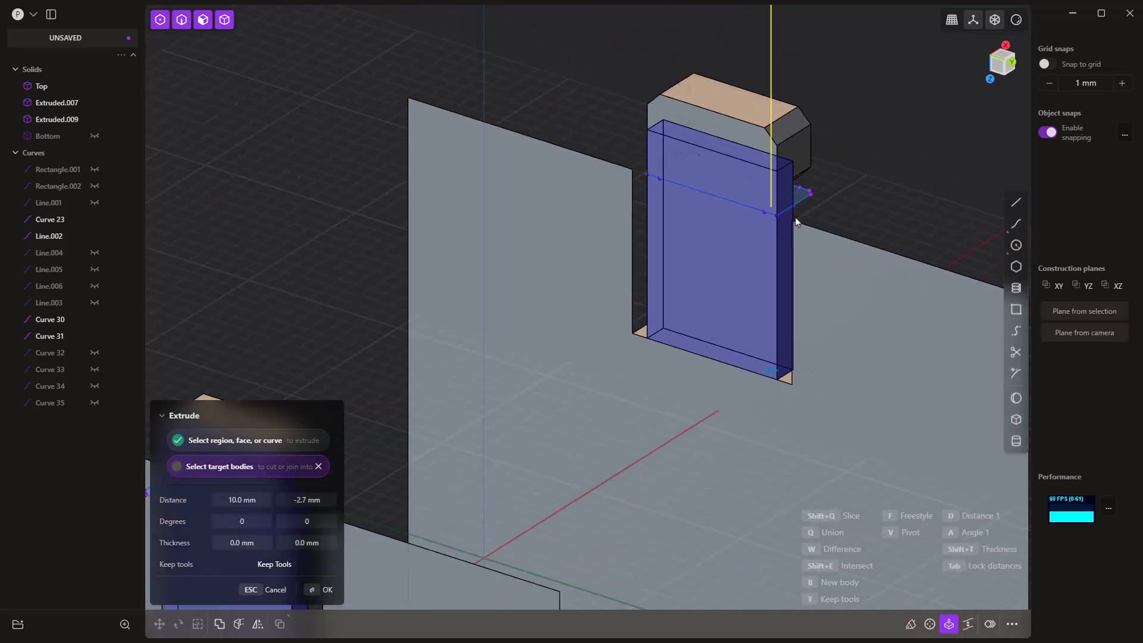
pyautogui.moveTo(784, 353); pyautogui.dragTo(722, 352, button='middle')
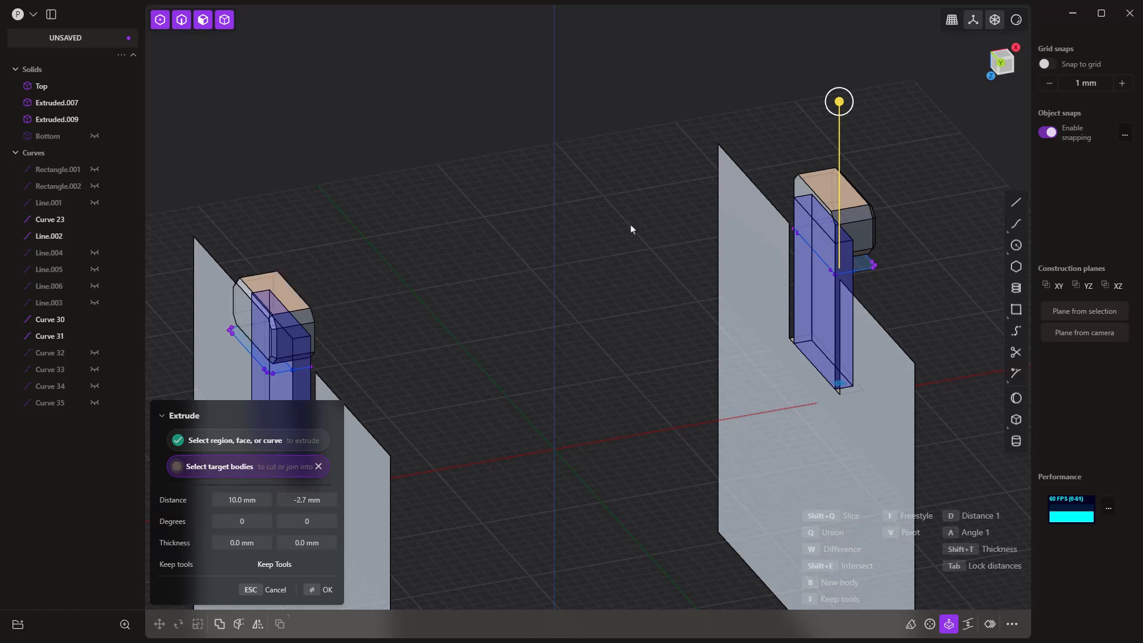
pyautogui.press('Return')
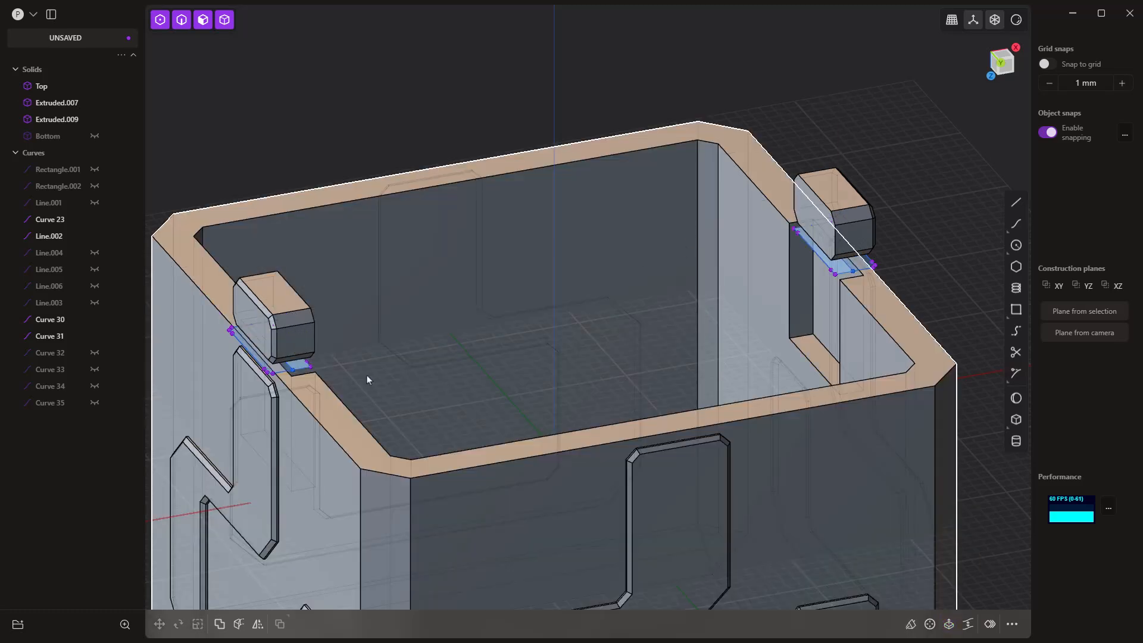
# Step: Extrude the selected retaining regions as new bodies, 10.0 mm down into the cutouts and -2.4 mm the other way into the dots
pyautogui.press('e')
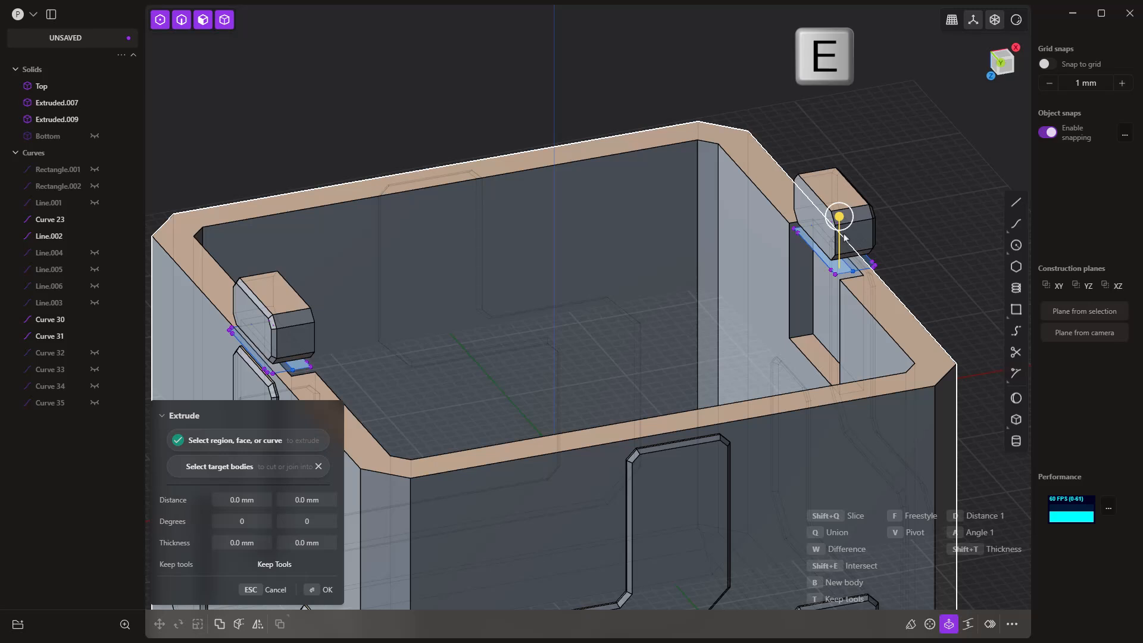
pyautogui.moveTo(841, 221); pyautogui.dragTo(808, 350)
pyautogui.press('ctrl')
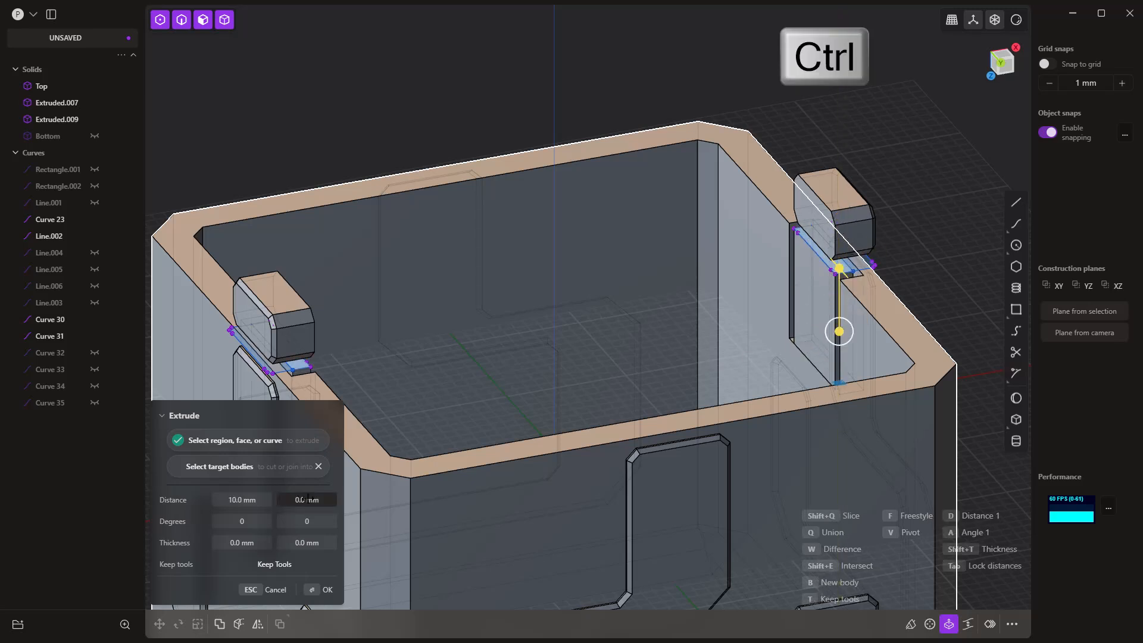
pyautogui.moveTo(308, 499); pyautogui.dragTo(302, 499)
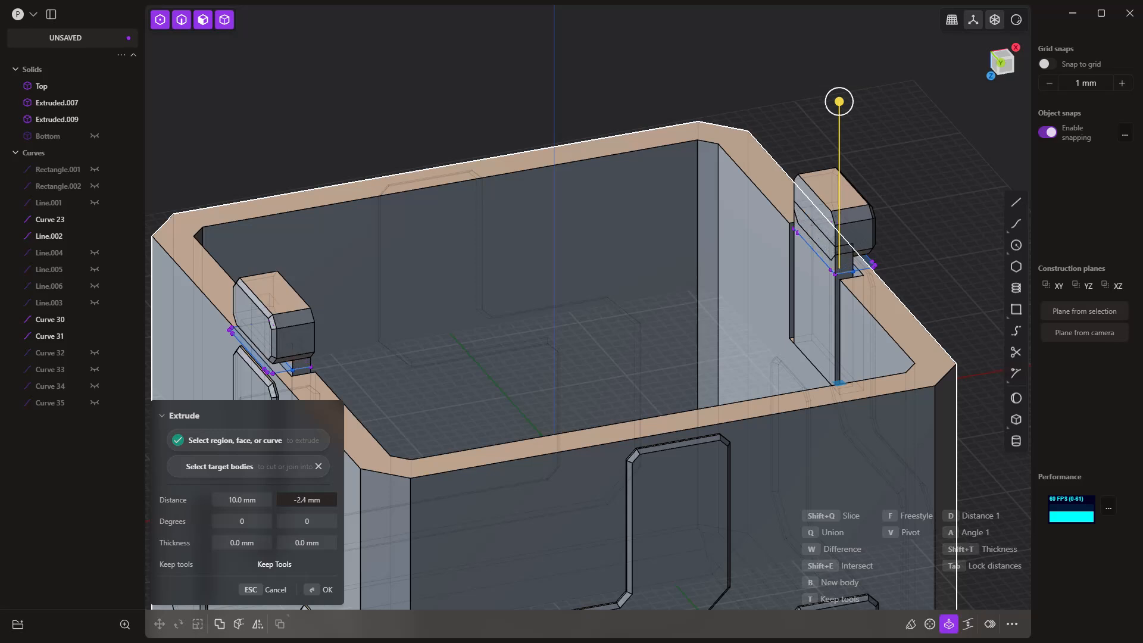
pyautogui.press('Return')
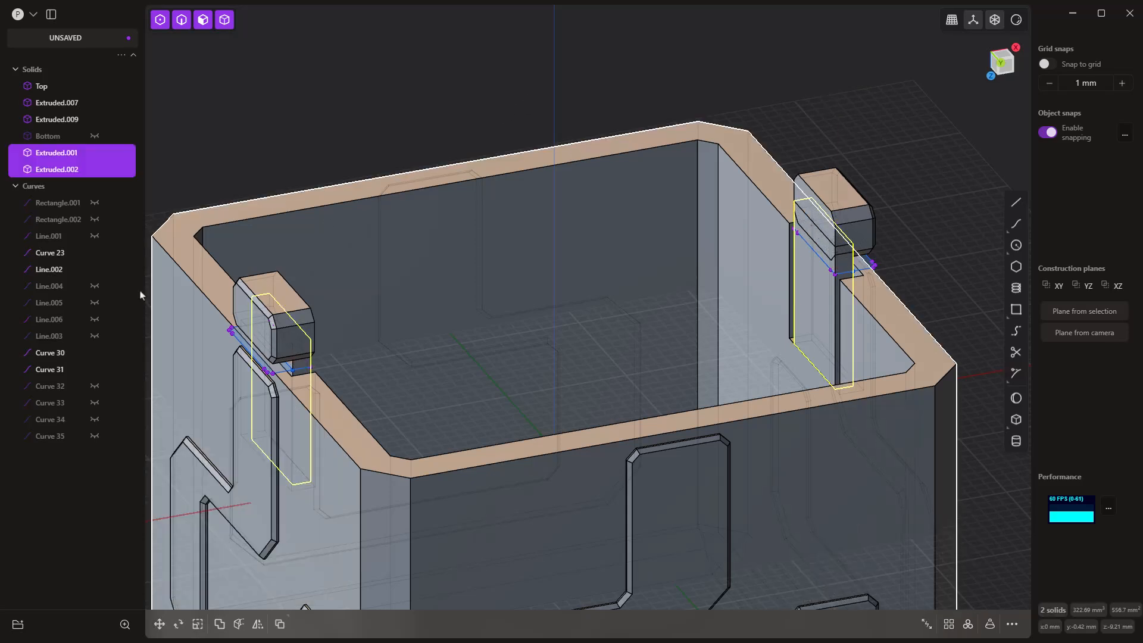
# Step: Hide the remaining visible profile curves: Curve 23, Line.002, Curve 30 and Curve 31
pyautogui.click(94, 252)
pyautogui.click(94, 269)
pyautogui.click(94, 353)
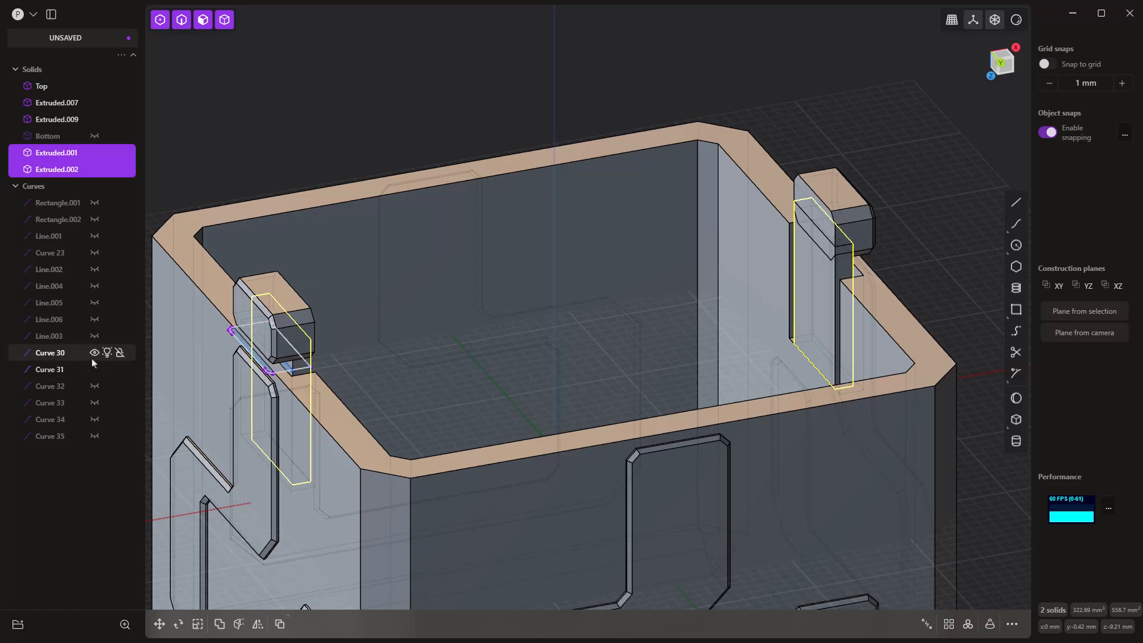
pyautogui.click(94, 369)
pyautogui.scroll(-3, 536, 328)
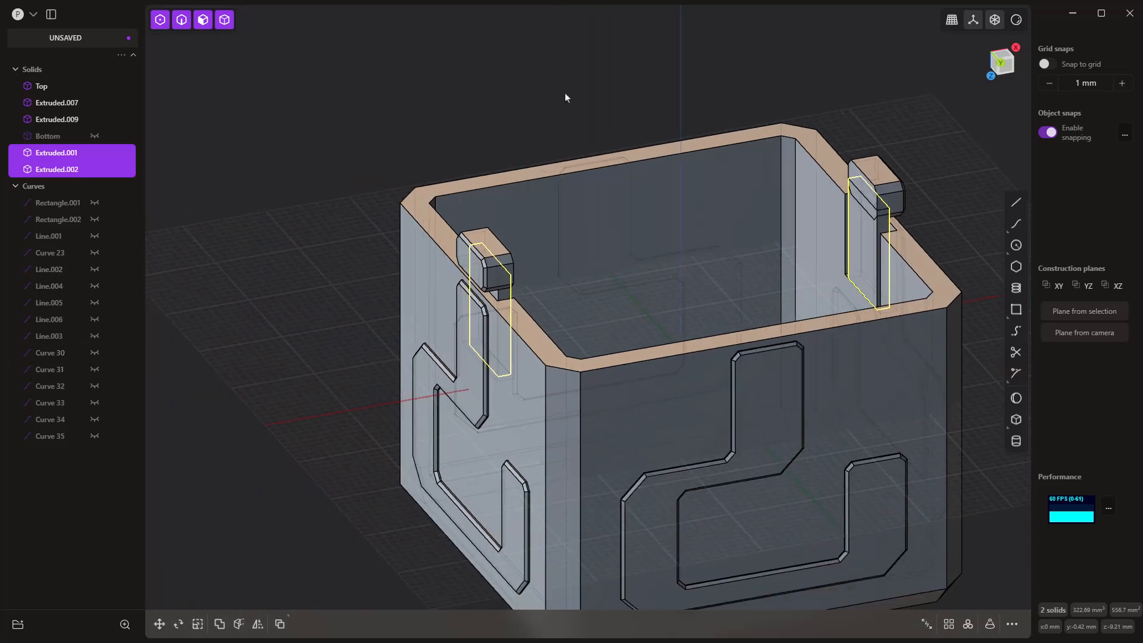
# Step: Union the Top body with both X-side dots and their two extruded retainers
pyautogui.moveTo(304, 62); pyautogui.dragTo(1021, 640)
pyautogui.scroll(-2, 908, 491)
pyautogui.keyDown('shift'); pyautogui.moveTo(909, 489); pyautogui.dragTo(739, 372, button='middle'); pyautogui.keyUp('shift')
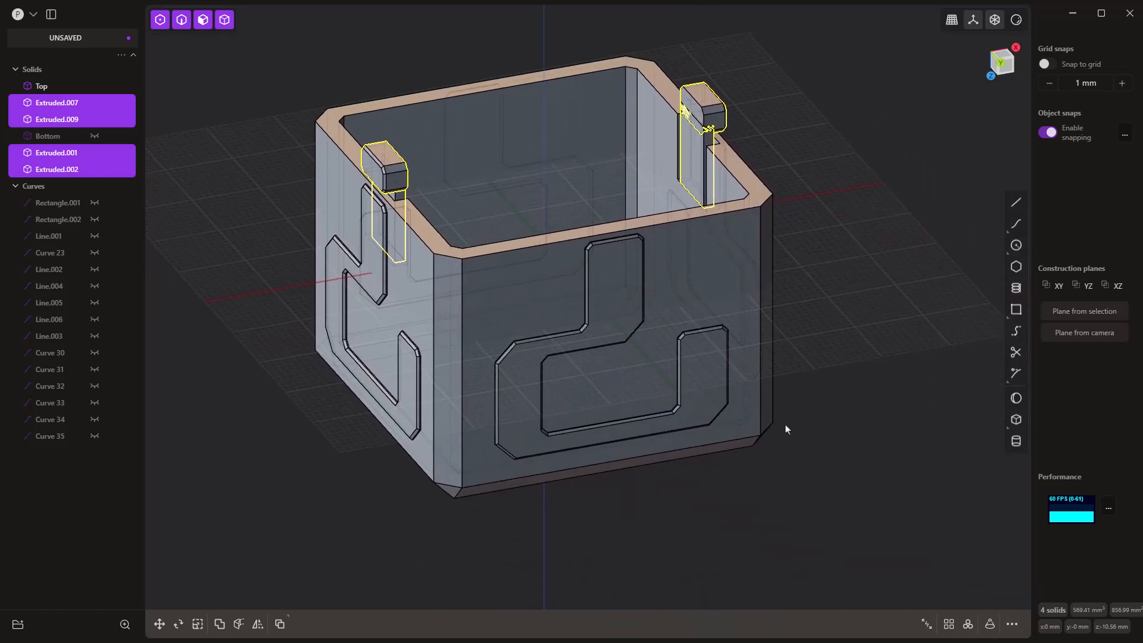
pyautogui.keyDown('shift'); pyautogui.click(755, 398); pyautogui.keyUp('shift')
pyautogui.press('q')
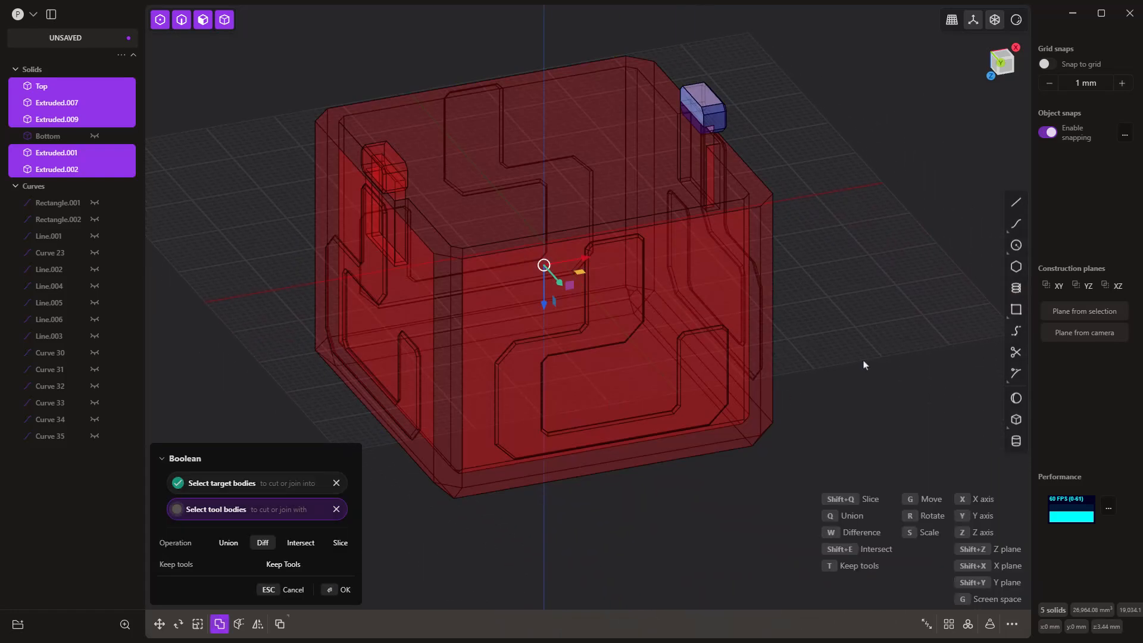
pyautogui.press('q')
pyautogui.rightClick(872, 156)
pyautogui.click(885, 303)
pyautogui.moveTo(885, 304); pyautogui.dragTo(852, 411, button='middle')
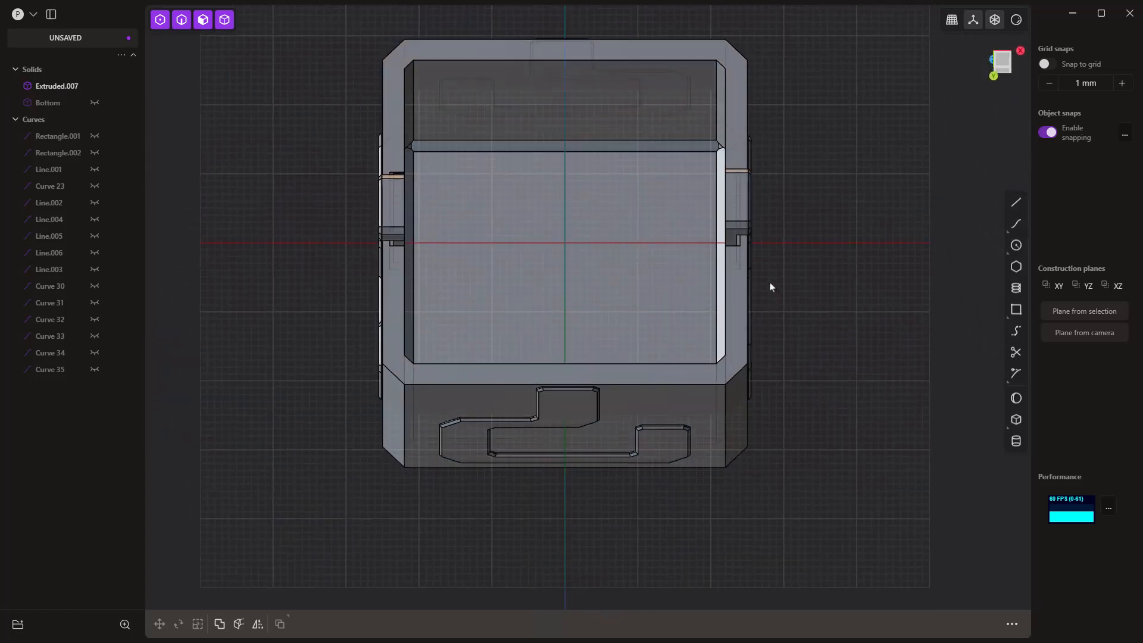
pyautogui.scroll(10, 738, 241)
pyautogui.moveTo(738, 237)
pyautogui.mouseDown(button='middle')
pyautogui.moveTo(734, 259)
pyautogui.moveTo(777, 243)
pyautogui.moveTo(732, 259)
pyautogui.moveTo(728, 235)
pyautogui.mouseUp(button='middle')
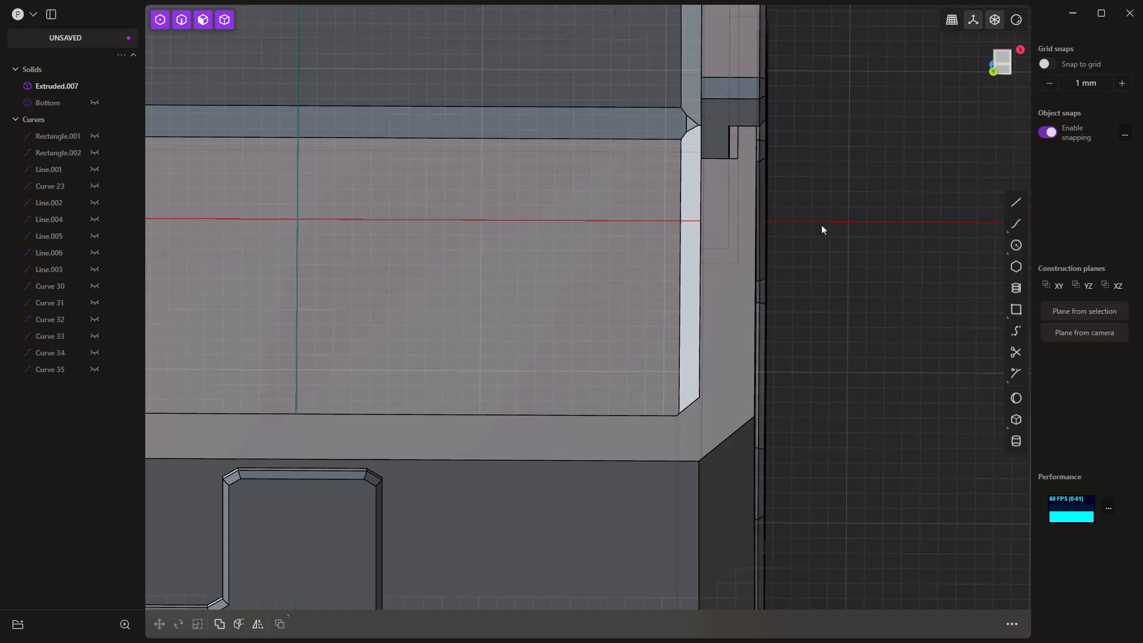
# Step: Begin a 0.8 mm fillet on the base edge of the +X retainer arm and turn off face display for a wireframe view
pyautogui.moveTo(832, 237); pyautogui.dragTo(893, 215, button='middle')
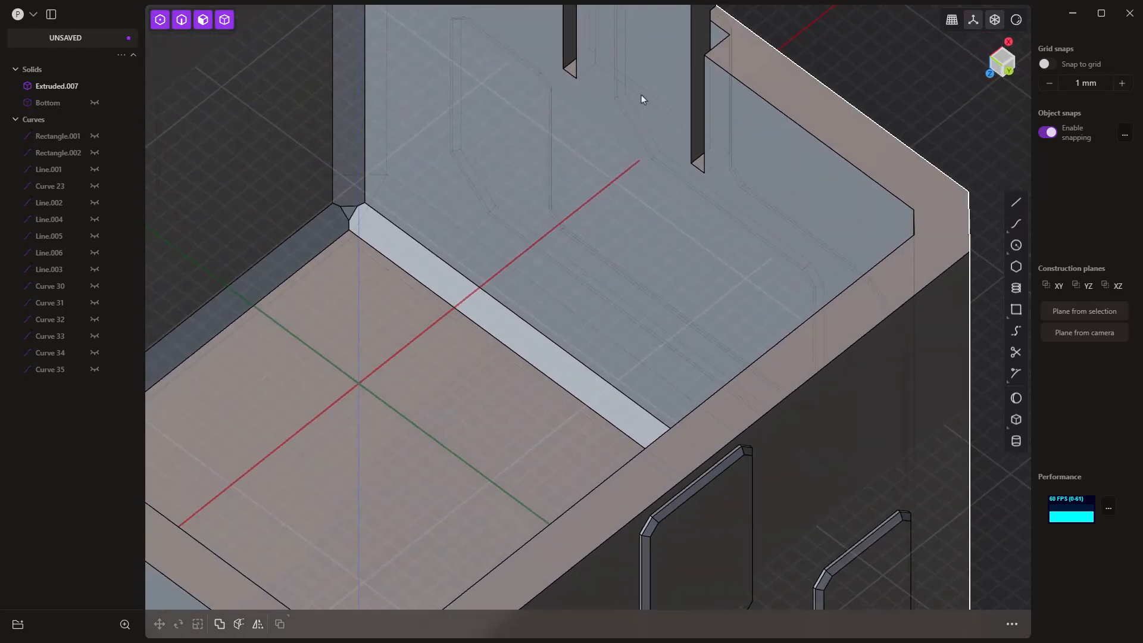
pyautogui.click(642, 98)
pyautogui.press('f')
pyautogui.moveTo(644, 102); pyautogui.dragTo(639, 79)
pyautogui.scroll(5, 722, 148)
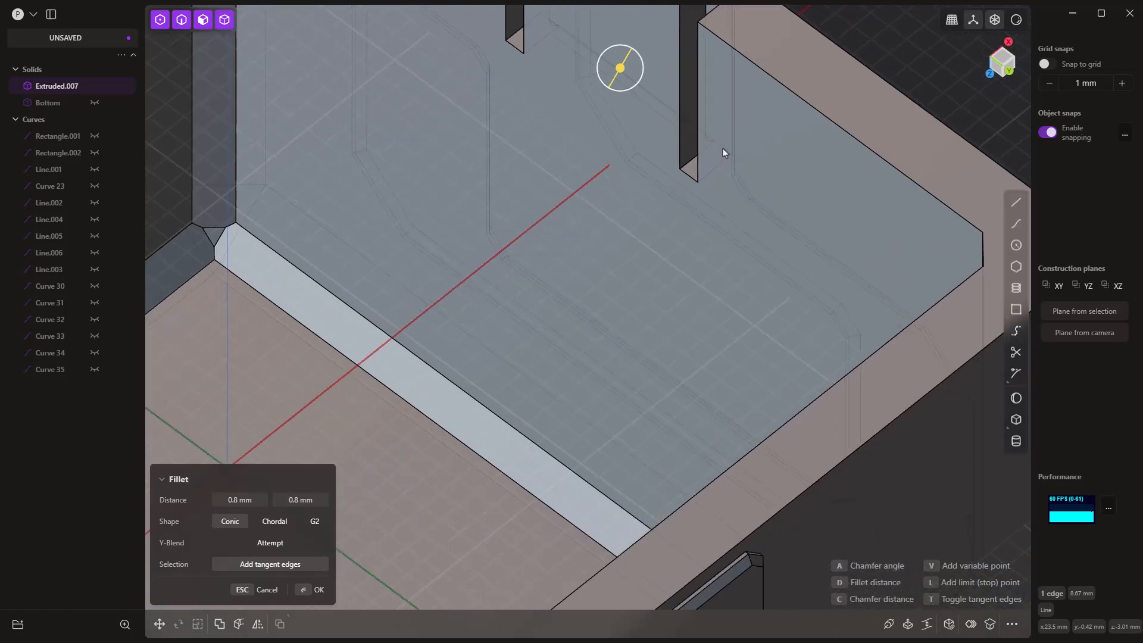
pyautogui.moveTo(723, 150); pyautogui.dragTo(674, 145, button='middle')
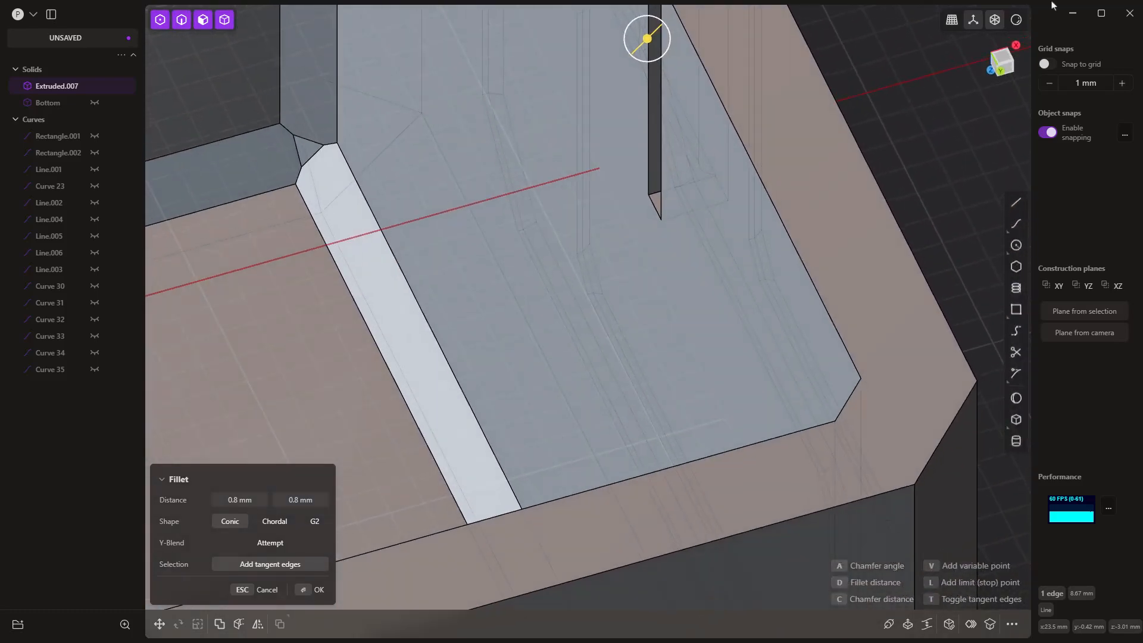
pyautogui.click(1016, 22)
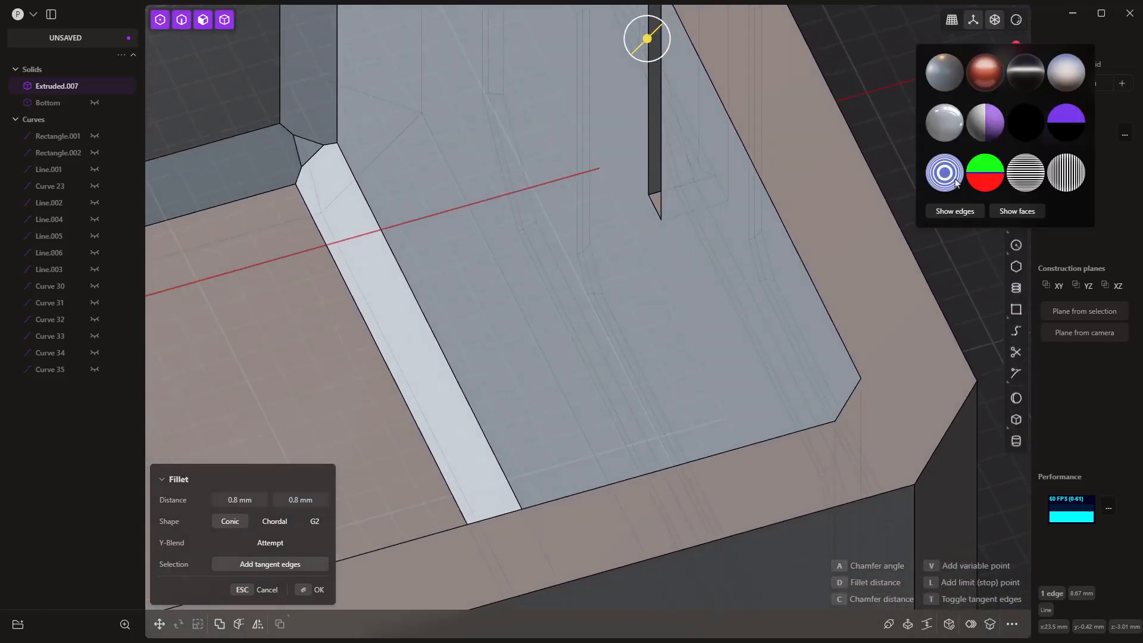
pyautogui.click(1002, 211)
# Step: Change the fillet to a -0.5 mm chamfer, including the matching base edge of the opposite retainer arm
pyautogui.moveTo(815, 201)
pyautogui.mouseDown(button='middle')
pyautogui.moveTo(771, 162)
pyautogui.moveTo(734, 153)
pyautogui.moveTo(755, 80)
pyautogui.moveTo(681, 222)
pyautogui.moveTo(669, 176)
pyautogui.mouseUp(button='middle')
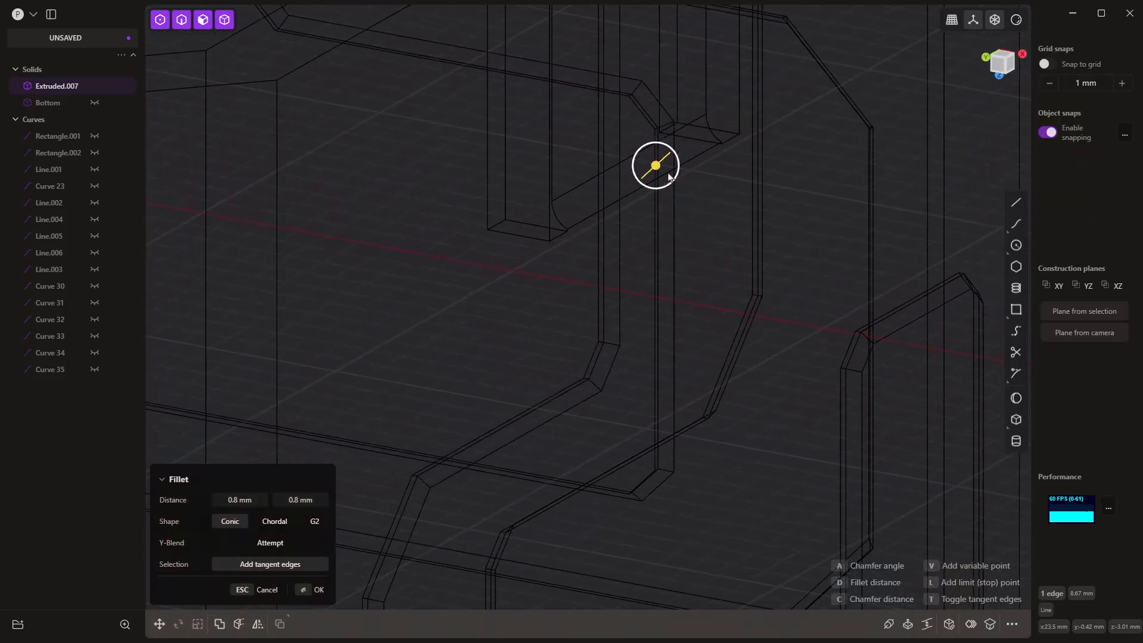
pyautogui.moveTo(653, 169); pyautogui.dragTo(631, 191)
pyautogui.moveTo(631, 190); pyautogui.dragTo(465, 180, button='middle')
pyautogui.scroll(3, 465, 180)
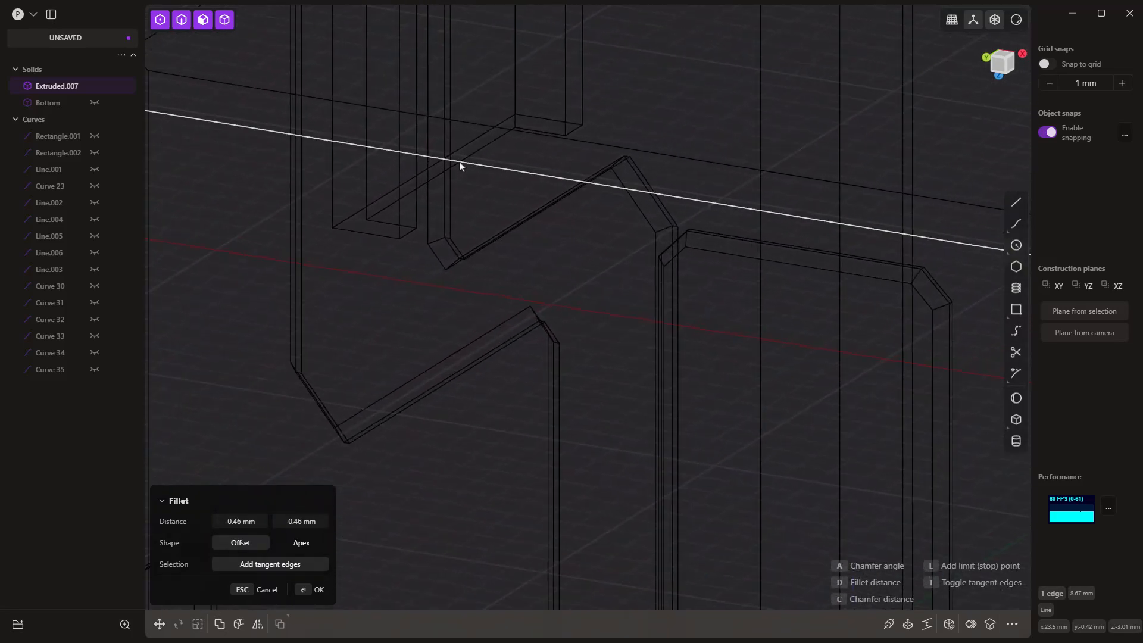
pyautogui.moveTo(459, 171); pyautogui.dragTo(333, 357, button='middle')
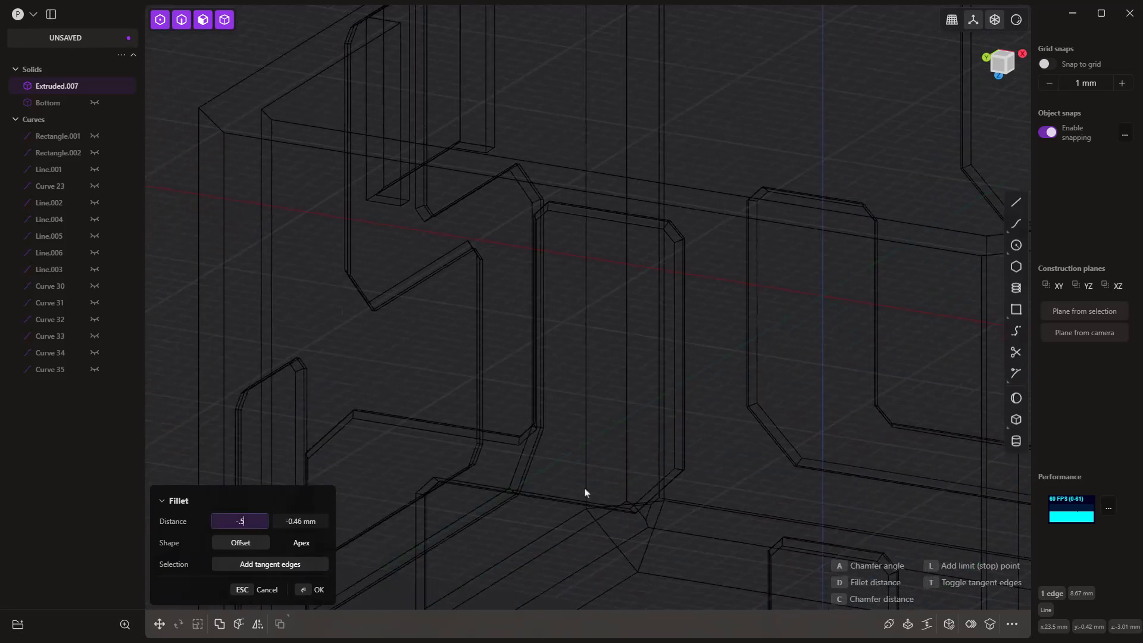
pyautogui.press('Tab')
pyautogui.write('-')
pyautogui.press('Return')
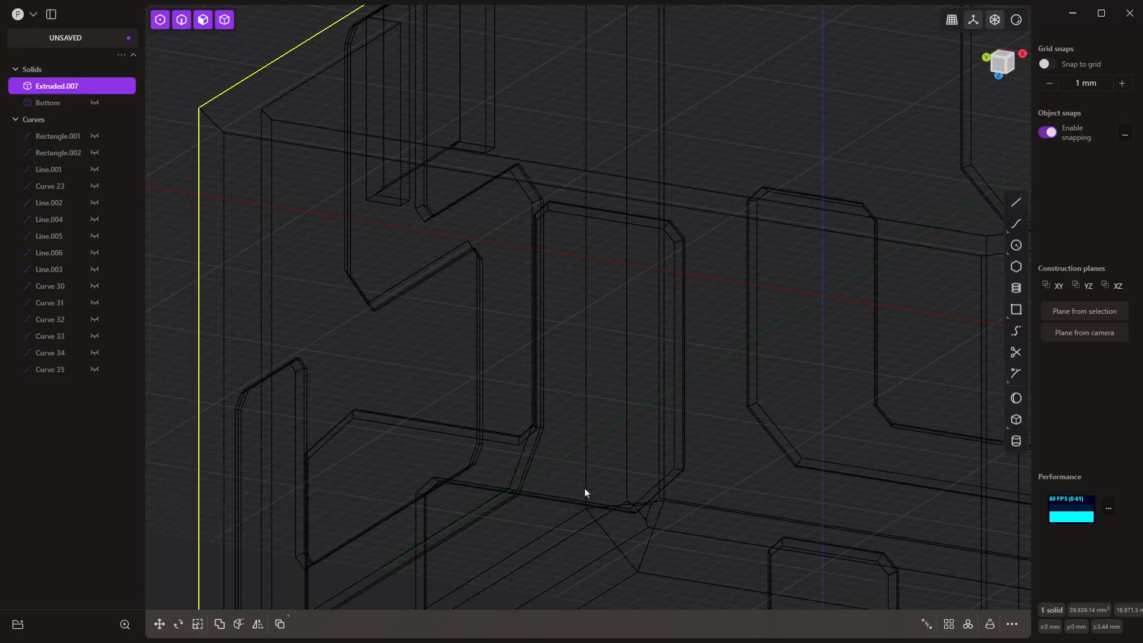
# Step: Turn face display back on and clear the body selection
pyautogui.scroll(-8, 430, 198)
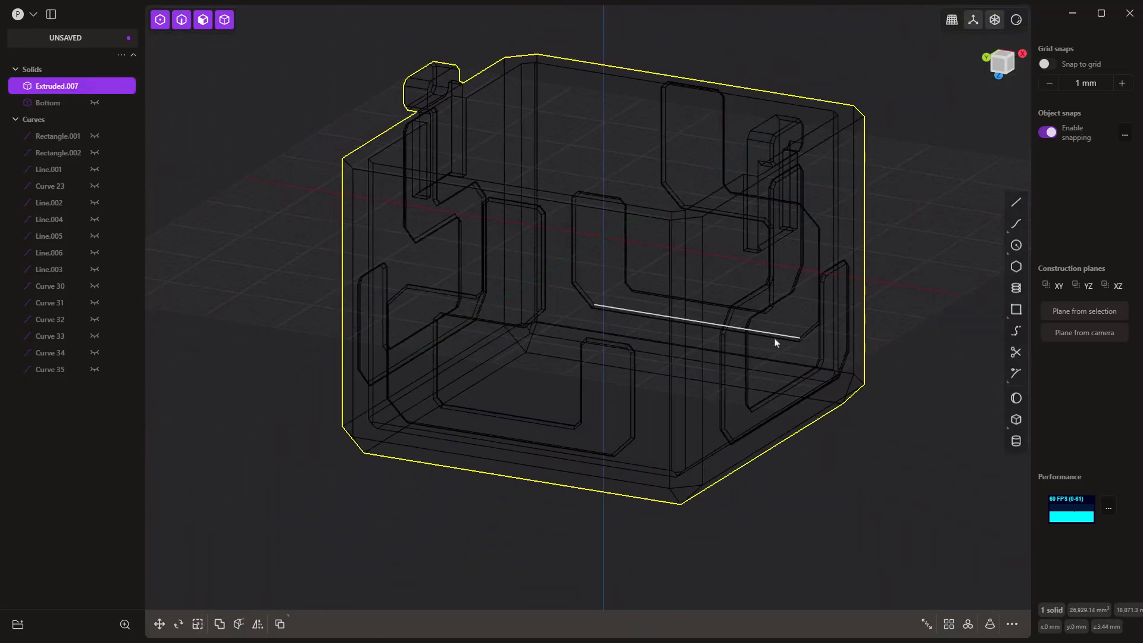
pyautogui.moveTo(777, 356); pyautogui.dragTo(779, 251, button='middle')
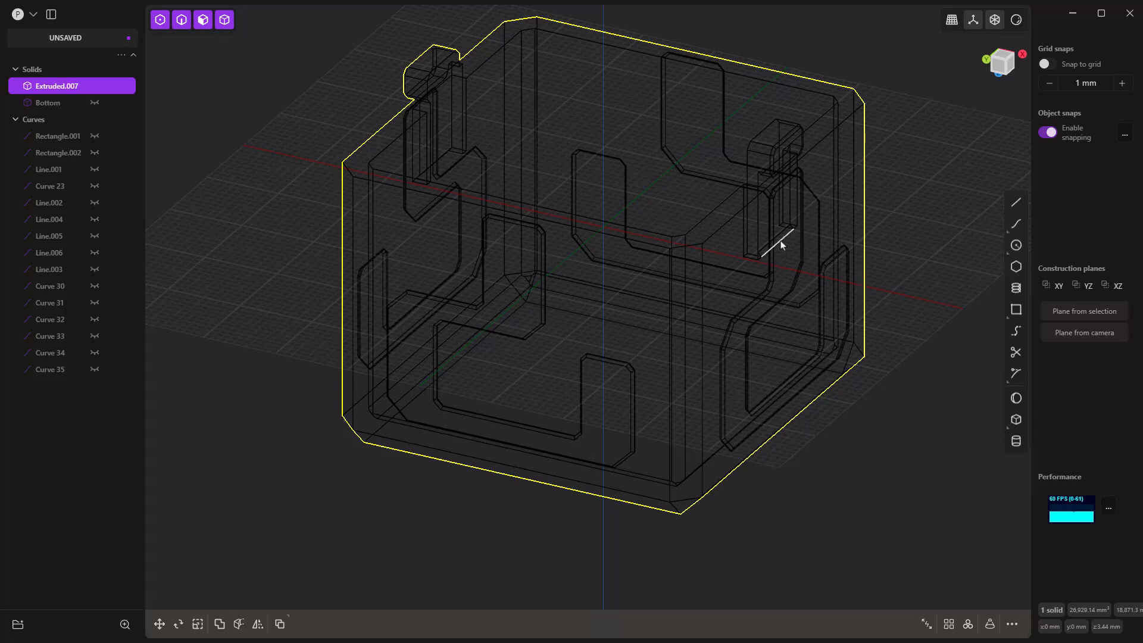
pyautogui.moveTo(783, 149); pyautogui.dragTo(799, 128, button='middle')
pyautogui.click(1017, 21)
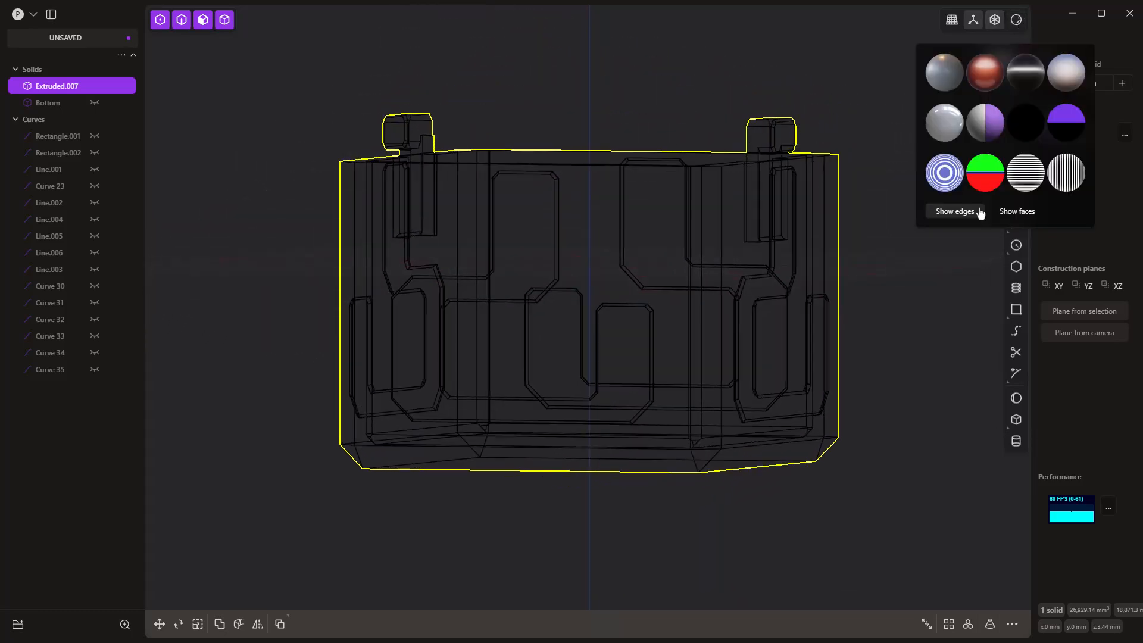
pyautogui.click(1006, 212)
pyautogui.click(868, 227)
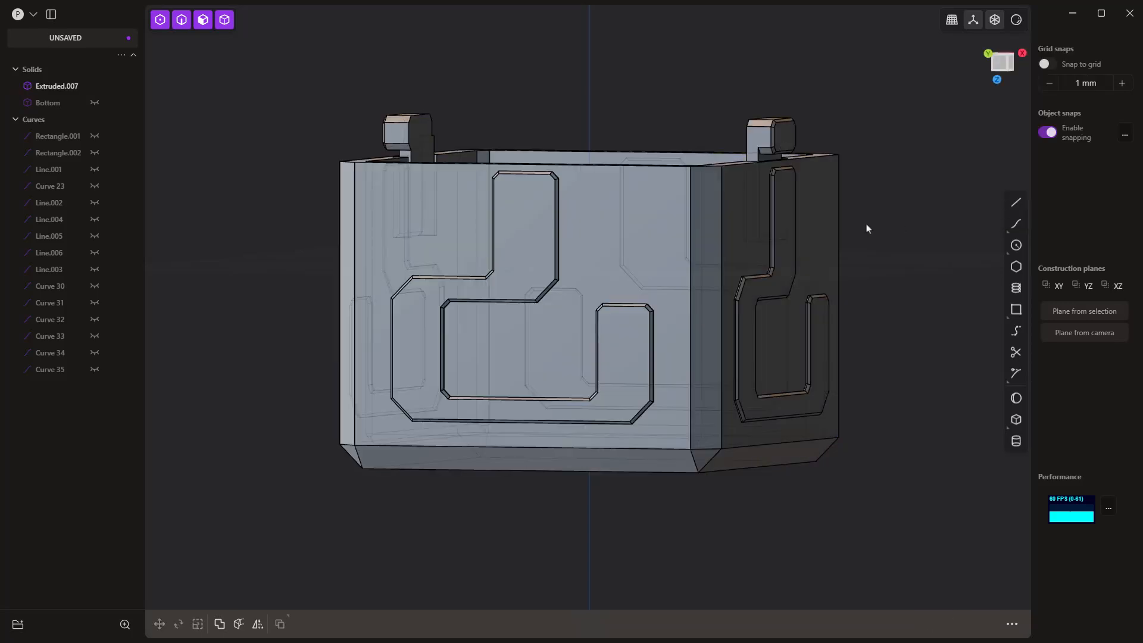
# Step: Start a chamfer of about -0.61 mm on the edge where the underside of the +X dot meets its retainer
pyautogui.moveTo(867, 227); pyautogui.dragTo(772, 165, button='middle')
pyautogui.scroll(10, 772, 165)
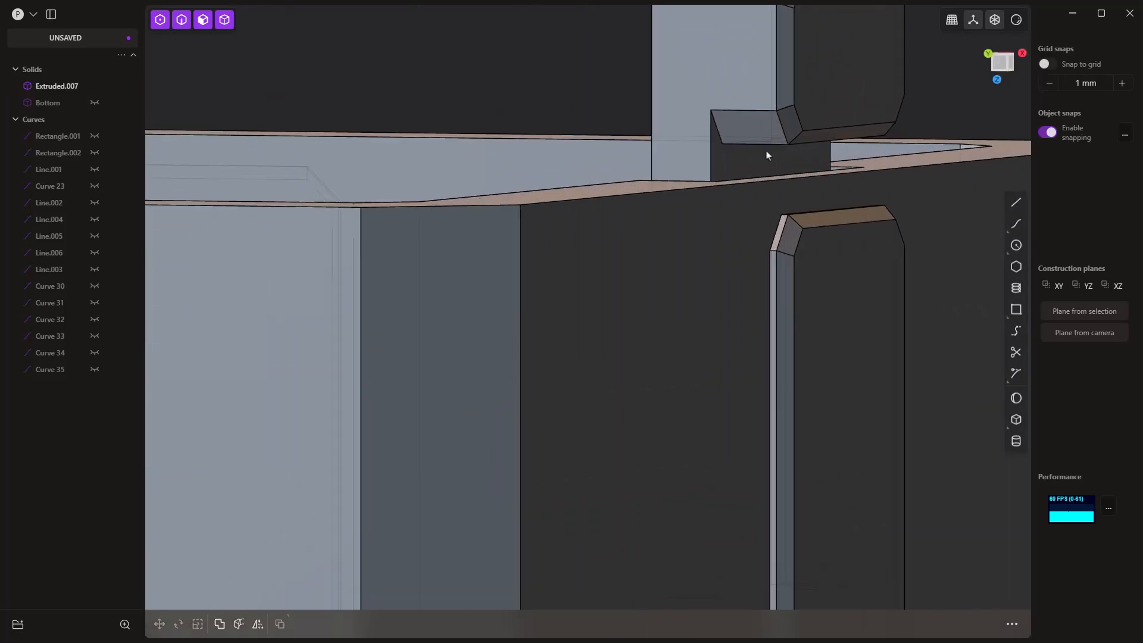
pyautogui.scroll(3, 767, 155)
pyautogui.click(769, 166)
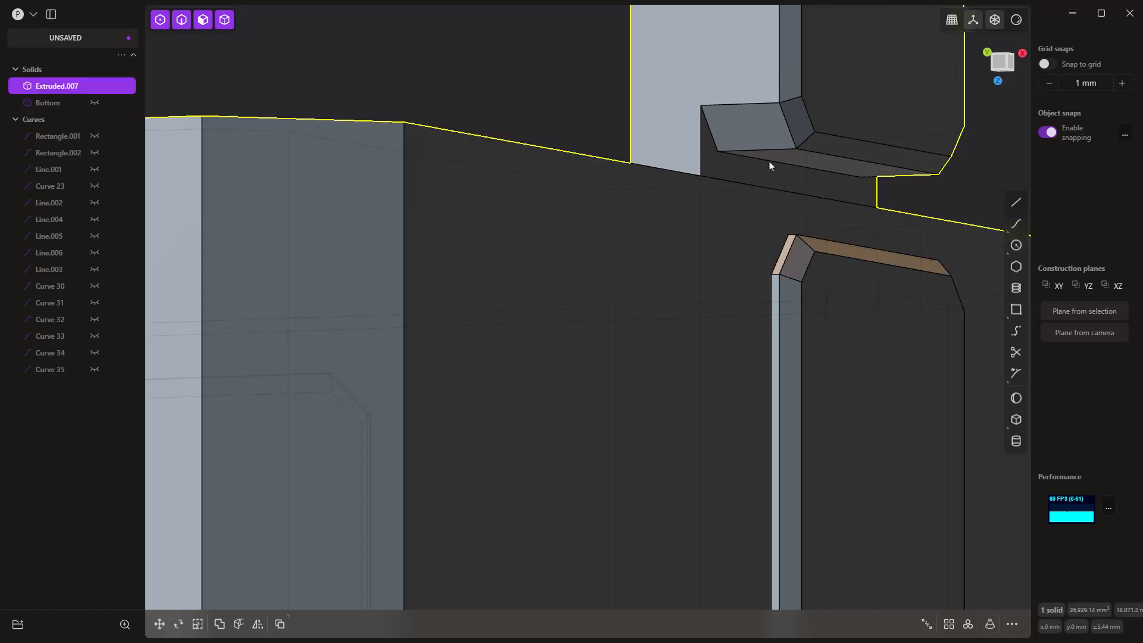
pyautogui.click(770, 165)
pyautogui.press('f')
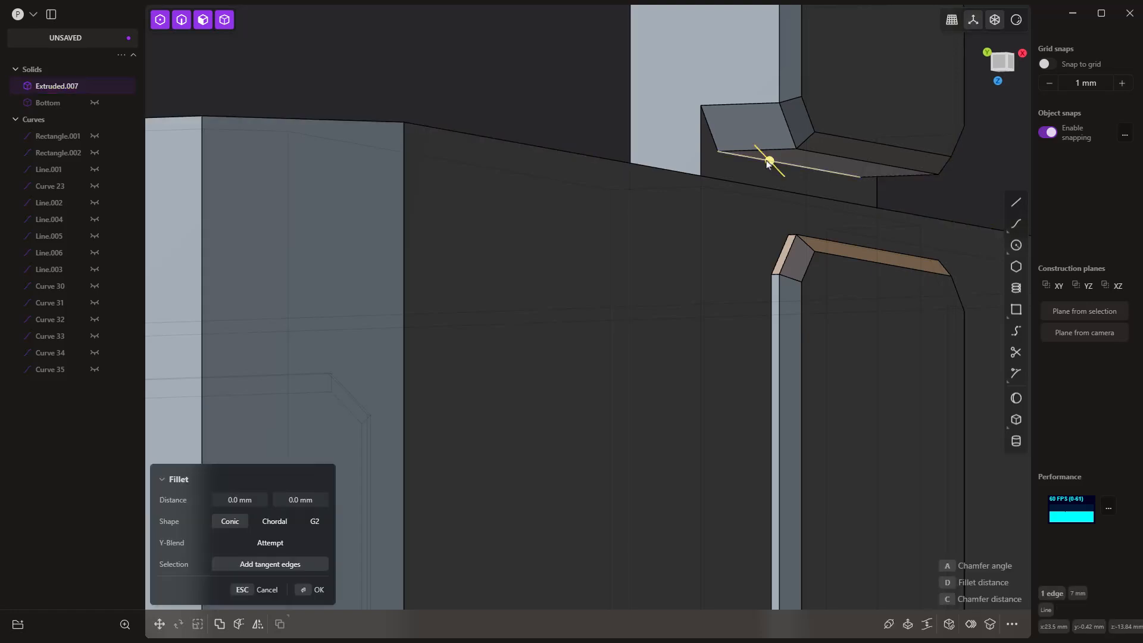
pyautogui.moveTo(769, 164); pyautogui.dragTo(754, 143)
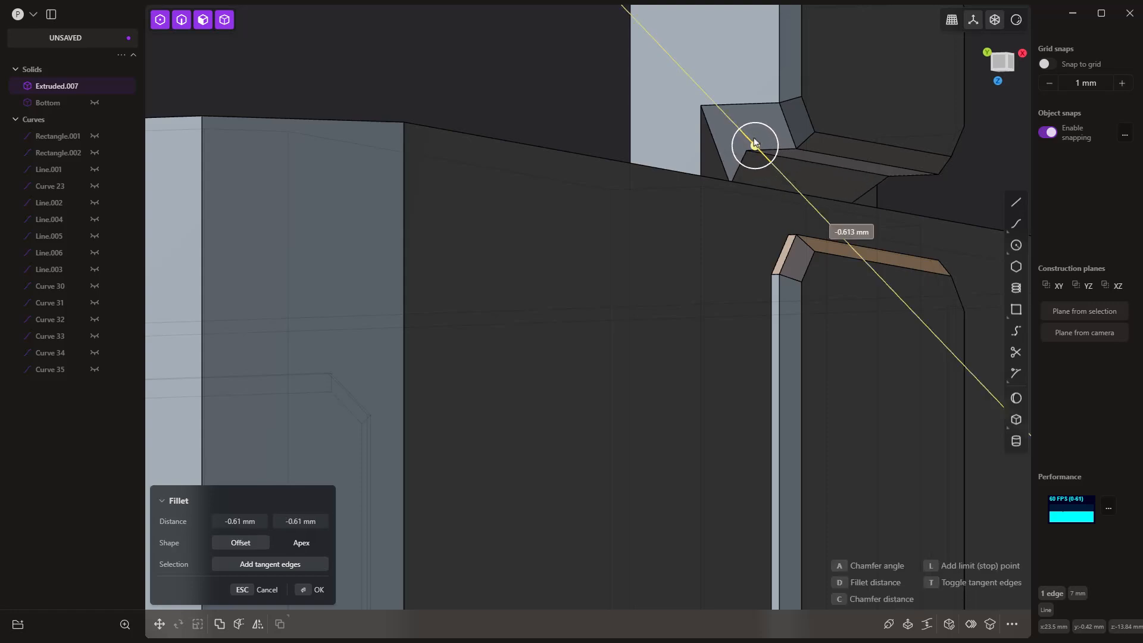
# Step: Increase the chamfer under the +X dot to about -1.21 mm
pyautogui.moveTo(735, 191); pyautogui.dragTo(746, 208, button='middle')
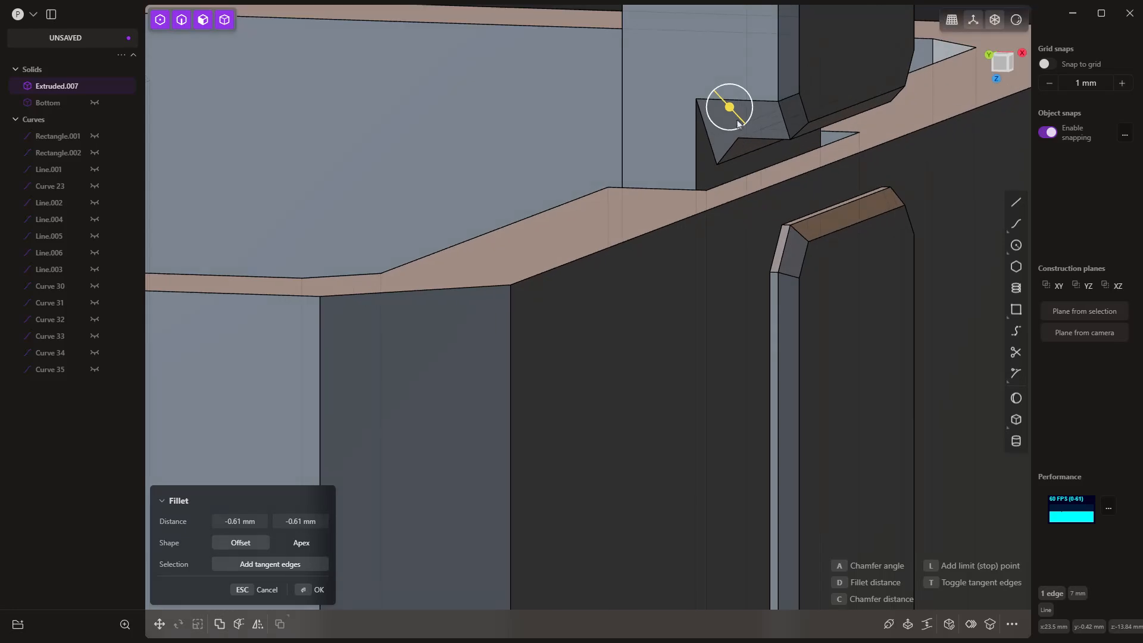
pyautogui.moveTo(730, 110); pyautogui.dragTo(720, 99)
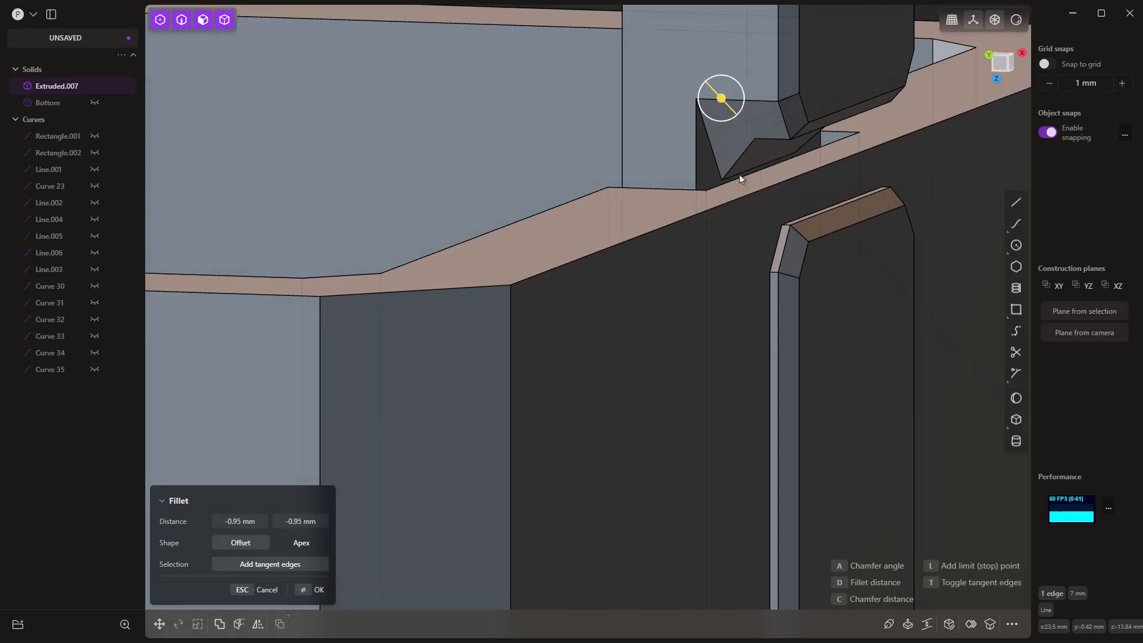
pyautogui.moveTo(720, 211); pyautogui.dragTo(770, 202, button='middle')
pyautogui.moveTo(724, 124); pyautogui.dragTo(710, 127)
pyautogui.moveTo(718, 174); pyautogui.dragTo(742, 194, button='middle')
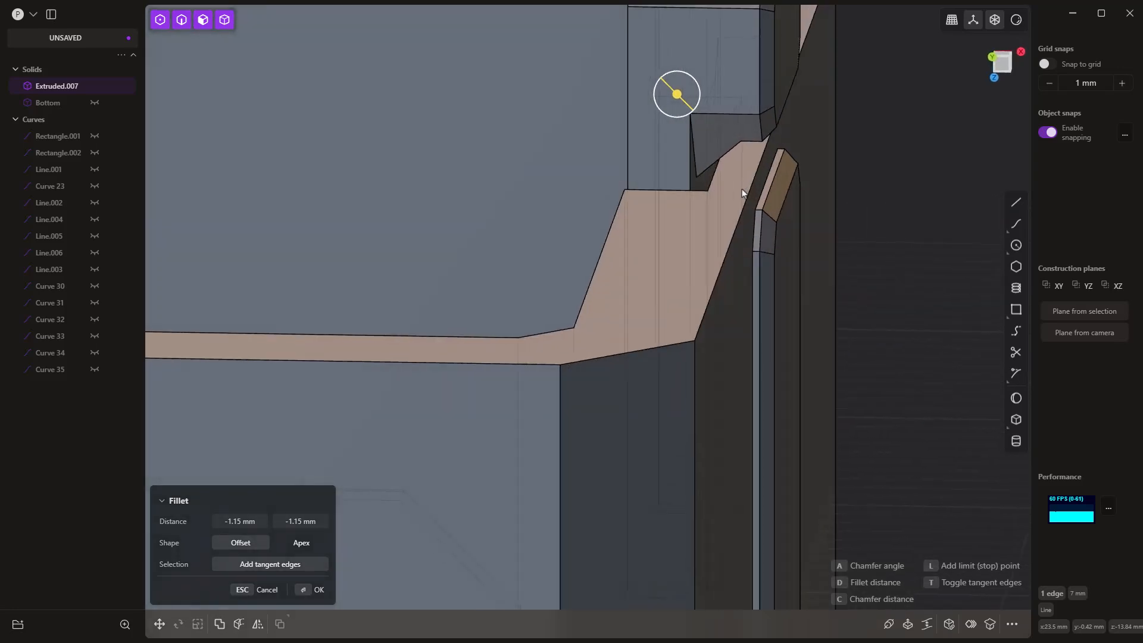
pyautogui.moveTo(677, 97); pyautogui.dragTo(676, 94)
pyautogui.moveTo(676, 94); pyautogui.dragTo(712, 162, button='middle')
pyautogui.scroll(-5, 751, 156)
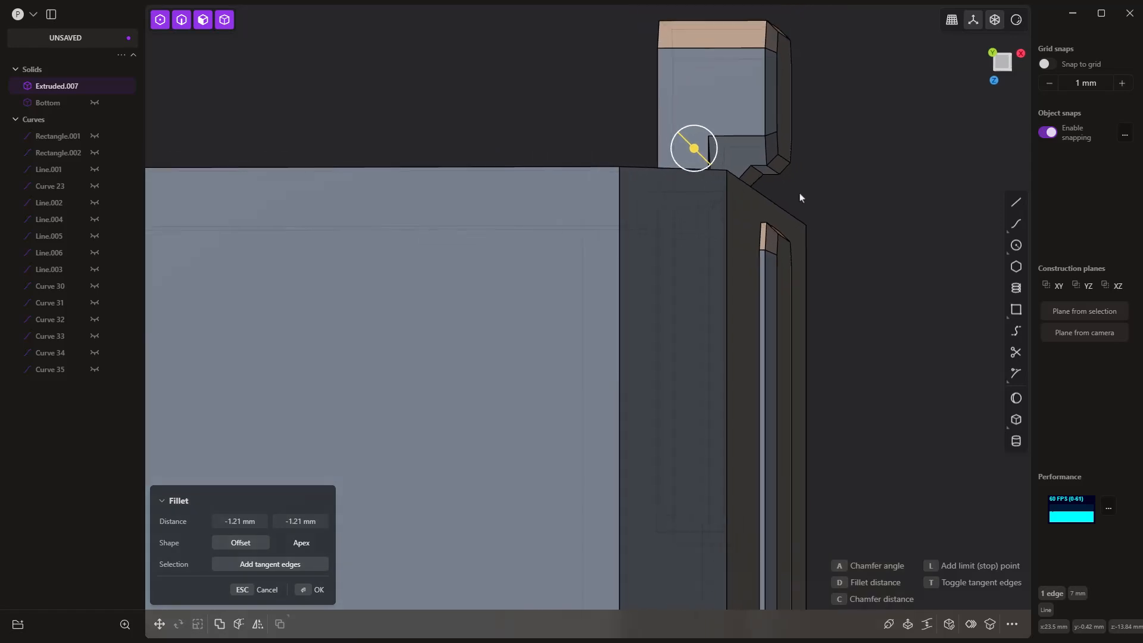
# Step: Include the matching edge under the opposite X-side dot and apply the -1.21 mm chamfer
pyautogui.moveTo(328, 258); pyautogui.dragTo(357, 223, button='middle')
pyautogui.scroll(5, 356, 219)
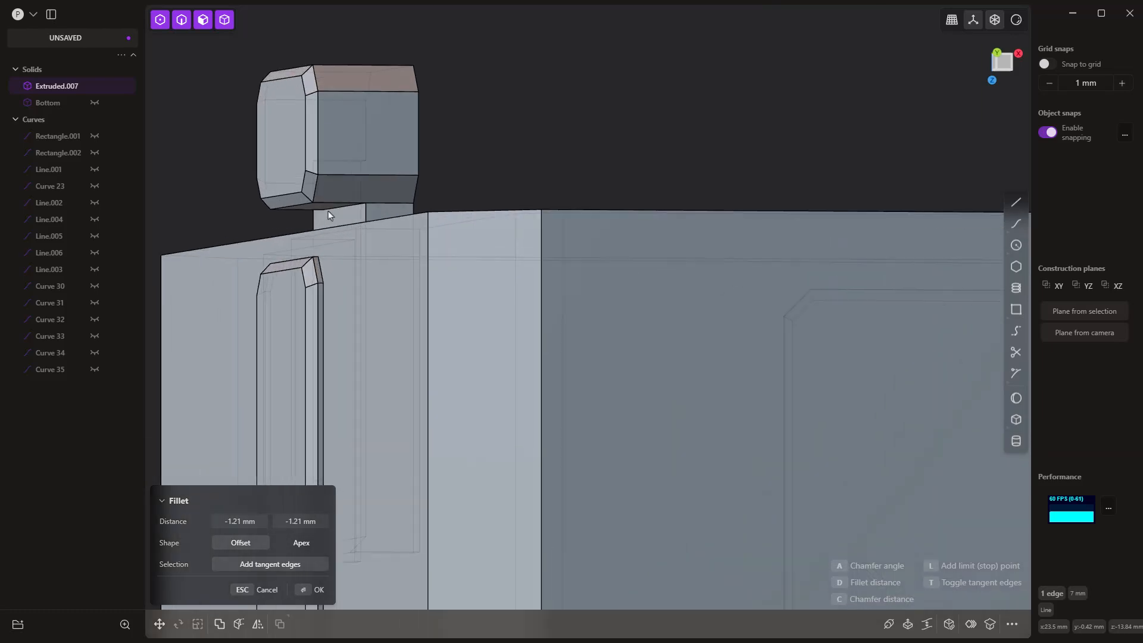
pyautogui.scroll(-5, 331, 214)
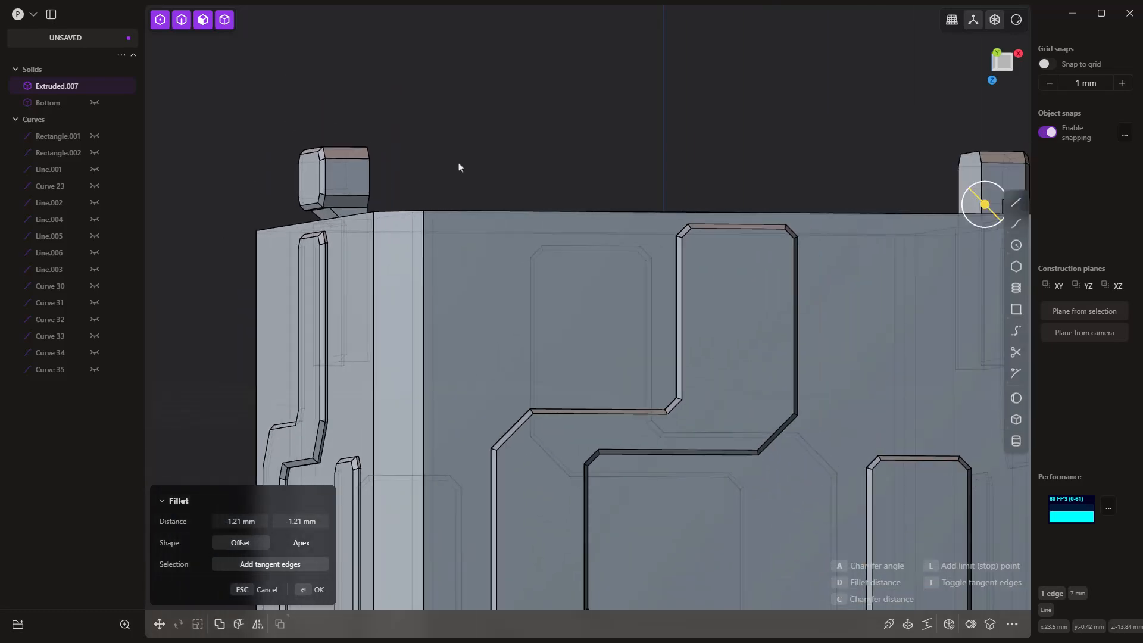
pyautogui.press('Return')
# Step: Show the Bottom body and briefly hide and reshow Extruded.007 to check the rim cutouts
pyautogui.scroll(-2, 444, 168)
pyautogui.moveTo(601, 199); pyautogui.dragTo(551, 251, button='middle')
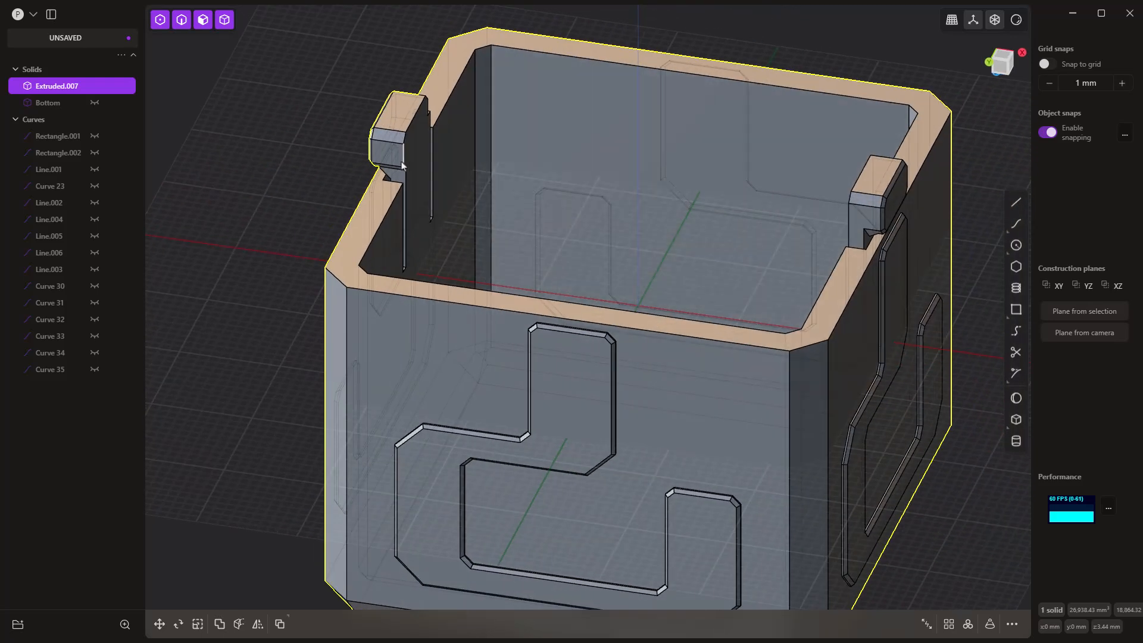
pyautogui.click(95, 102)
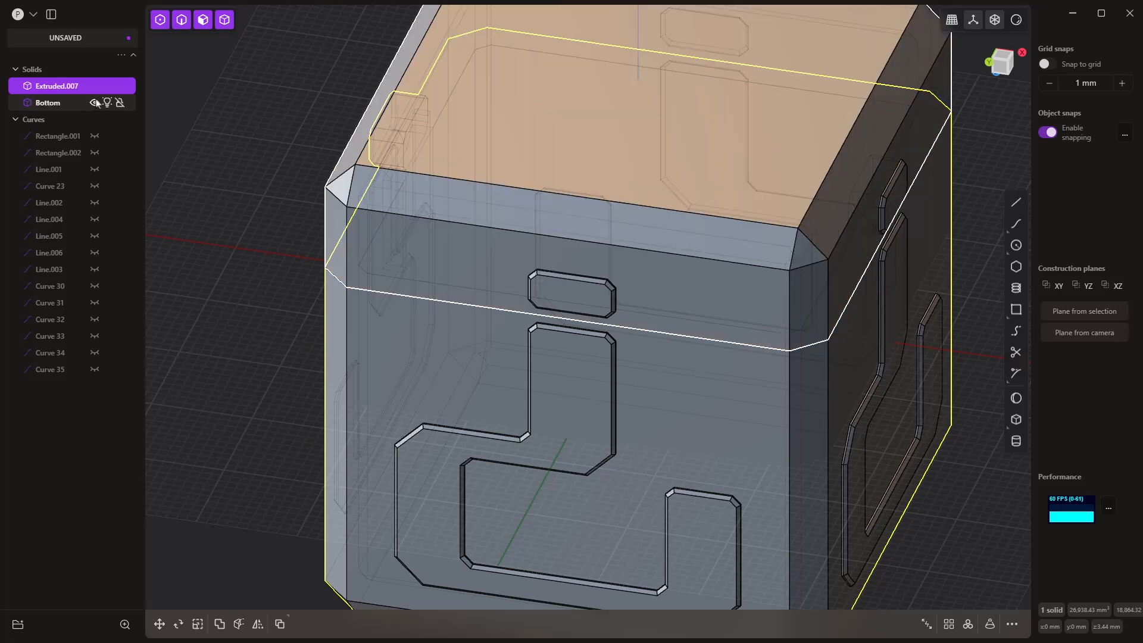
pyautogui.click(94, 86)
pyautogui.moveTo(283, 288); pyautogui.dragTo(419, 312, button='middle')
pyautogui.click(95, 86)
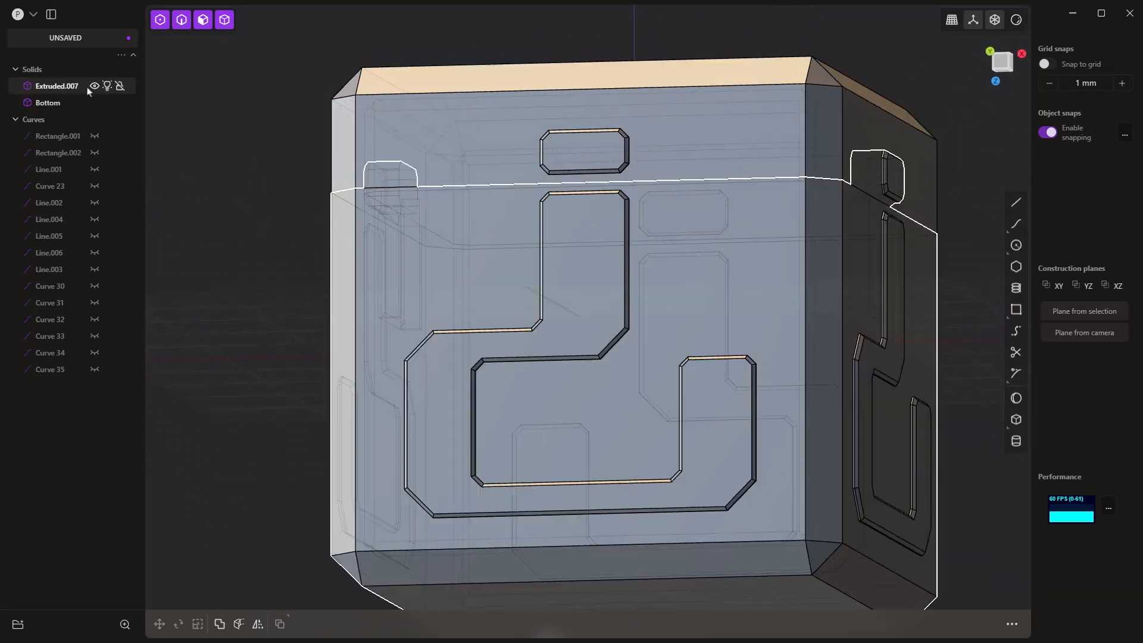
# Step: Give the Bottom body a material with 0.5 opacity and switch the viewport to render mode
pyautogui.click(63, 103)
pyautogui.moveTo(192, 187); pyautogui.dragTo(195, 193, button='middle')
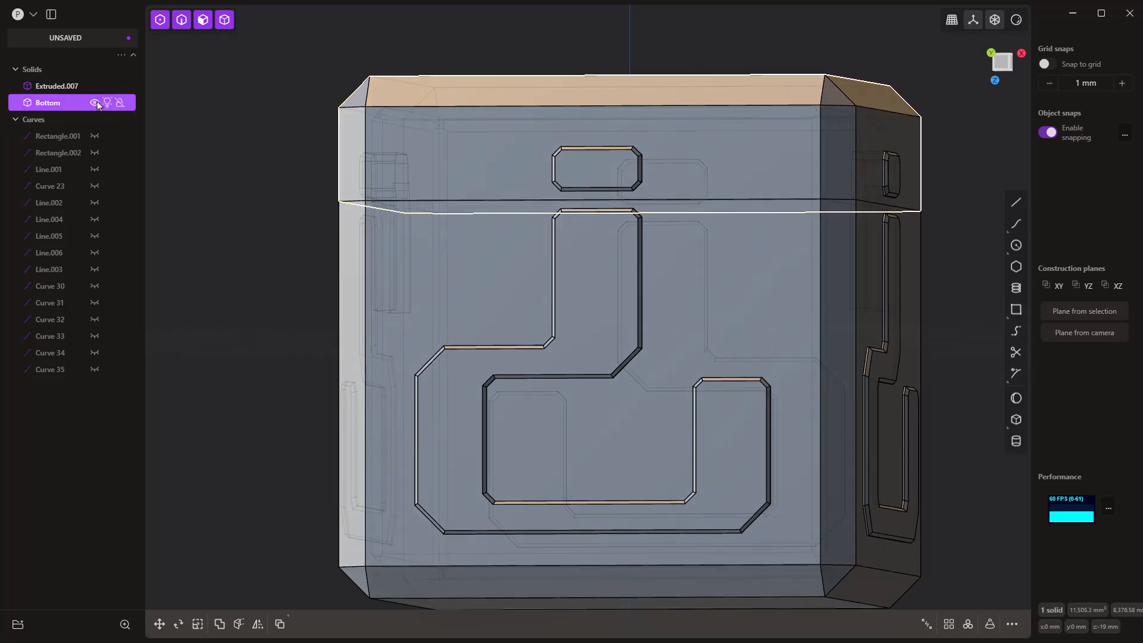
pyautogui.click(95, 103)
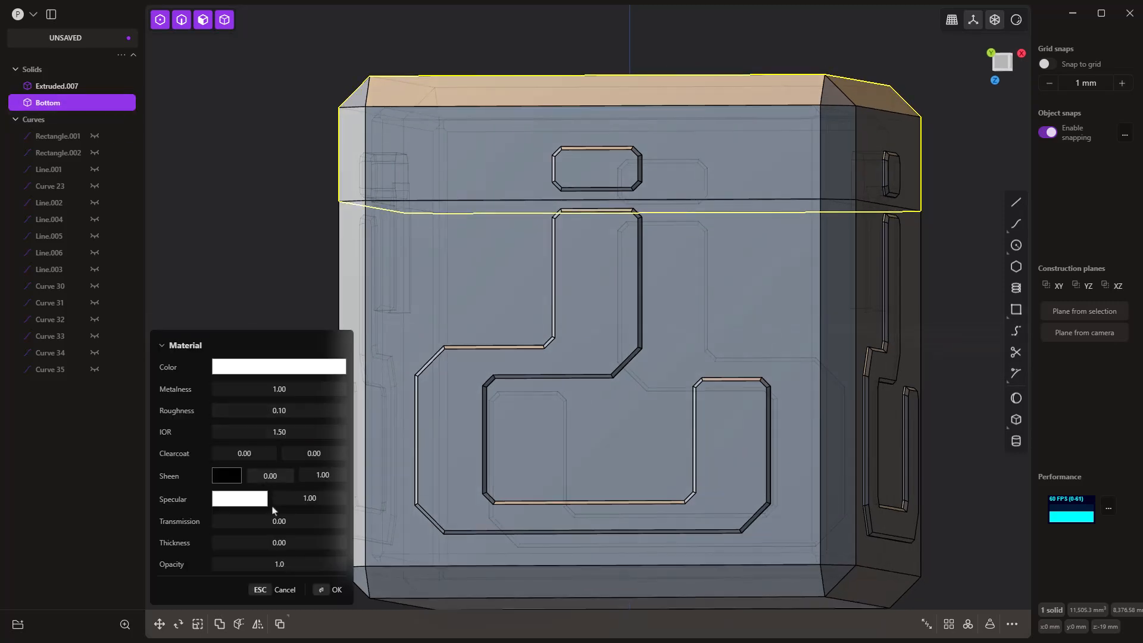
pyautogui.press('m')
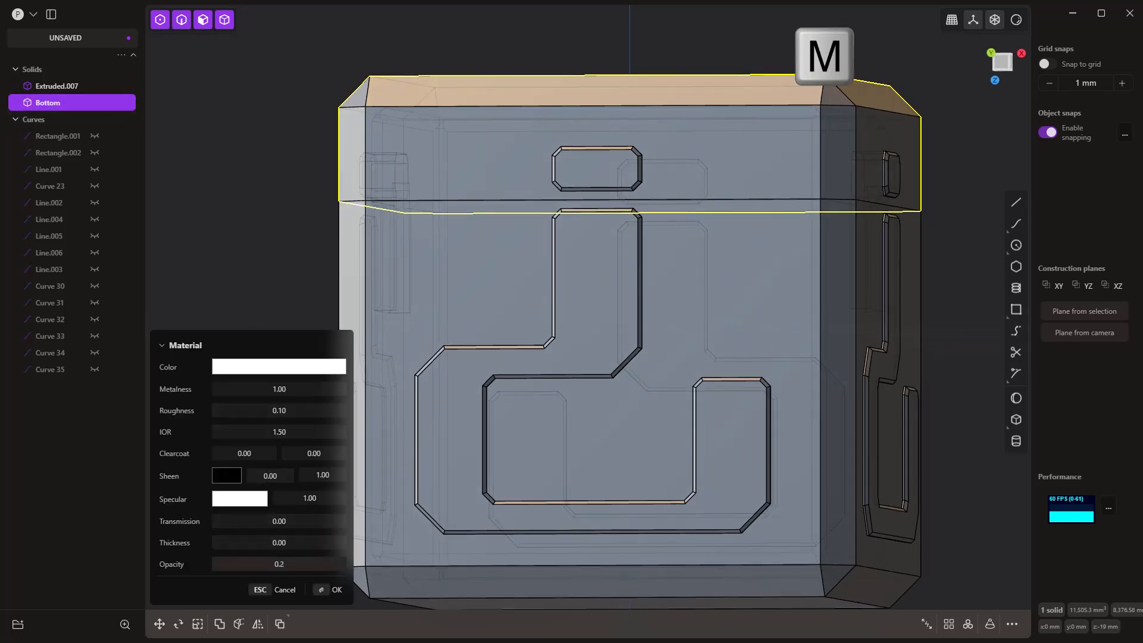
pyautogui.press('BackSpace')
pyautogui.write('7')
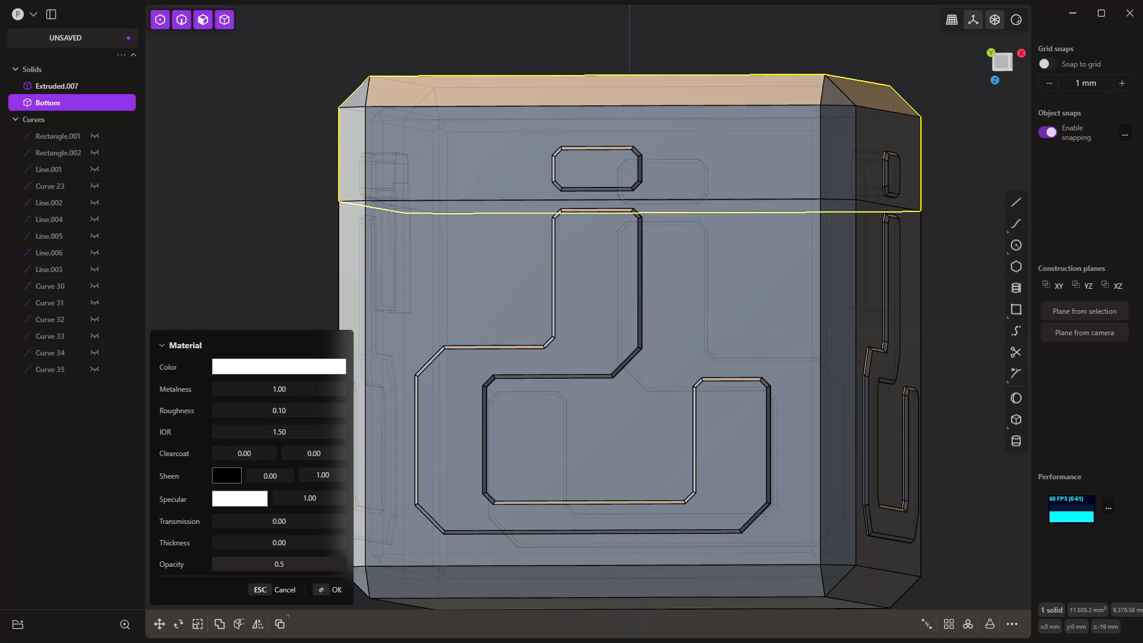
pyautogui.press('Return')
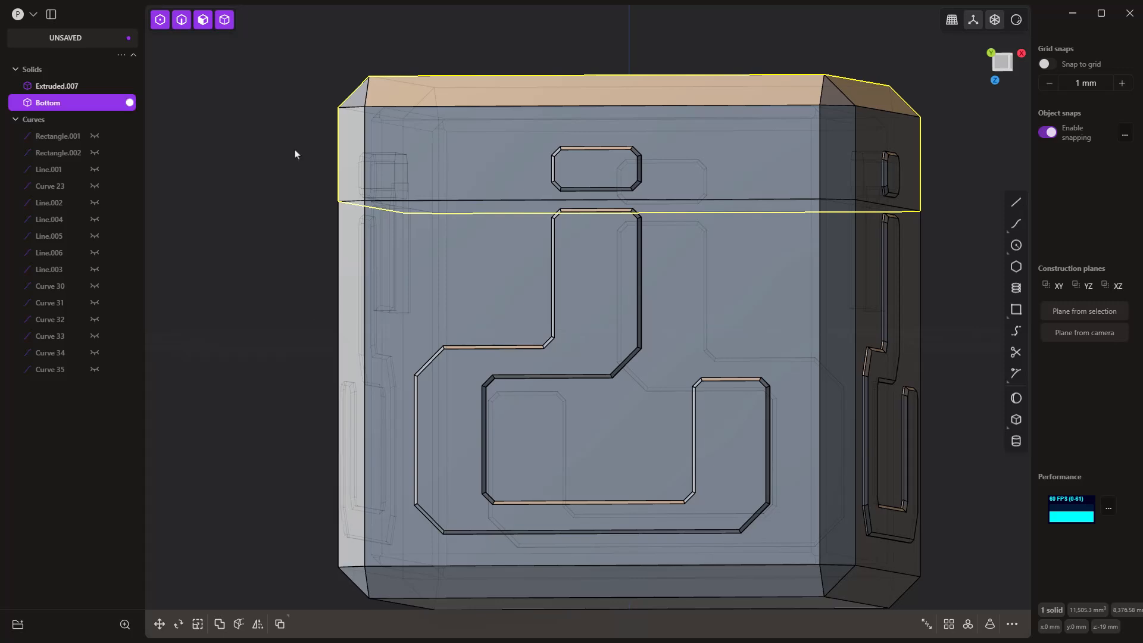
pyautogui.click(1016, 21)
# Step: Examine from the front how the chamfered +X dot and retainer sit against the transparent Bottom body's rim cutout
pyautogui.moveTo(459, 294); pyautogui.dragTo(470, 298, button='middle')
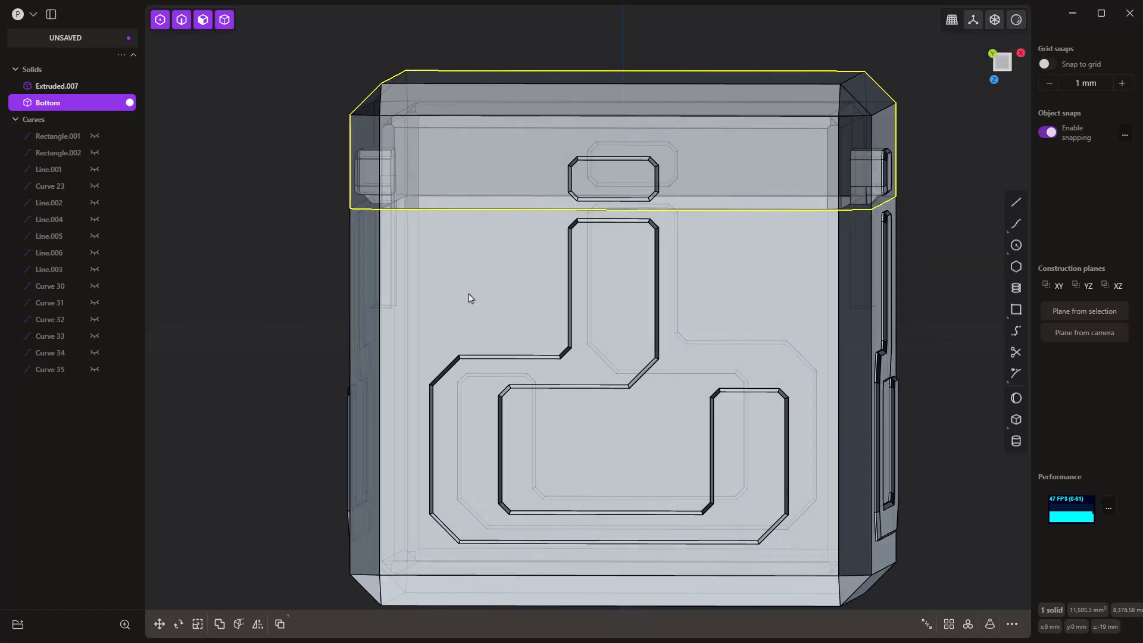
pyautogui.press('1')
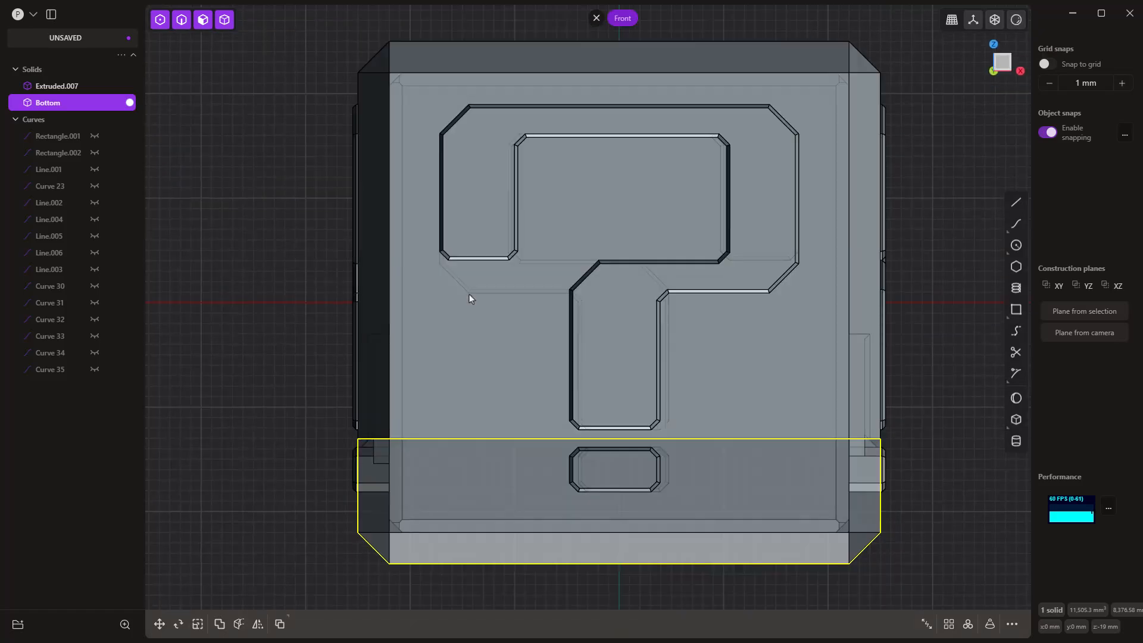
pyautogui.scroll(10, 799, 590)
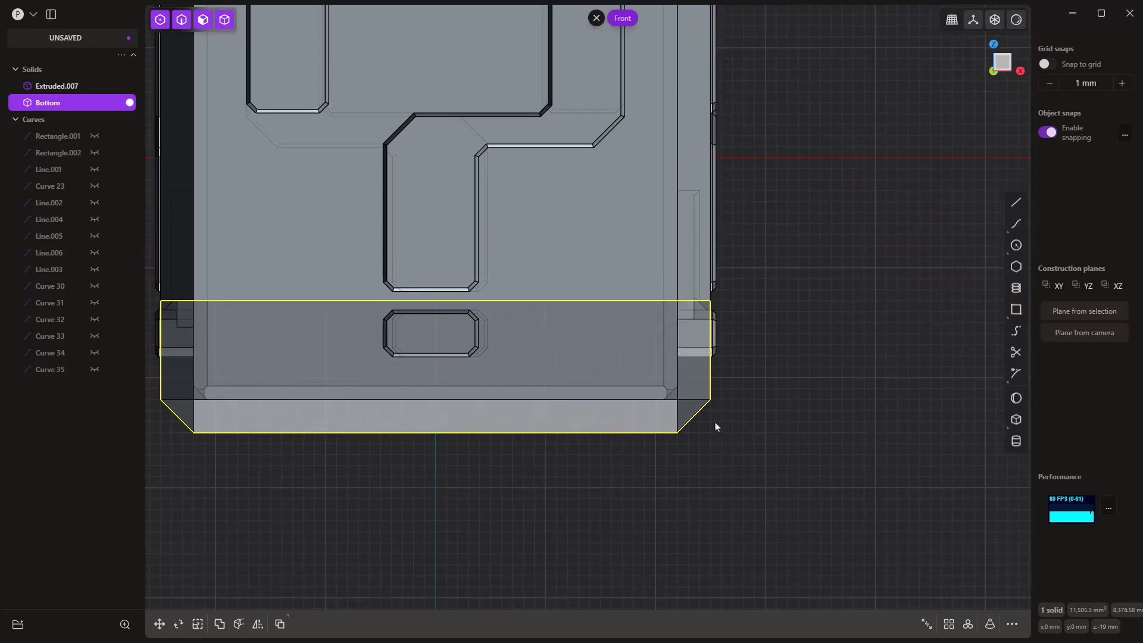
pyautogui.scroll(8, 717, 285)
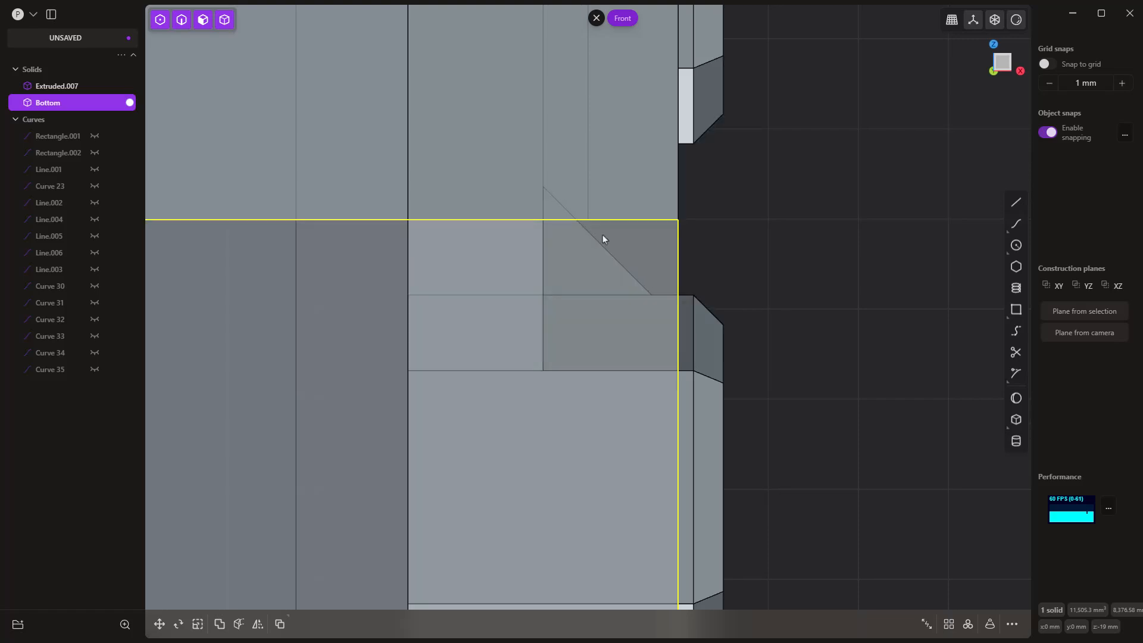
pyautogui.moveTo(587, 229)
pyautogui.mouseDown(button='middle')
pyautogui.moveTo(574, 255)
pyautogui.moveTo(556, 255)
pyautogui.moveTo(576, 245)
pyautogui.mouseUp(button='middle')
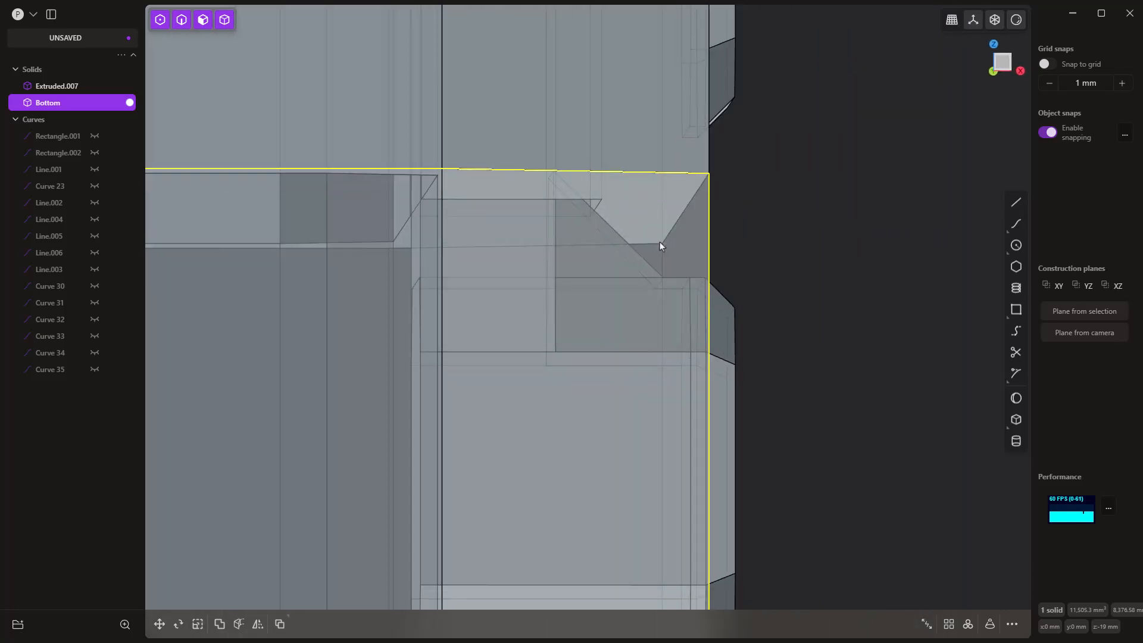
# Step: Take the viewport out of render mode and hide the Extruded.007 solid
pyautogui.moveTo(569, 422); pyautogui.dragTo(666, 369, button='middle')
pyautogui.click(1010, 22)
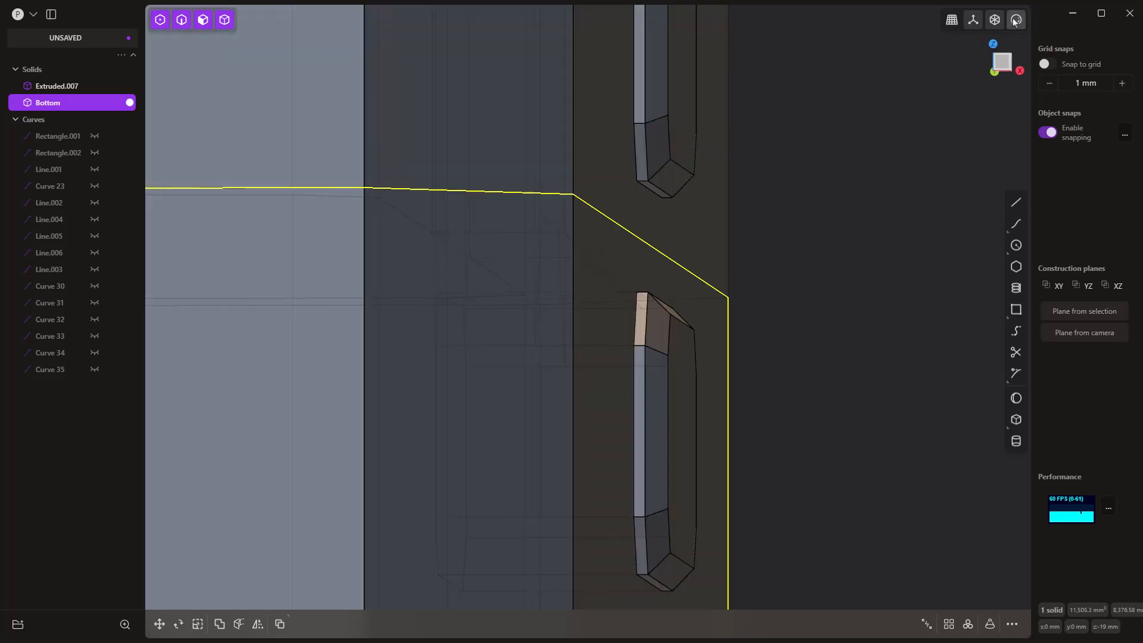
pyautogui.moveTo(726, 243)
pyautogui.mouseDown(button='middle')
pyautogui.moveTo(661, 153)
pyautogui.moveTo(680, 244)
pyautogui.moveTo(660, 192)
pyautogui.mouseUp(button='middle')
pyautogui.click(659, 154)
pyautogui.press('h')
pyautogui.scroll(-3, 679, 169)
# Step: Set a temporary construction plane on the Bottom body's upper rim face
pyautogui.click(658, 194)
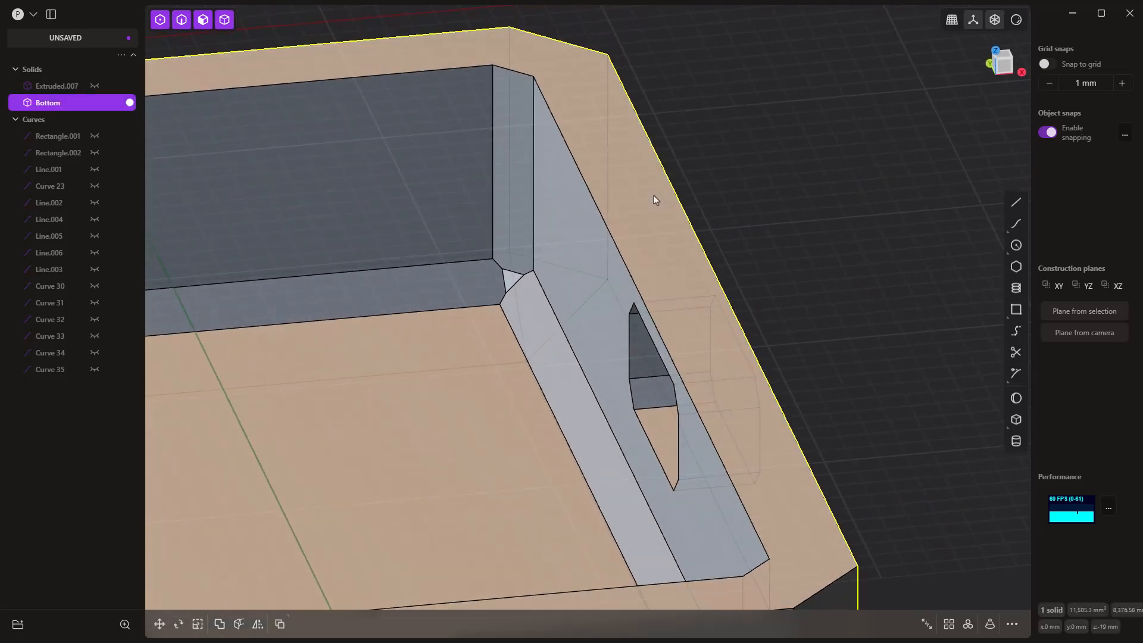
pyautogui.click(654, 195)
pyautogui.press('space')
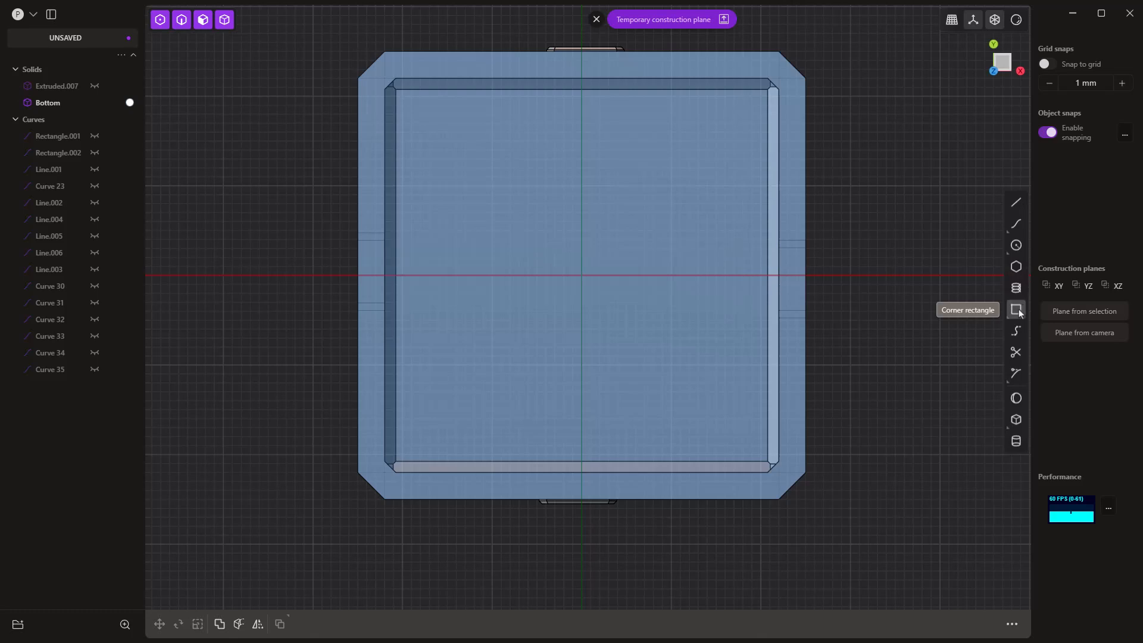
# Step: Draw a center rectangle about 11.2 mm long in Y, centered on the X axis at the +X rim's inner edge
pyautogui.moveTo(1019, 310); pyautogui.dragTo(991, 309)
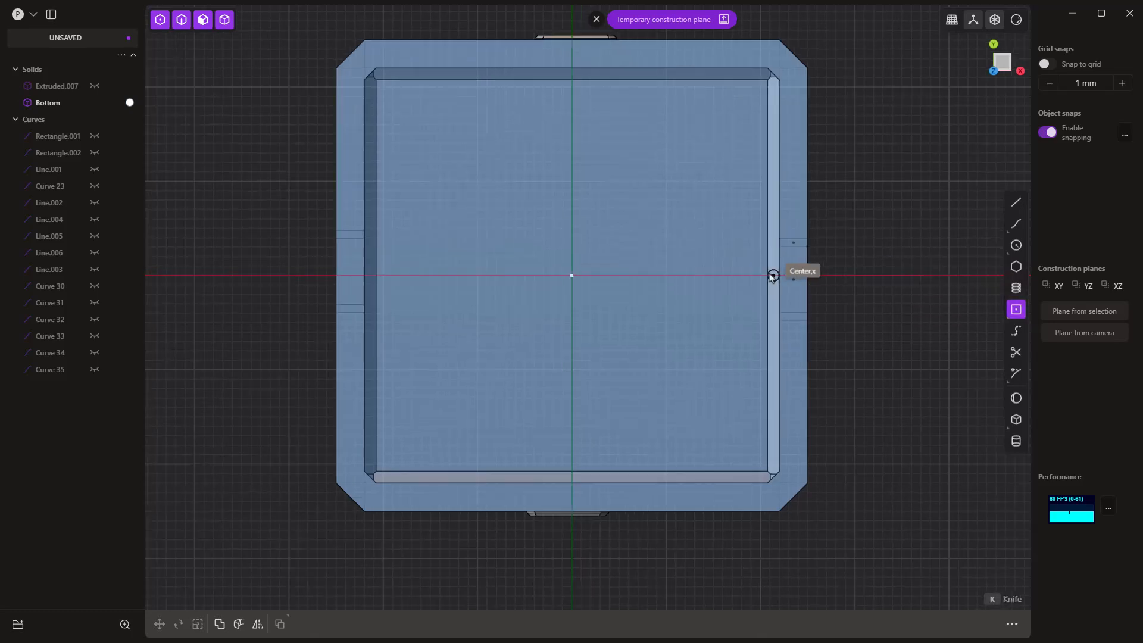
pyautogui.scroll(5, 777, 275)
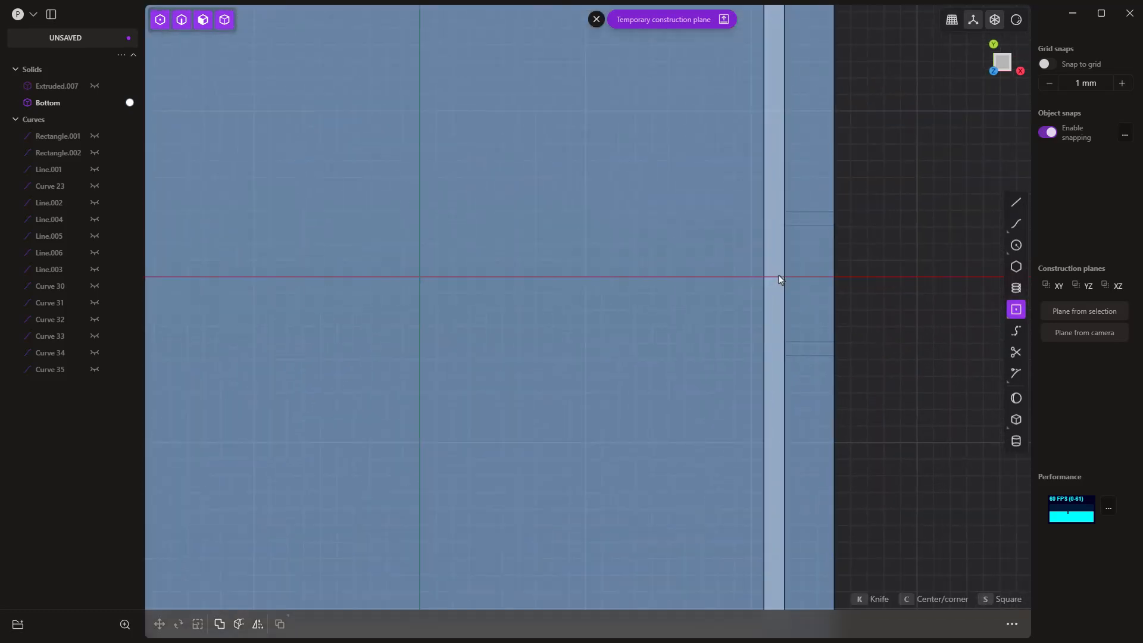
pyautogui.click(782, 277)
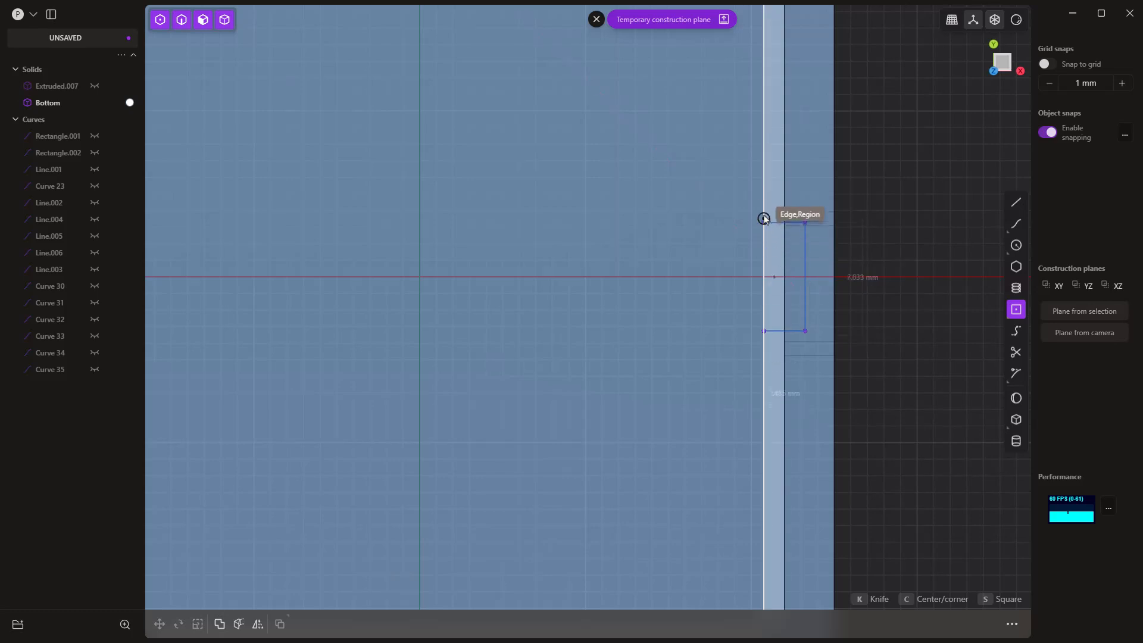
pyautogui.click(752, 185)
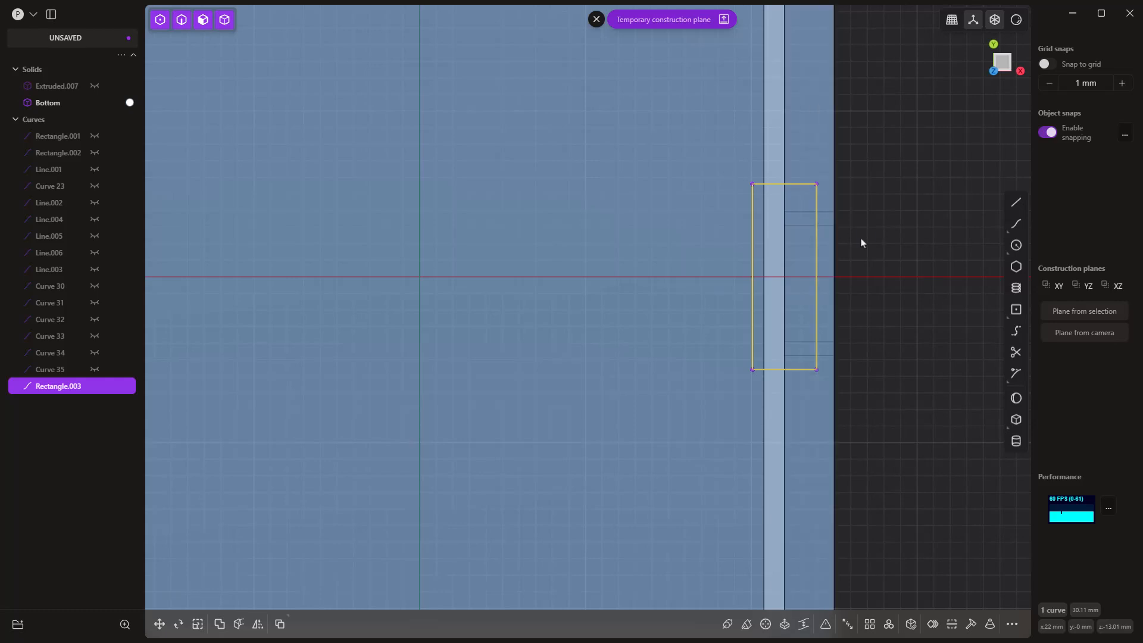
pyautogui.click(919, 261)
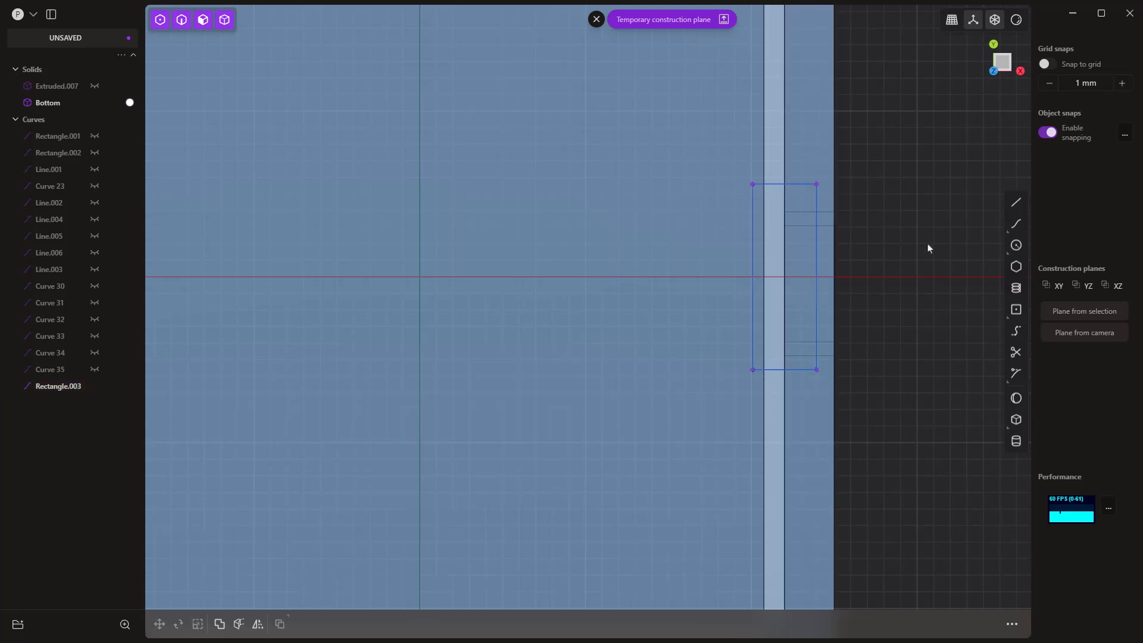
# Step: Draw a 2.5 mm guide line outward along X from the midpoint of the +X rim's inner edge
pyautogui.click(1015, 204)
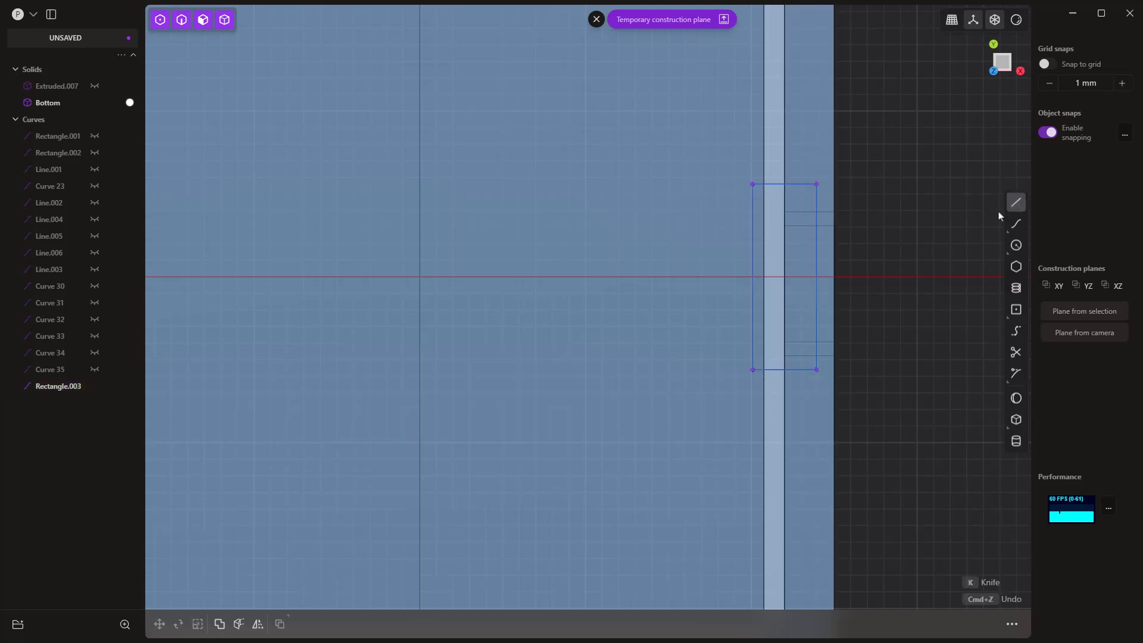
pyautogui.click(784, 277)
pyautogui.press('Tab')
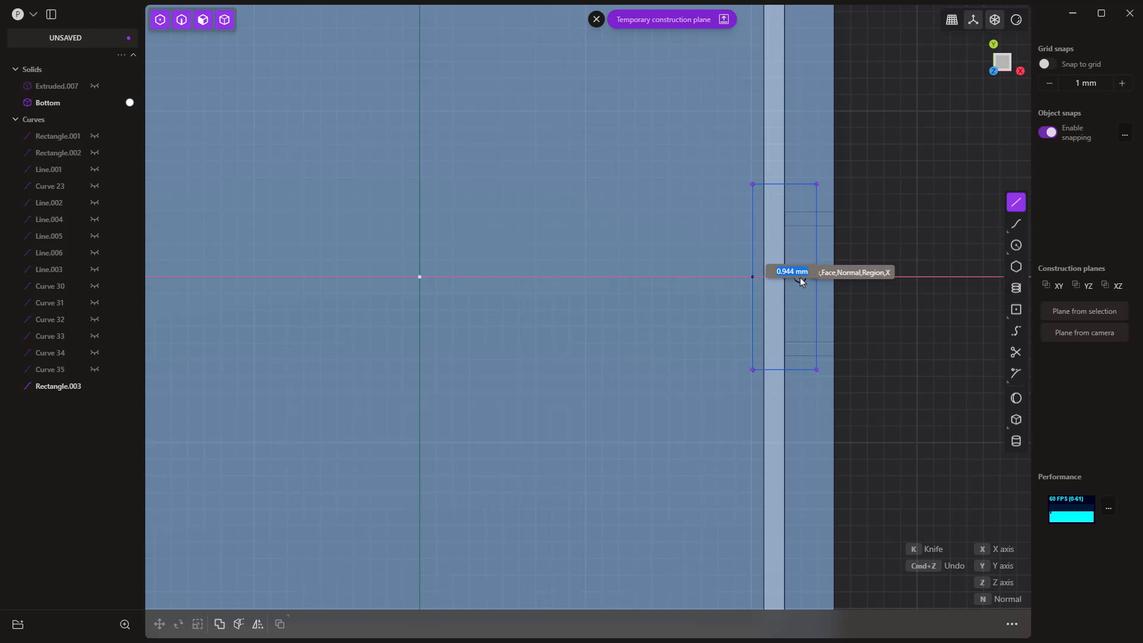
pyautogui.write('2.5')
pyautogui.press('Return')
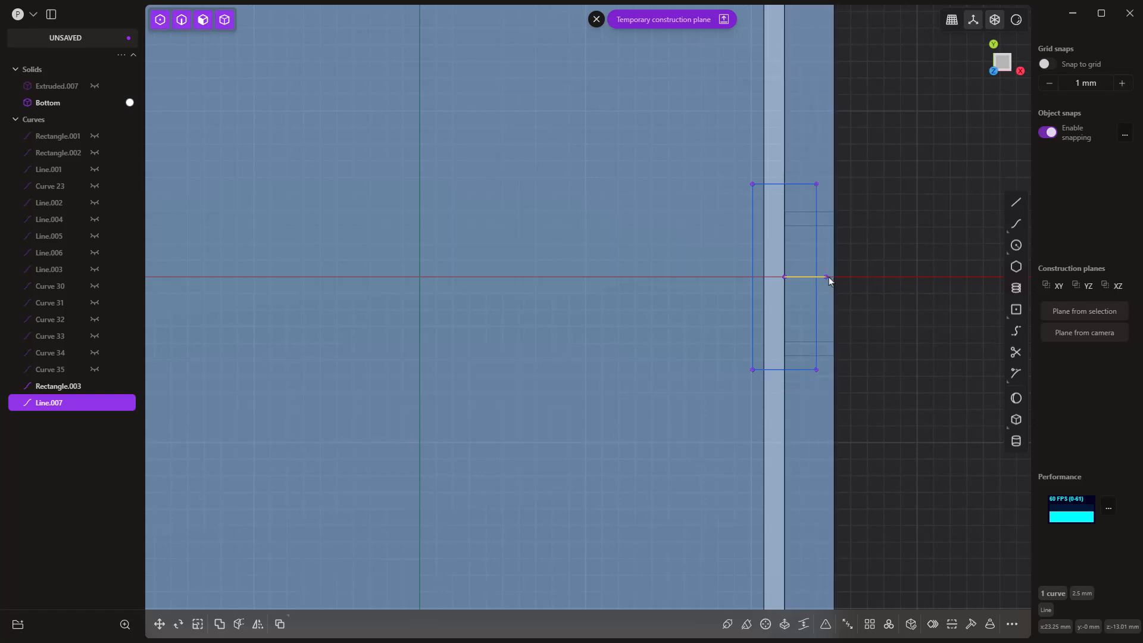
# Step: Move the rectangle about 0.43 mm outward along X to near the guide line's end, and delete the guide line
pyautogui.click(818, 291)
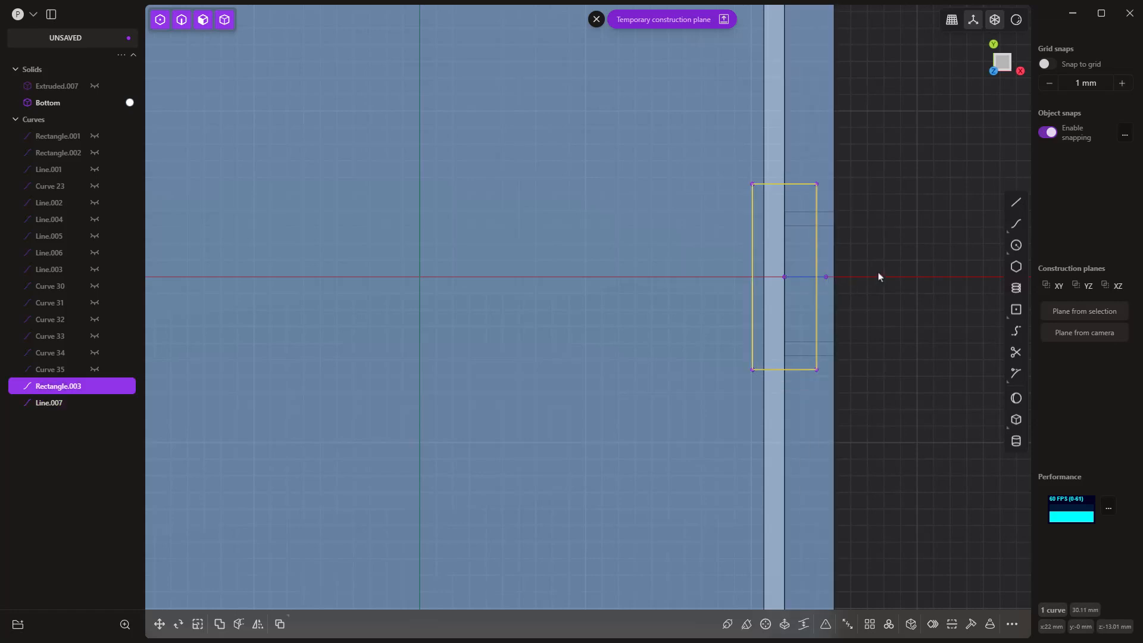
pyautogui.press('g')
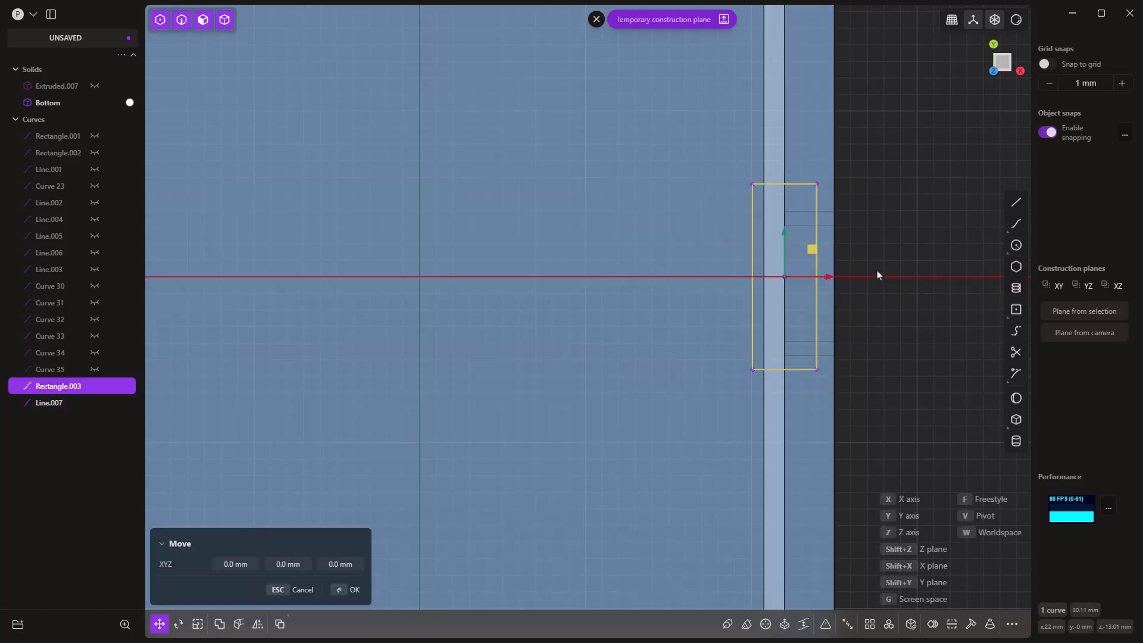
pyautogui.press('g')
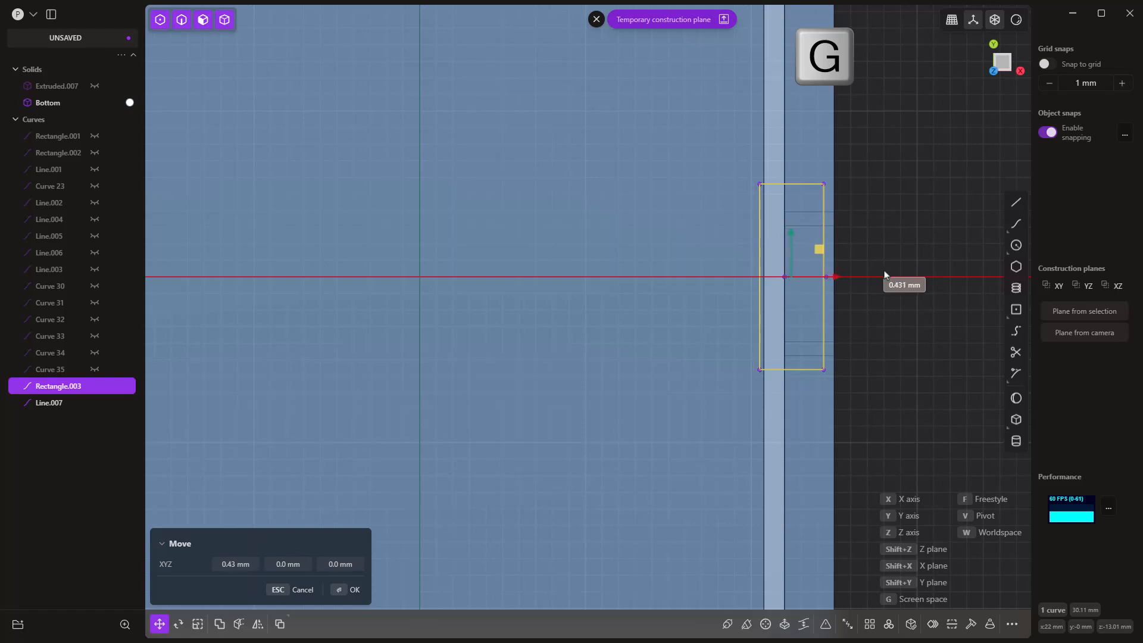
pyautogui.click(885, 275)
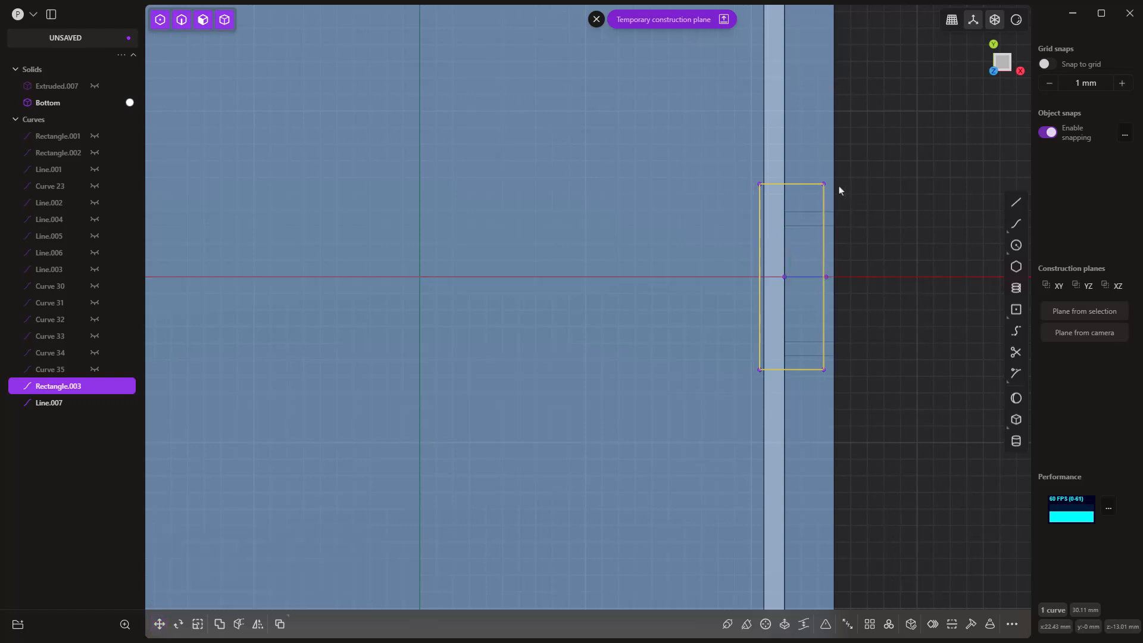
pyautogui.scroll(-1, 833, 262)
pyautogui.click(809, 274)
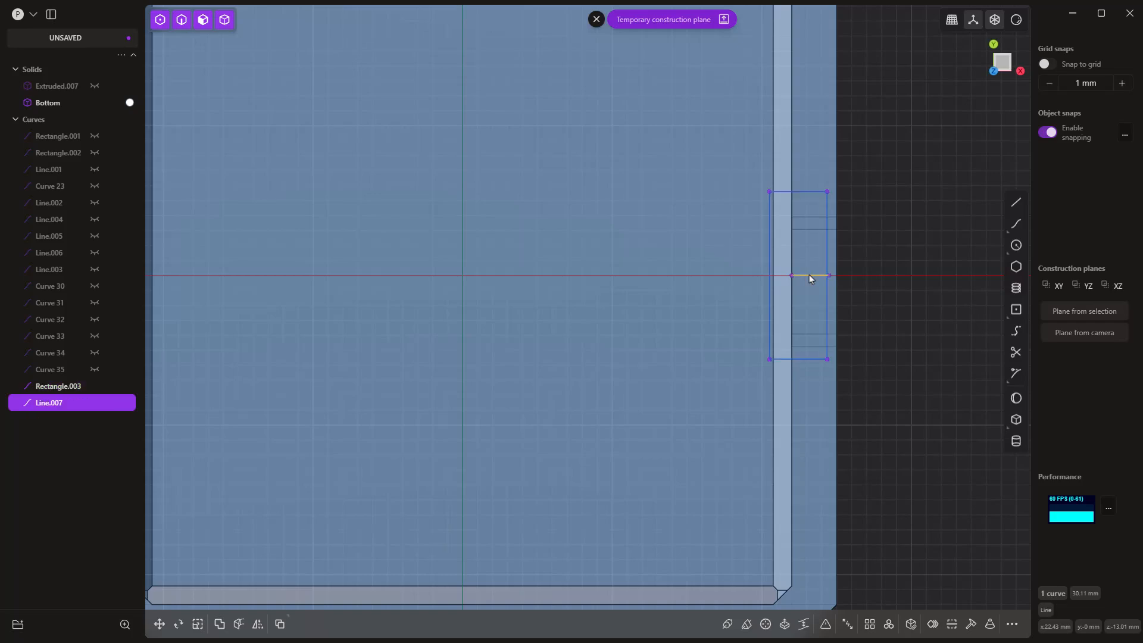
pyautogui.click(877, 337)
# Step: Mirror the rectangle across to the -X rim and reset the construction plane to default
pyautogui.moveTo(877, 337); pyautogui.dragTo(837, 224, button='middle')
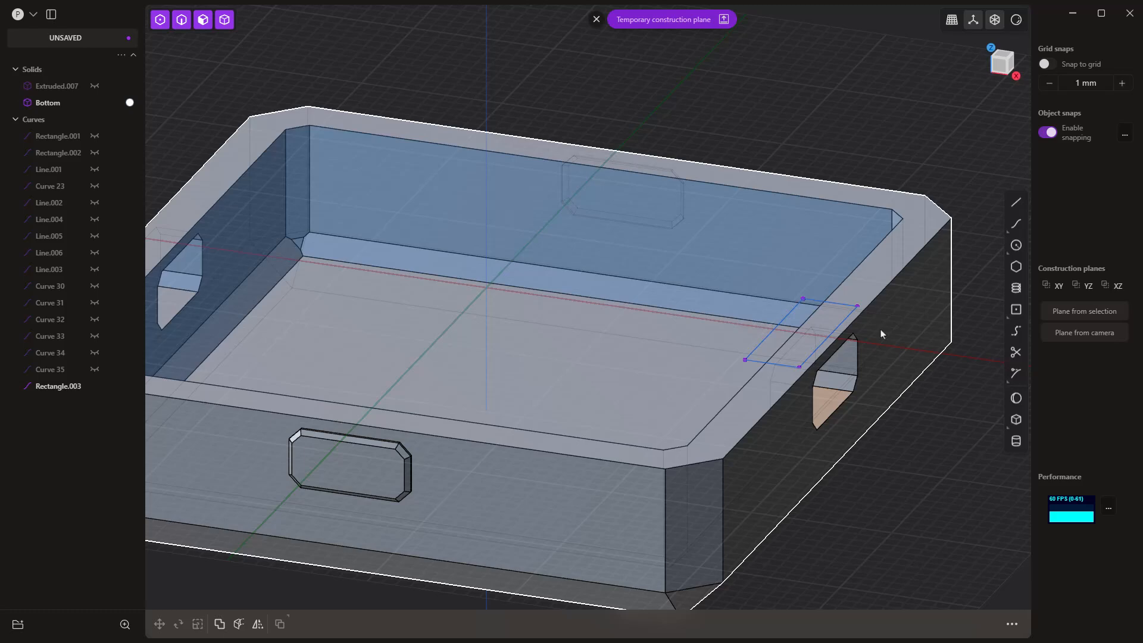
pyautogui.click(853, 324)
pyautogui.scroll(-3, 852, 323)
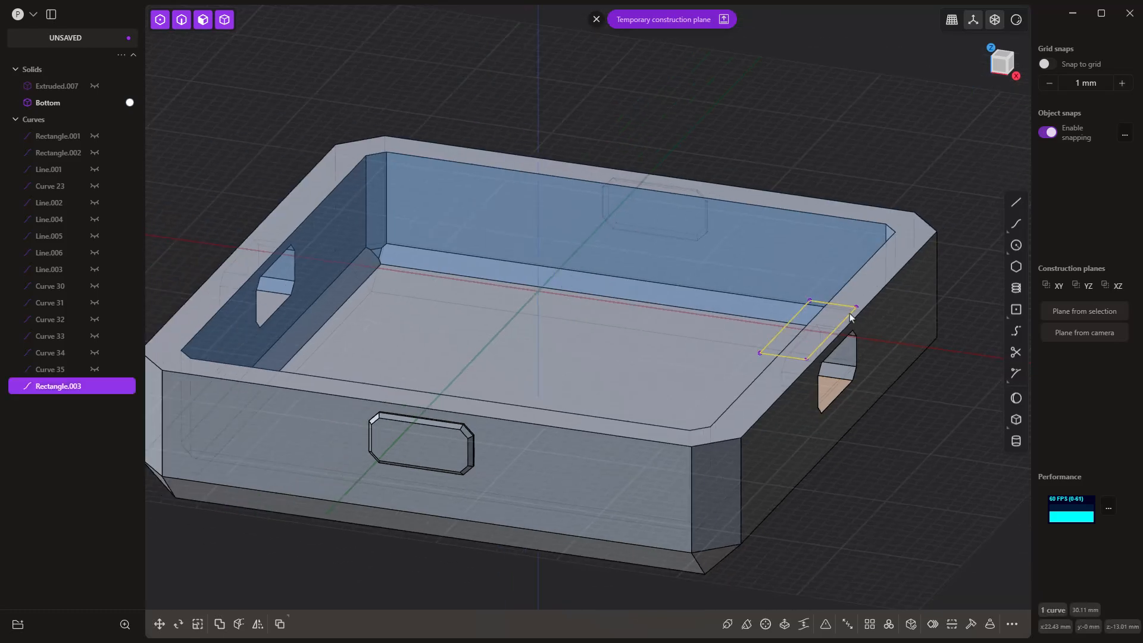
pyautogui.click(257, 623)
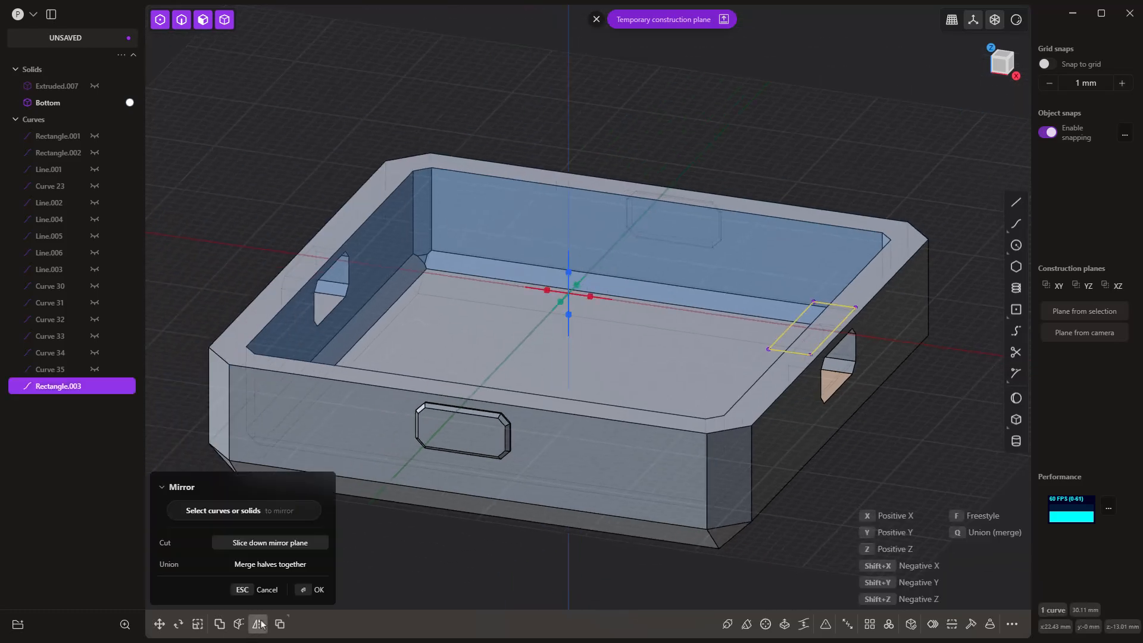
pyautogui.click(551, 294)
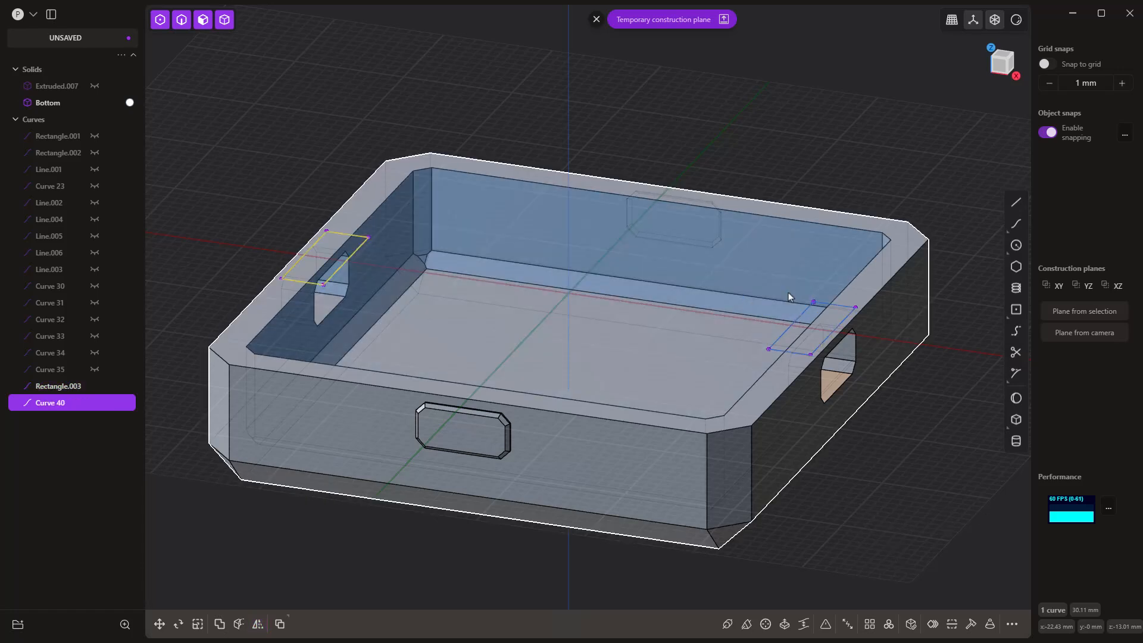
pyautogui.click(596, 19)
# Step: Extrude both rectangle regions 5.1 mm down into the rims as a Difference cut in the Bottom body
pyautogui.click(328, 247)
pyautogui.press('x')
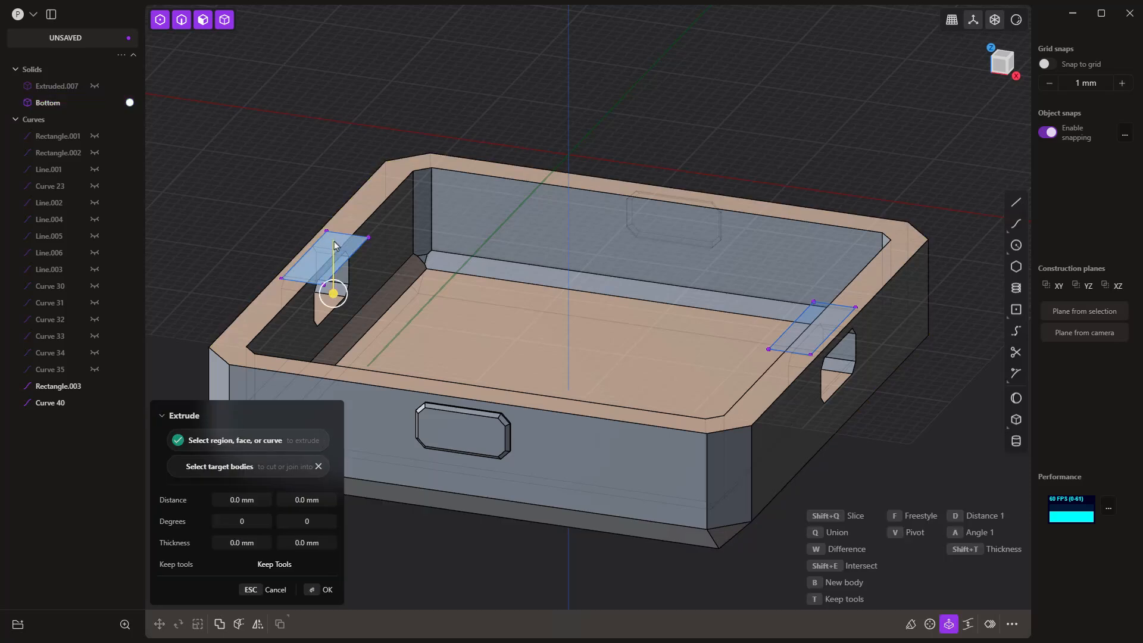
pyautogui.click(815, 316)
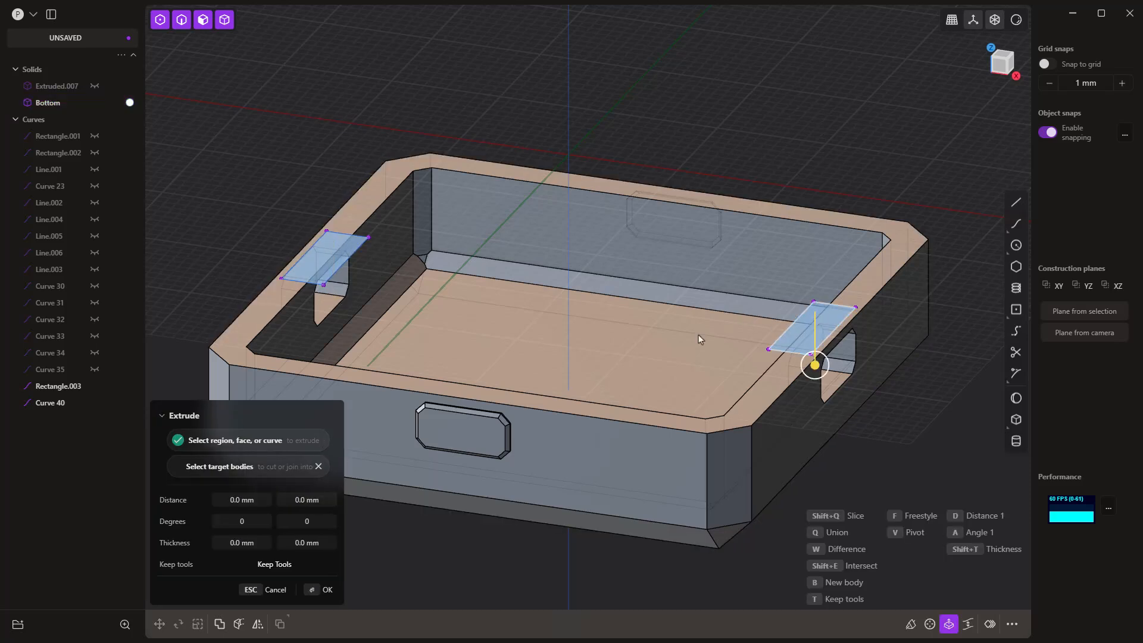
pyautogui.moveTo(823, 370); pyautogui.dragTo(827, 387)
pyautogui.moveTo(855, 394); pyautogui.dragTo(814, 398, button='middle')
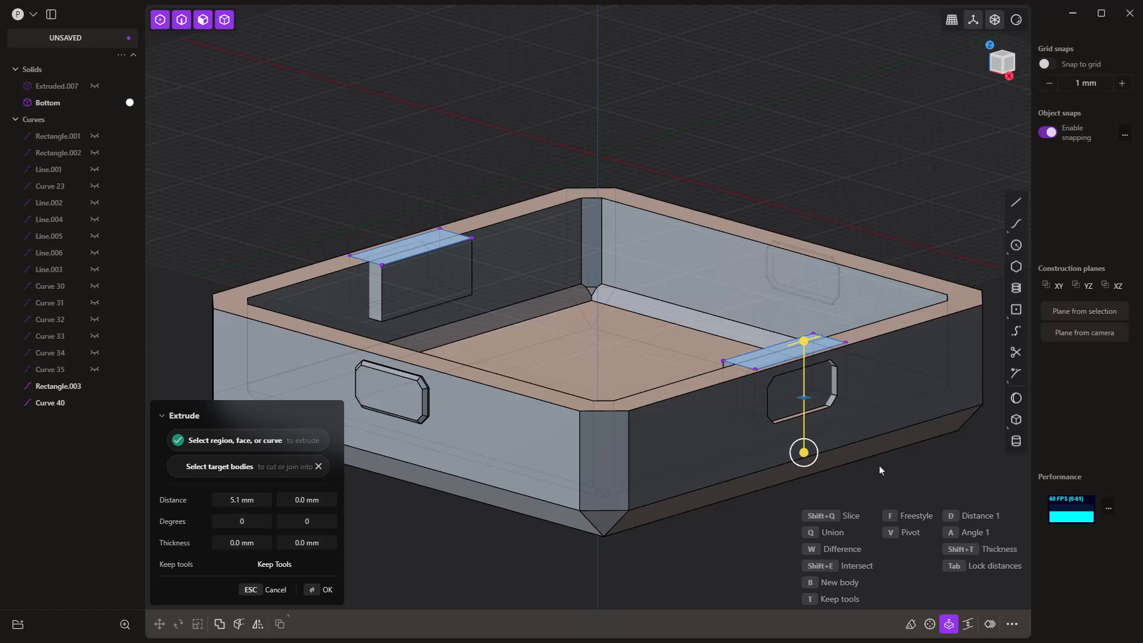
pyautogui.press('w')
pyautogui.press('Return')
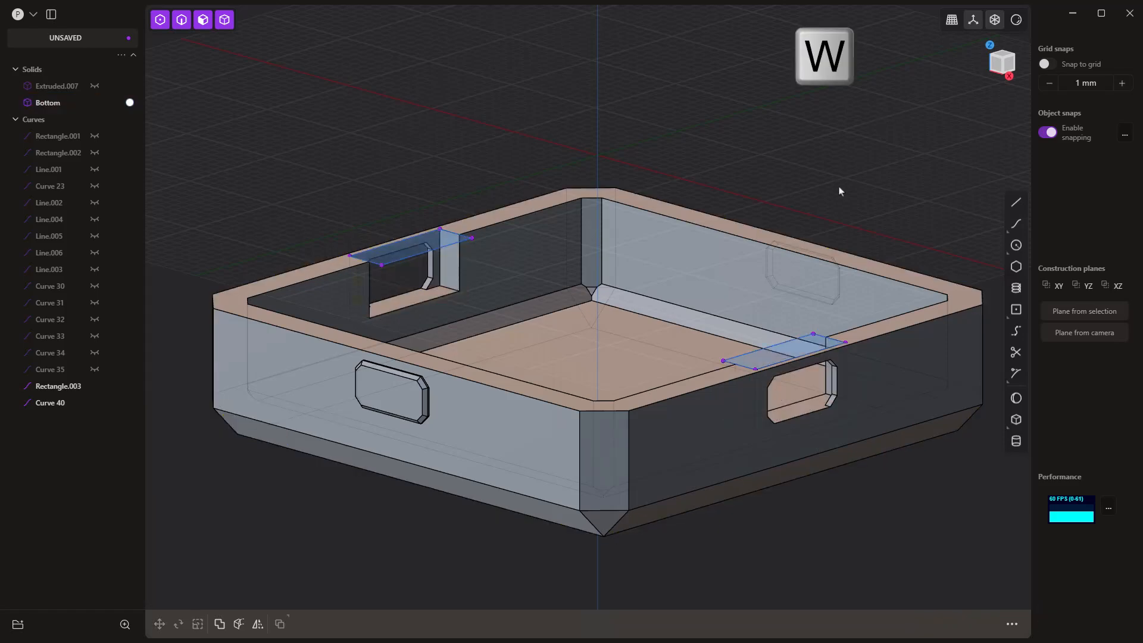
# Step: Hide the Rectangle.003 and Curve 40 sketch curves
pyautogui.moveTo(840, 191); pyautogui.dragTo(279, 369, button='middle')
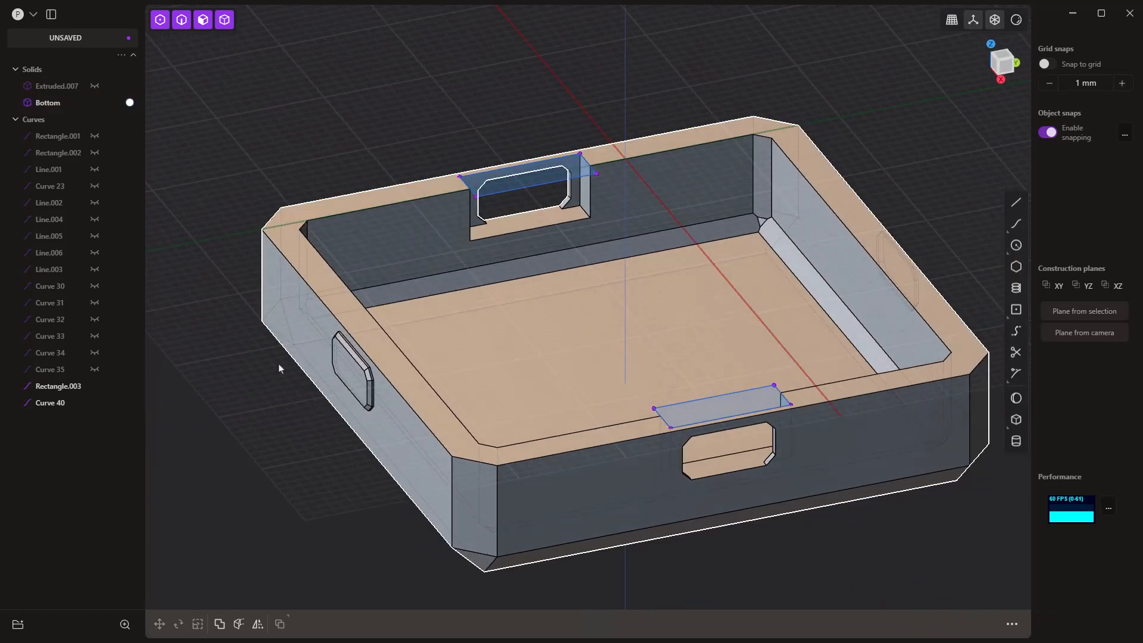
pyautogui.click(94, 385)
pyautogui.click(94, 402)
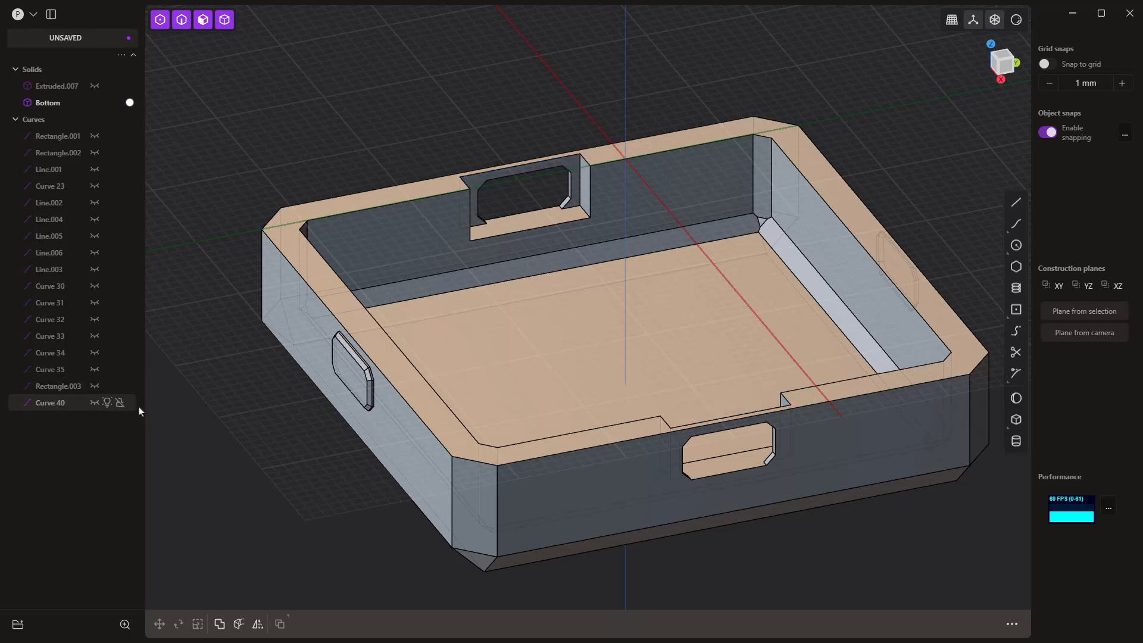
pyautogui.moveTo(268, 479); pyautogui.dragTo(340, 367, button='middle')
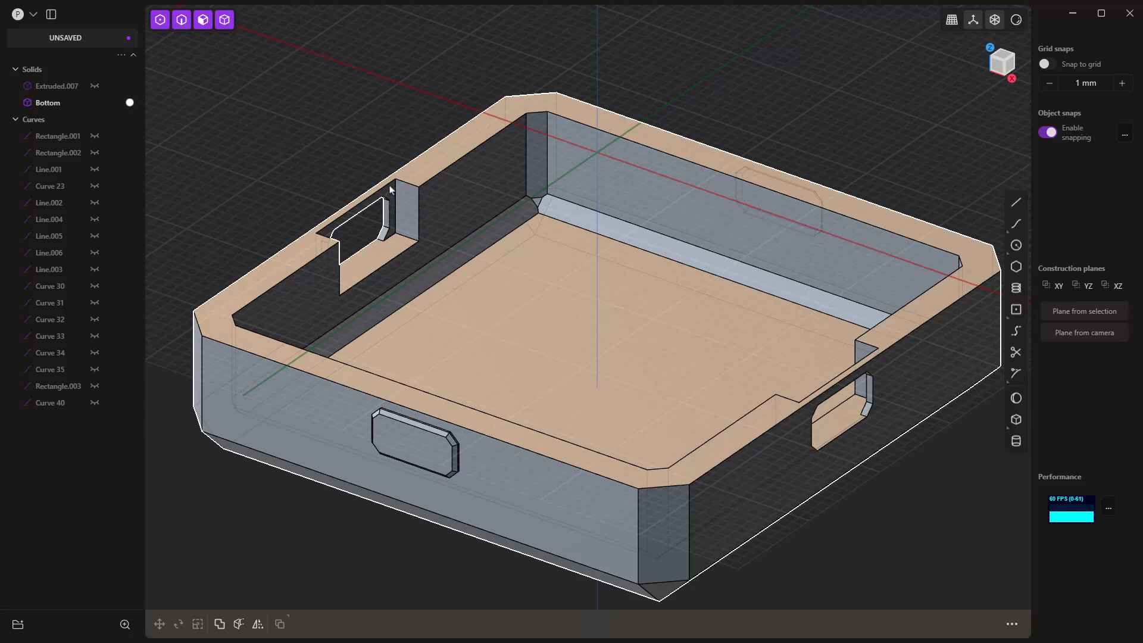
pyautogui.click(390, 186)
pyautogui.click(389, 184)
pyautogui.press('b')
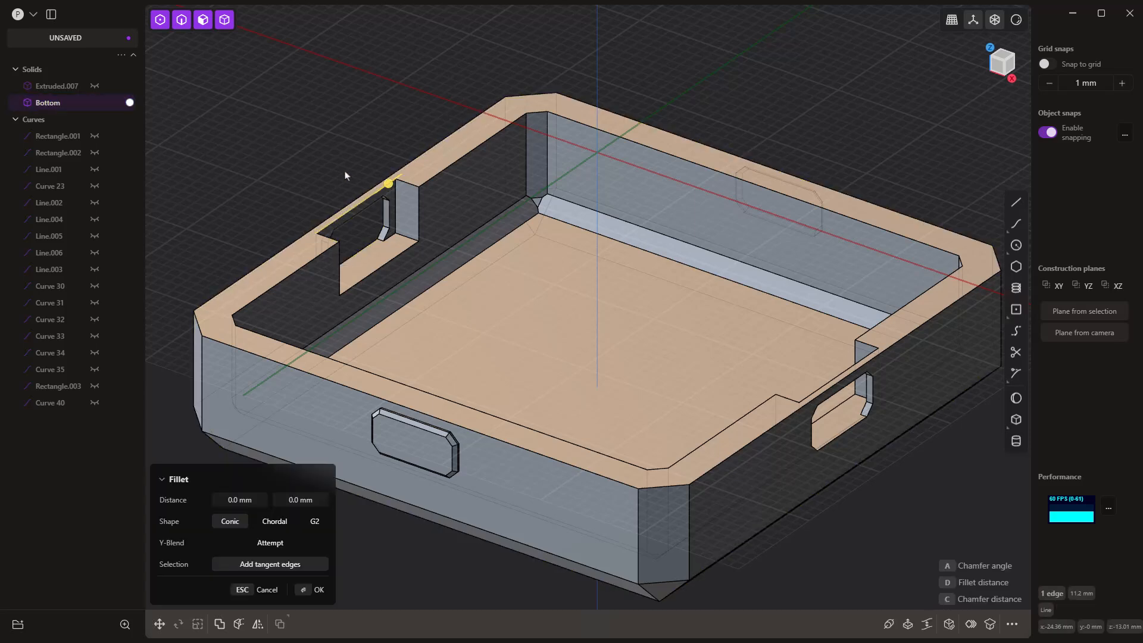
pyautogui.press('Escape')
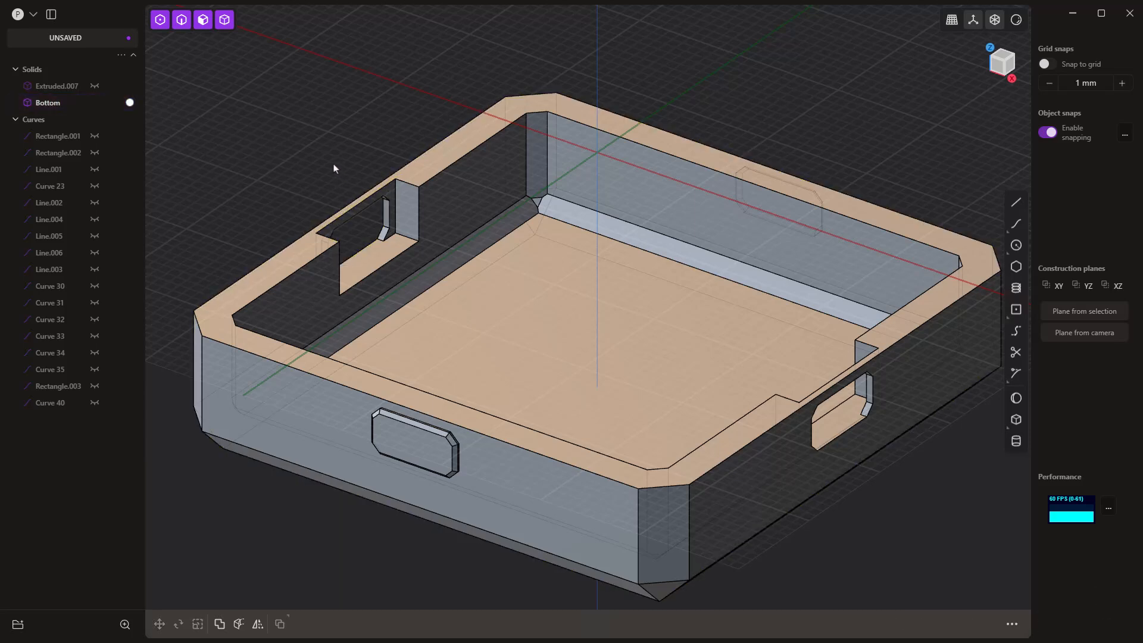
# Step: Show Extruded.007 and examine up close how its +X dot and retainer fit against the Bottom body's cutout
pyautogui.click(94, 86)
pyautogui.scroll(-3, 388, 243)
pyautogui.moveTo(673, 396); pyautogui.dragTo(633, 358, button='middle')
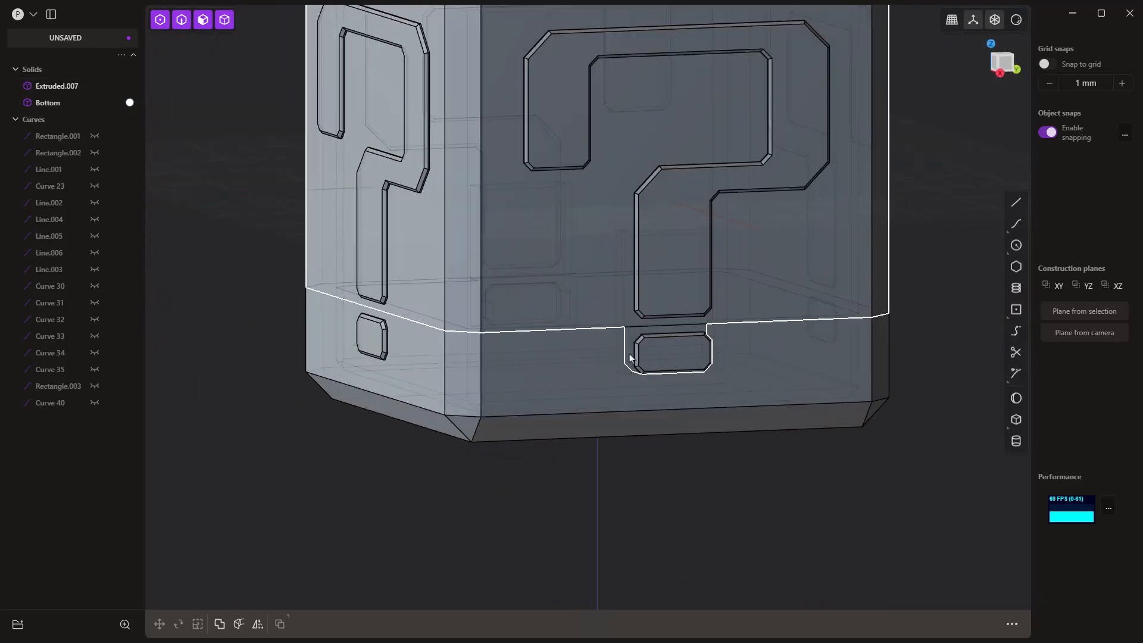
pyautogui.scroll(4, 645, 357)
pyautogui.scroll(8, 647, 355)
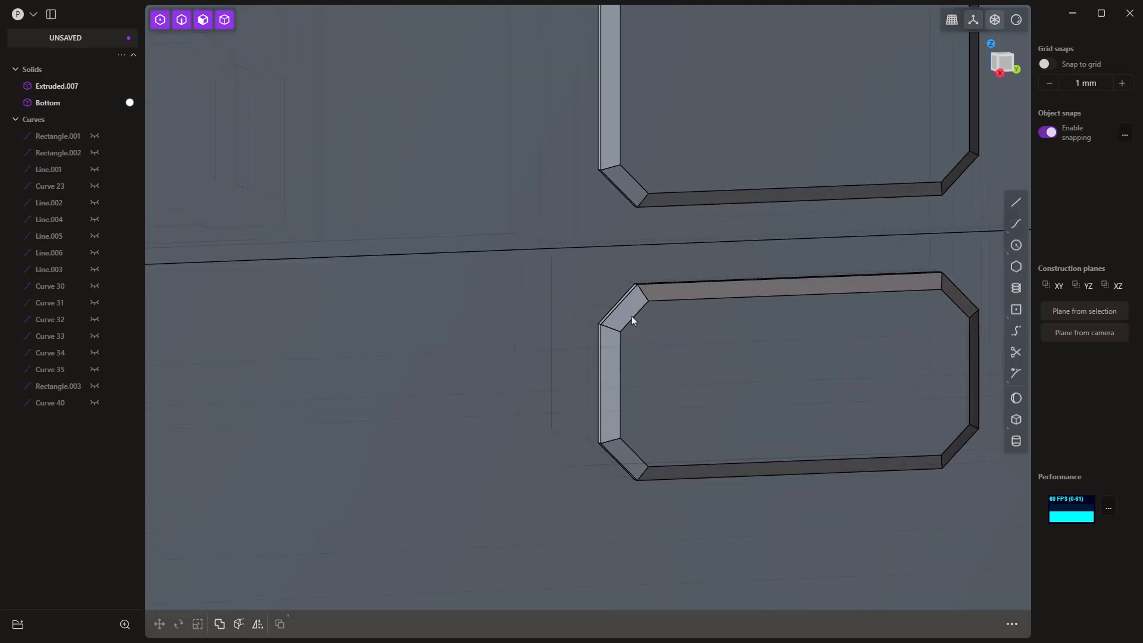
pyautogui.moveTo(637, 321)
pyautogui.mouseDown(button='middle')
pyautogui.moveTo(624, 324)
pyautogui.moveTo(639, 322)
pyautogui.mouseUp(button='middle')
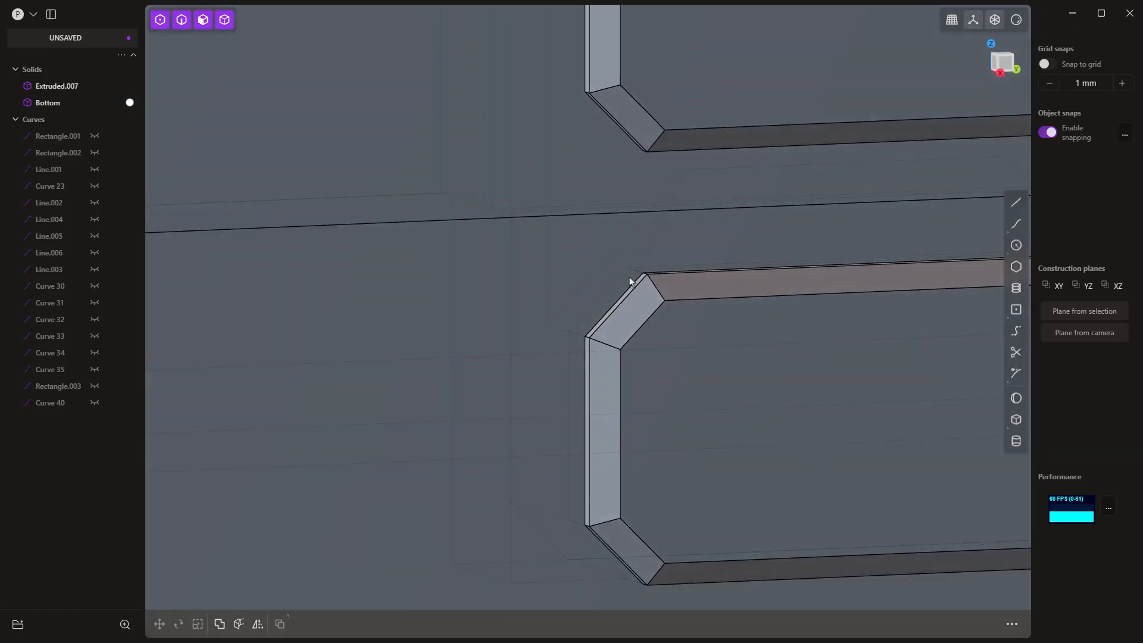
pyautogui.click(603, 237)
pyautogui.scroll(-5, 536, 80)
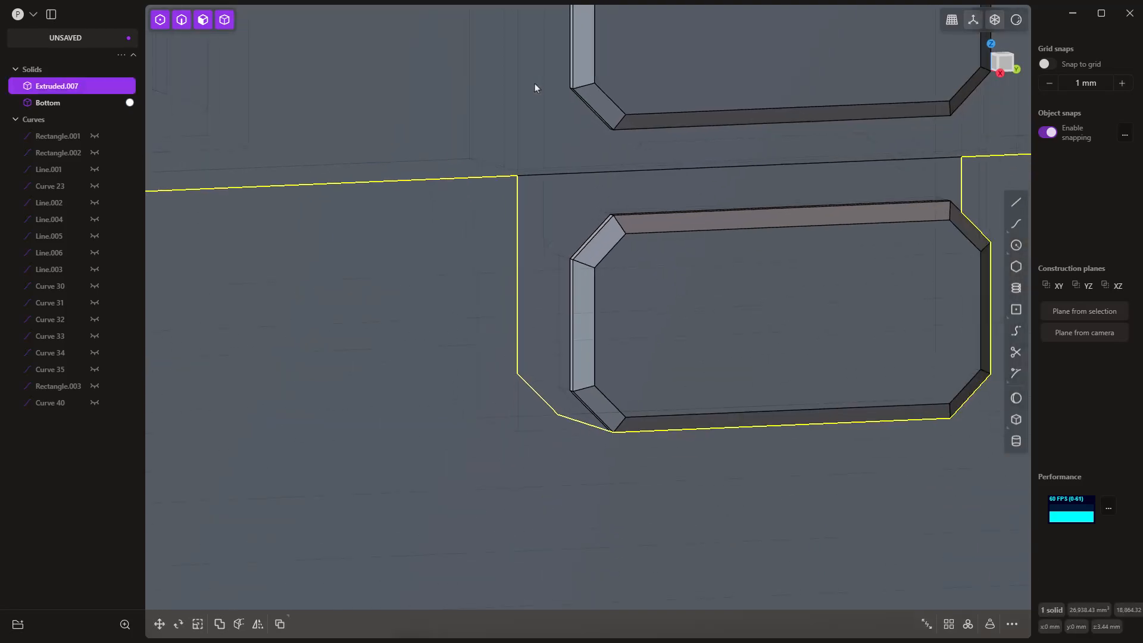
# Step: Hide Extruded.007 again and inspect the dot opening and recess in the Bottom body's +X wall
pyautogui.click(94, 87)
pyautogui.scroll(-4, 430, 133)
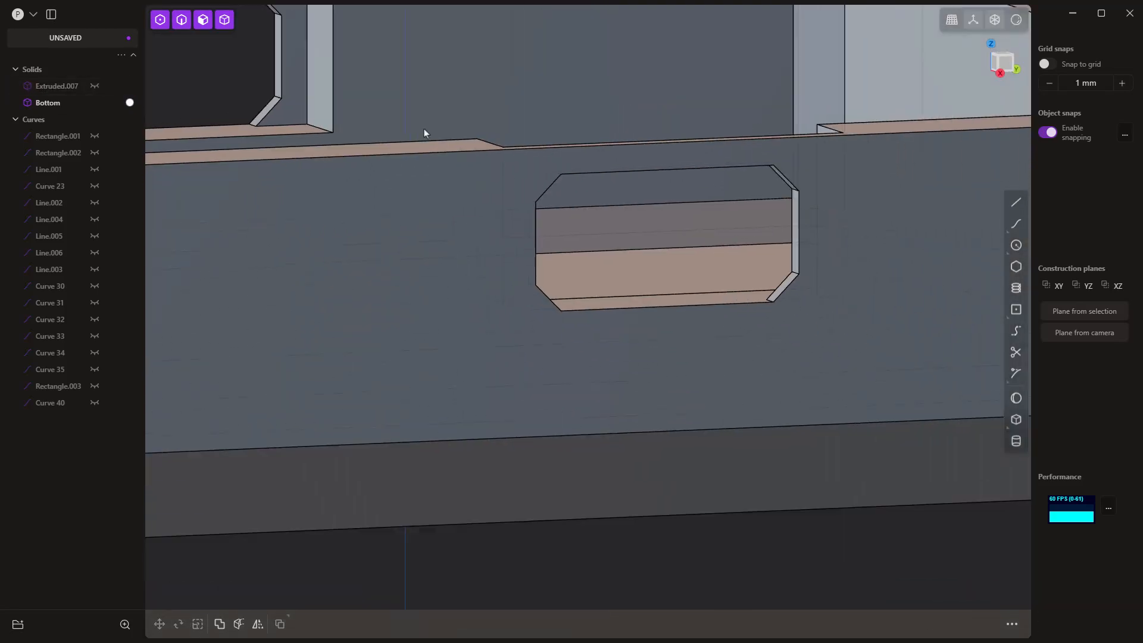
pyautogui.moveTo(638, 384); pyautogui.dragTo(659, 391, button='middle')
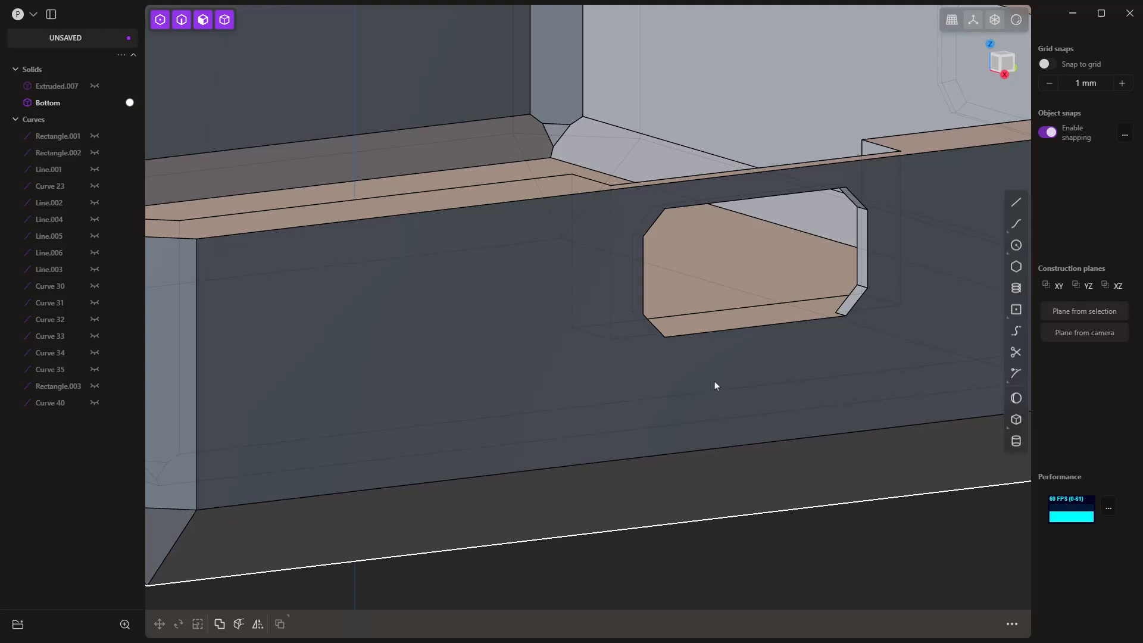
pyautogui.scroll(-6, 671, 441)
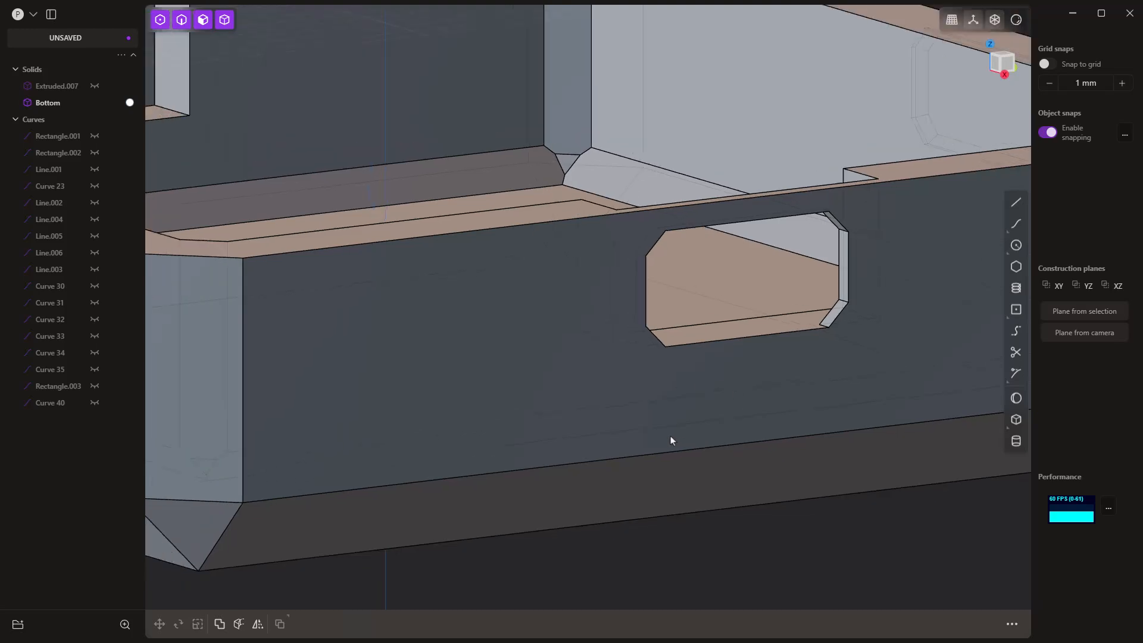
pyautogui.moveTo(778, 538); pyautogui.dragTo(758, 494, button='middle')
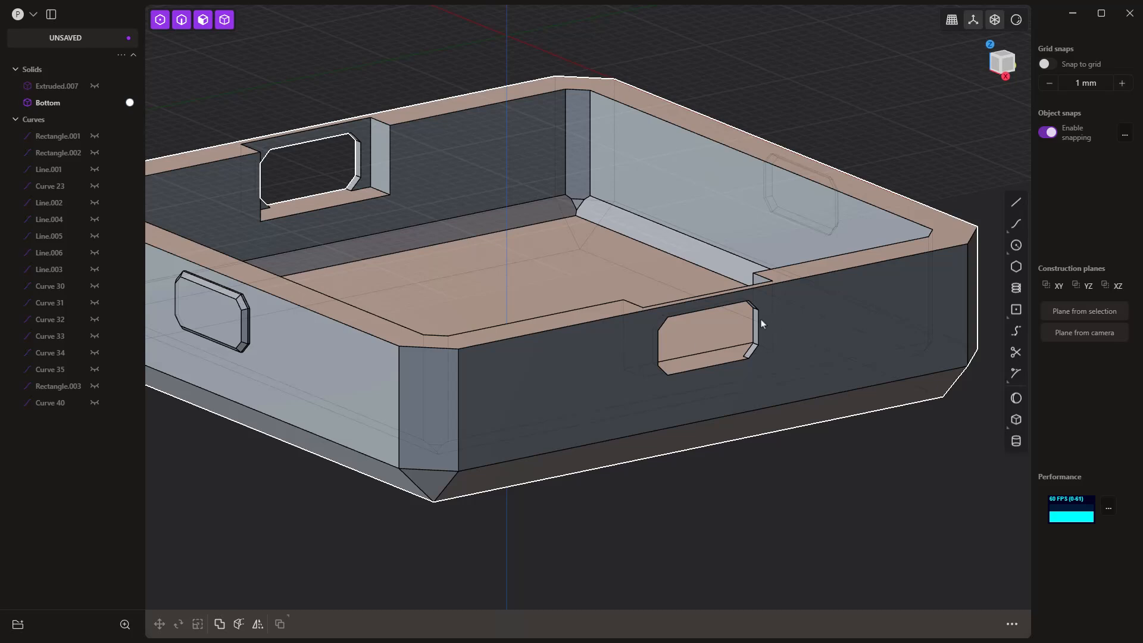
pyautogui.scroll(5, 760, 320)
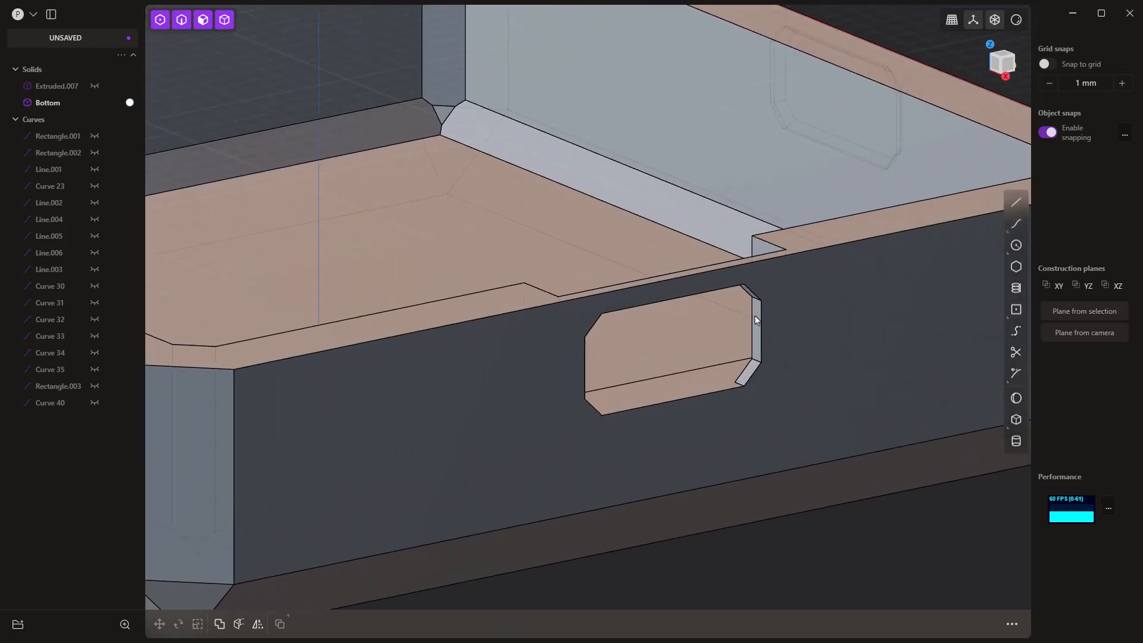
pyautogui.scroll(3, 756, 320)
pyautogui.click(757, 316)
pyautogui.press('o')
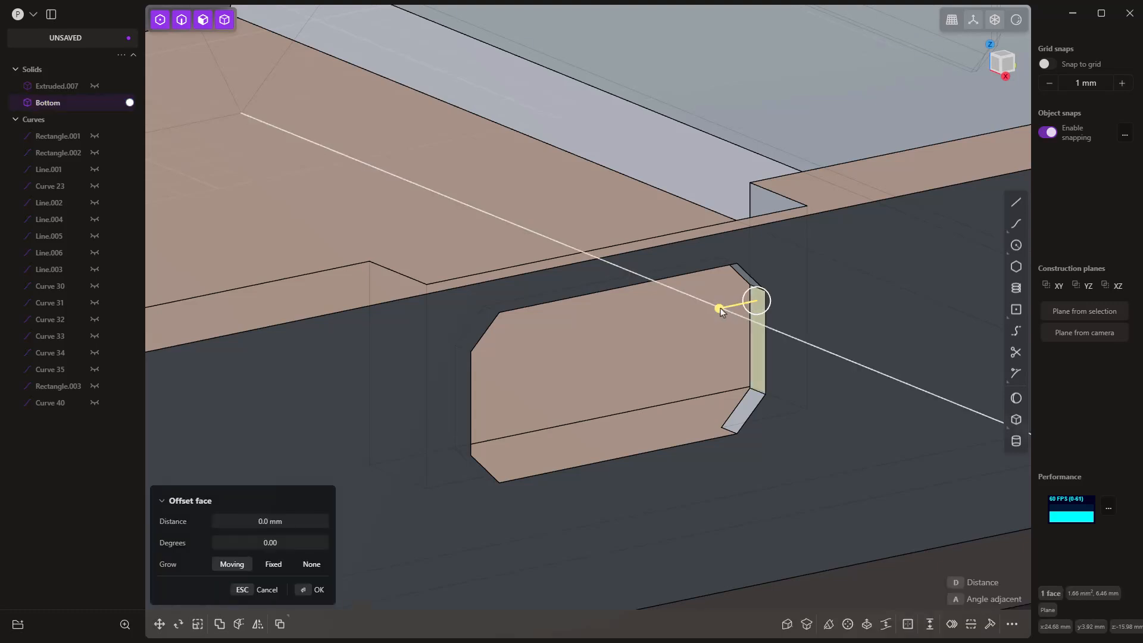
pyautogui.moveTo(721, 310); pyautogui.dragTo(717, 308)
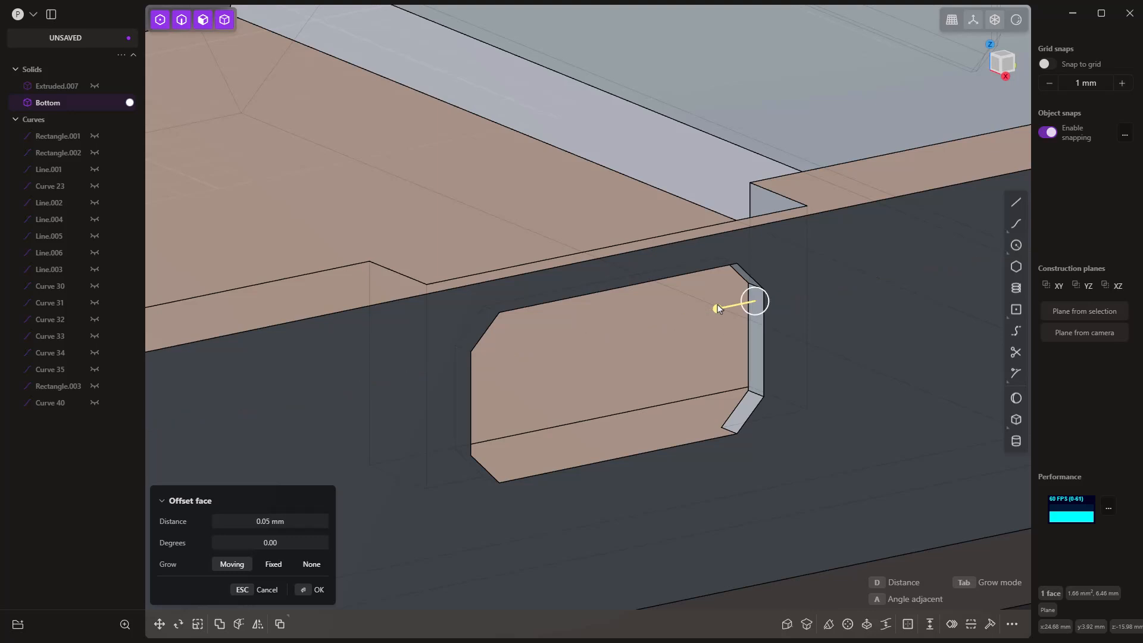
pyautogui.press('Return')
pyautogui.scroll(4, 744, 286)
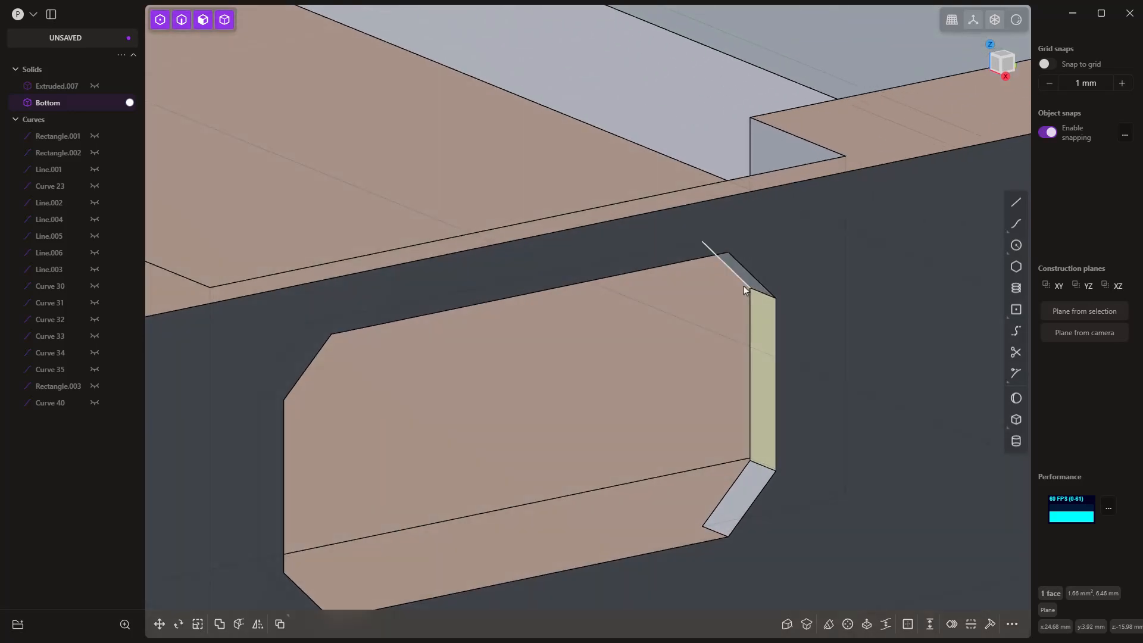
# Step: Offset the three faces at the +Y end of the dot opening in Bottom's +X wall by -0.1 mm
pyautogui.moveTo(744, 295); pyautogui.dragTo(745, 274, button='middle')
pyautogui.keyDown('shift'); pyautogui.click(747, 125); pyautogui.keyUp('shift')
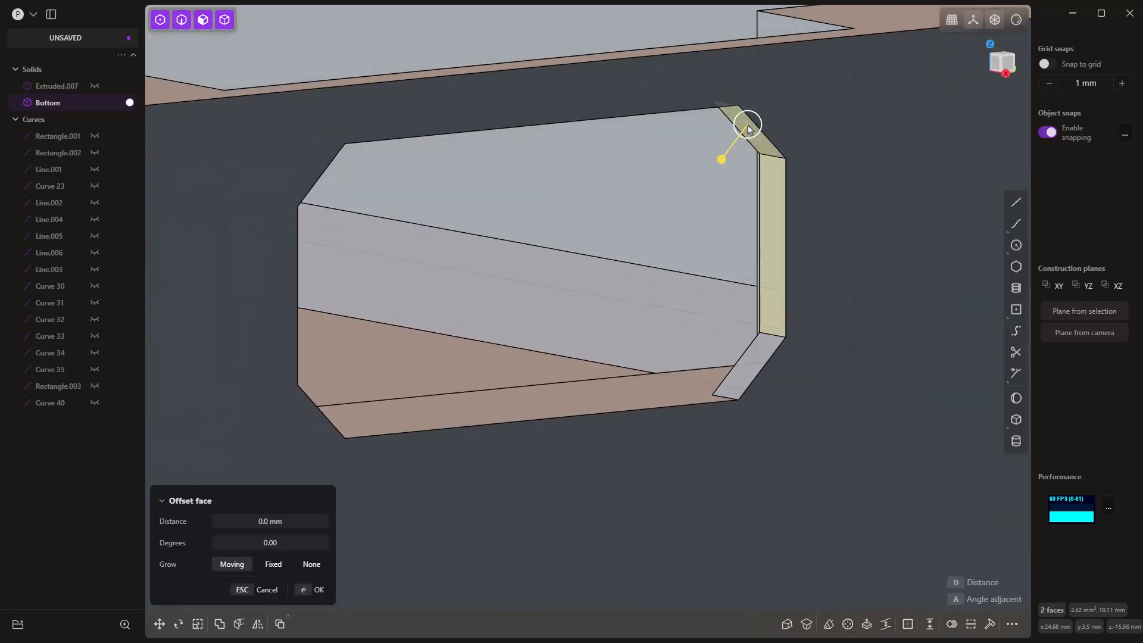
pyautogui.keyDown('shift'); pyautogui.click(755, 350); pyautogui.keyUp('shift')
pyautogui.moveTo(754, 350); pyautogui.dragTo(740, 341, button='middle')
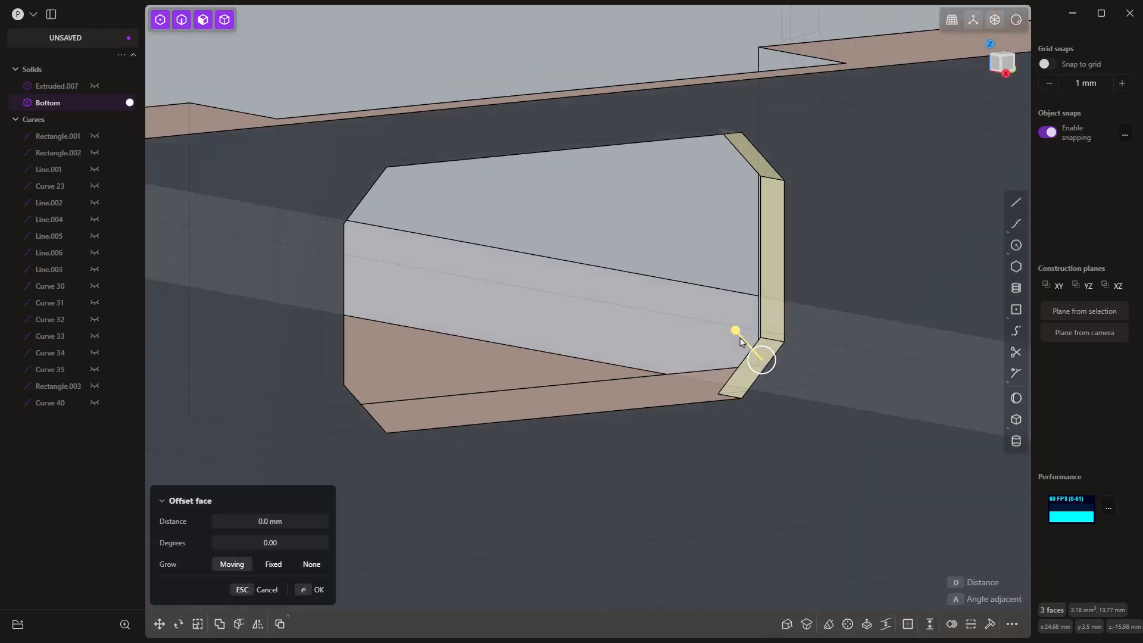
pyautogui.moveTo(736, 331); pyautogui.dragTo(739, 334)
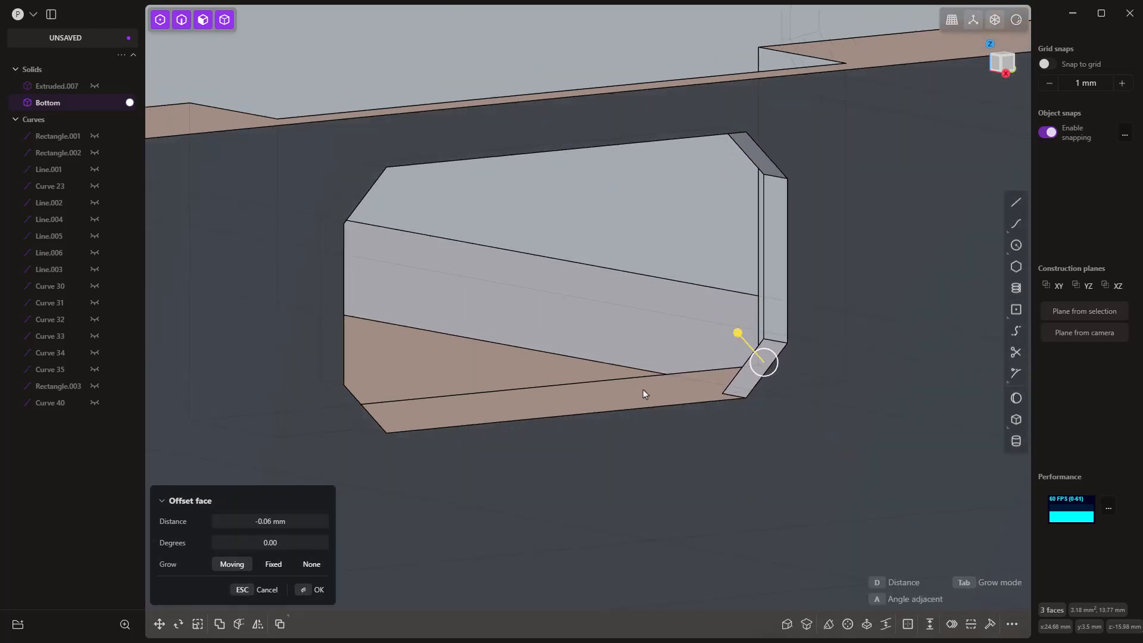
pyautogui.write('d')
pyautogui.write('-')
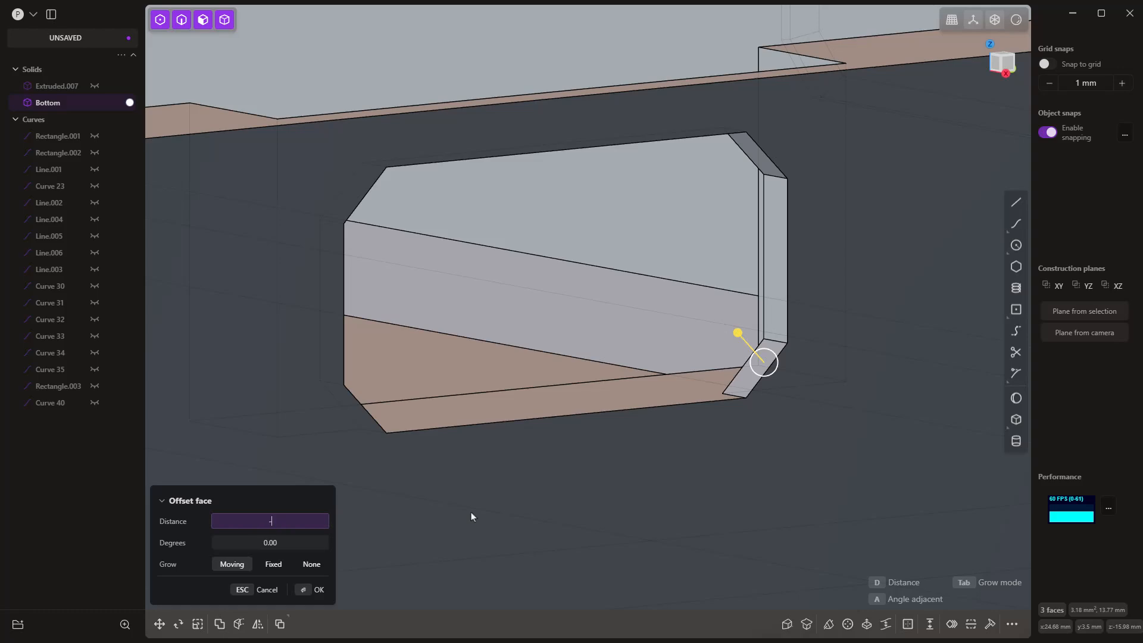
pyautogui.press('Return')
pyautogui.press('Return')
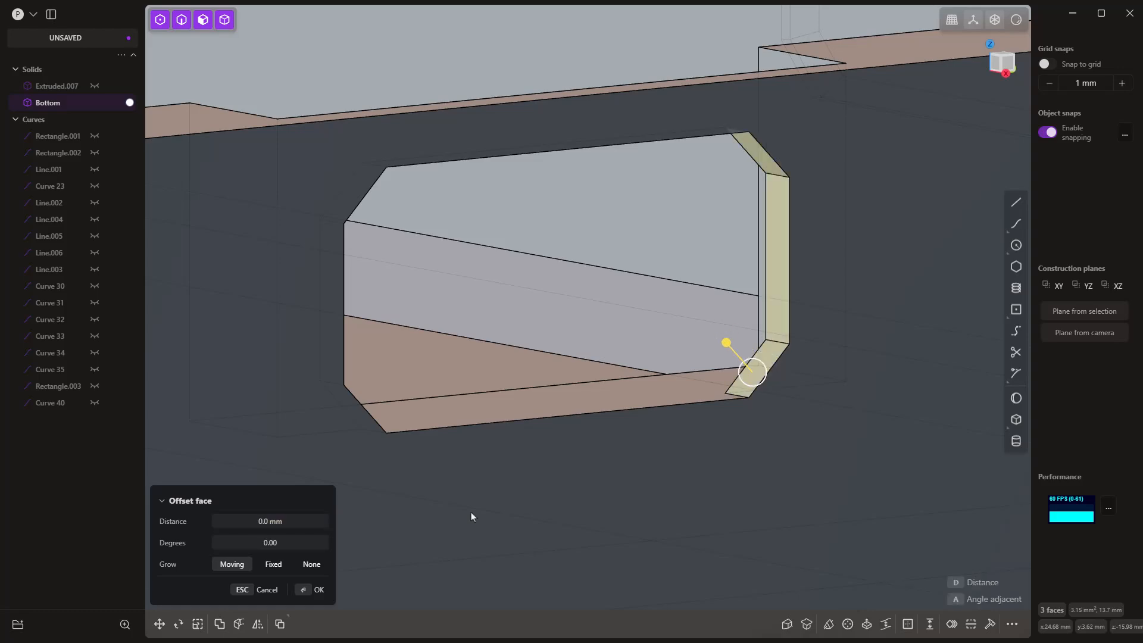
# Step: Offset the three faces at the -Y end of the same +X wall opening by -0.1 mm
pyautogui.scroll(-4, 575, 447)
pyautogui.moveTo(624, 402); pyautogui.dragTo(547, 392, button='middle')
pyautogui.click(547, 393)
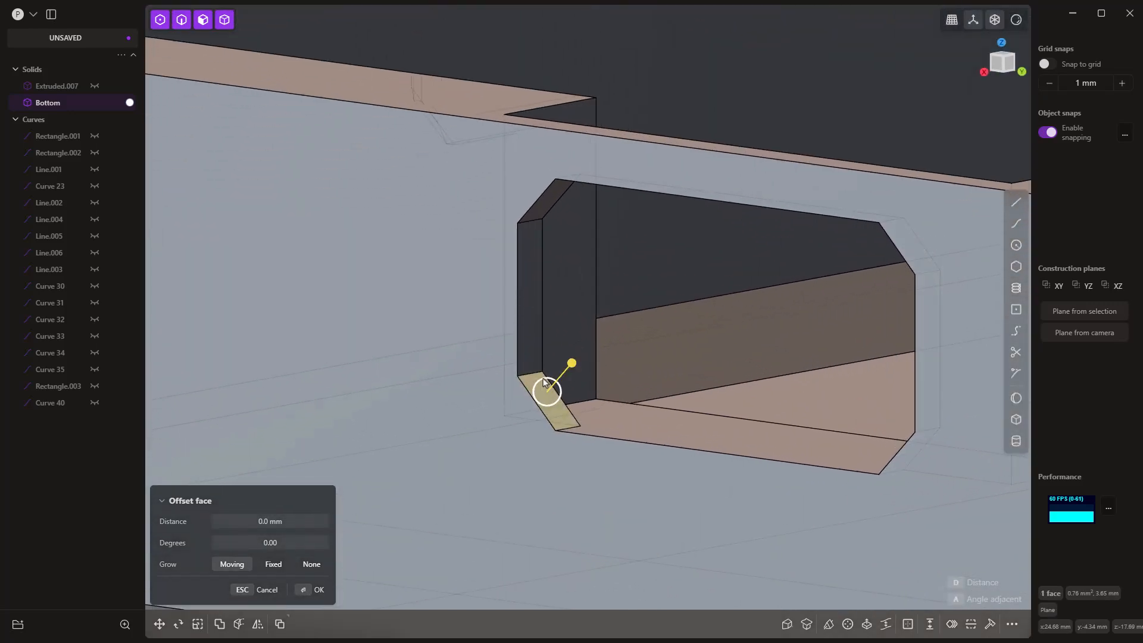
pyautogui.keyDown('shift'); pyautogui.click(527, 307); pyautogui.keyUp('shift')
pyautogui.keyDown('shift'); pyautogui.click(550, 197); pyautogui.keyUp('shift')
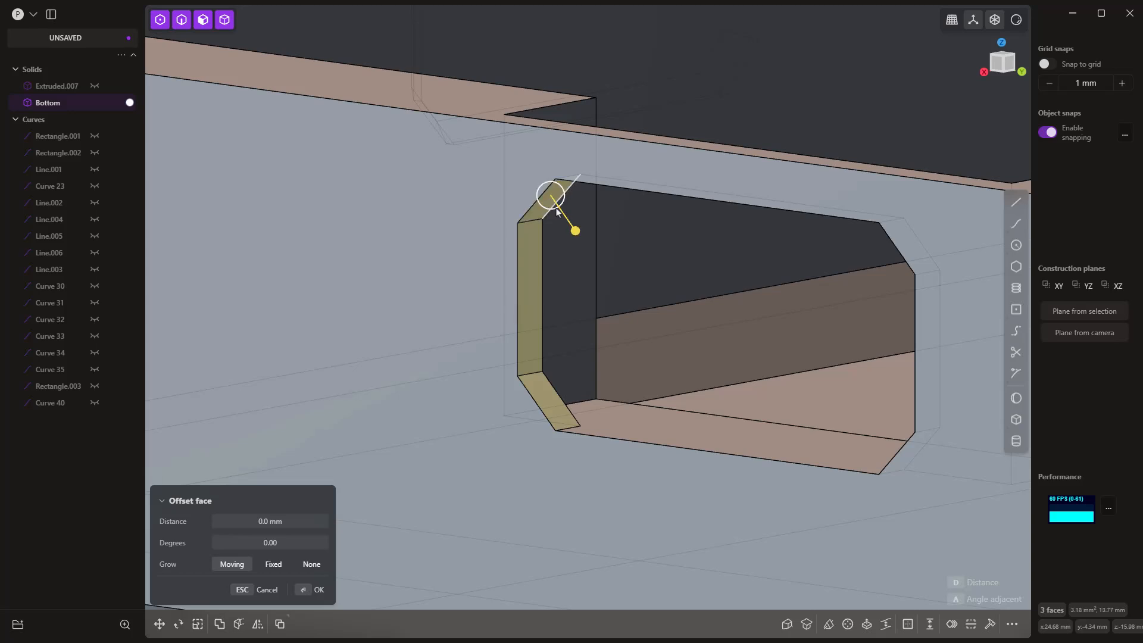
pyautogui.moveTo(575, 230); pyautogui.dragTo(574, 223)
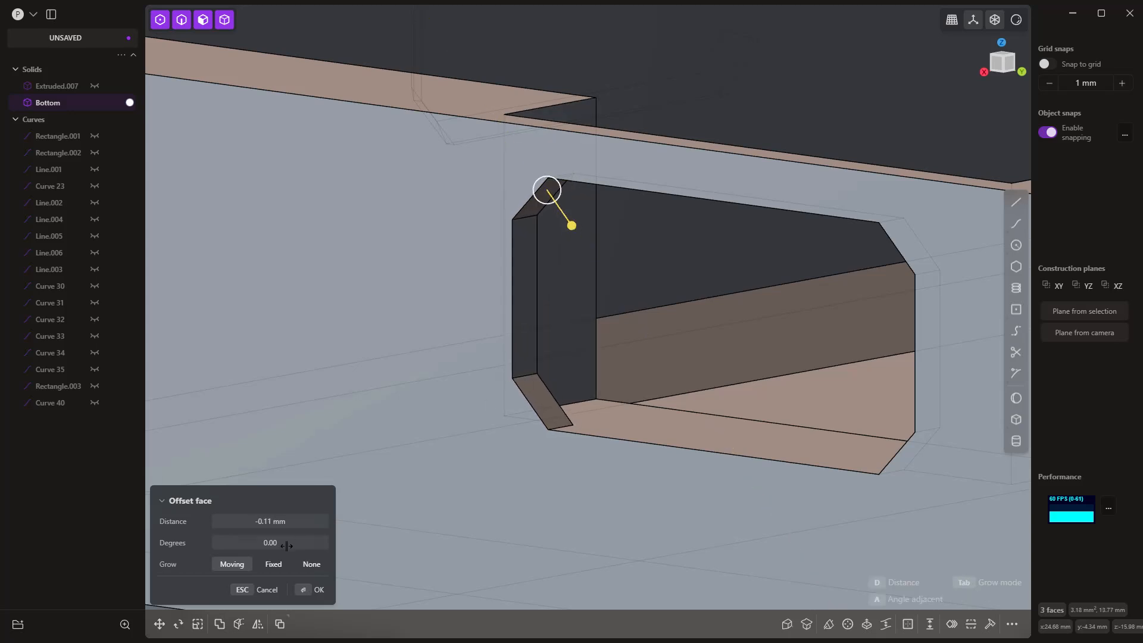
pyautogui.click(278, 522)
pyautogui.write('-')
pyautogui.click(278, 523)
pyautogui.write('0')
pyautogui.press('Return')
# Step: Offset the three faces at the -Y end of the dot opening in Bottom's -X wall by -0.1 mm
pyautogui.scroll(-4, 605, 421)
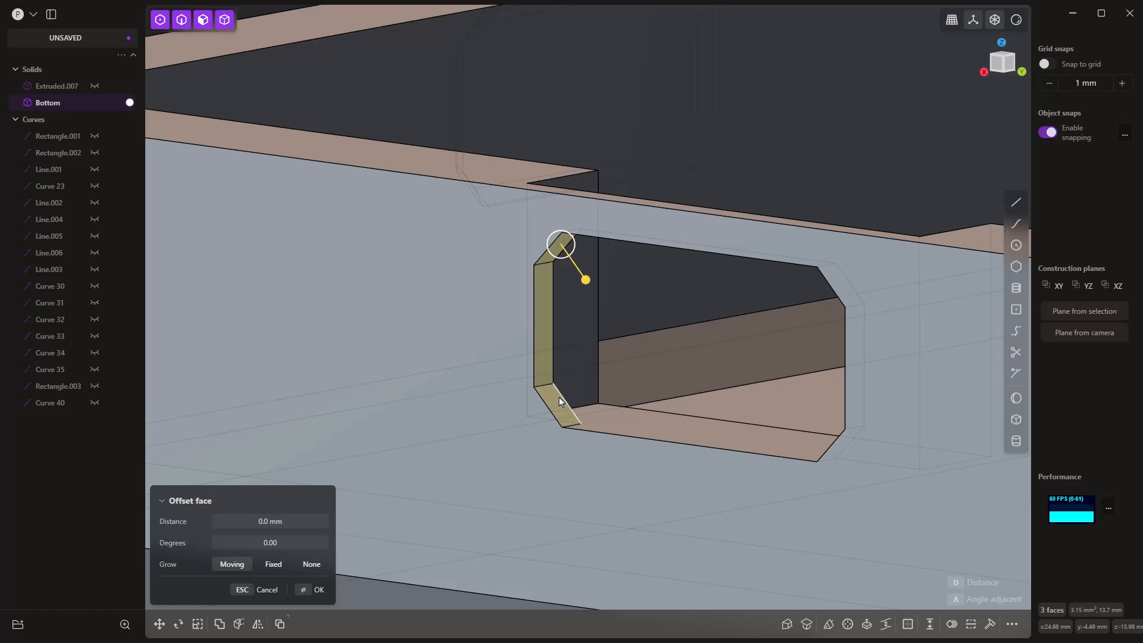
pyautogui.scroll(-6, 559, 398)
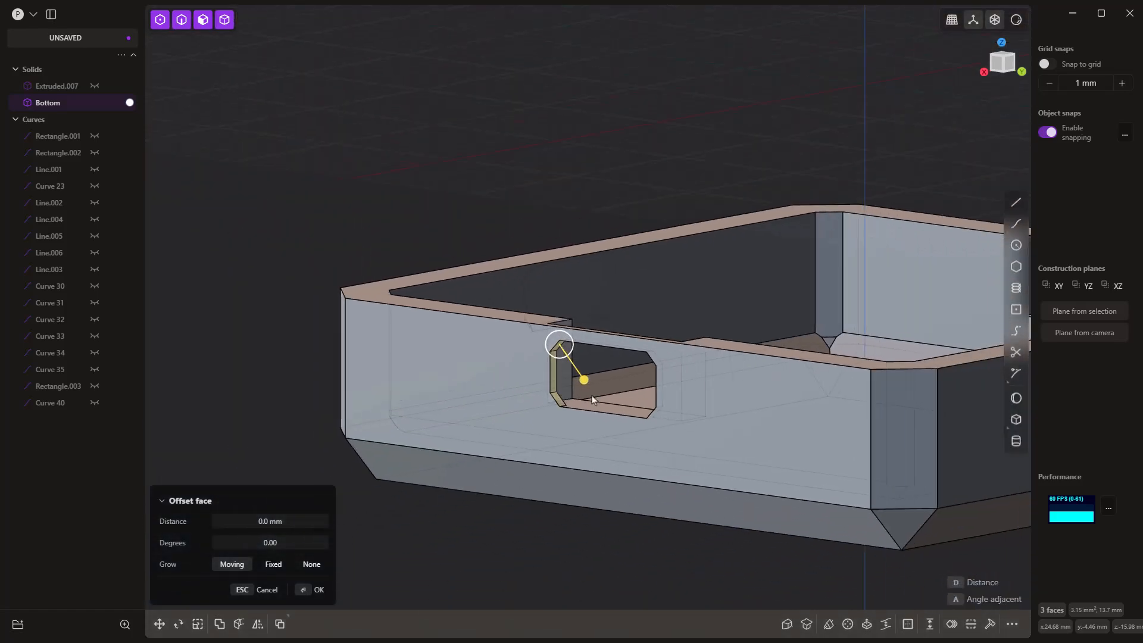
pyautogui.moveTo(592, 398); pyautogui.dragTo(775, 248, button='middle')
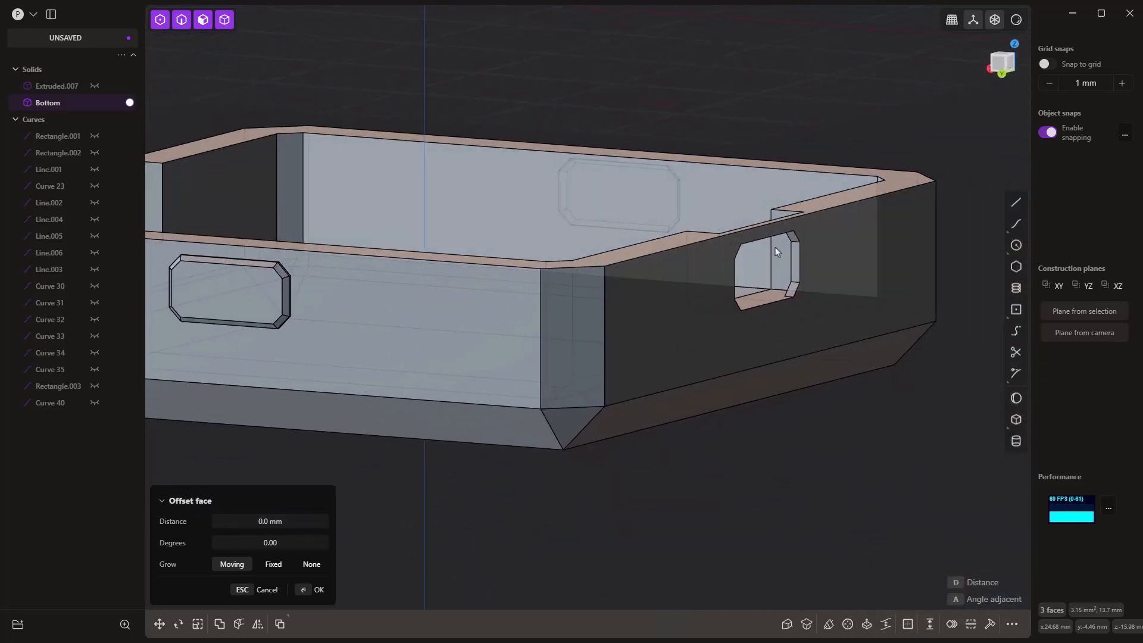
pyautogui.scroll(6, 775, 248)
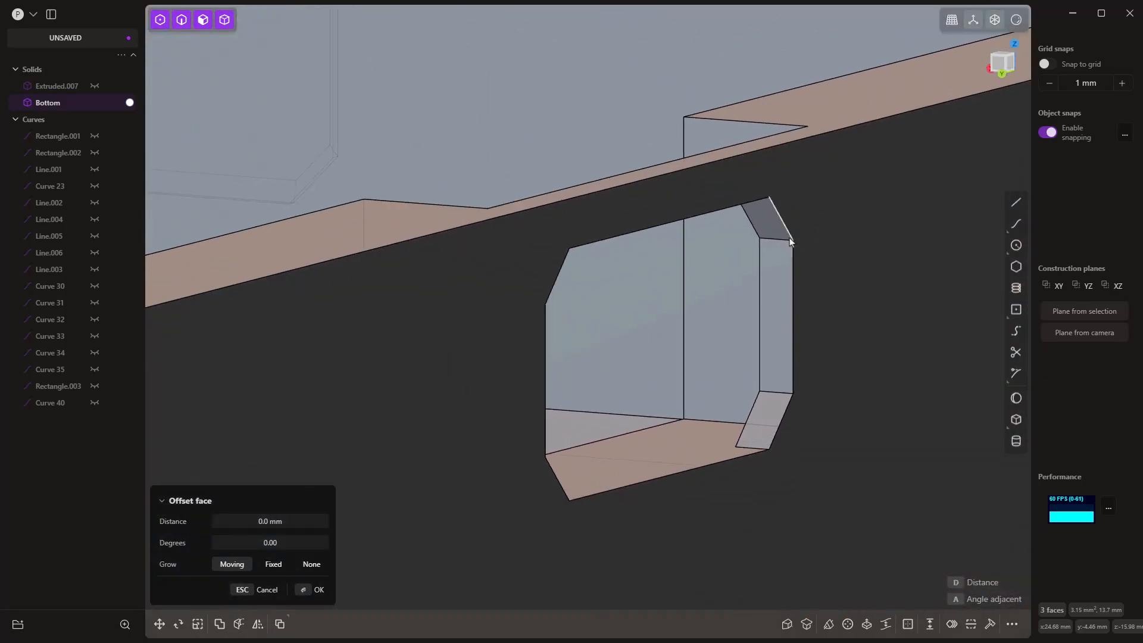
pyautogui.click(776, 236)
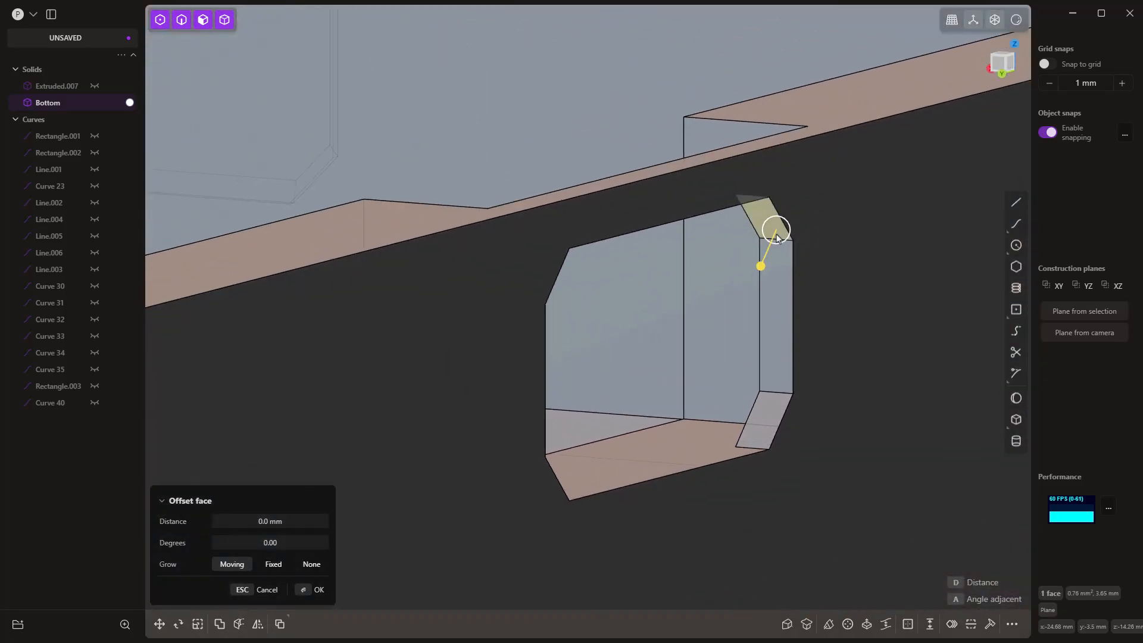
pyautogui.click(783, 286)
pyautogui.click(767, 416)
pyautogui.moveTo(751, 386); pyautogui.dragTo(753, 391)
pyautogui.click(263, 521)
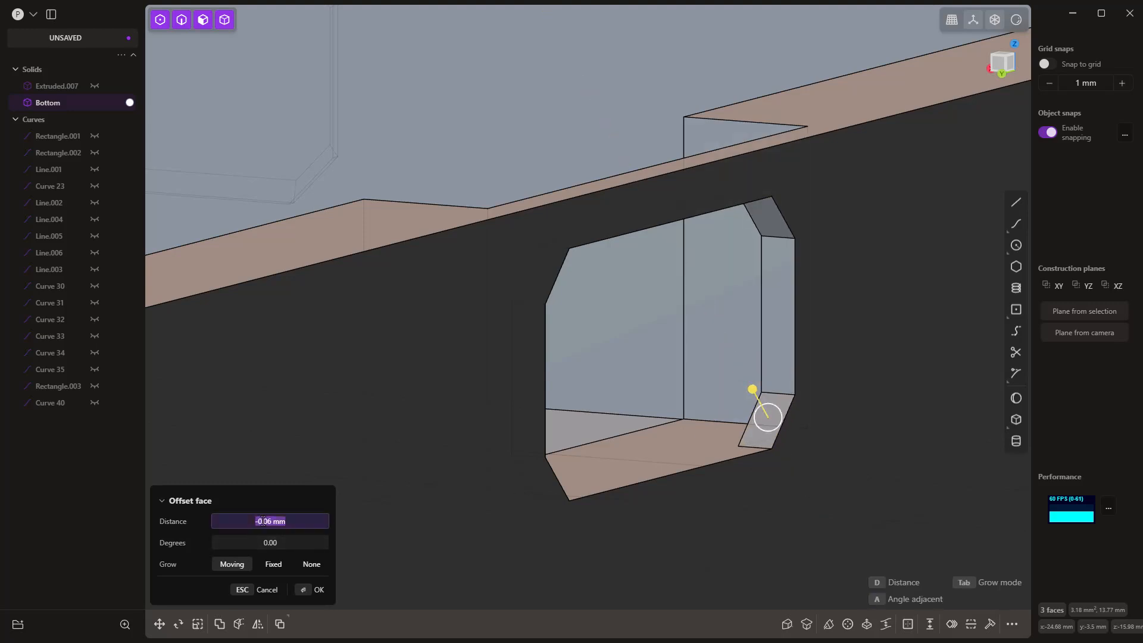
pyautogui.press('BackSpace')
pyautogui.write('-1')
pyautogui.press('Return')
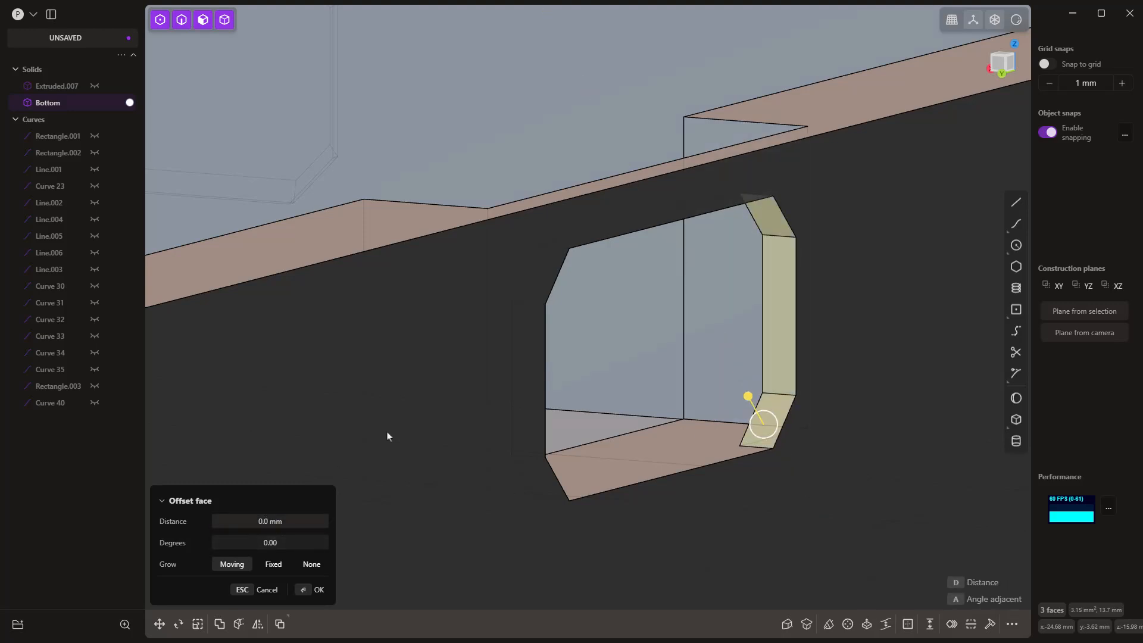
# Step: Offset the three faces at the +Y end of the -X wall opening by -0.1 mm and close the offset
pyautogui.moveTo(388, 432); pyautogui.dragTo(596, 461, button='middle')
pyautogui.scroll(3, 540, 405)
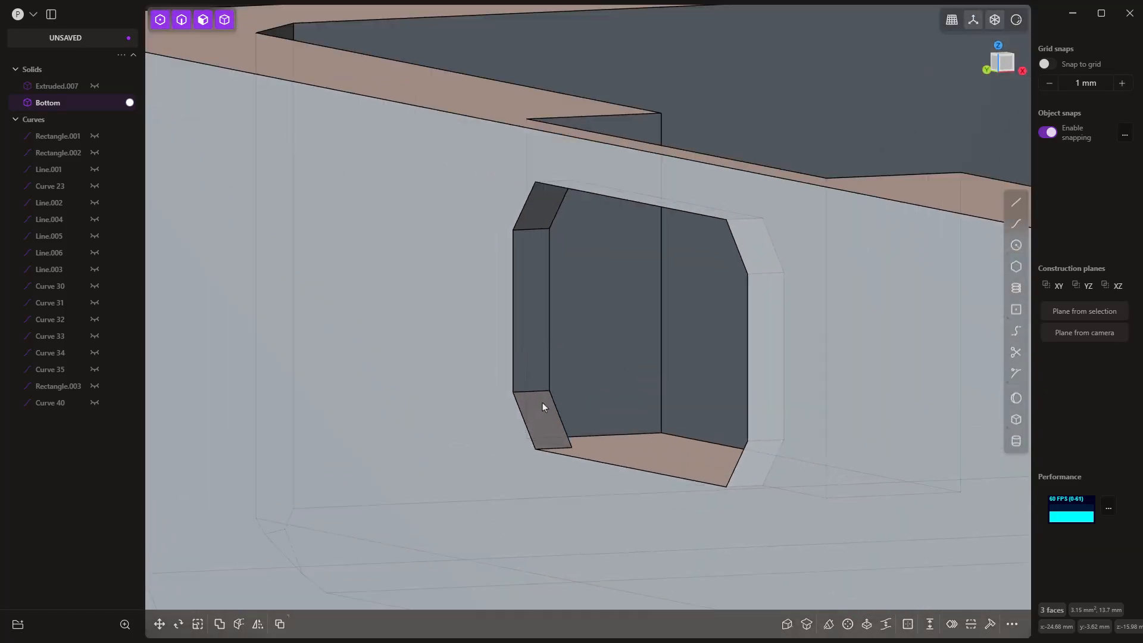
pyautogui.click(541, 403)
pyautogui.keyDown('shift'); pyautogui.click(535, 363); pyautogui.keyUp('shift')
pyautogui.keyDown('shift'); pyautogui.click(541, 209); pyautogui.keyUp('shift')
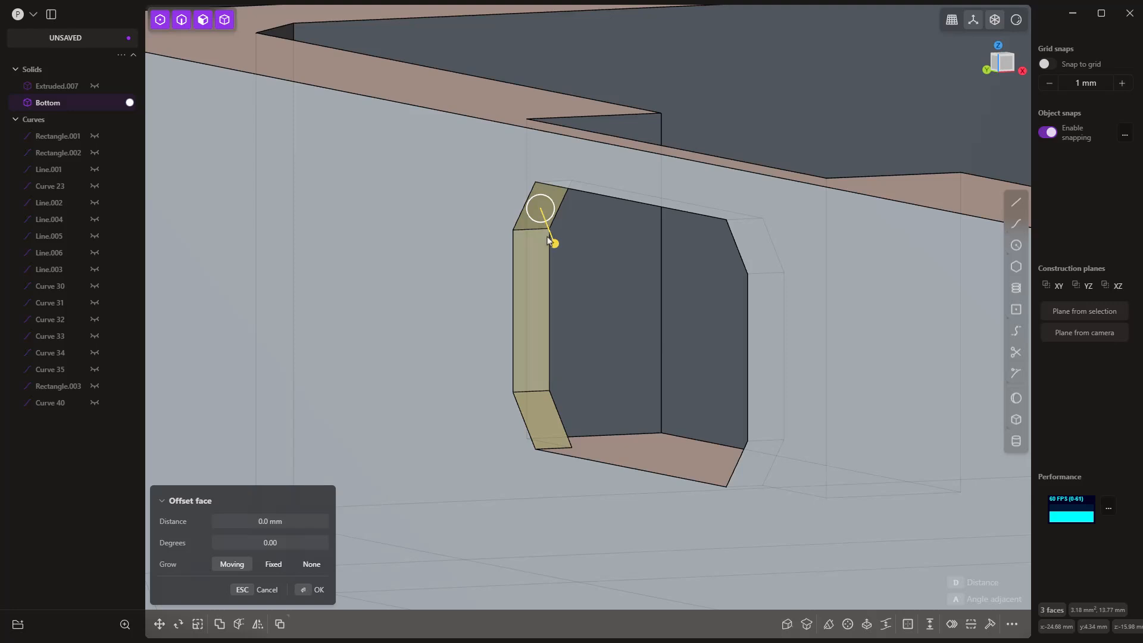
pyautogui.moveTo(557, 245); pyautogui.dragTo(554, 243)
pyautogui.write('d')
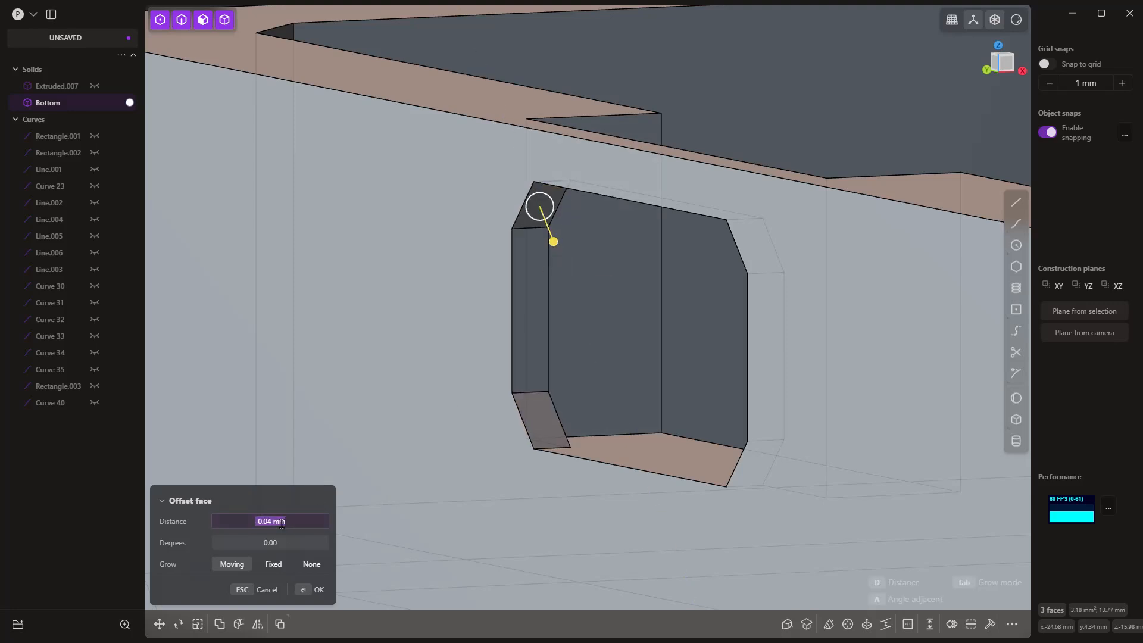
pyautogui.write('0')
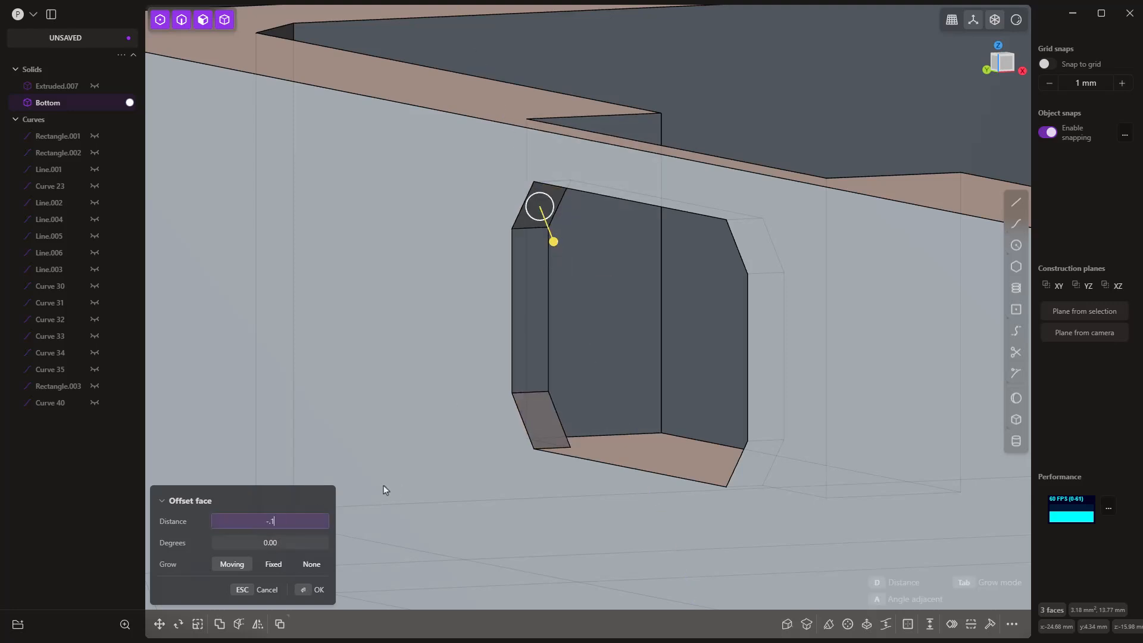
pyautogui.press('Return')
pyautogui.scroll(-8, 462, 400)
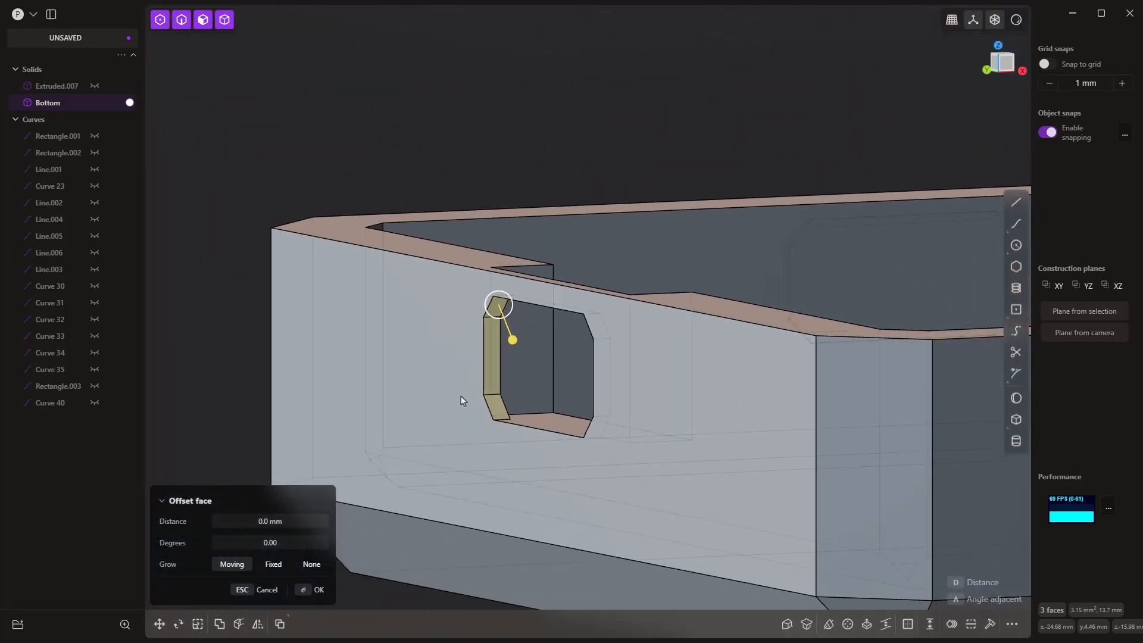
pyautogui.press('Escape')
# Step: Show Extruded.007 and examine the clearance around its +X dot within the Bottom opening in the Right view
pyautogui.click(95, 87)
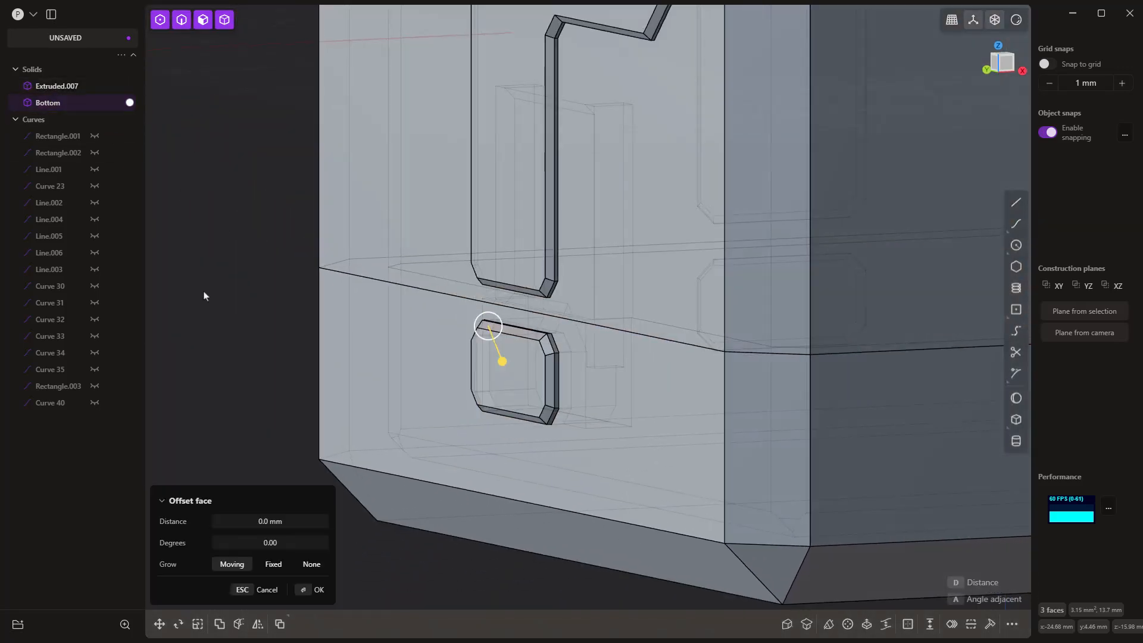
pyautogui.moveTo(204, 291); pyautogui.dragTo(305, 291, button='middle')
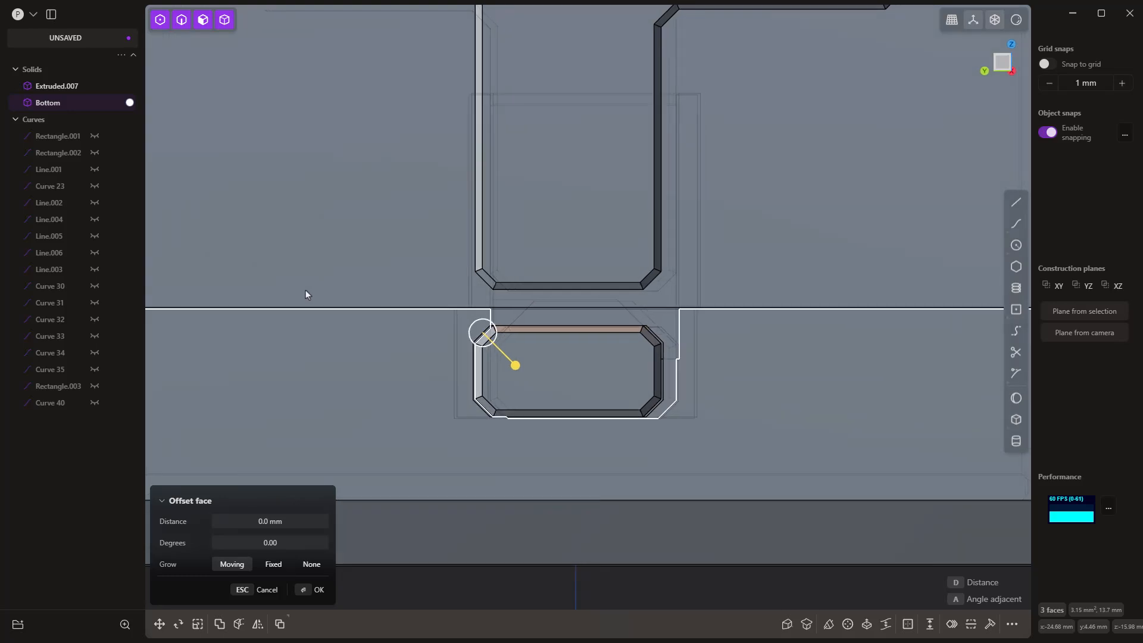
pyautogui.press('KP_1')
pyautogui.press('KP_3')
pyautogui.scroll(5, 655, 341)
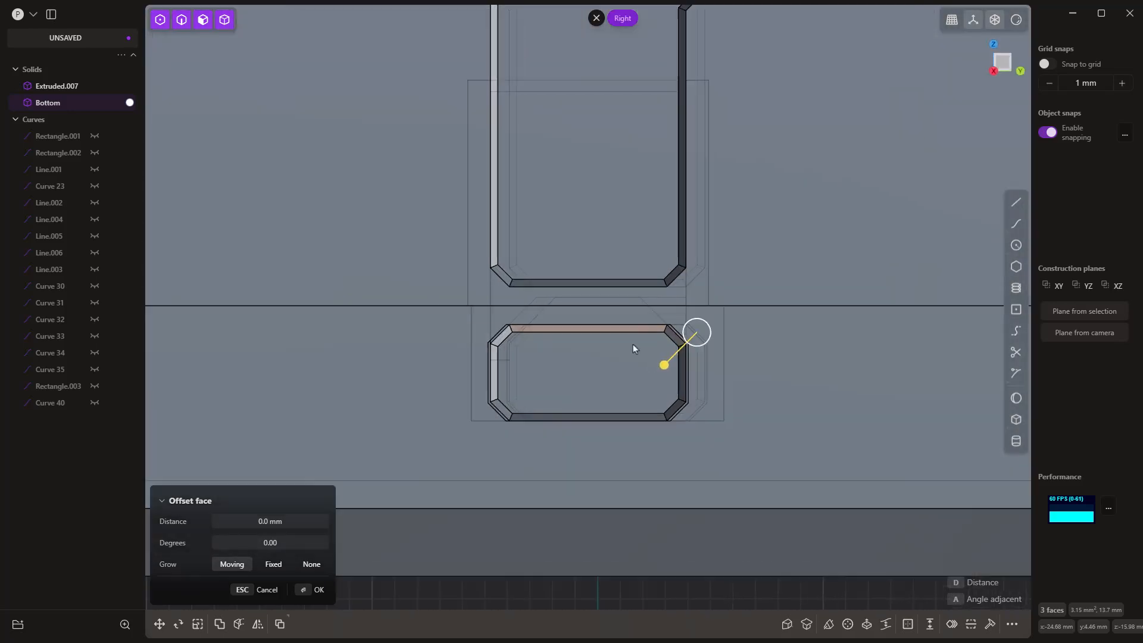
pyautogui.scroll(3, 691, 320)
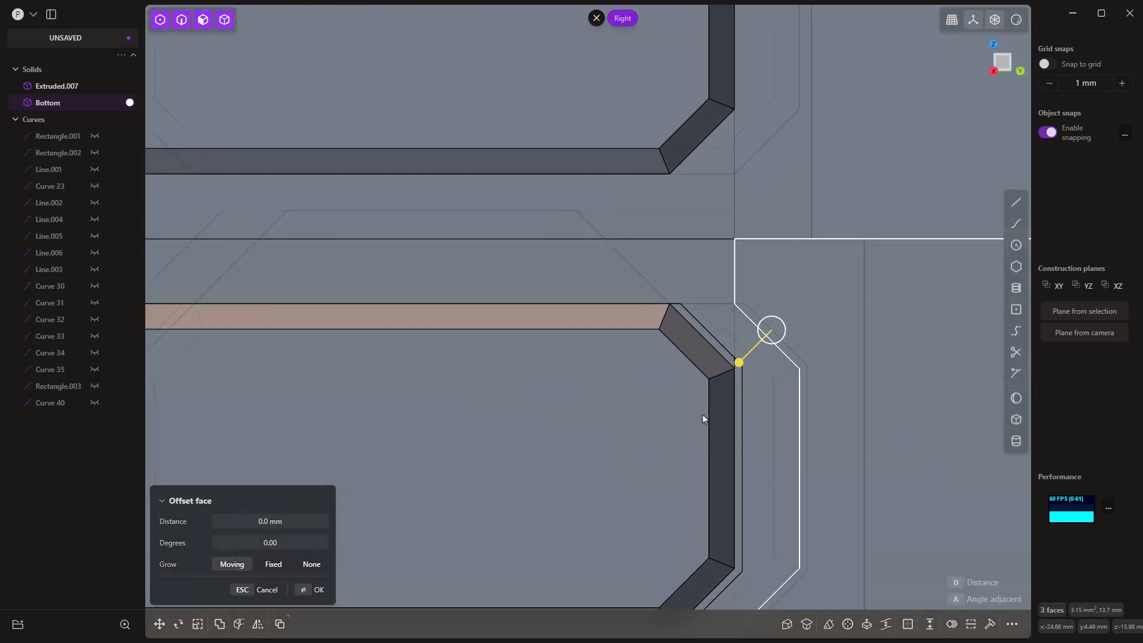
pyautogui.scroll(3, 704, 350)
pyautogui.press('Escape')
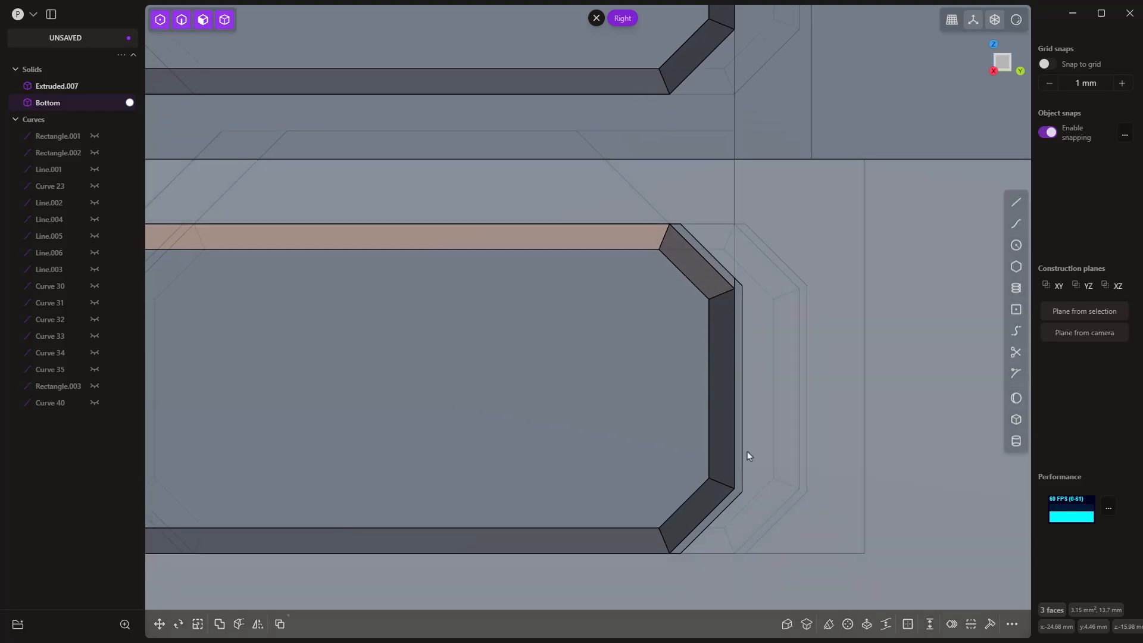
pyautogui.scroll(-2, 739, 501)
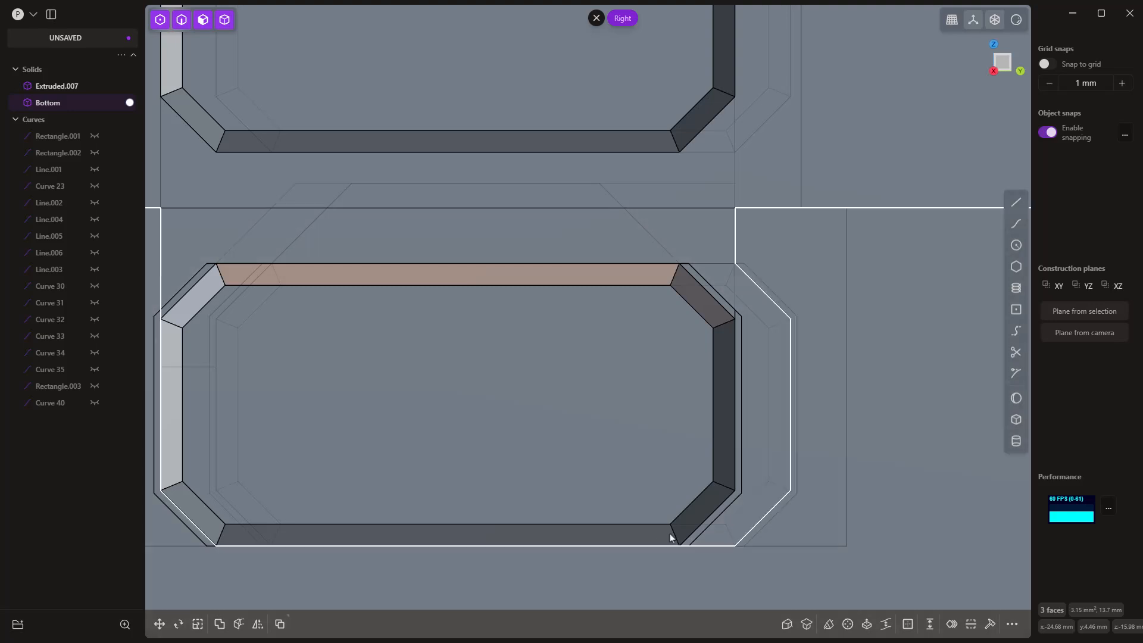
# Step: Select the upper bevel face of Extruded.007's +X dot and review the dot's fit up close and on the whole cube
pyautogui.press('o')
pyautogui.moveTo(672, 536); pyautogui.dragTo(720, 534, button='middle')
pyautogui.keyDown('shift'); pyautogui.moveTo(982, 266); pyautogui.dragTo(650, 273, button='middle'); pyautogui.keyUp('shift')
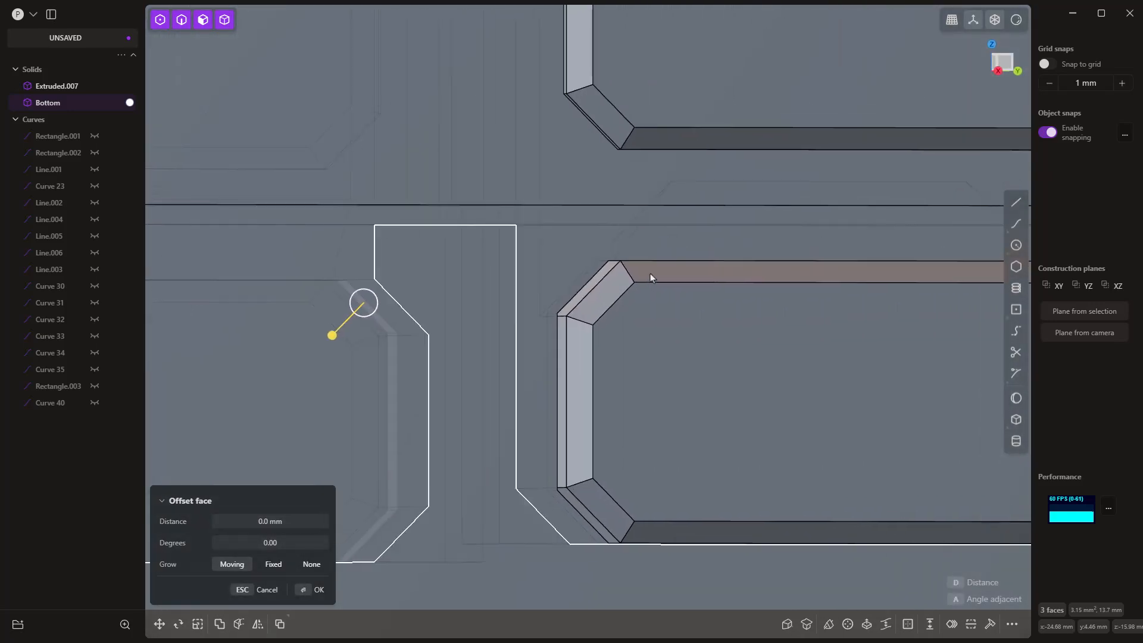
pyautogui.click(650, 272)
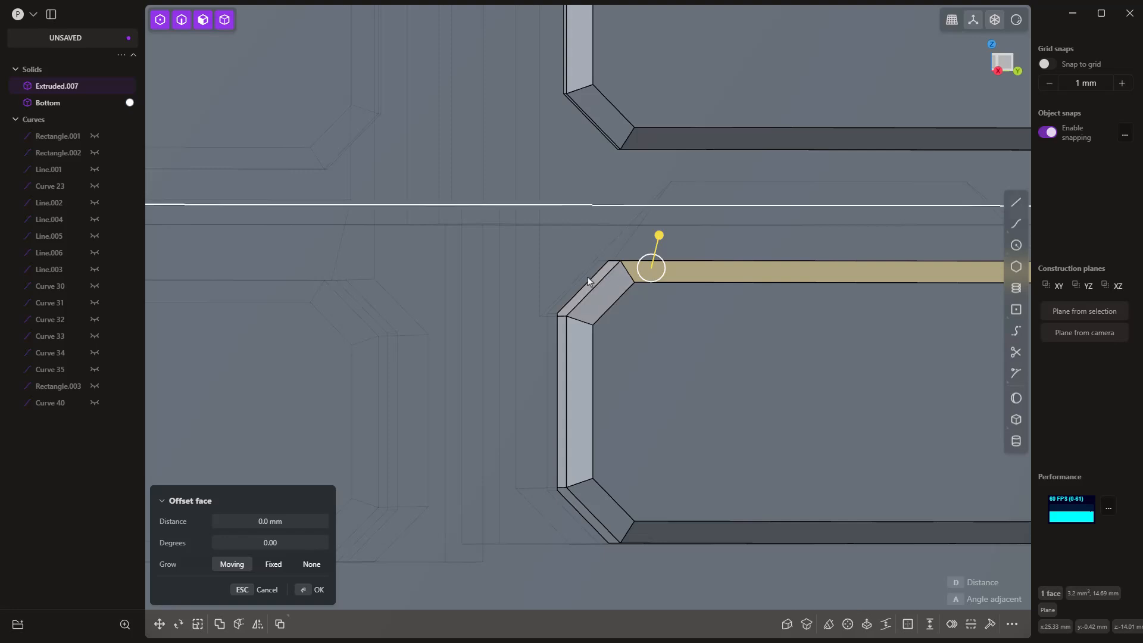
pyautogui.scroll(-6, 504, 291)
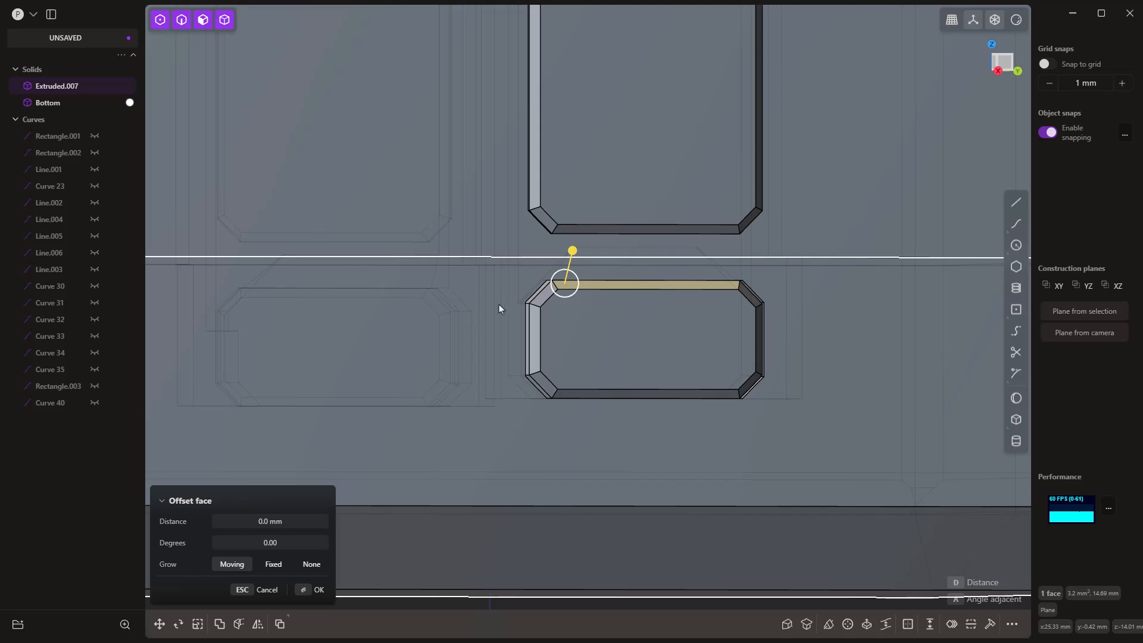
pyautogui.scroll(-5, 494, 300)
pyautogui.scroll(-5, 495, 299)
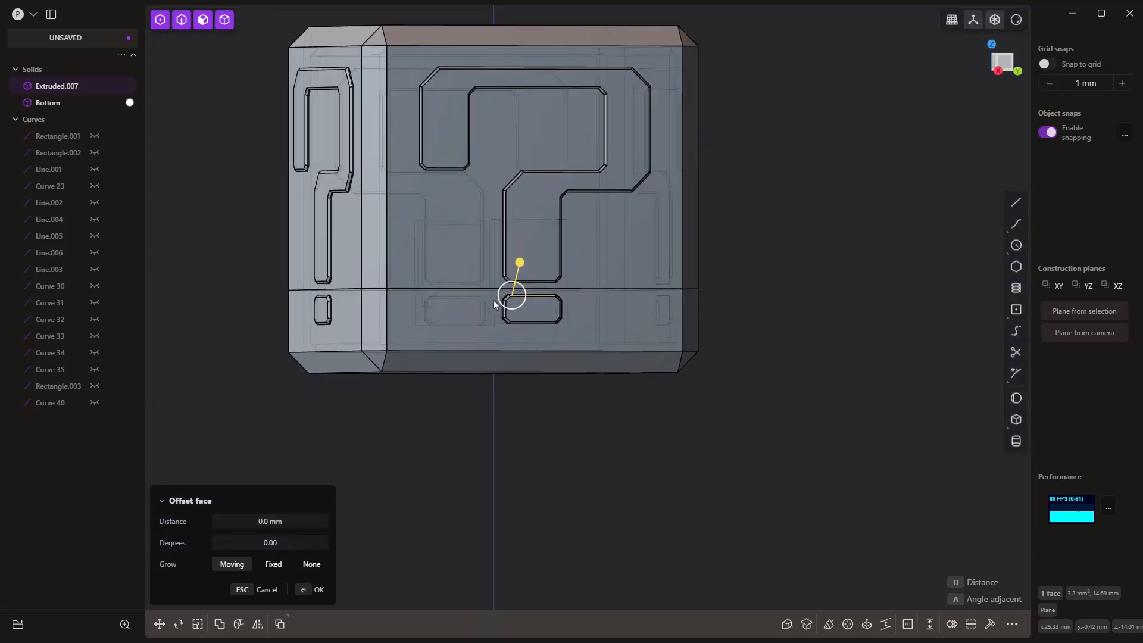
# Step: Cancel the open face offset and hide Bottom to expose the open underside of Extruded.007
pyautogui.press('Escape')
pyautogui.moveTo(535, 410); pyautogui.dragTo(531, 413, button='middle')
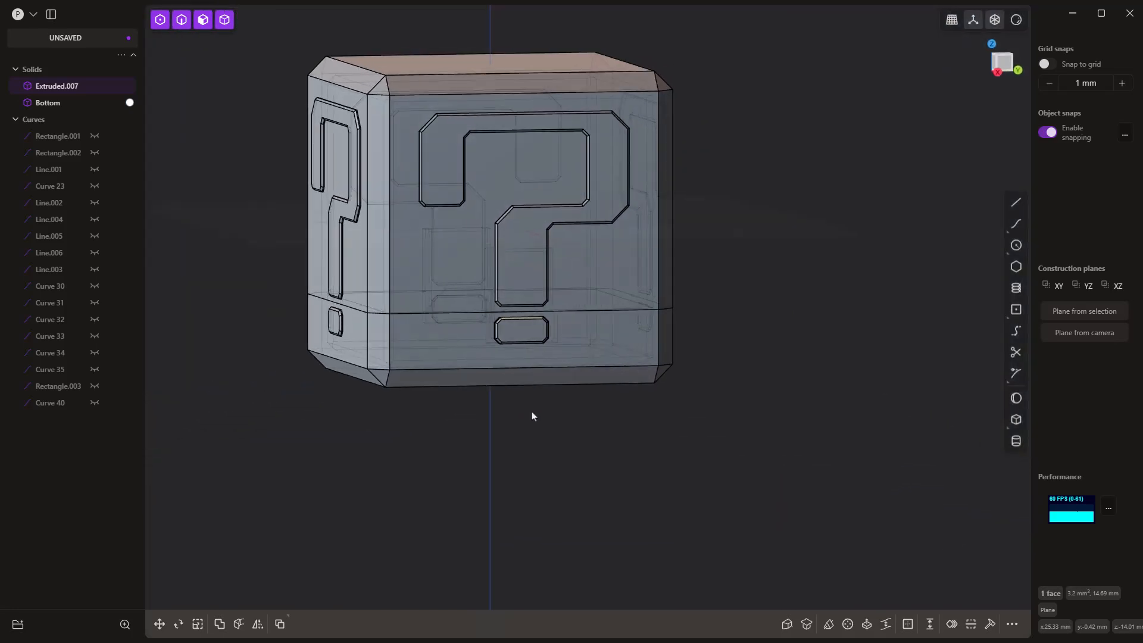
pyautogui.click(458, 352)
pyautogui.press('h')
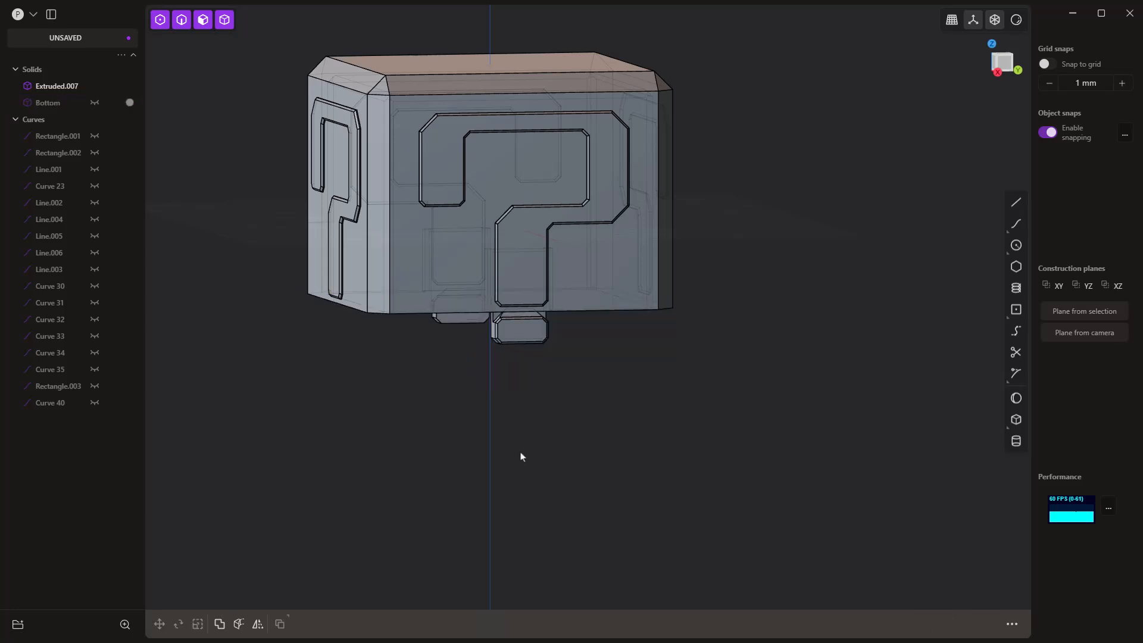
pyautogui.moveTo(520, 454)
pyautogui.mouseDown(button='middle')
pyautogui.moveTo(527, 387)
pyautogui.moveTo(515, 434)
pyautogui.mouseUp(button='middle')
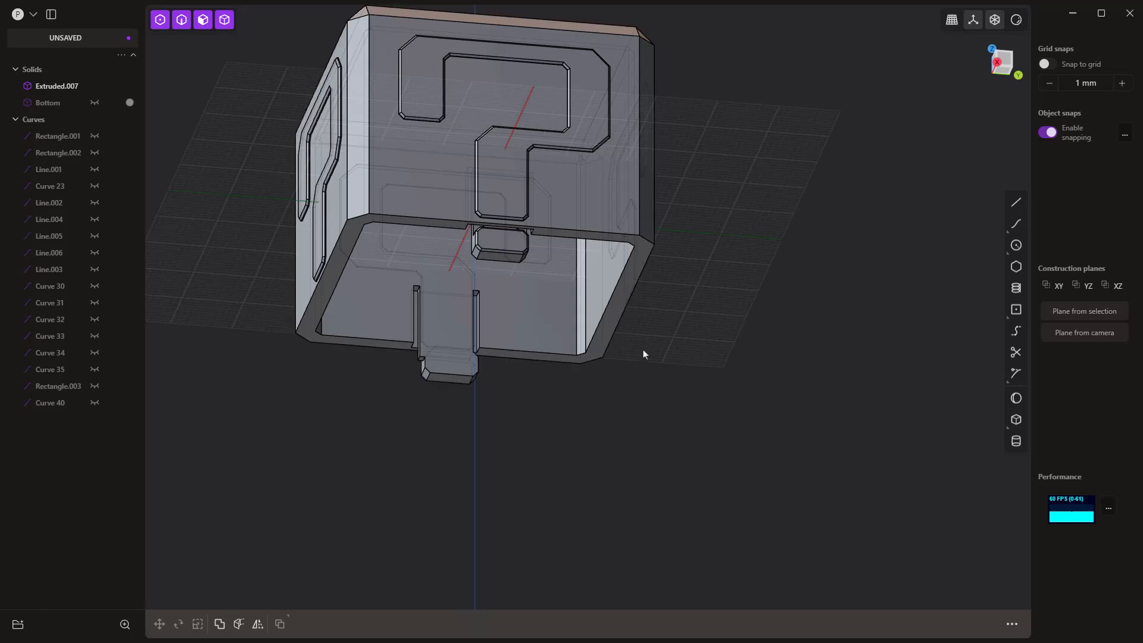
pyautogui.click(511, 241)
pyautogui.press('f')
pyautogui.click(516, 244)
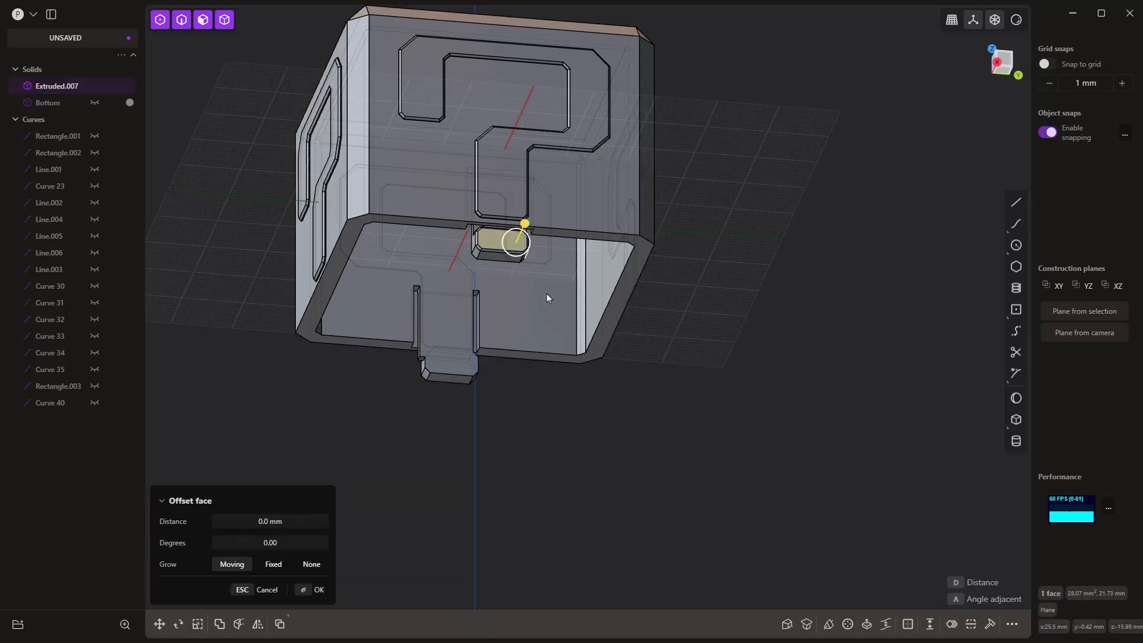
pyautogui.click(657, 379)
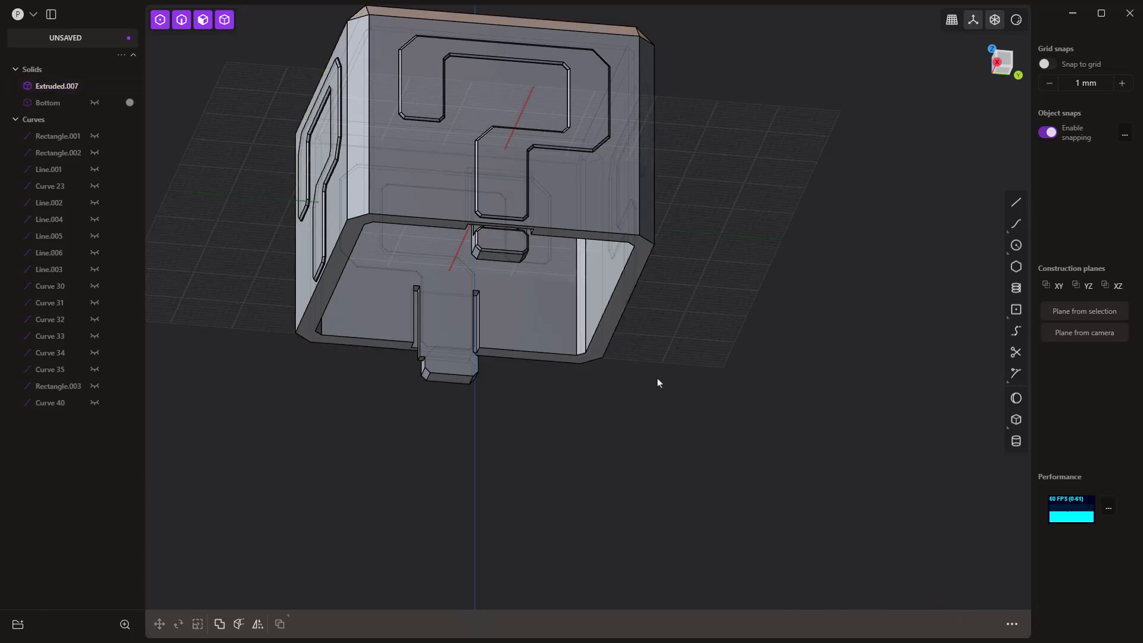
# Step: Set a temporary construction plane on the lower rim face of Extruded.007
pyautogui.click(630, 265)
pyautogui.click(612, 314)
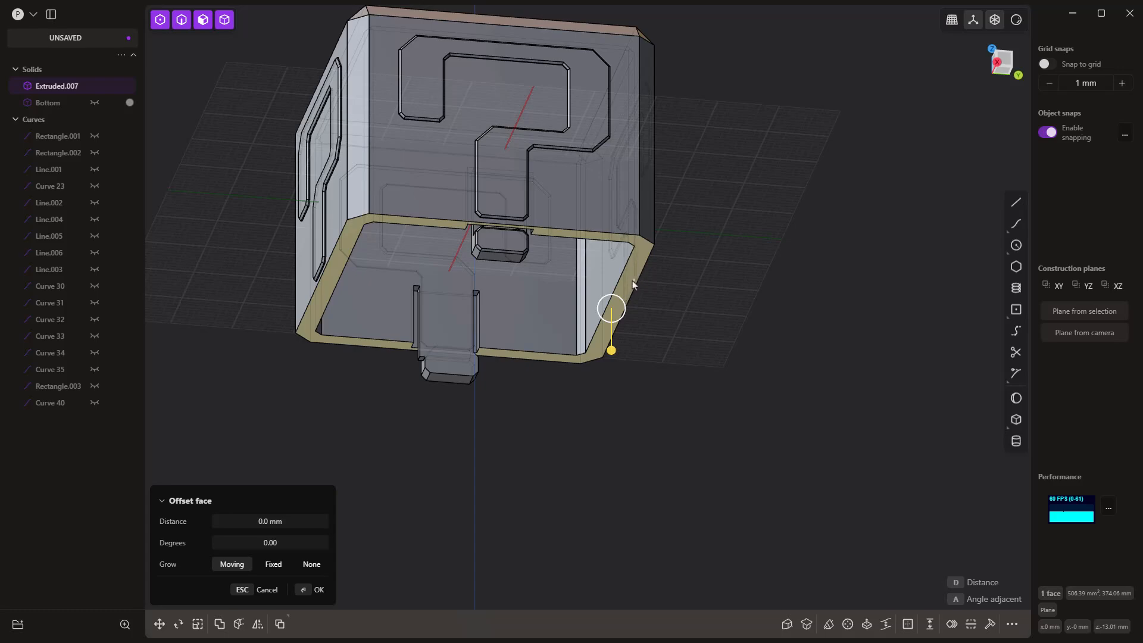
pyautogui.press('space')
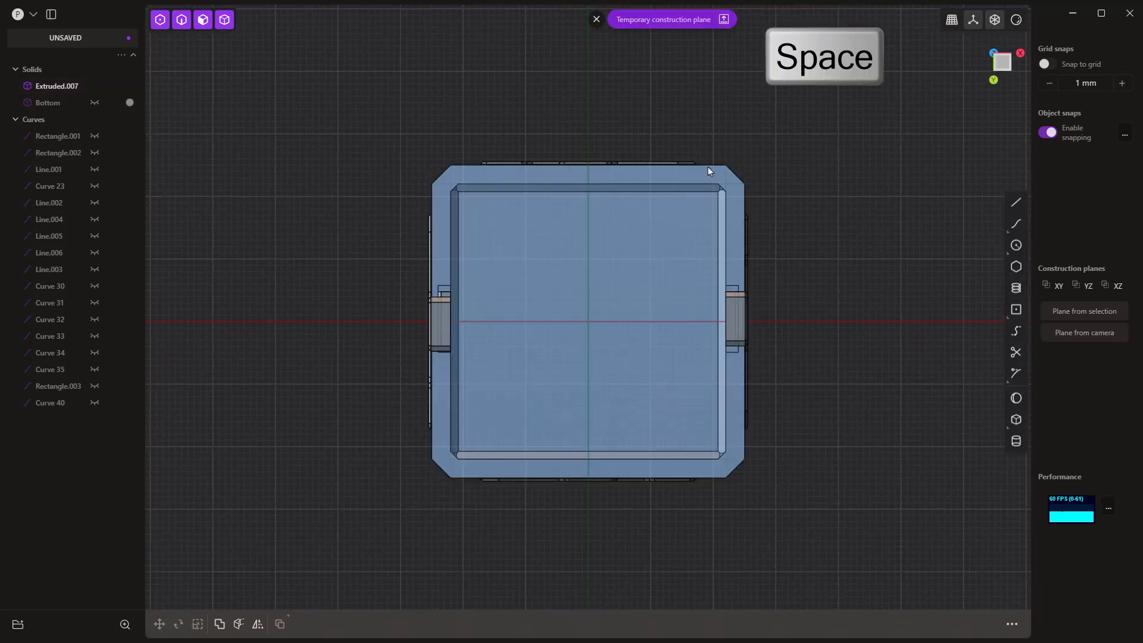
# Step: Offset the rim face's outlines by about -0.88 mm and delete the inner offset curve, keeping only the outer one
pyautogui.click(710, 172)
pyautogui.scroll(3, 731, 184)
pyautogui.press('e')
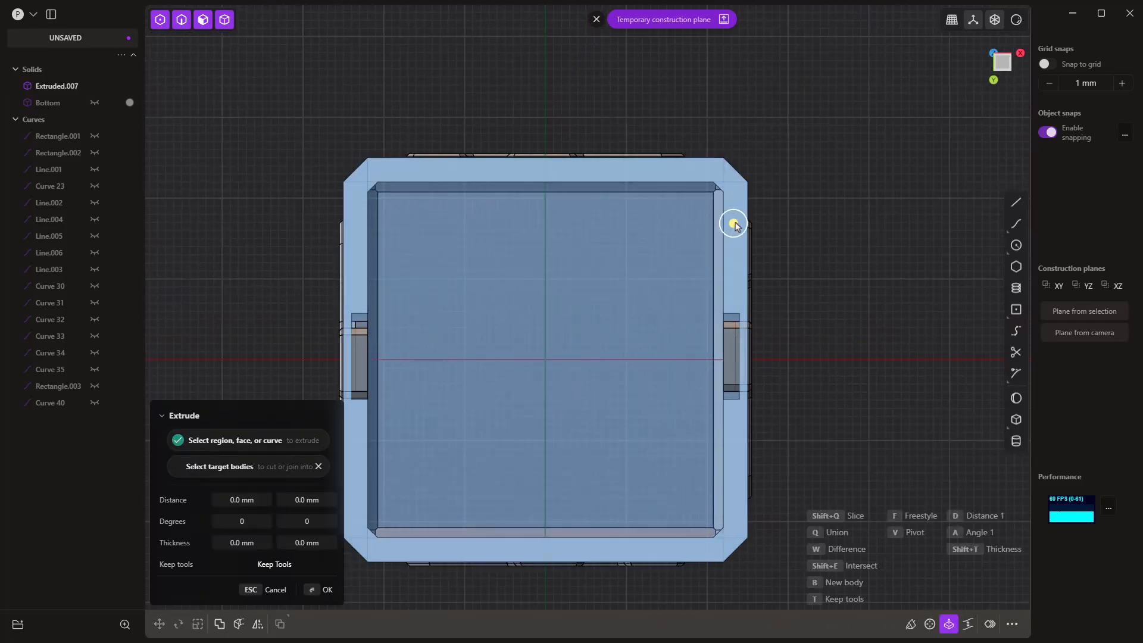
pyautogui.press('o')
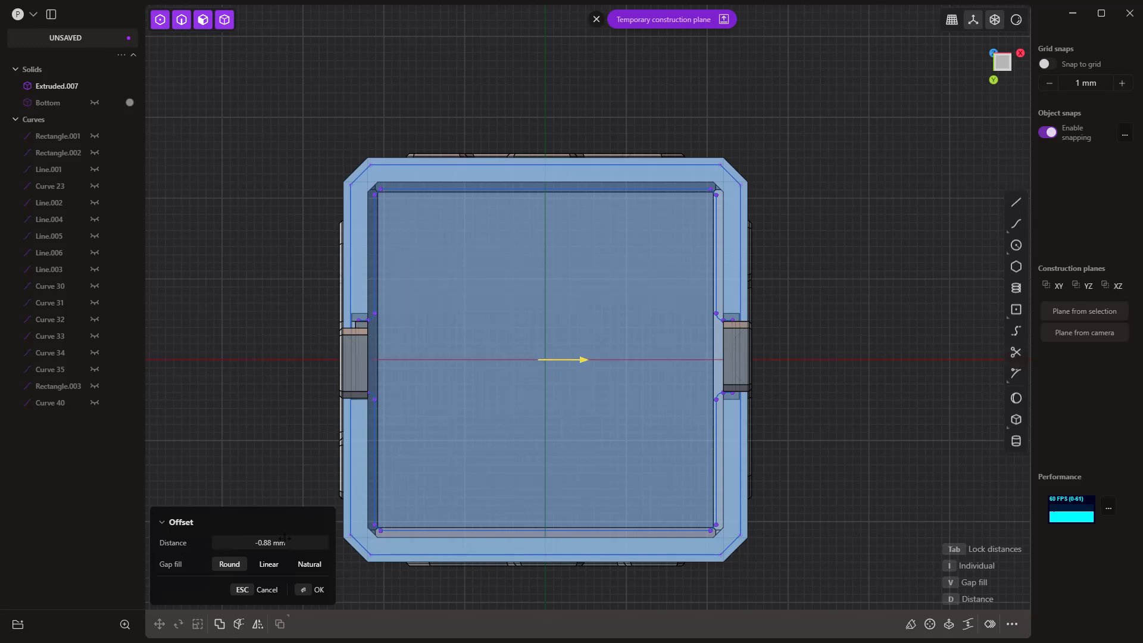
pyautogui.rightClick(841, 210)
pyautogui.click(691, 190)
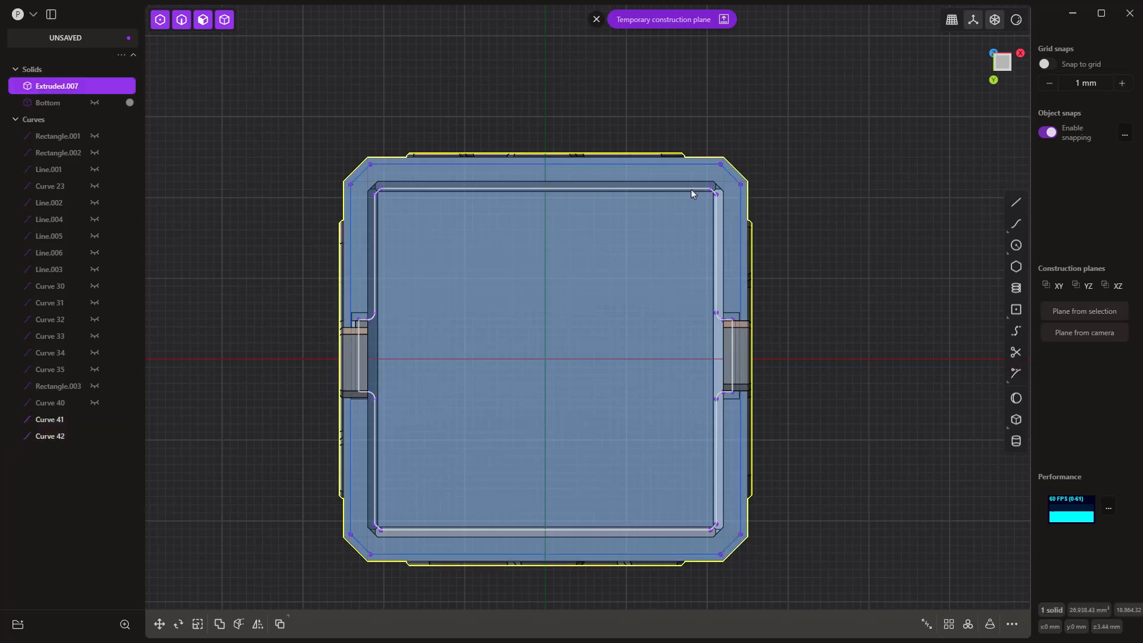
pyautogui.click(691, 190)
pyautogui.press('Delete')
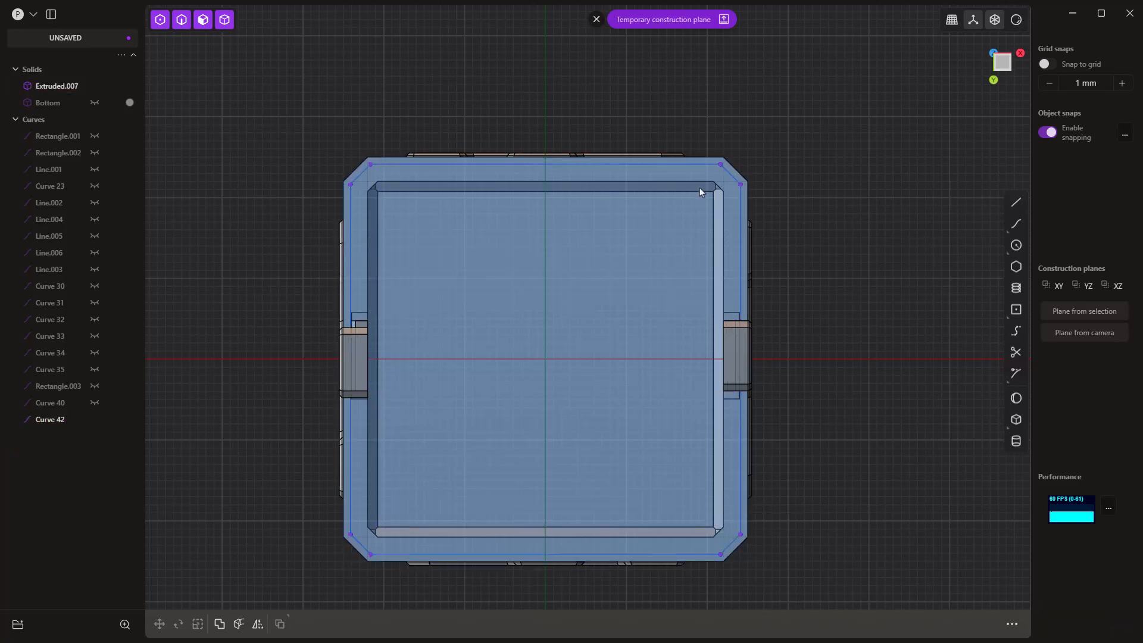
# Step: Draw two 1 mm lines joining the retainer recess corners on the -X side of the rim to its outer edge
pyautogui.scroll(3, 352, 316)
pyautogui.scroll(2, 349, 312)
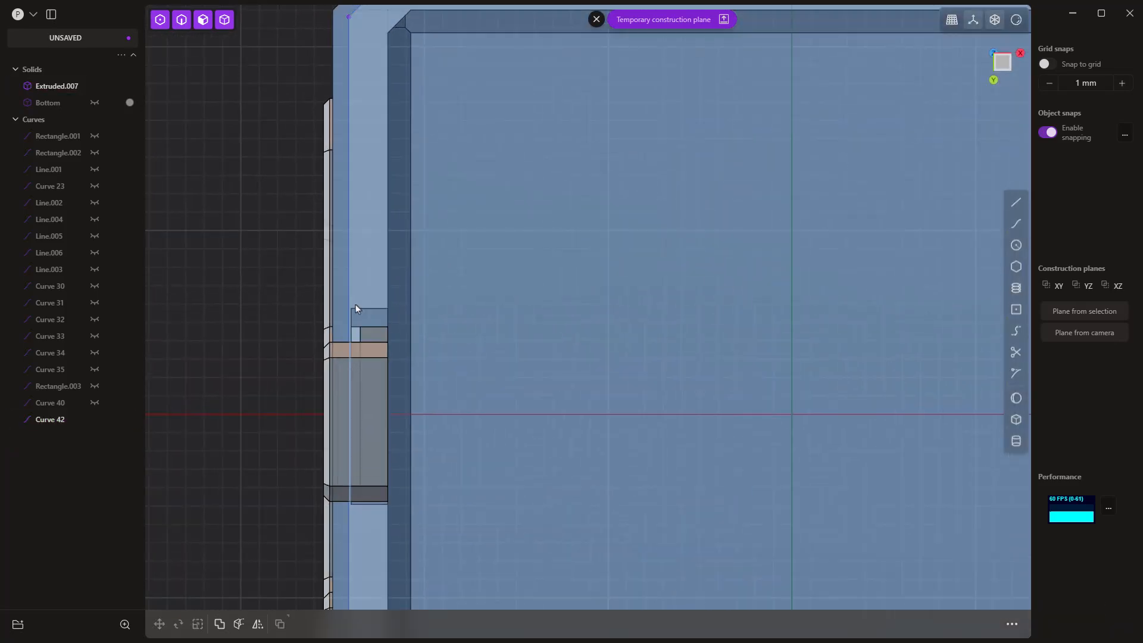
pyautogui.scroll(-3, 355, 308)
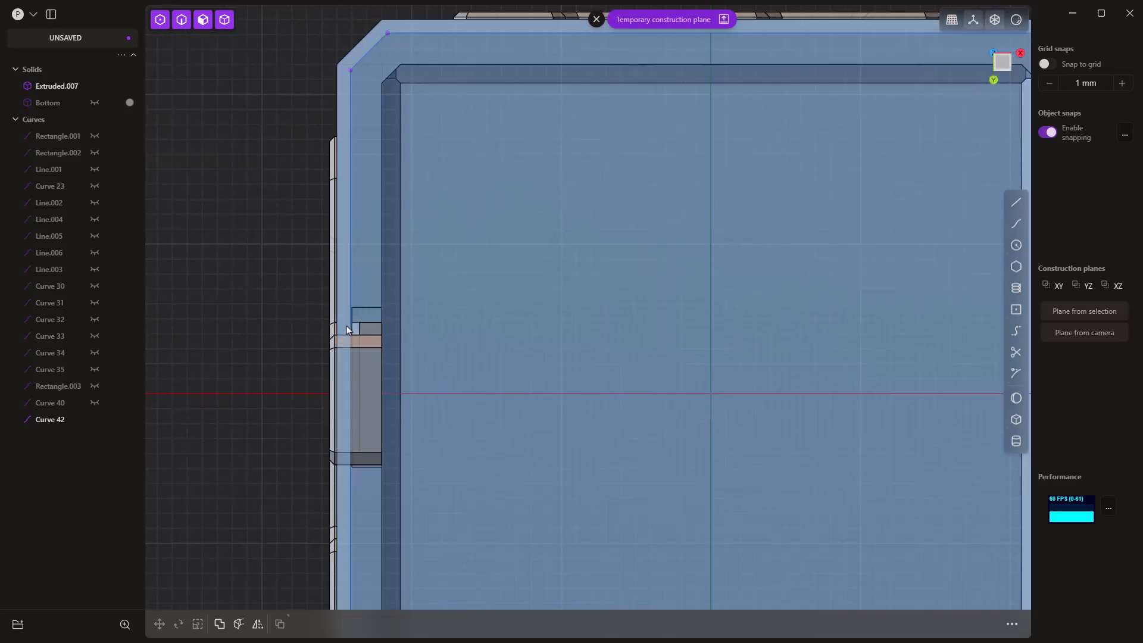
pyautogui.moveTo(397, 449); pyautogui.dragTo(388, 317, button='middle')
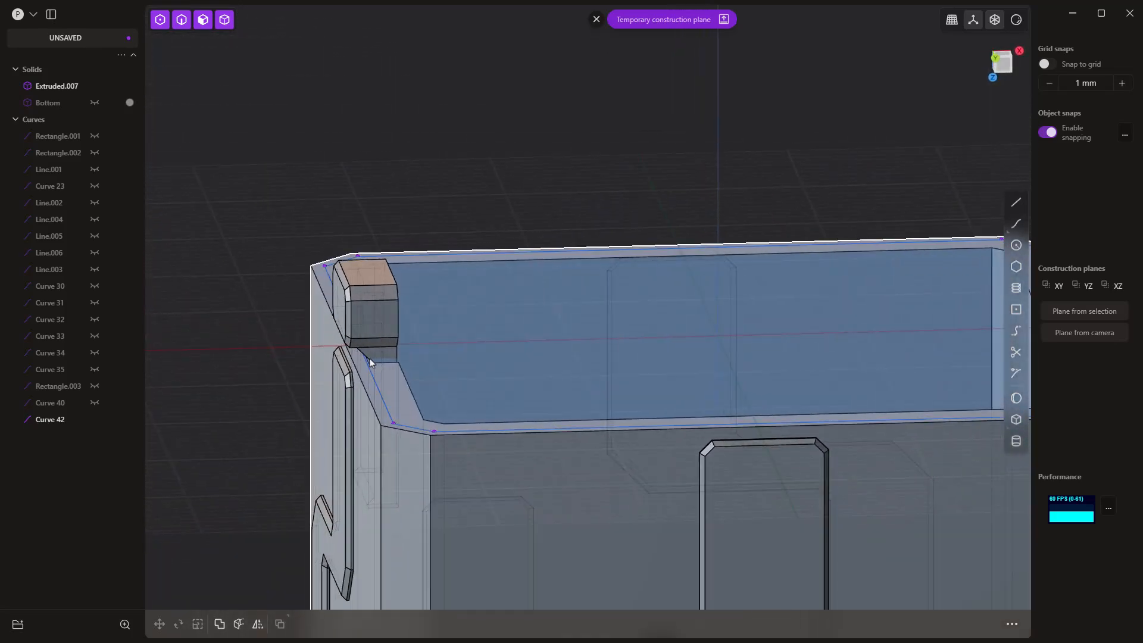
pyautogui.moveTo(385, 377); pyautogui.dragTo(363, 447, button='middle')
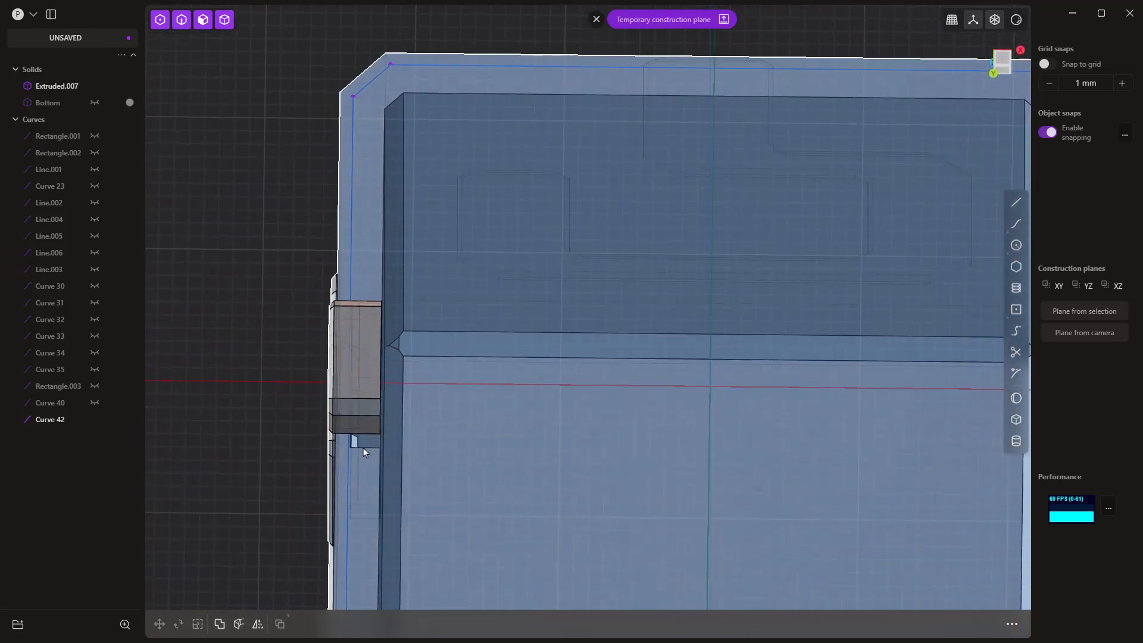
pyautogui.press('space')
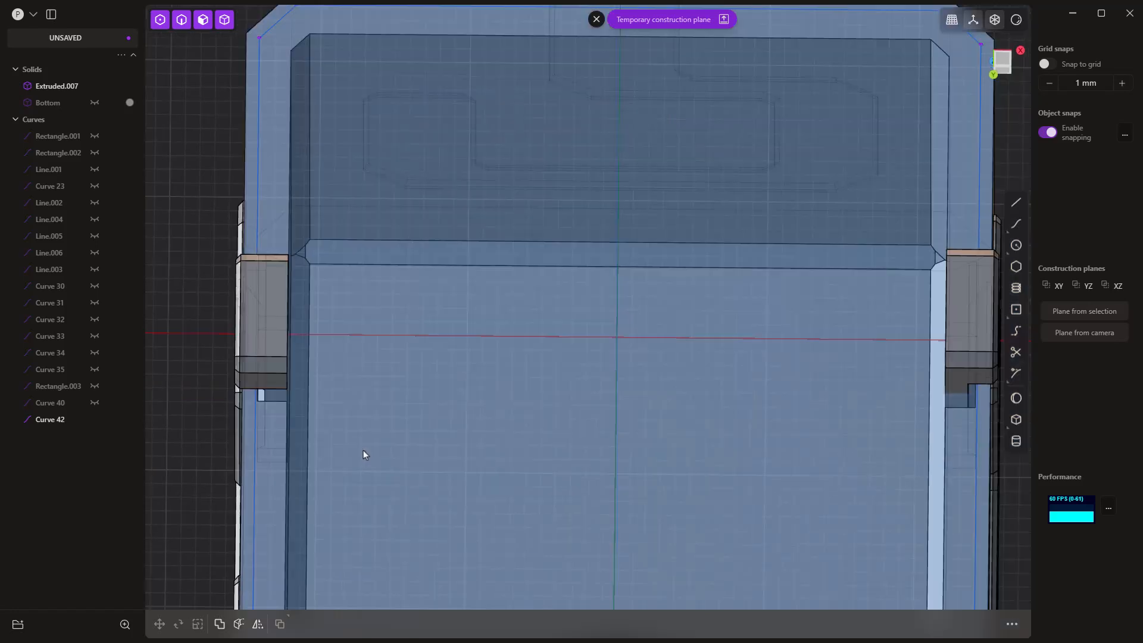
pyautogui.keyDown('shift'); pyautogui.moveTo(292, 241); pyautogui.dragTo(493, 256, button='middle'); pyautogui.keyUp('shift')
pyautogui.scroll(5, 425, 248)
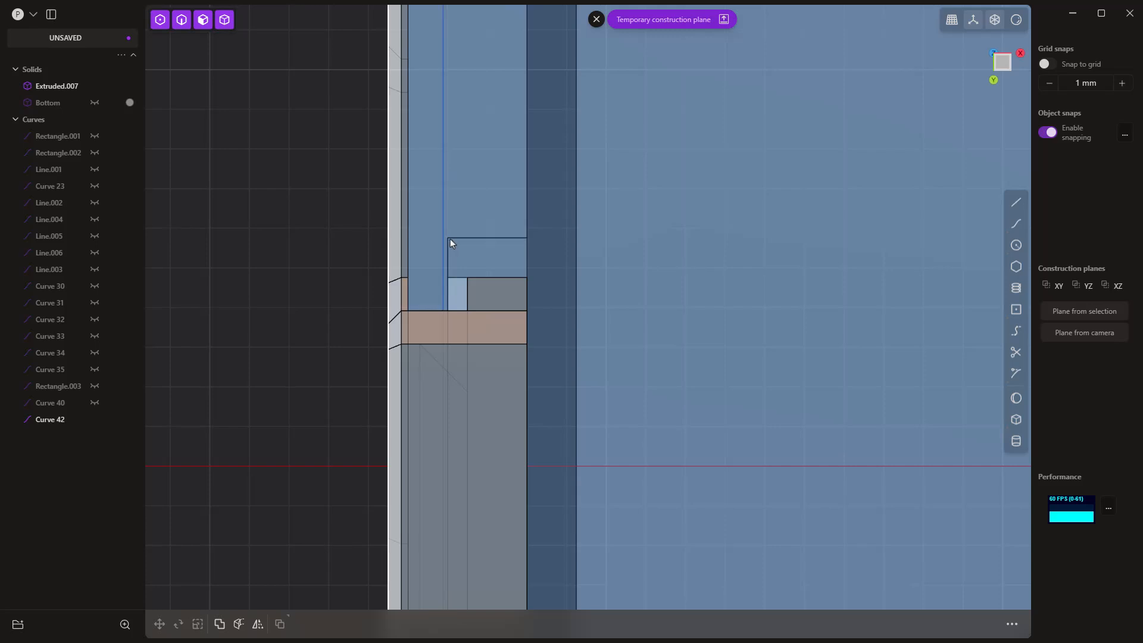
pyautogui.press('l')
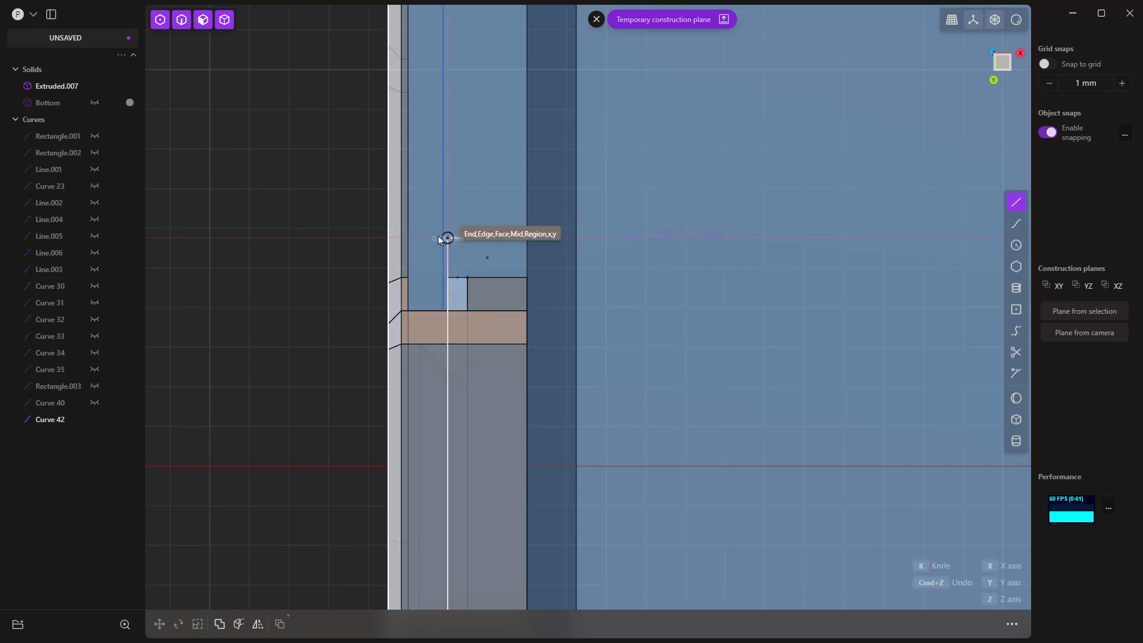
pyautogui.click(448, 238)
pyautogui.click(410, 238)
pyautogui.scroll(-5, 467, 370)
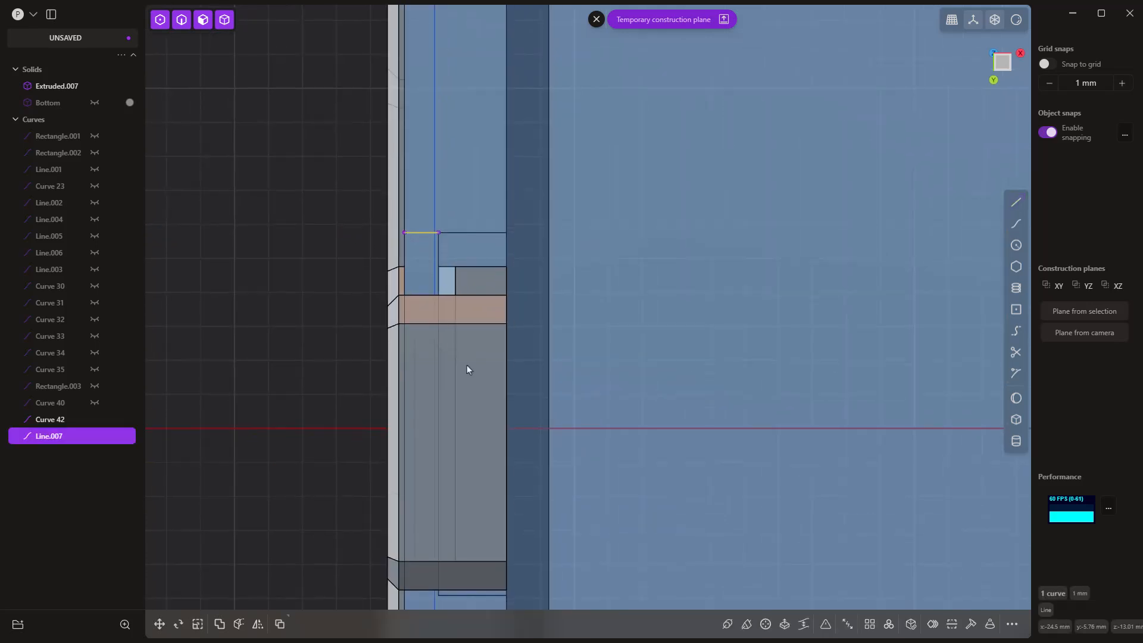
pyautogui.click(432, 388)
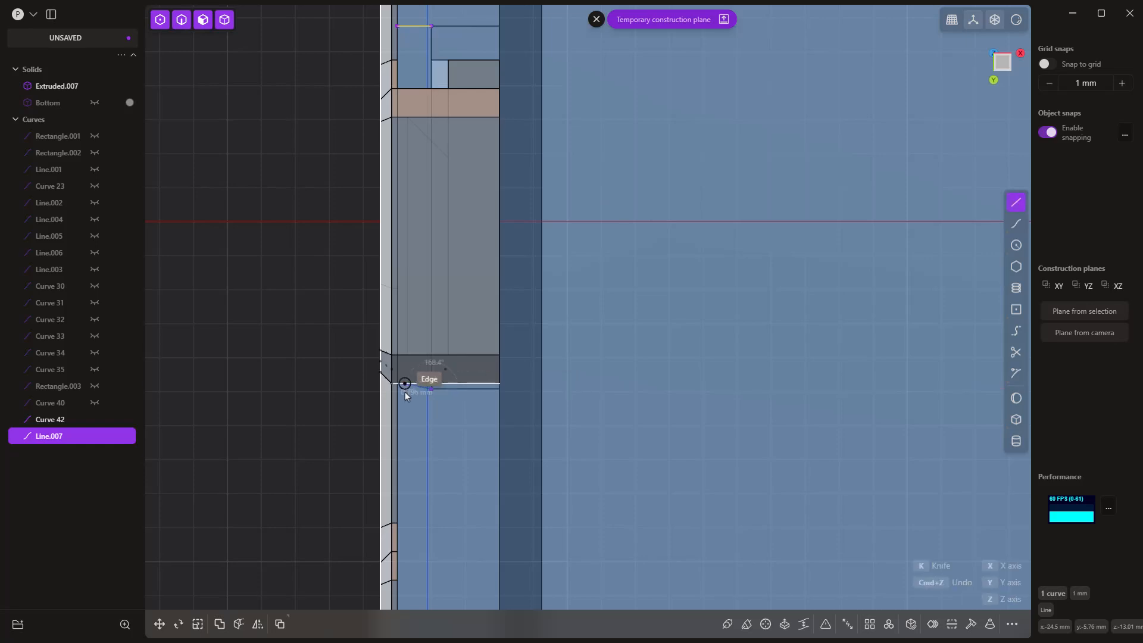
pyautogui.click(397, 388)
# Step: Draw two 1 mm lines from the retainer recess corners on the +X side of the rim to its outer edge
pyautogui.scroll(-4, 281, 363)
pyautogui.keyDown('shift'); pyautogui.moveTo(929, 374); pyautogui.dragTo(173, 324, button='middle'); pyautogui.keyUp('shift')
pyautogui.keyDown('shift'); pyautogui.moveTo(881, 348); pyautogui.dragTo(600, 343, button='middle'); pyautogui.keyUp('shift')
pyautogui.hotkey('shift', 'a')
pyautogui.click(583, 325)
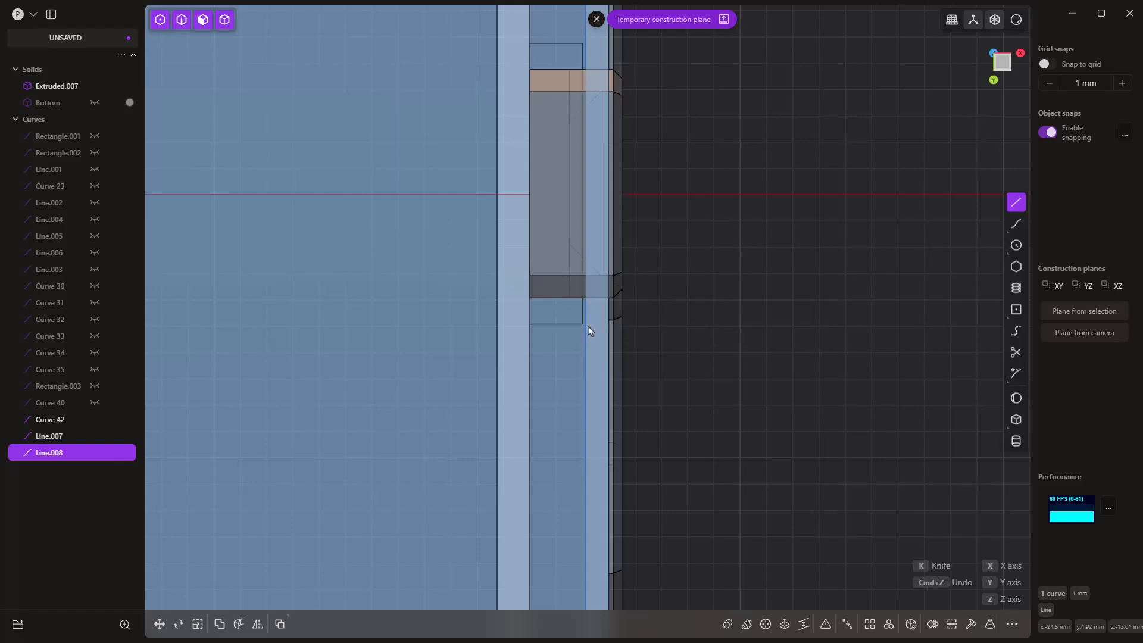
pyautogui.click(608, 324)
pyautogui.rightClick(678, 351)
pyautogui.keyDown('shift'); pyautogui.moveTo(701, 209); pyautogui.dragTo(688, 412, button='middle'); pyautogui.keyUp('shift')
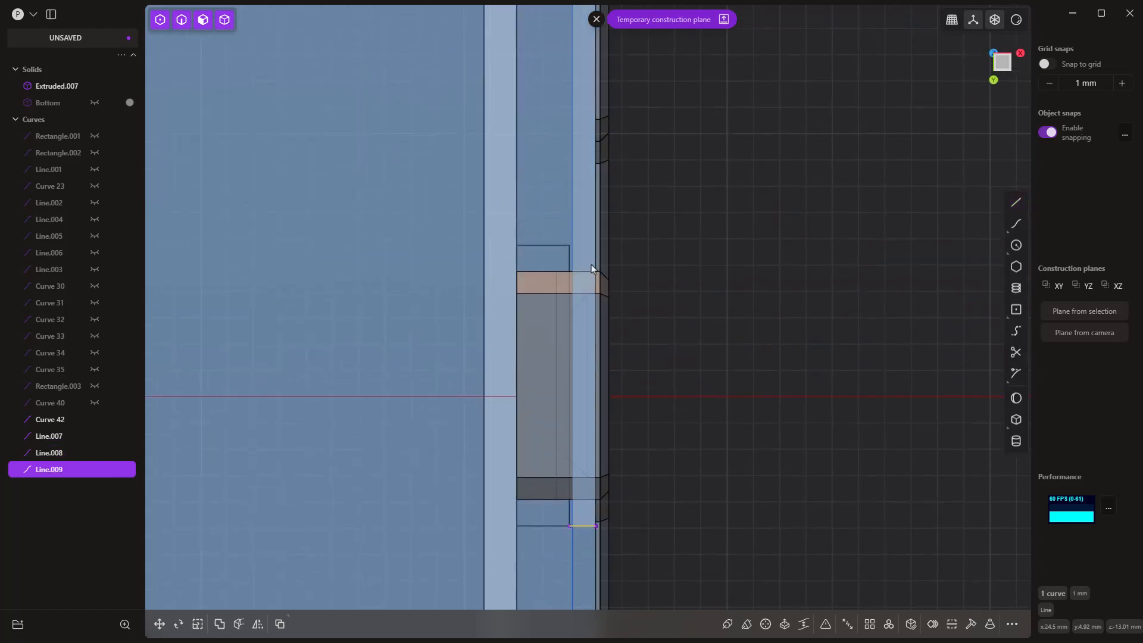
pyautogui.hotkey('shift', 'a')
pyautogui.click(572, 247)
pyautogui.click(597, 248)
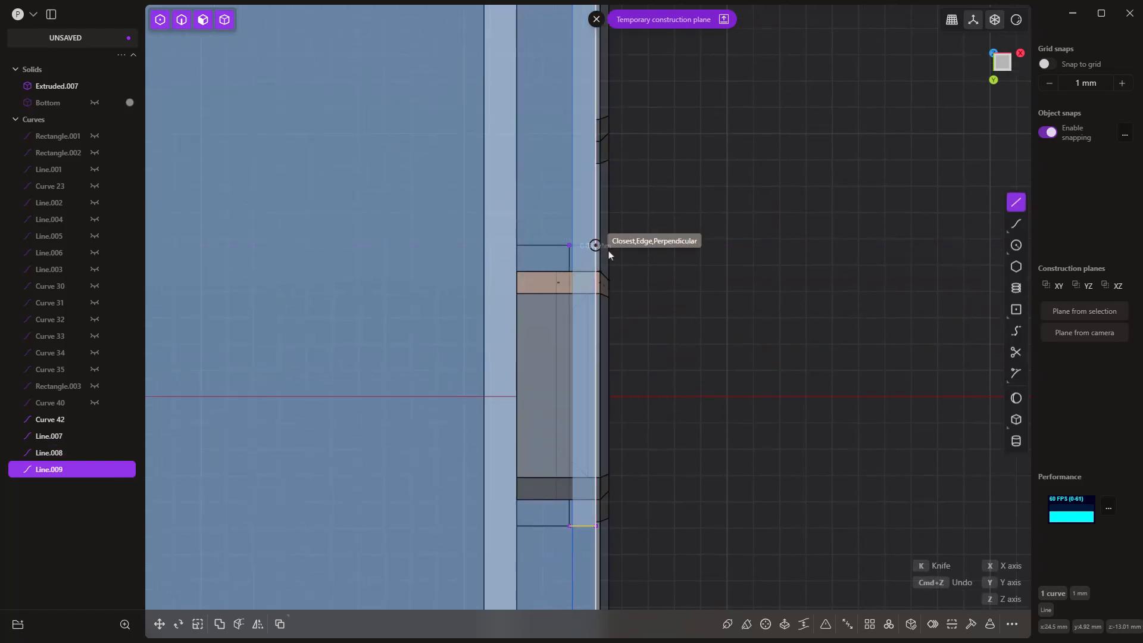
pyautogui.rightClick(631, 265)
# Step: Extrude the narrow outer rim regions about 0.45 mm into Extruded.007, leaving out the areas around the retainers
pyautogui.scroll(-5, 725, 310)
pyautogui.scroll(-3, 726, 310)
pyautogui.click(710, 274)
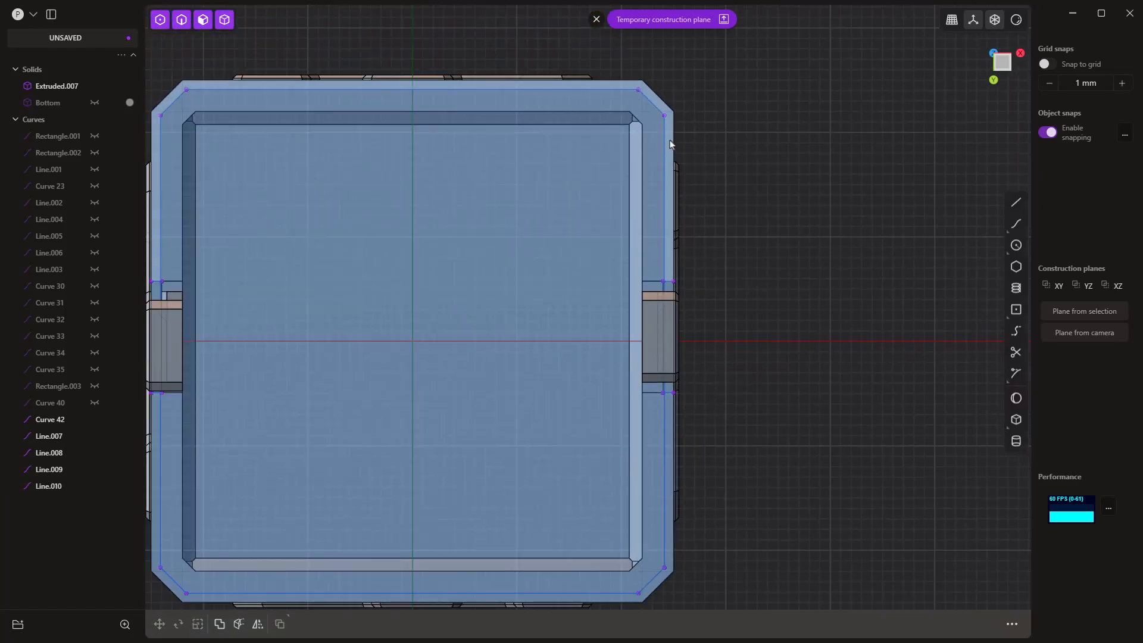
pyautogui.click(671, 142)
pyautogui.press('e')
pyautogui.scroll(-3, 743, 450)
pyautogui.scroll(3, 742, 450)
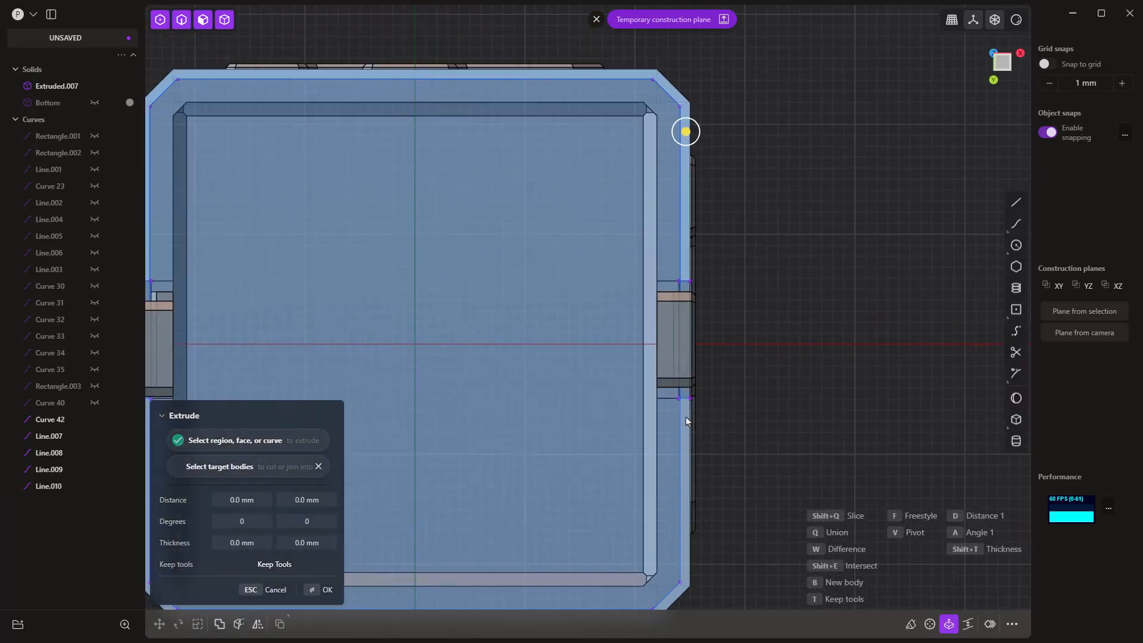
pyautogui.moveTo(742, 450); pyautogui.dragTo(575, 319, button='middle')
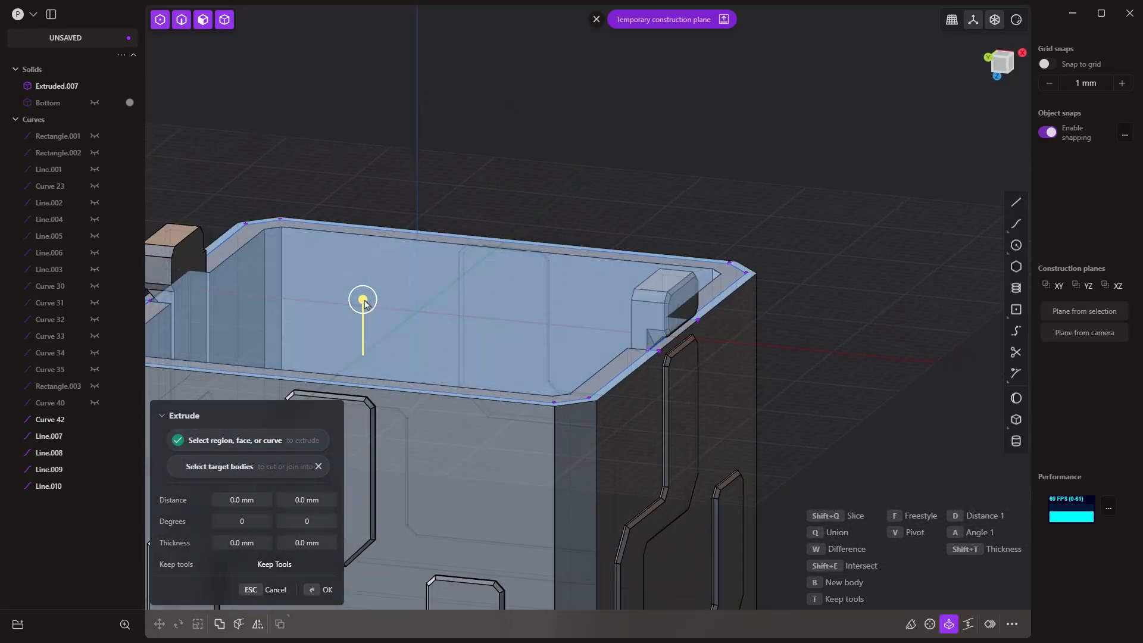
pyautogui.moveTo(362, 299); pyautogui.dragTo(363, 308)
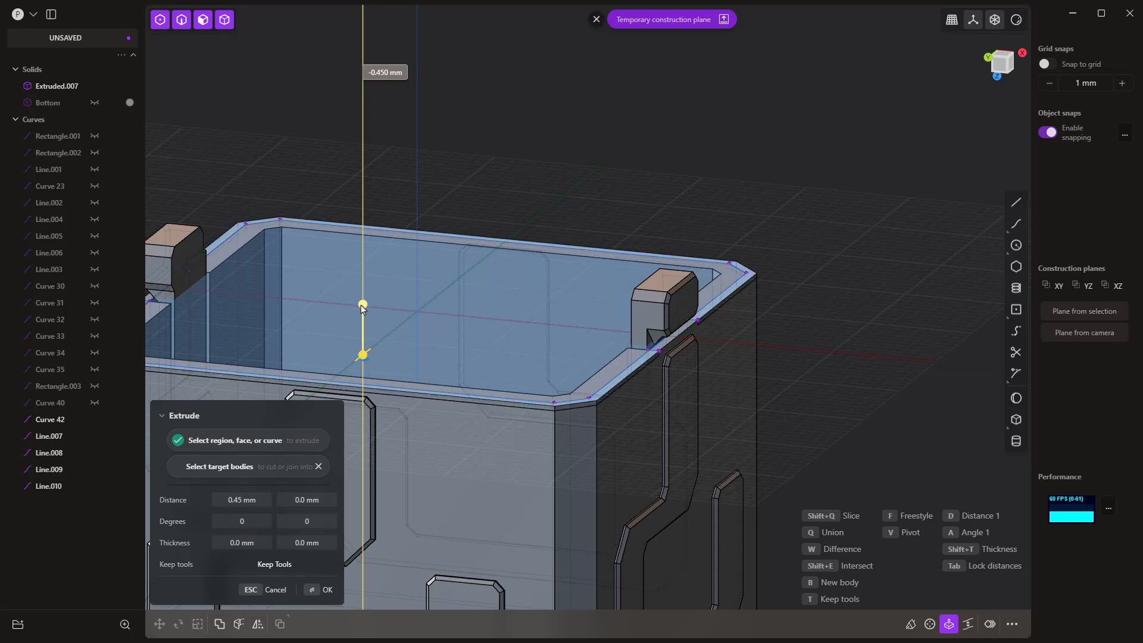
pyautogui.moveTo(360, 305); pyautogui.dragTo(360, 306)
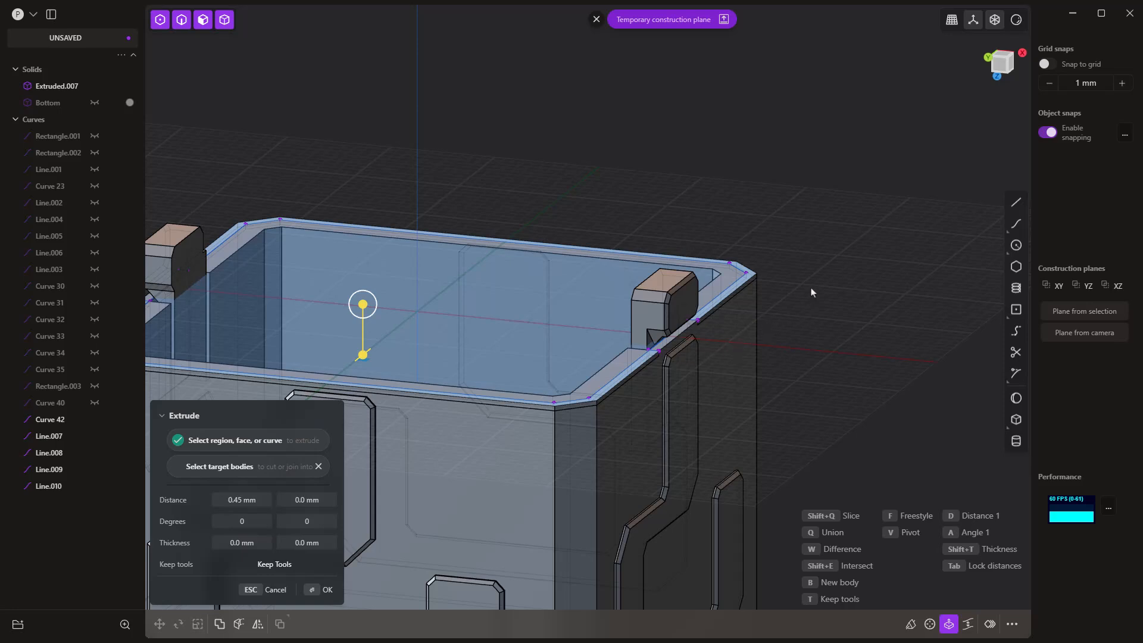
pyautogui.press('Return')
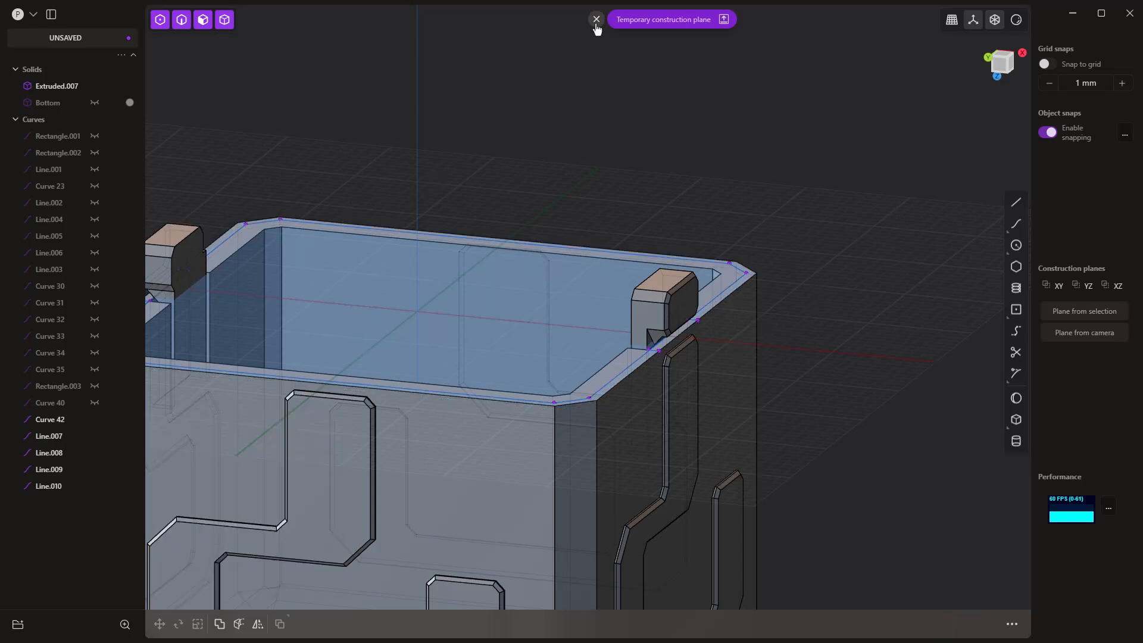
# Step: Remove the temporary construction plane and hide Curve 42 and Line.007 through Line.010
pyautogui.click(596, 19)
pyautogui.click(60, 420)
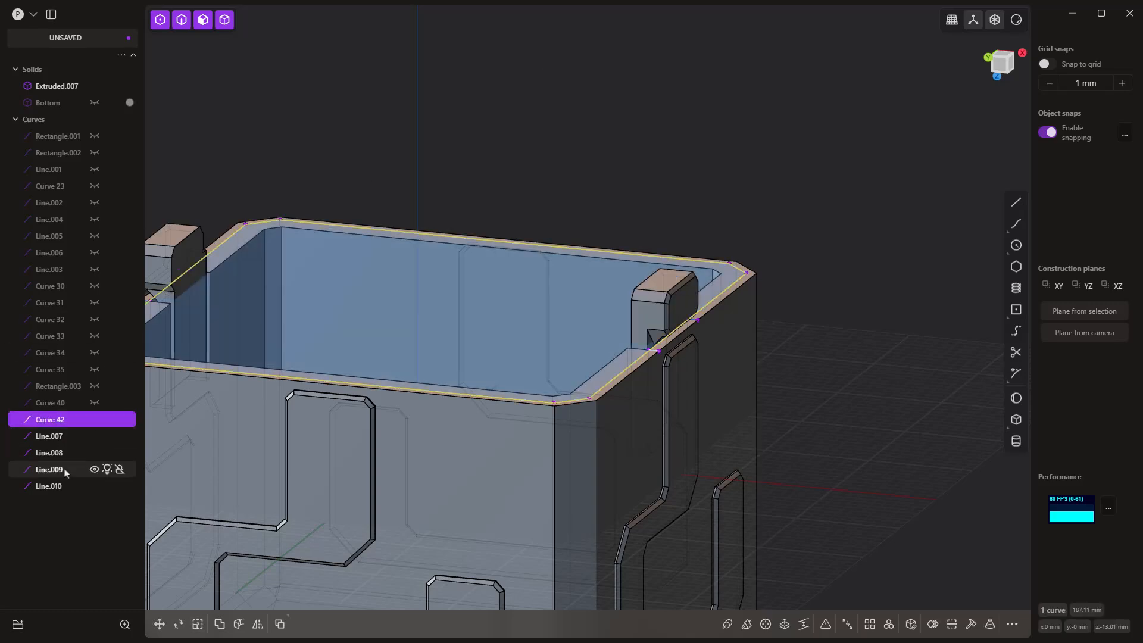
pyautogui.press('Escape')
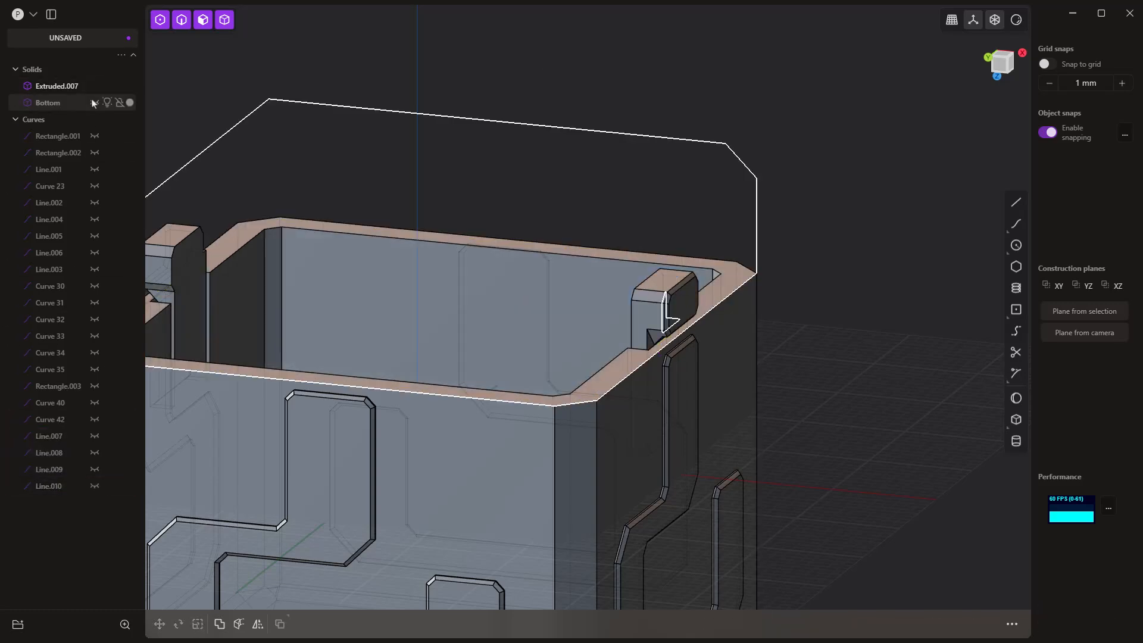
# Step: Show Bottom and hide Extruded.007 so that Bottom's interior can be worked on from above
pyautogui.click(95, 103)
pyautogui.click(94, 87)
pyautogui.scroll(-2, 594, 267)
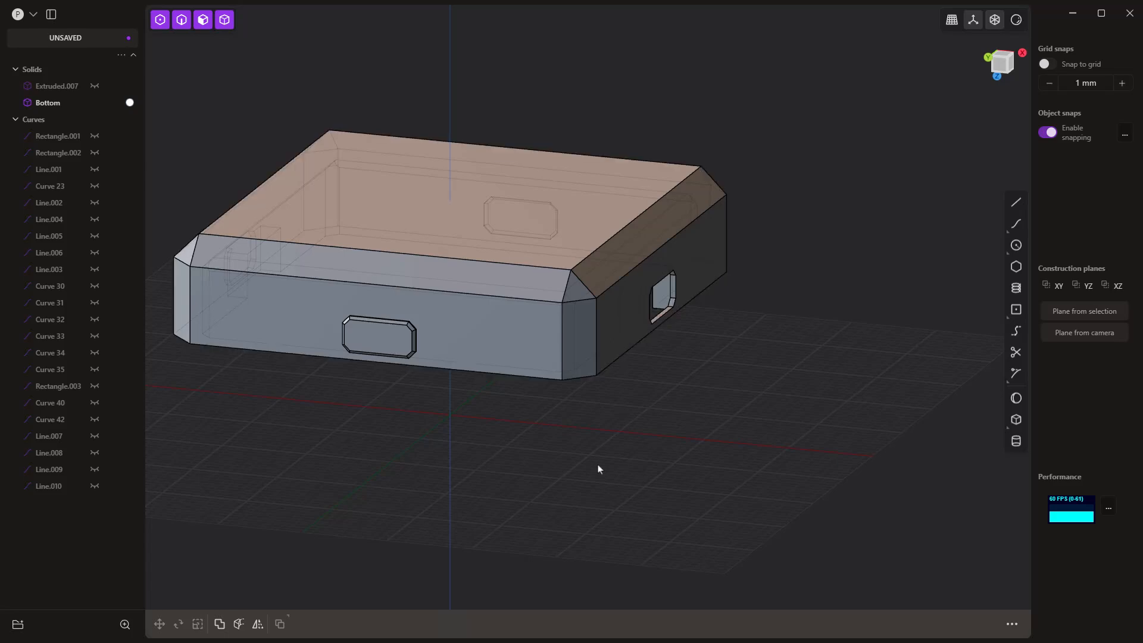
pyautogui.moveTo(599, 469); pyautogui.dragTo(537, 279, button='middle')
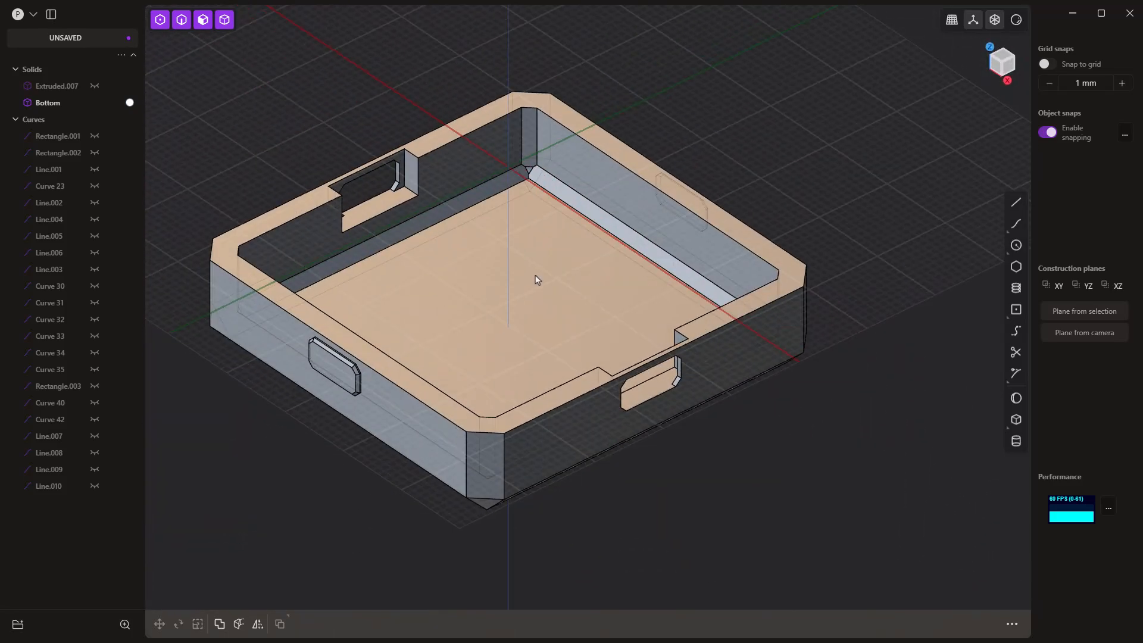
# Step: Chamfer the vertical inner corner edges of Bottom's retainer recesses by about 1.39 mm
pyautogui.click(418, 172)
pyautogui.click(419, 172)
pyautogui.press('b')
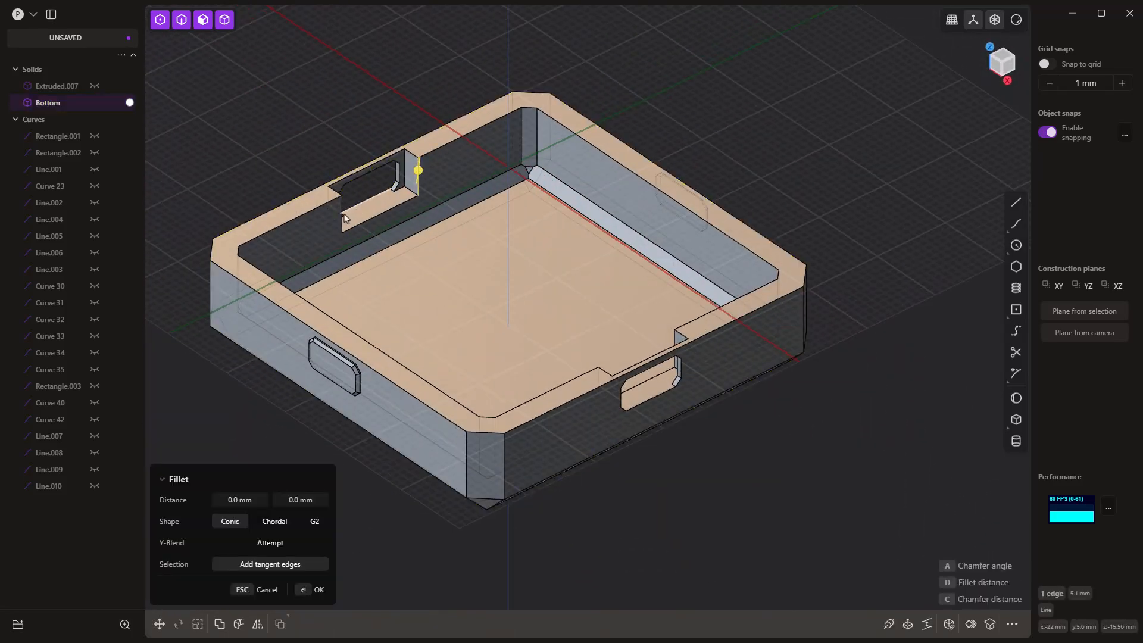
pyautogui.click(341, 213)
pyautogui.moveTo(341, 211); pyautogui.dragTo(332, 204)
pyautogui.moveTo(332, 205); pyautogui.dragTo(608, 326, button='middle')
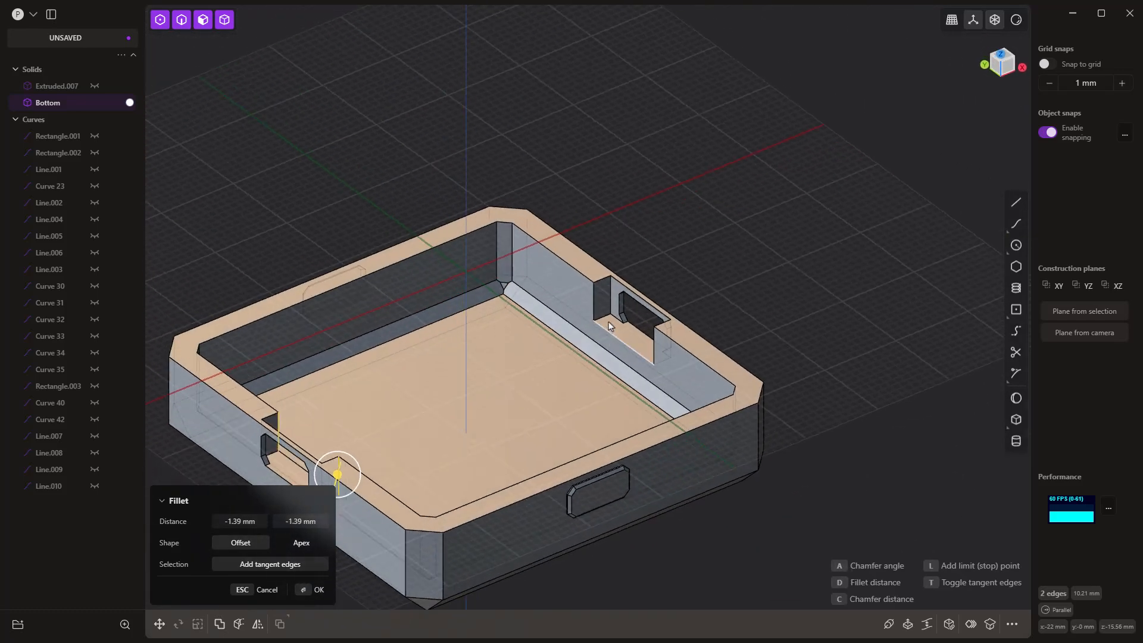
pyautogui.scroll(-3, 647, 357)
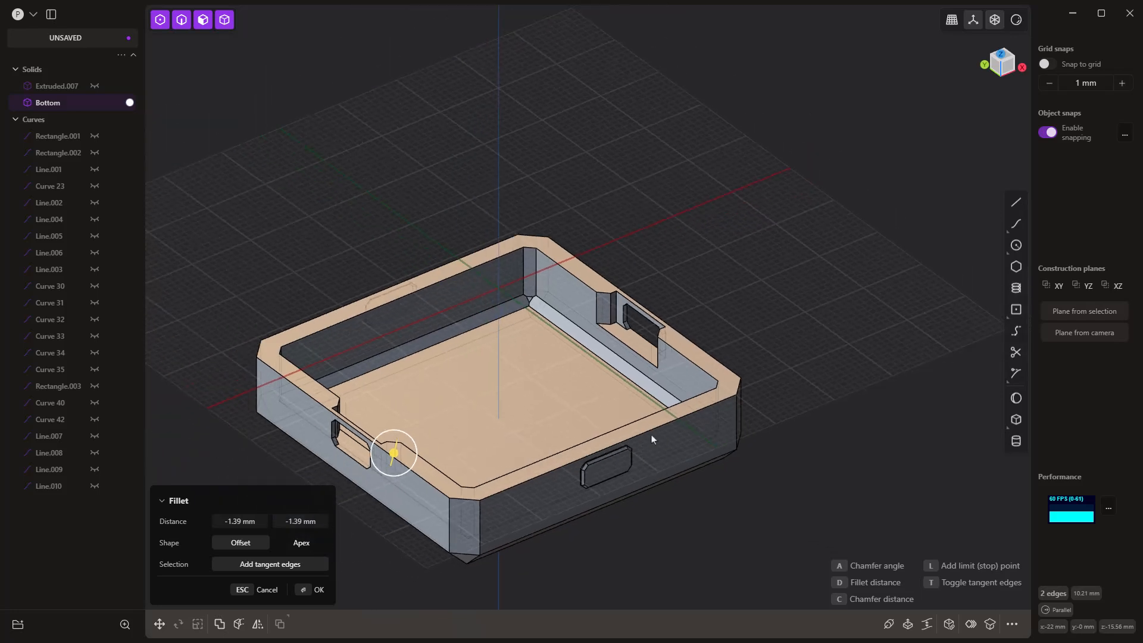
pyautogui.moveTo(651, 435); pyautogui.dragTo(596, 479, button='middle')
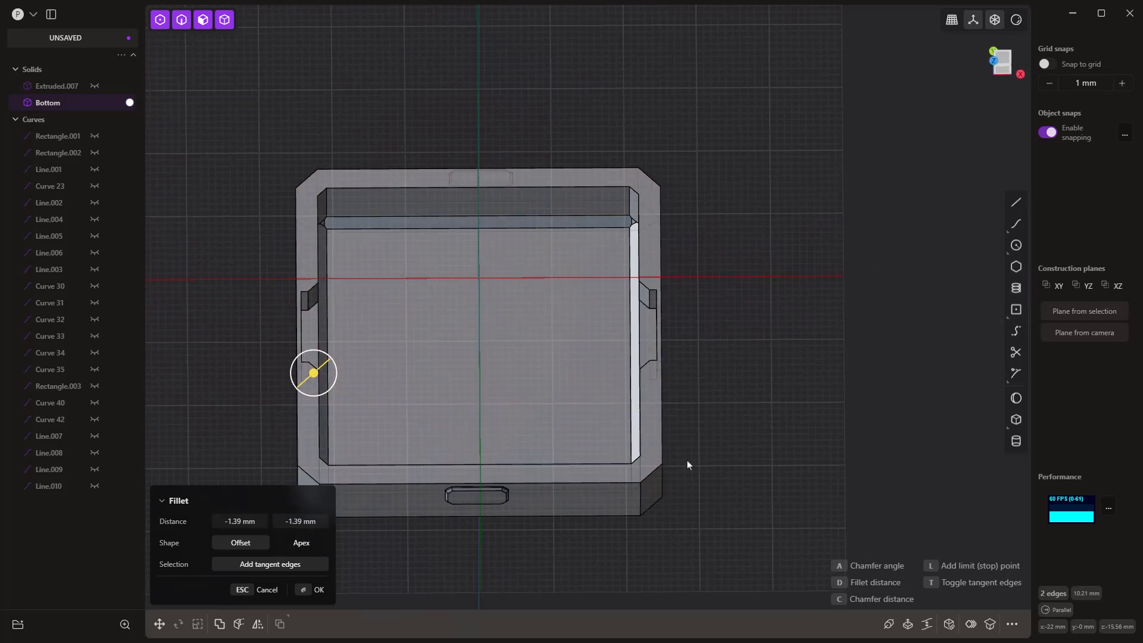
pyautogui.rightClick(727, 398)
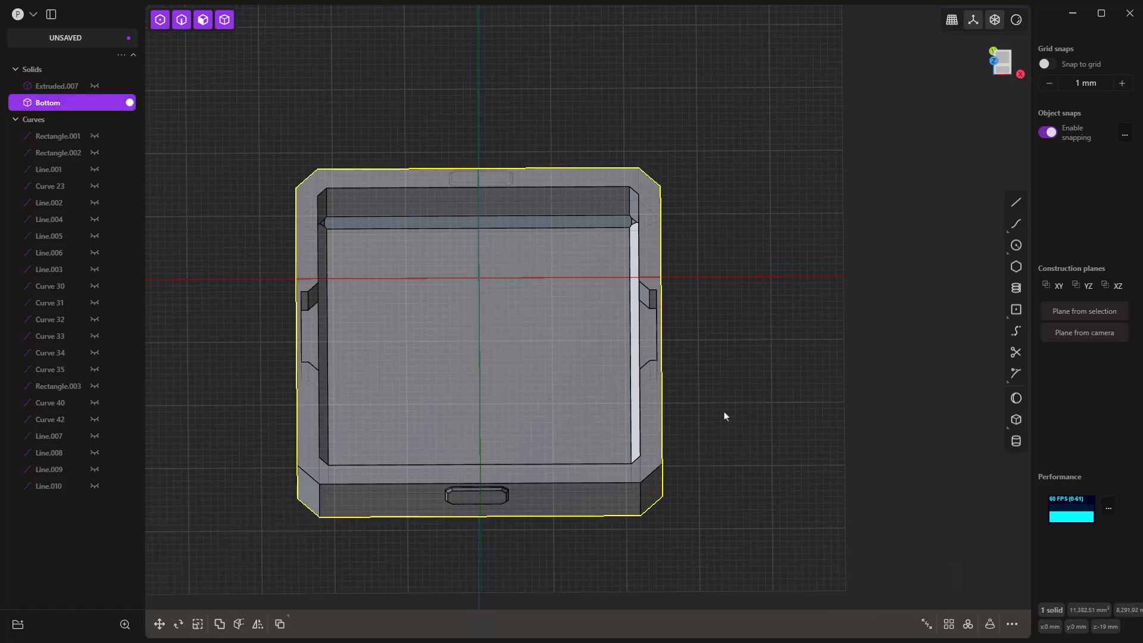
pyautogui.click(726, 412)
pyautogui.moveTo(727, 411); pyautogui.dragTo(671, 313, button='middle')
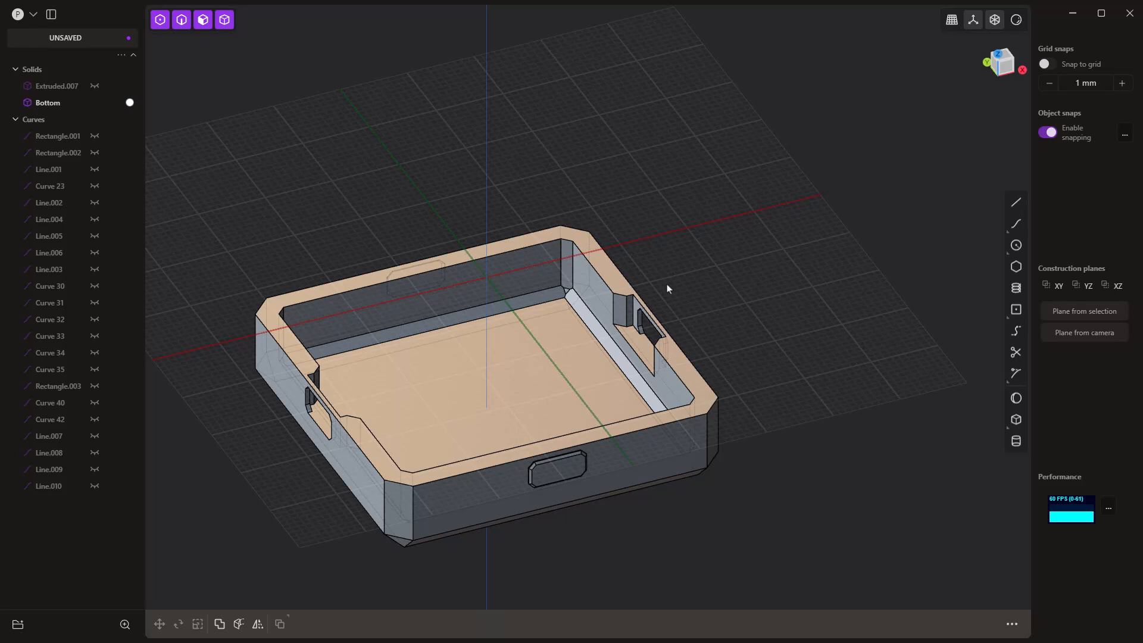
pyautogui.click(500, 357)
pyautogui.press('o')
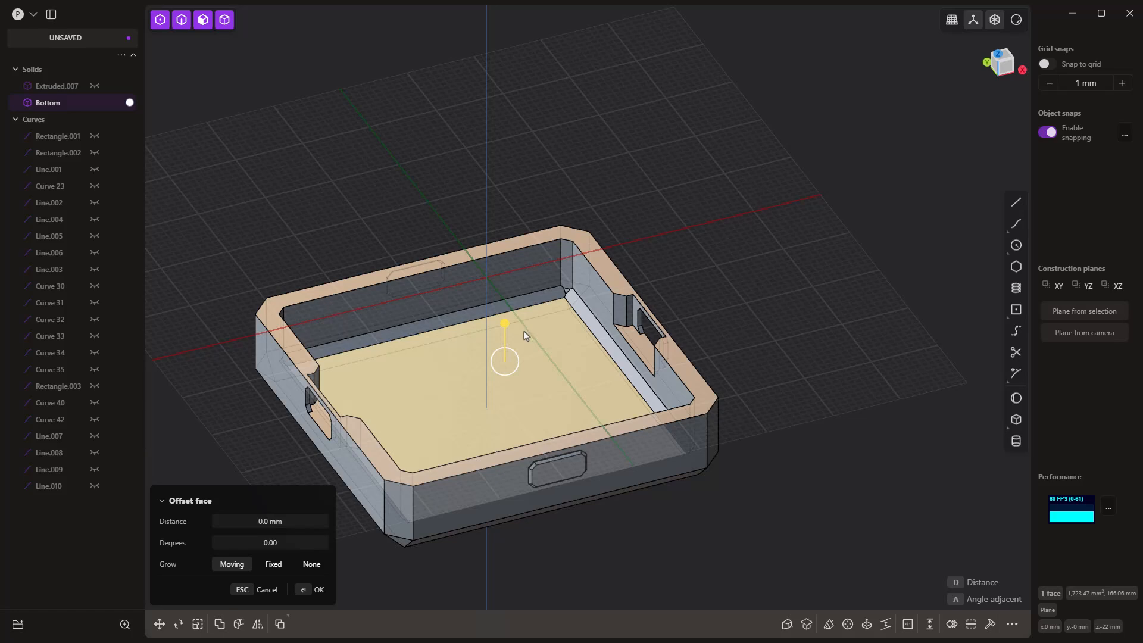
pyautogui.moveTo(588, 287); pyautogui.dragTo(687, 261, button='middle')
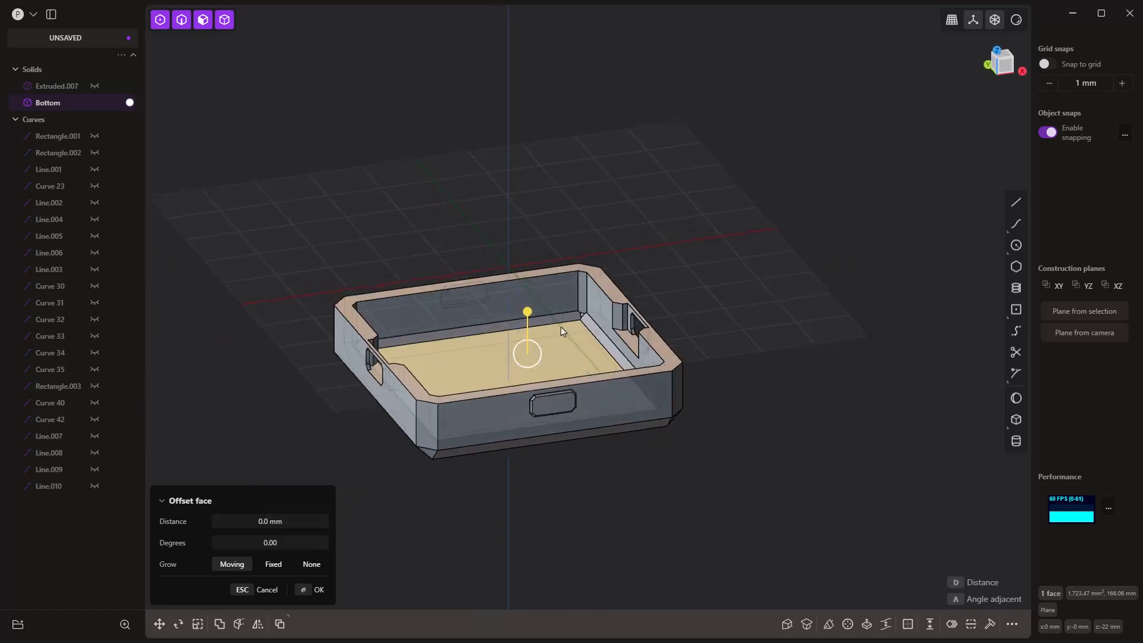
pyautogui.press('Escape')
pyautogui.press('Escape')
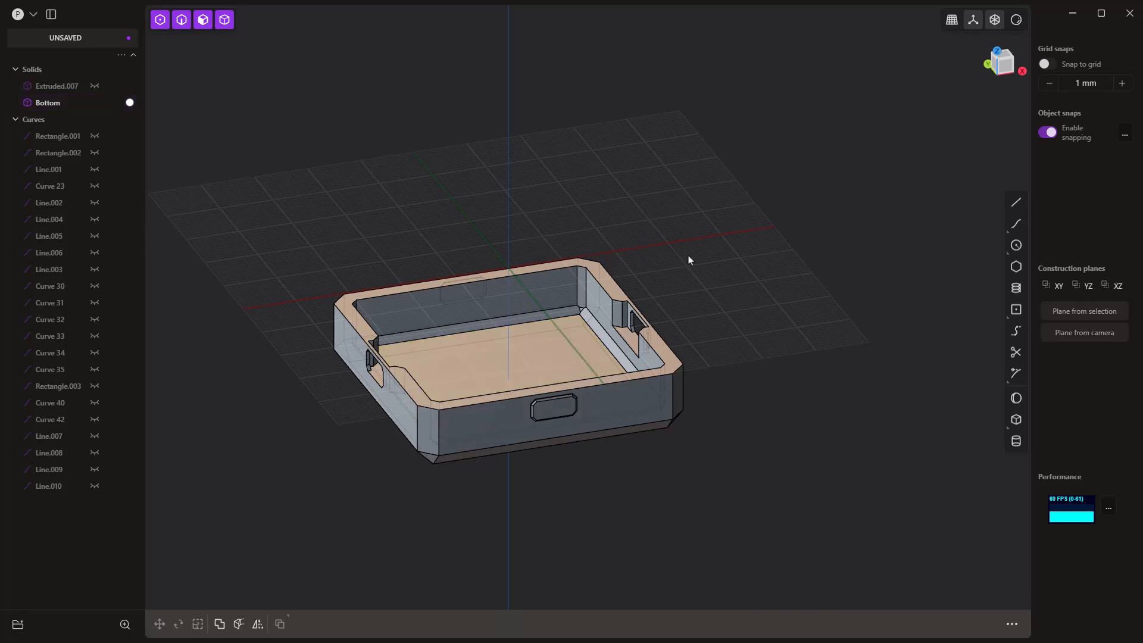
# Step: Show Extruded.007 and save the file as Q Mark Block Box in the 700 3DP Box folder
pyautogui.click(95, 85)
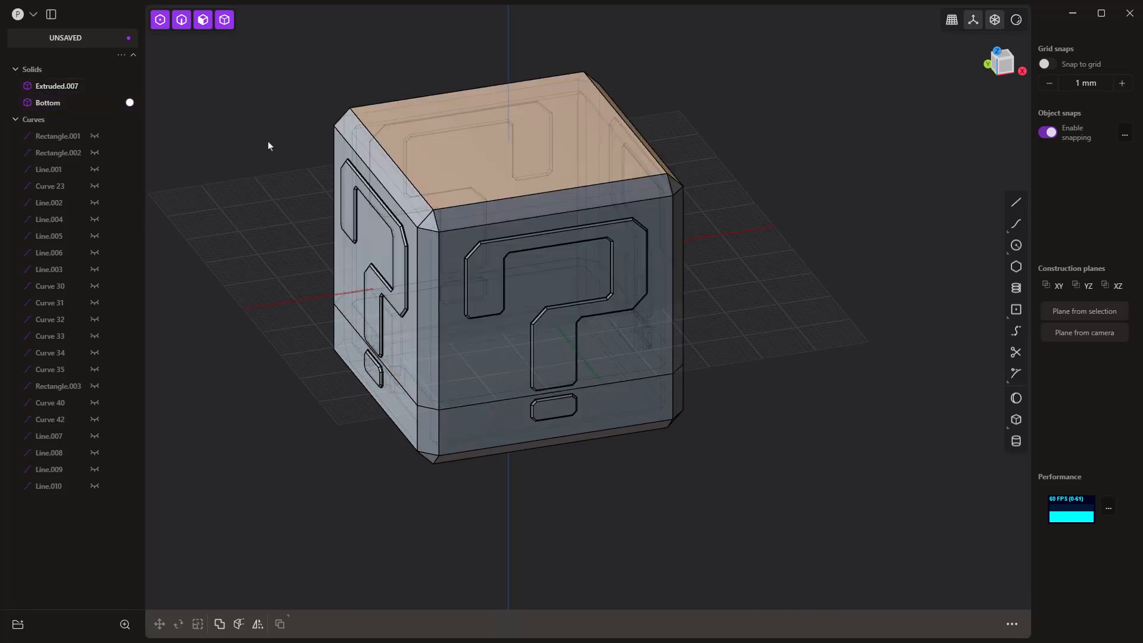
pyautogui.hotkey('ctrl', 's')
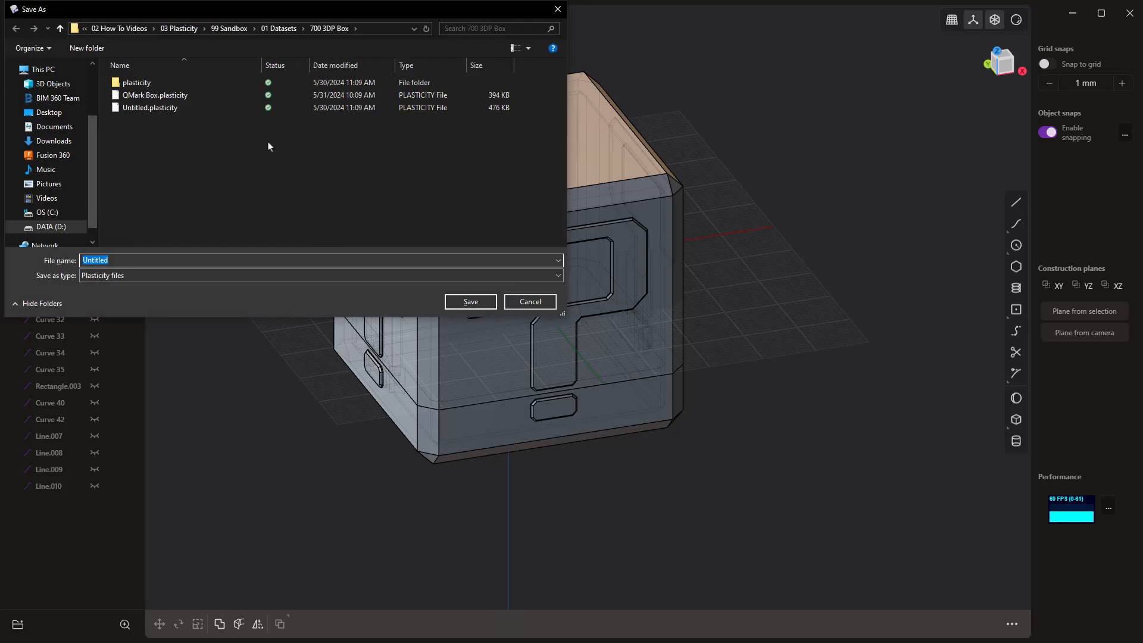
pyautogui.write('Q')
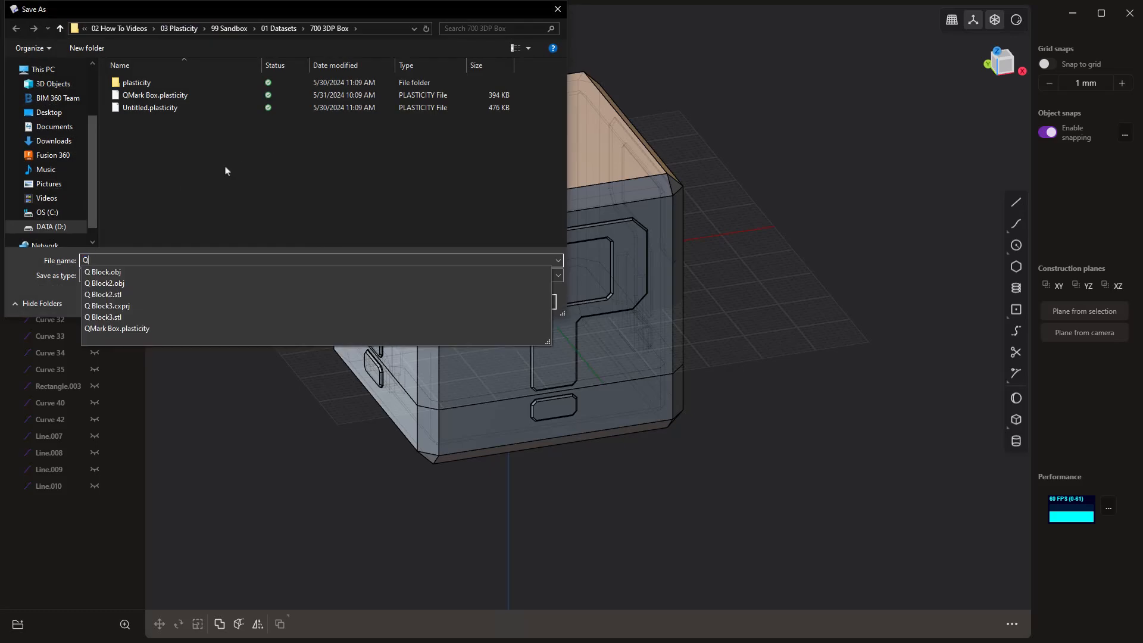
pyautogui.write(' Mark Blo')
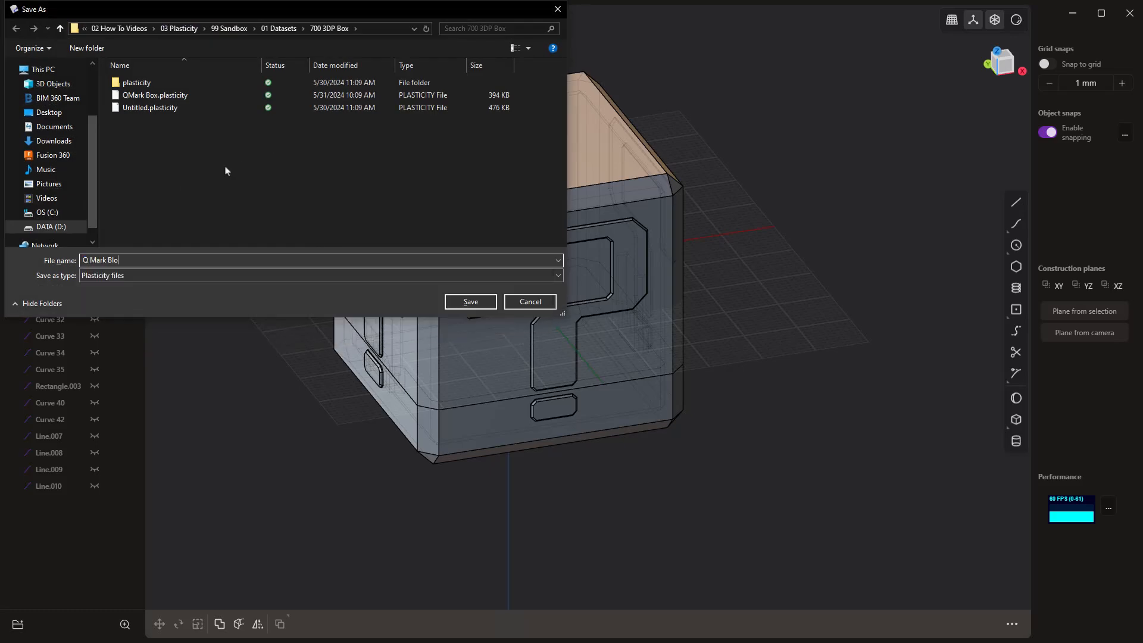
pyautogui.write('ck Box')
pyautogui.press('Return')
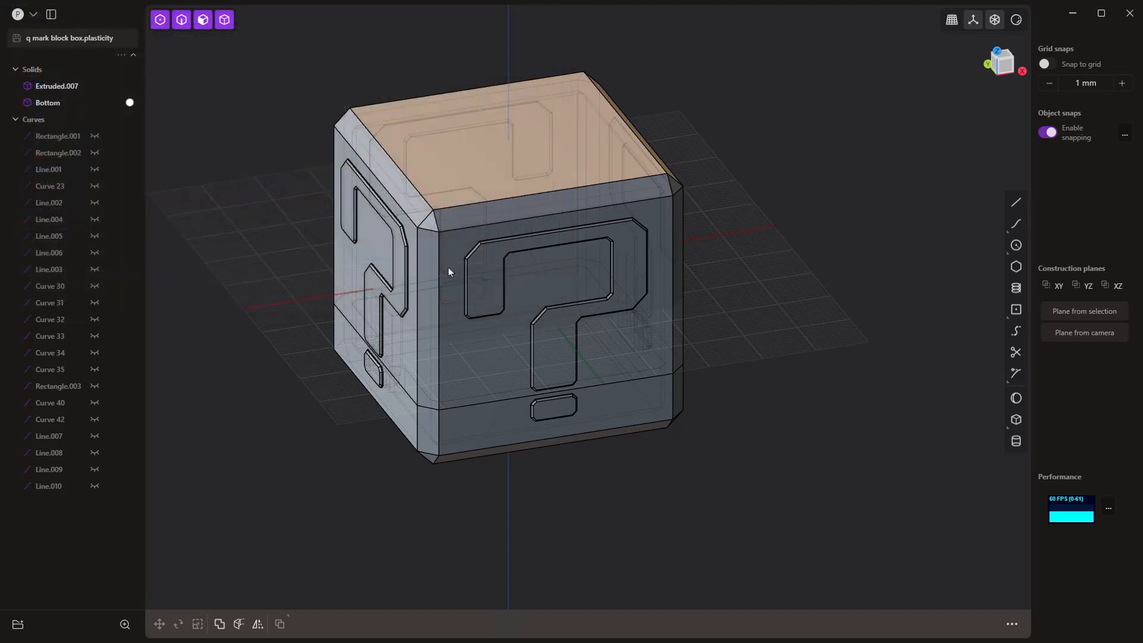
# Step: Rotate Extruded.007 by 180° about the X axis so that its open side faces up
pyautogui.moveTo(449, 267); pyautogui.dragTo(686, 324, button='middle')
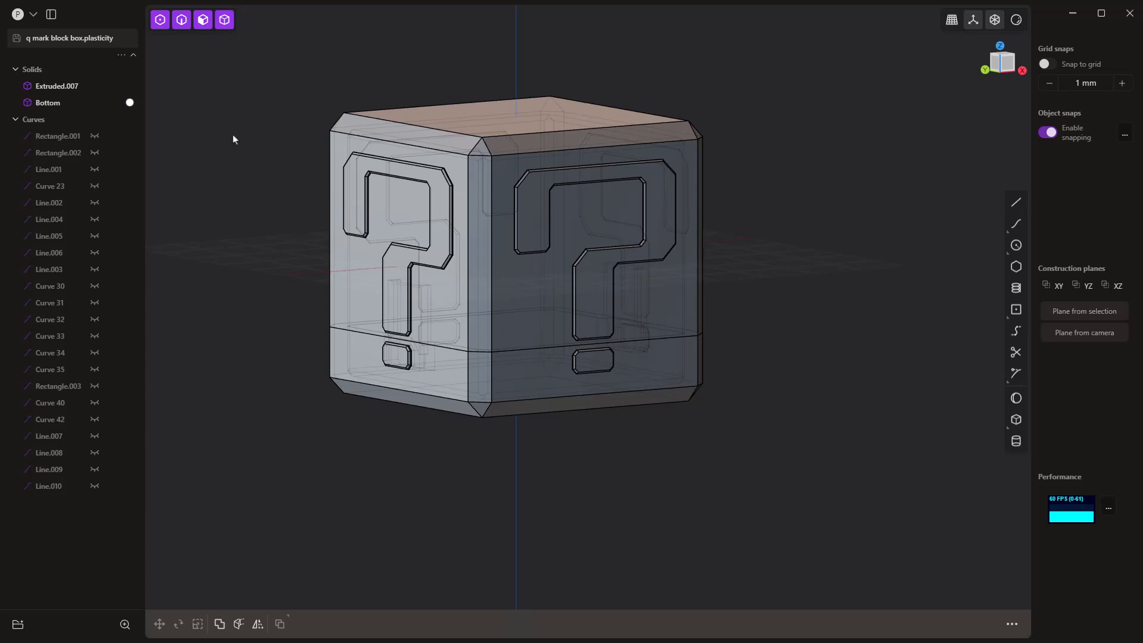
pyautogui.click(505, 167)
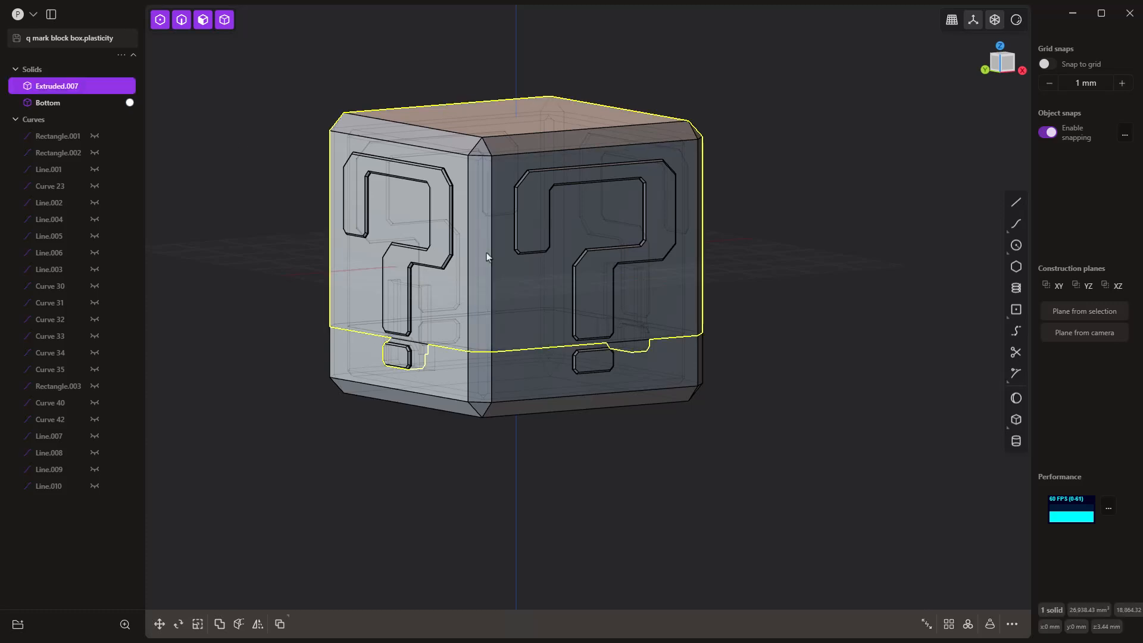
pyautogui.moveTo(487, 255); pyautogui.dragTo(538, 258, button='middle')
pyautogui.press('r')
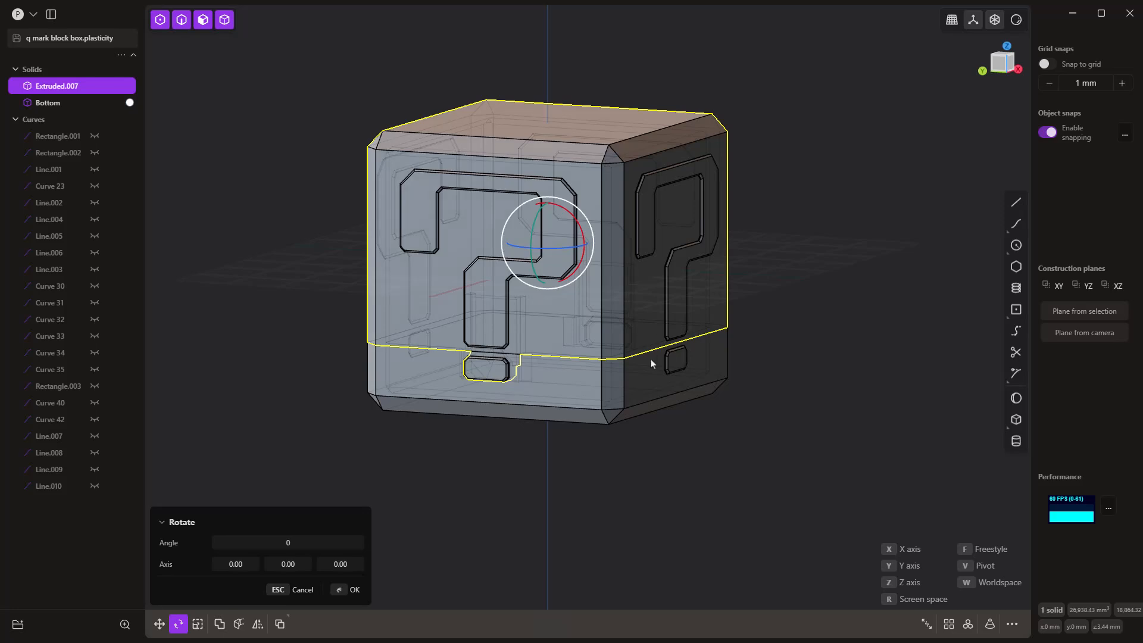
pyautogui.moveTo(650, 360); pyautogui.dragTo(670, 367, button='middle')
pyautogui.press('x')
pyautogui.press('x')
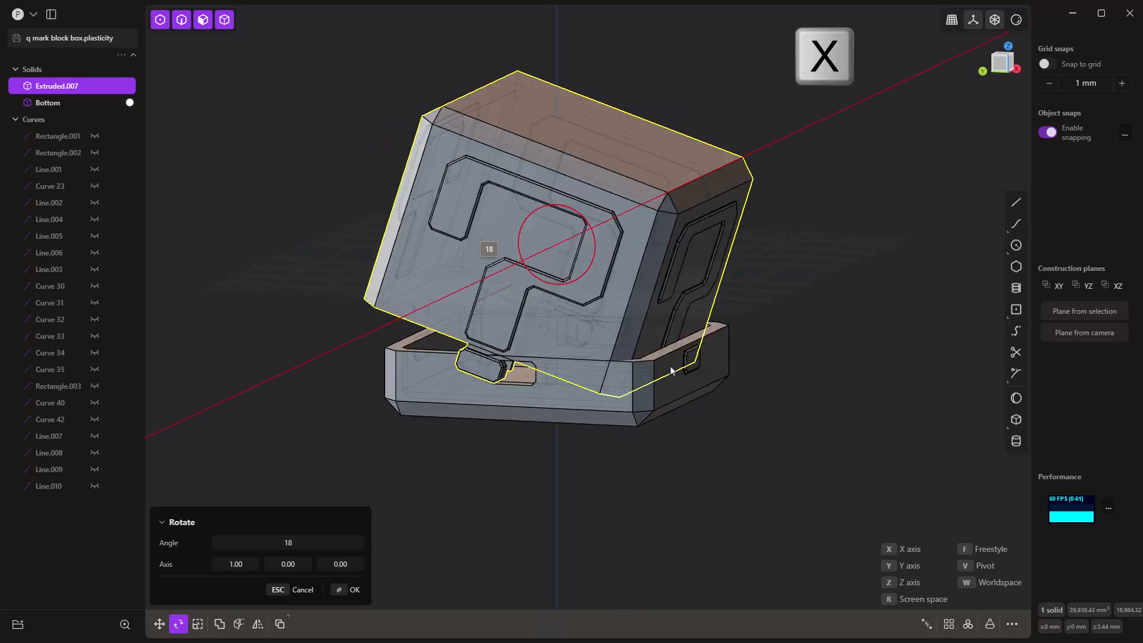
pyautogui.click(671, 370)
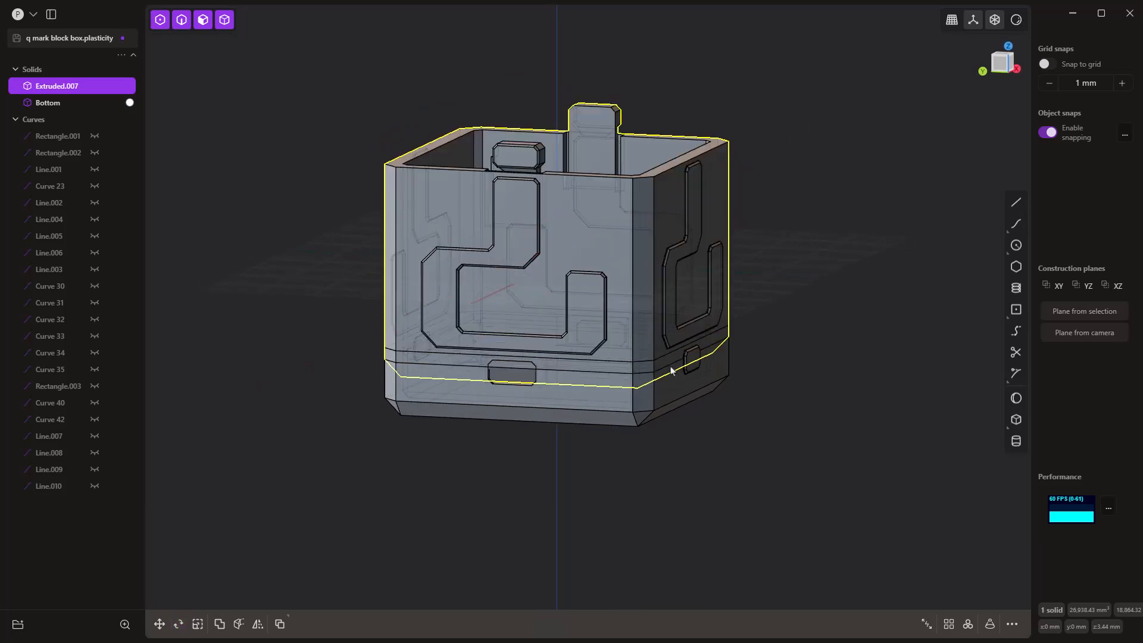
# Step: Move Extruded.007 partly off Bottom, about 28.6 mm in the -Y direction
pyautogui.press('g')
pyautogui.moveTo(676, 518); pyautogui.dragTo(663, 480, button='middle')
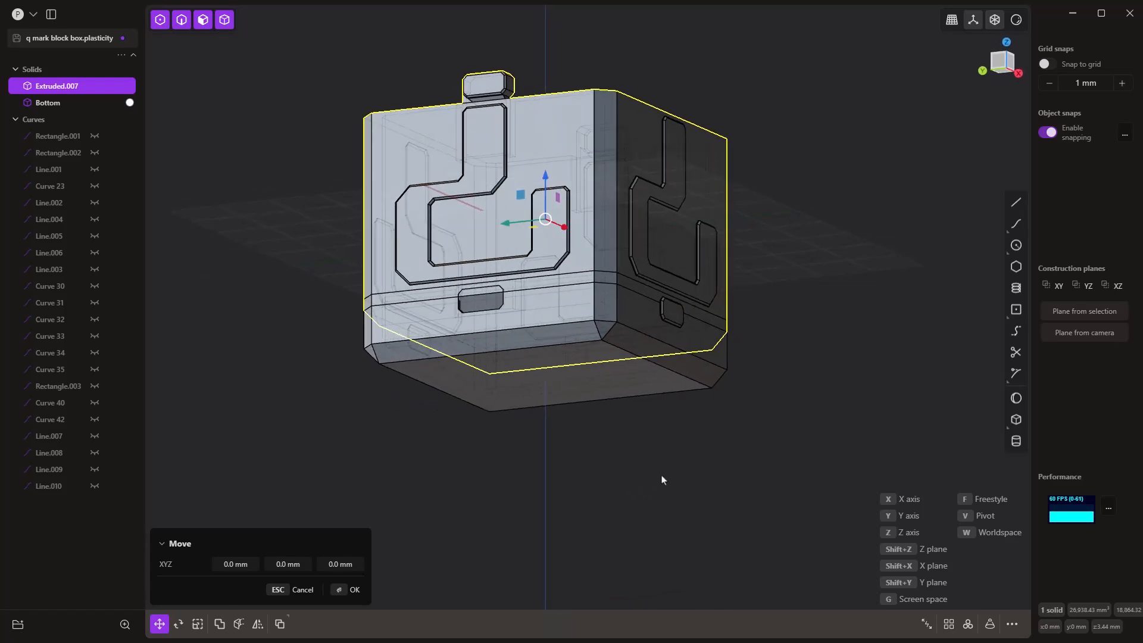
pyautogui.press('g')
pyautogui.click(741, 391)
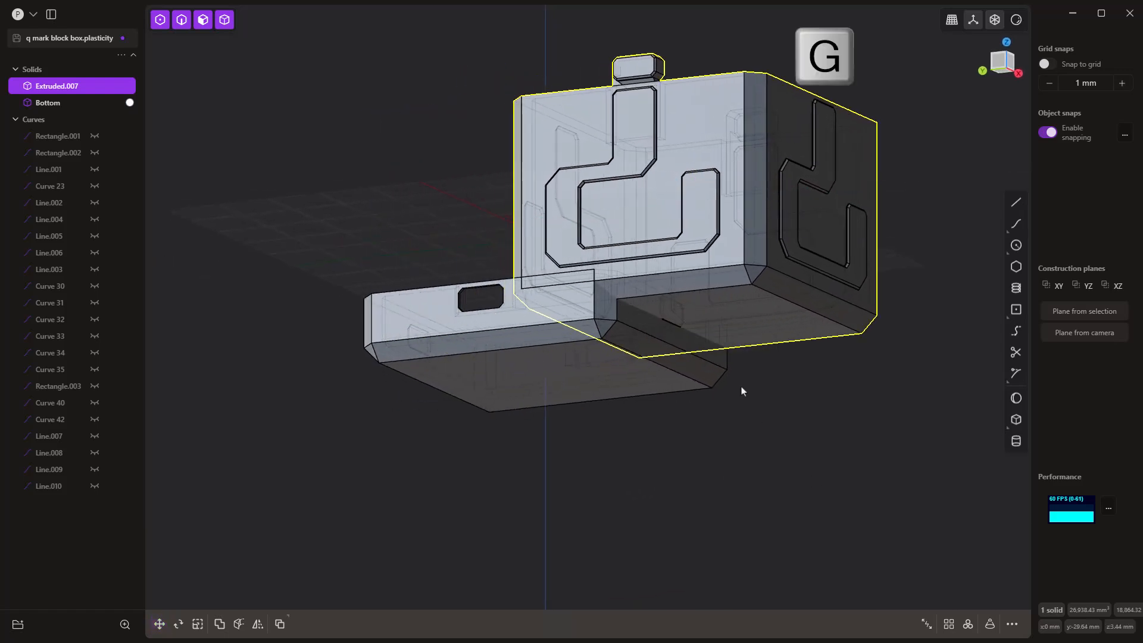
pyautogui.moveTo(742, 391); pyautogui.dragTo(767, 281, button='middle')
# Step: Move Extruded.007 freestyle from its lower face to Bottom's underside so both parts rest at the same level
pyautogui.press('g')
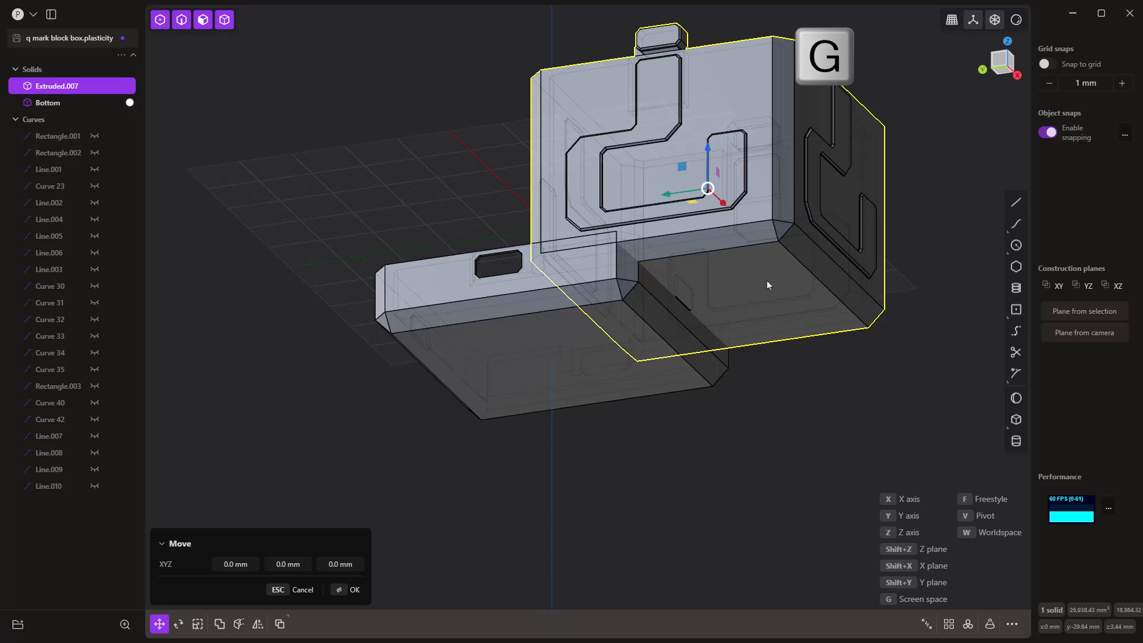
pyautogui.press('f')
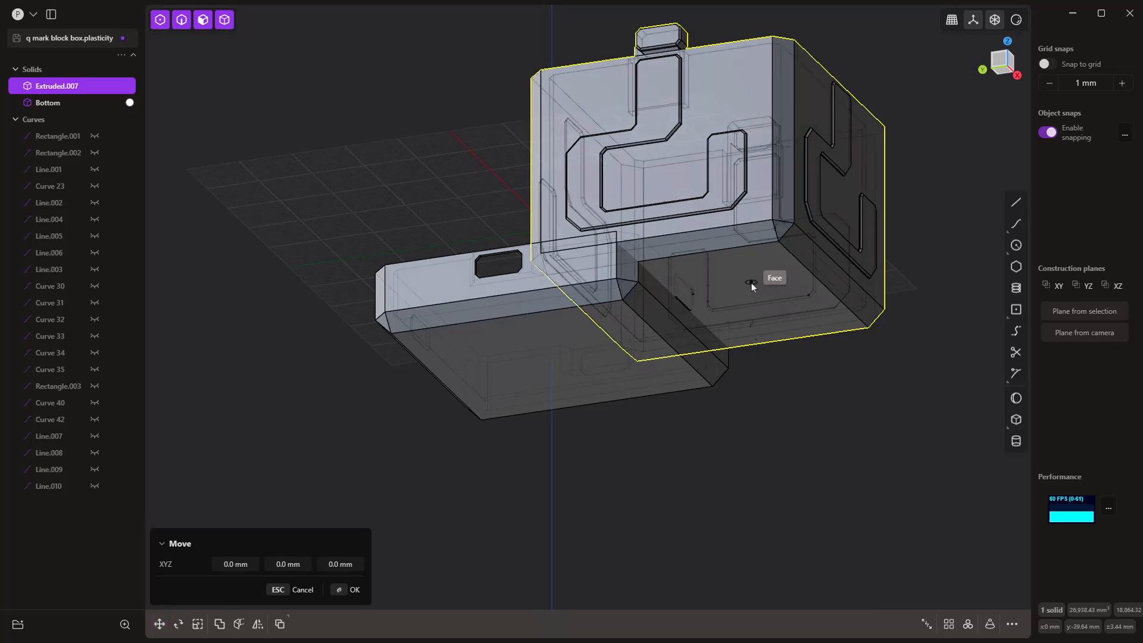
pyautogui.press('f')
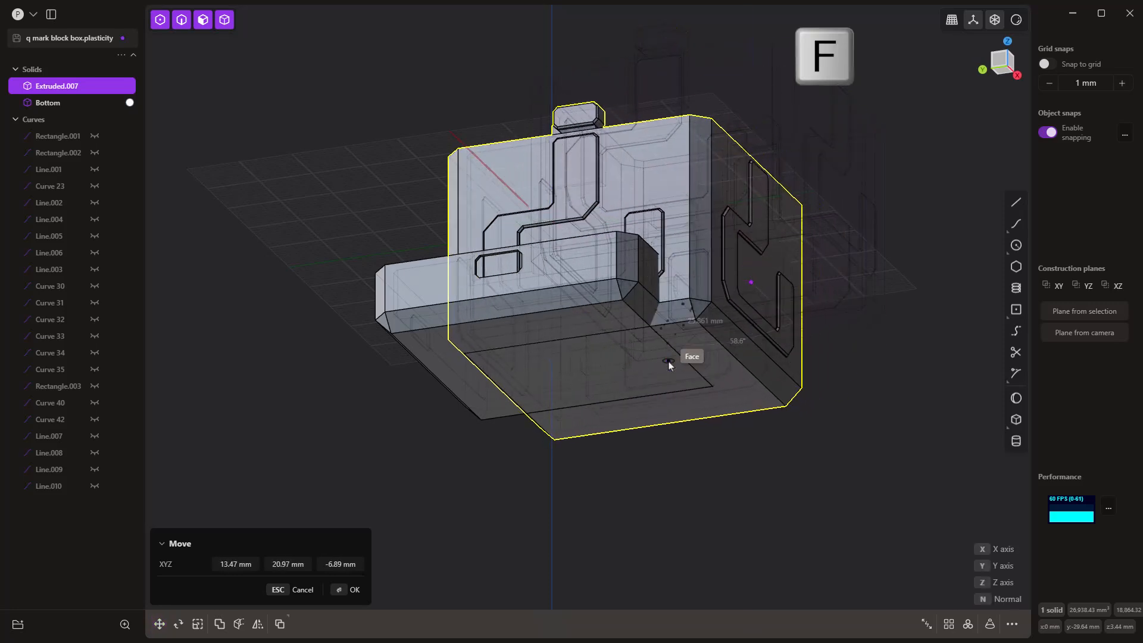
pyautogui.click(668, 362)
pyautogui.rightClick(766, 469)
# Step: In top view, move Extruded.007 about 49.19 mm in X and 8.31 mm in Y to sit clear beside Bottom
pyautogui.scroll(-3, 743, 438)
pyautogui.moveTo(677, 441); pyautogui.dragTo(694, 625, button='middle')
pyautogui.press('KP_7')
pyautogui.press('g')
pyautogui.press('g')
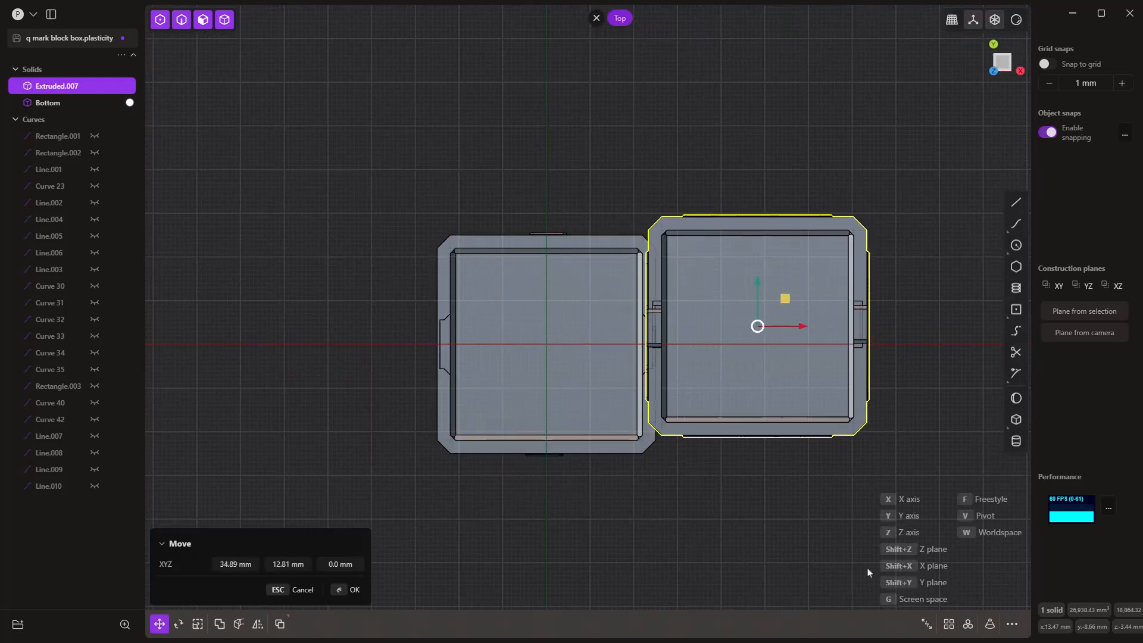
pyautogui.press('g')
pyautogui.press('g')
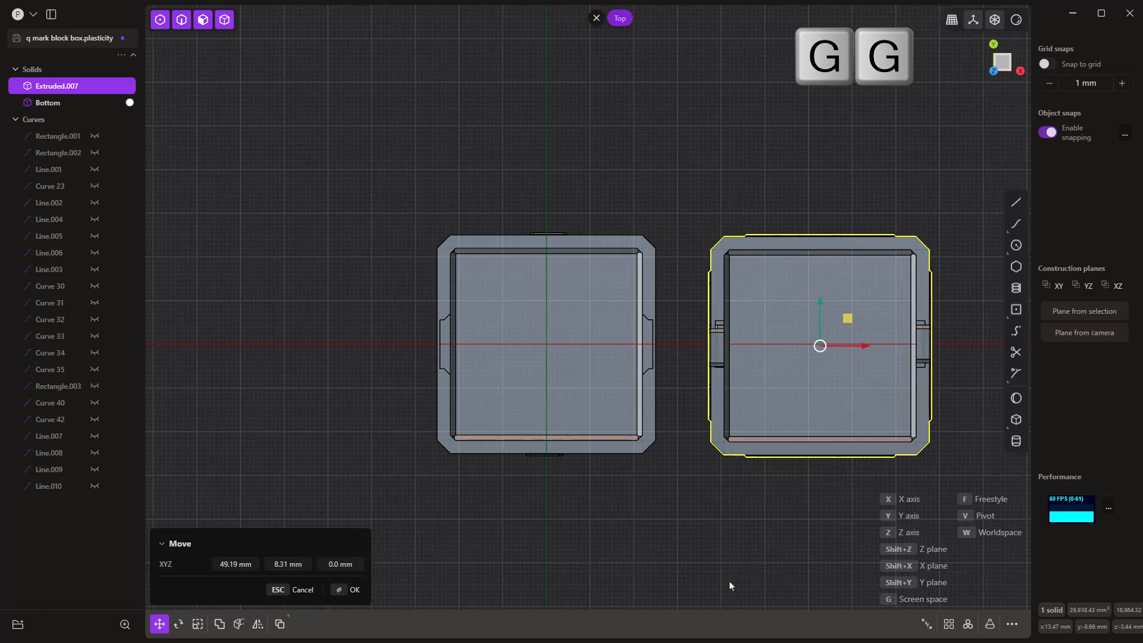
pyautogui.click(666, 467)
pyautogui.click(666, 534)
pyautogui.moveTo(673, 548); pyautogui.dragTo(724, 403, button='middle')
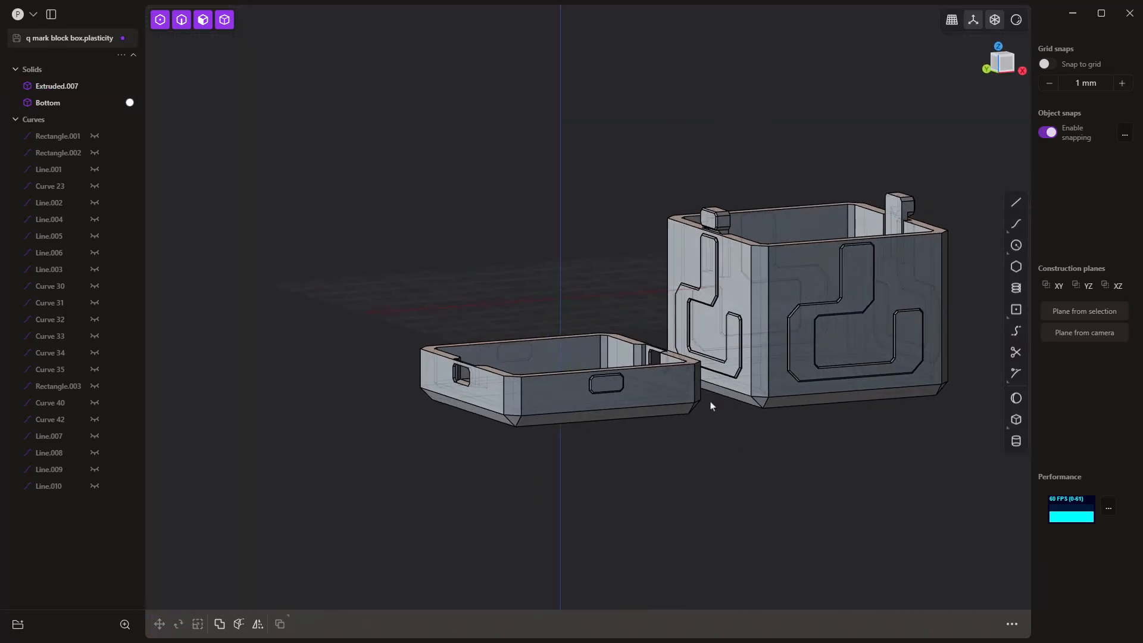
# Step: Save the print layout as a separate file named Q Mark Block Box Print
pyautogui.click(34, 13)
pyautogui.click(64, 109)
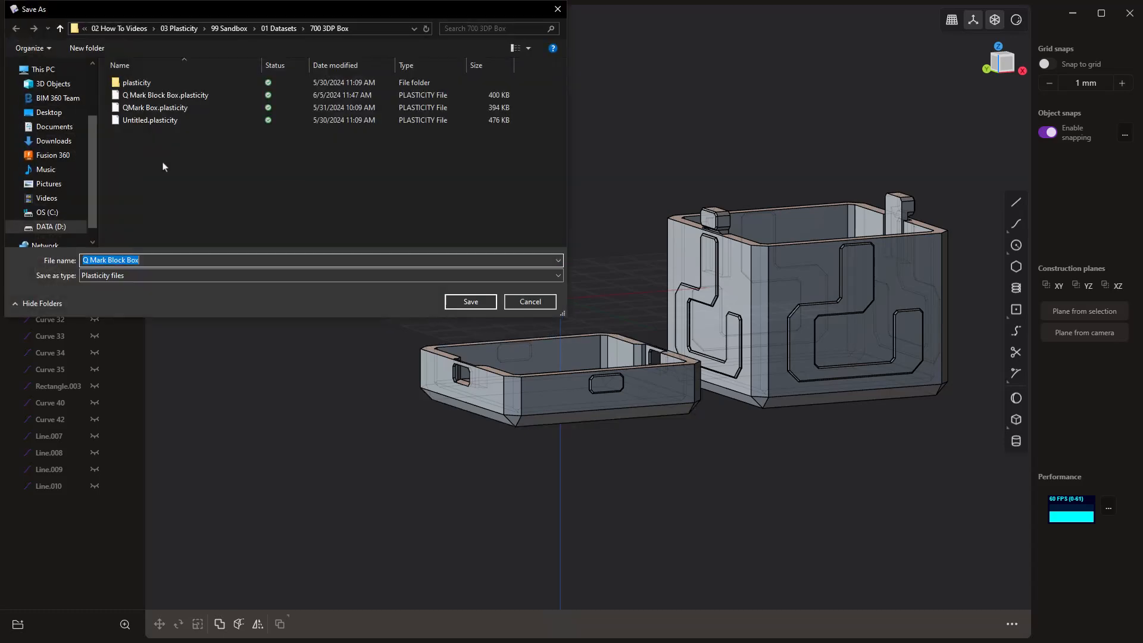
pyautogui.click(145, 262)
pyautogui.write('print')
pyautogui.press('Return')
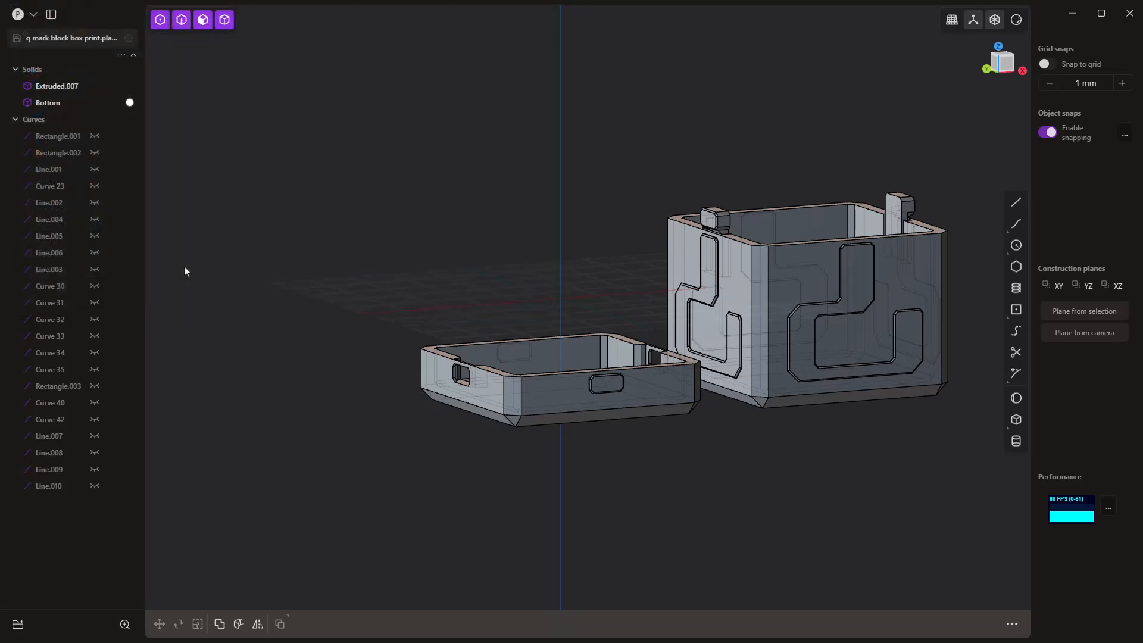
# Step: Export both box parts as an STL file named Q Mark Block Box Print, inspecting the mesh and trying the density setting
pyautogui.click(34, 15)
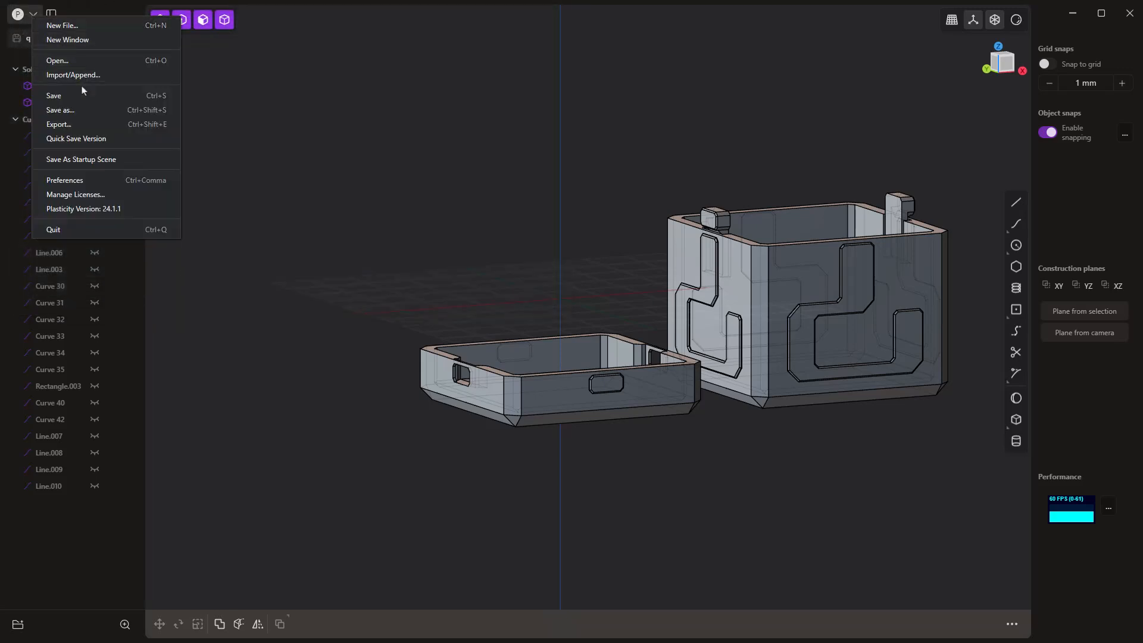
pyautogui.click(84, 125)
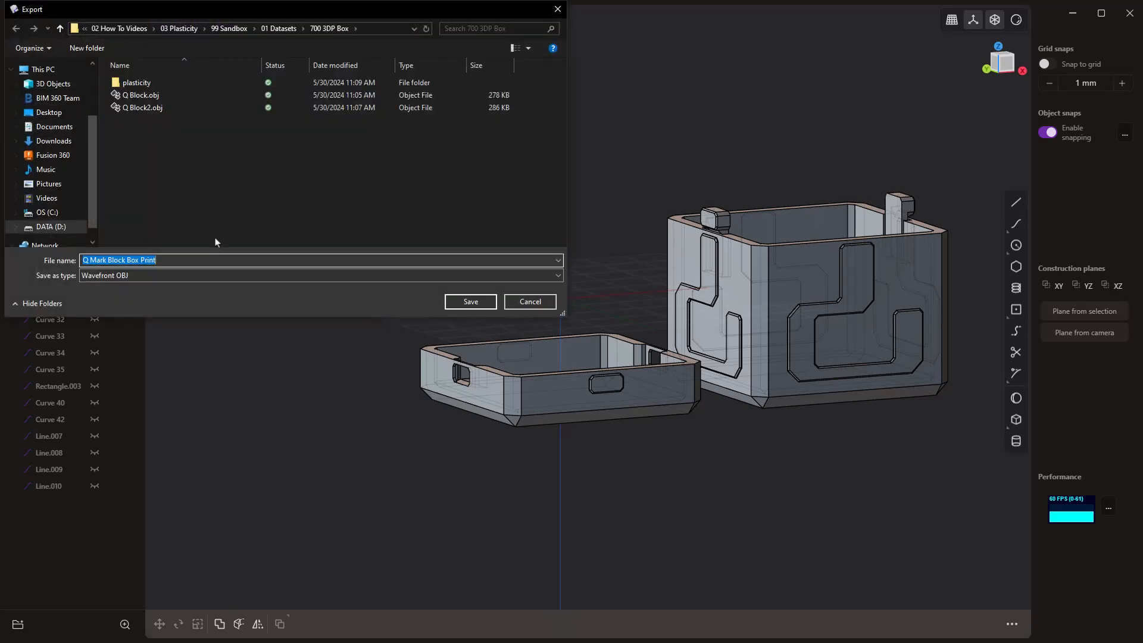
pyautogui.click(148, 277)
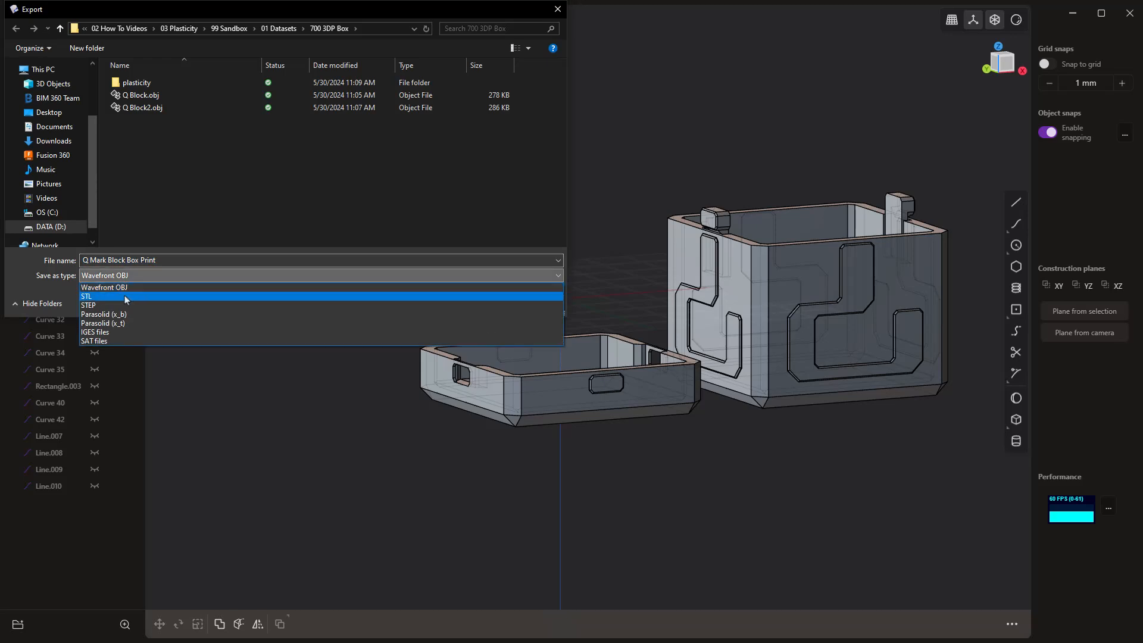
pyautogui.click(124, 296)
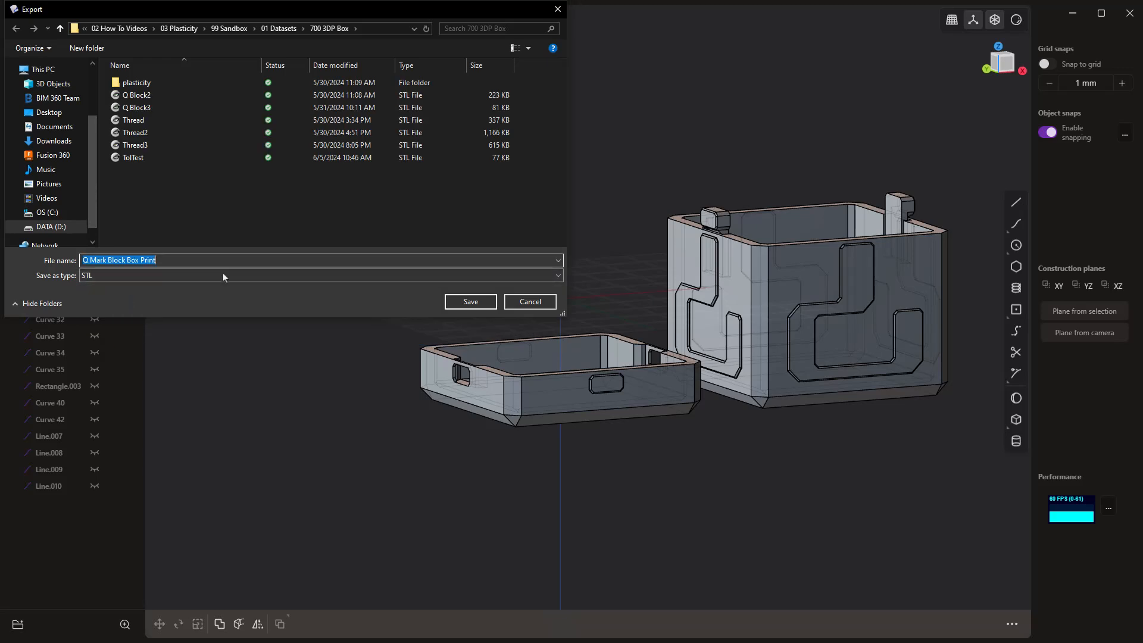
pyautogui.click(470, 301)
pyautogui.moveTo(250, 456); pyautogui.dragTo(250, 457)
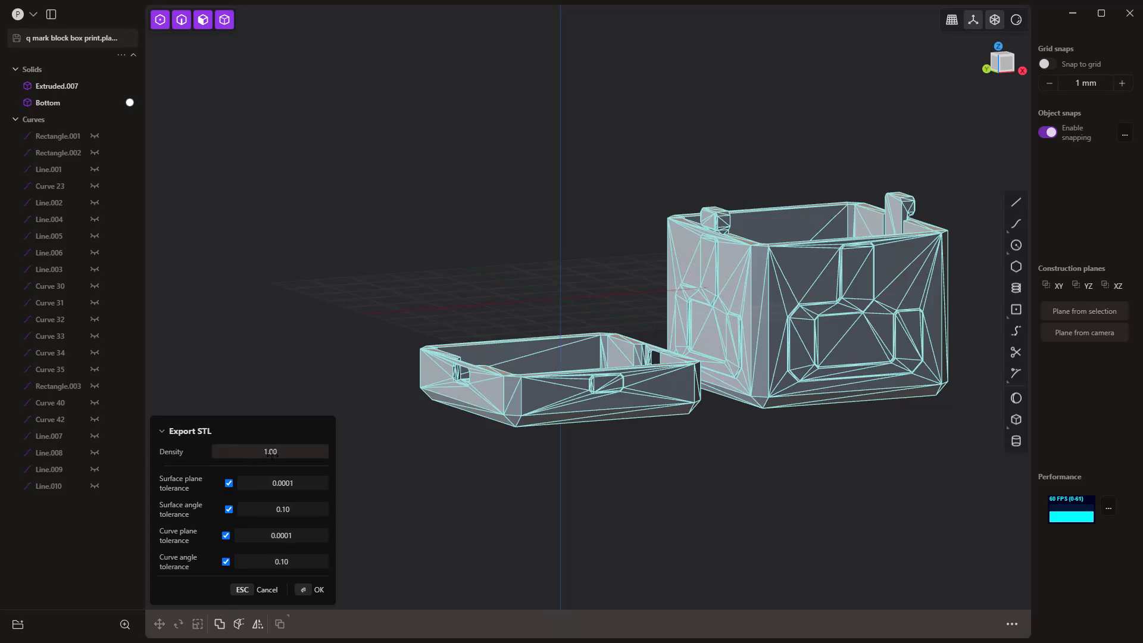
pyautogui.moveTo(615, 459); pyautogui.dragTo(632, 481, button='middle')
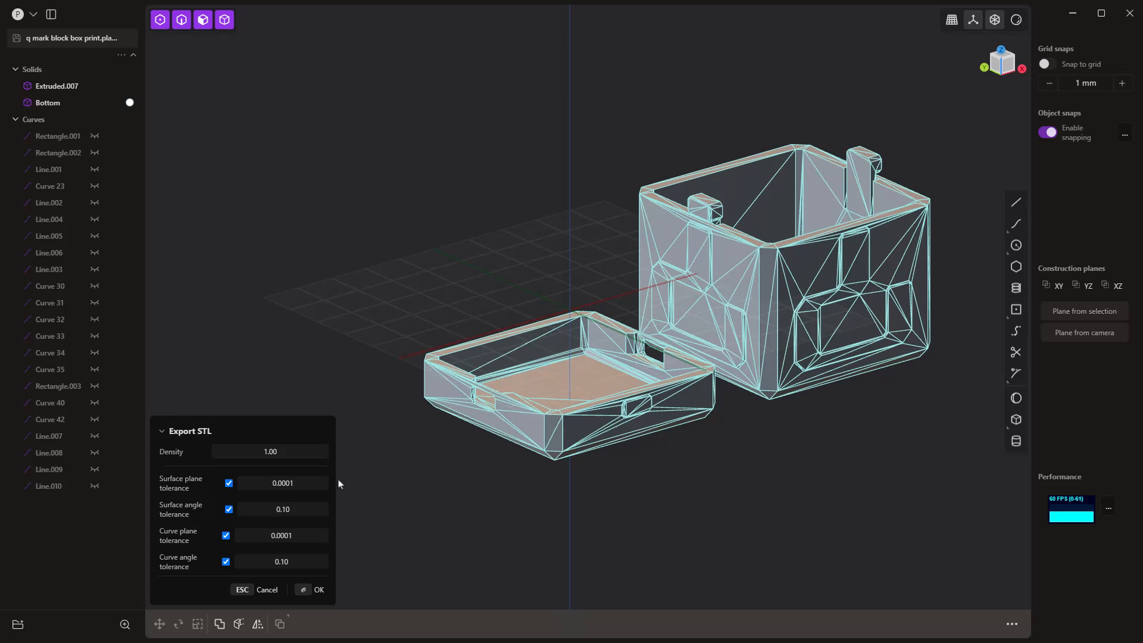
pyautogui.moveTo(270, 451); pyautogui.dragTo(291, 453)
pyautogui.press('Escape')
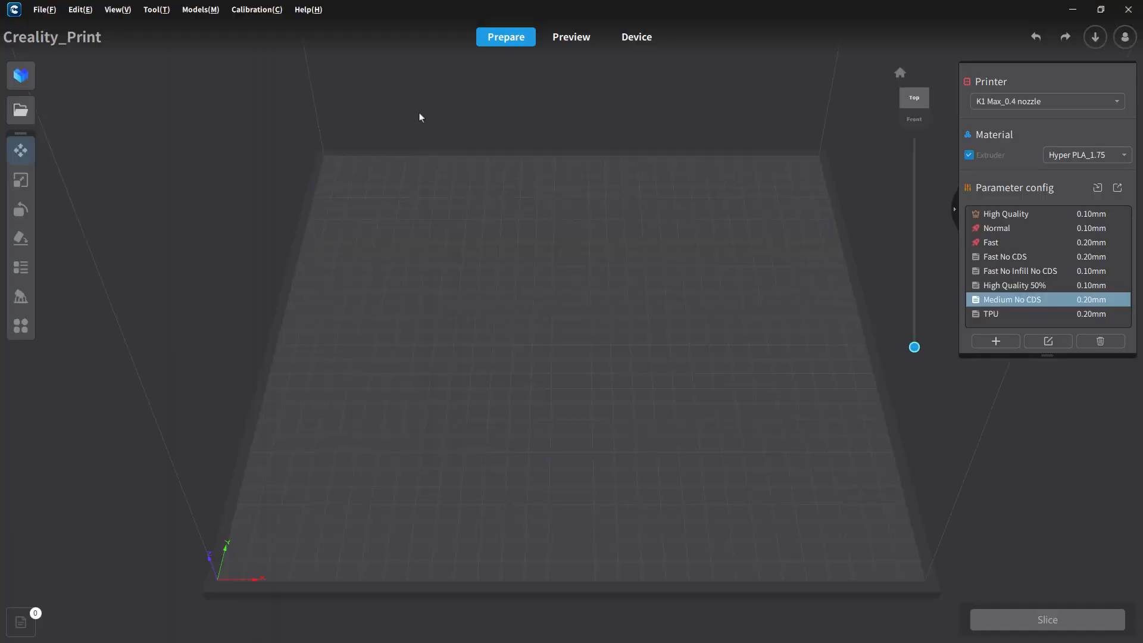
# Step: Switch to Creality Print, load the exported STL and slice it with the Medium No CDS profile
pyautogui.click(22, 112)
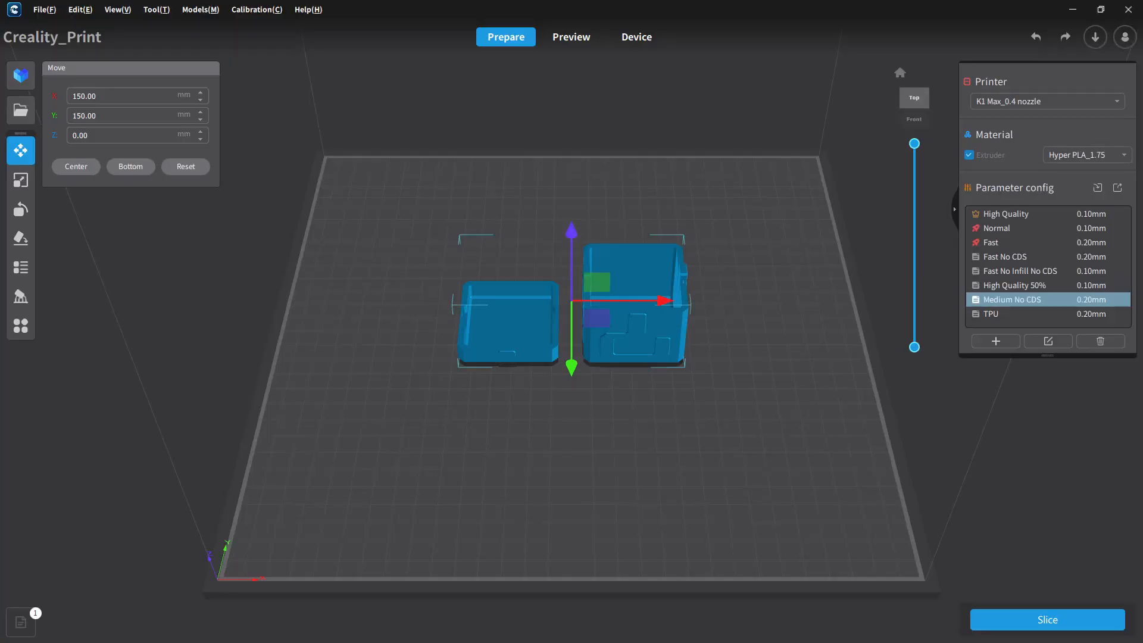
pyautogui.moveTo(375, 337); pyautogui.dragTo(655, 289, button='right')
pyautogui.scroll(8, 599, 325)
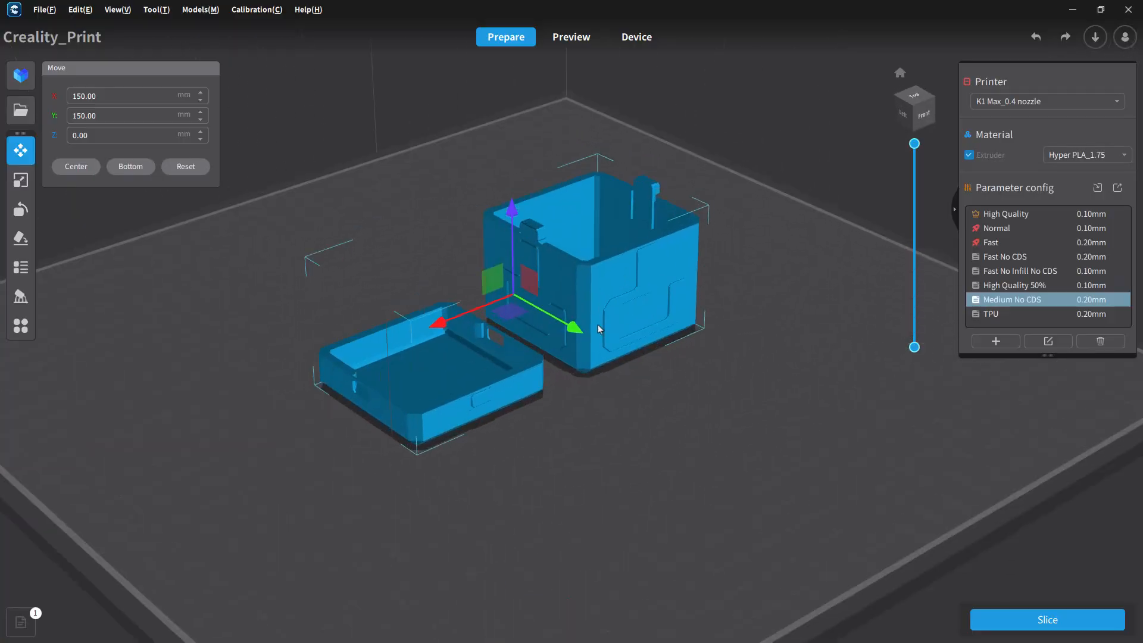
pyautogui.click(1077, 620)
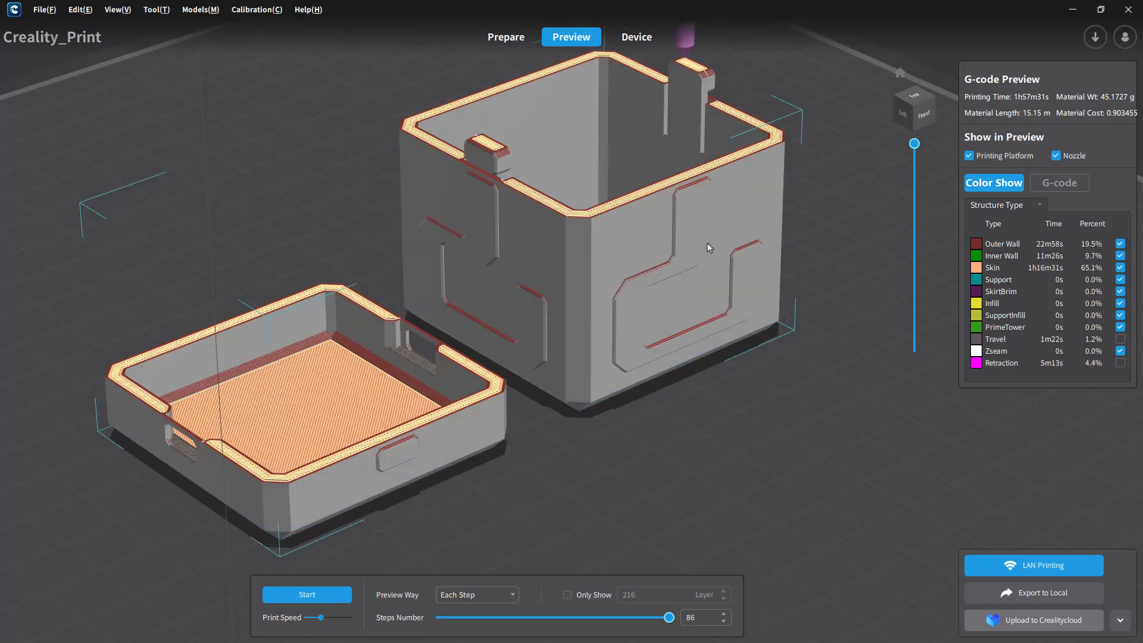
# Step: Lower the sliced preview to layer 163 and examine the tall box's walls and the base of its retainers
pyautogui.moveTo(588, 294); pyautogui.dragTo(559, 272, button='right')
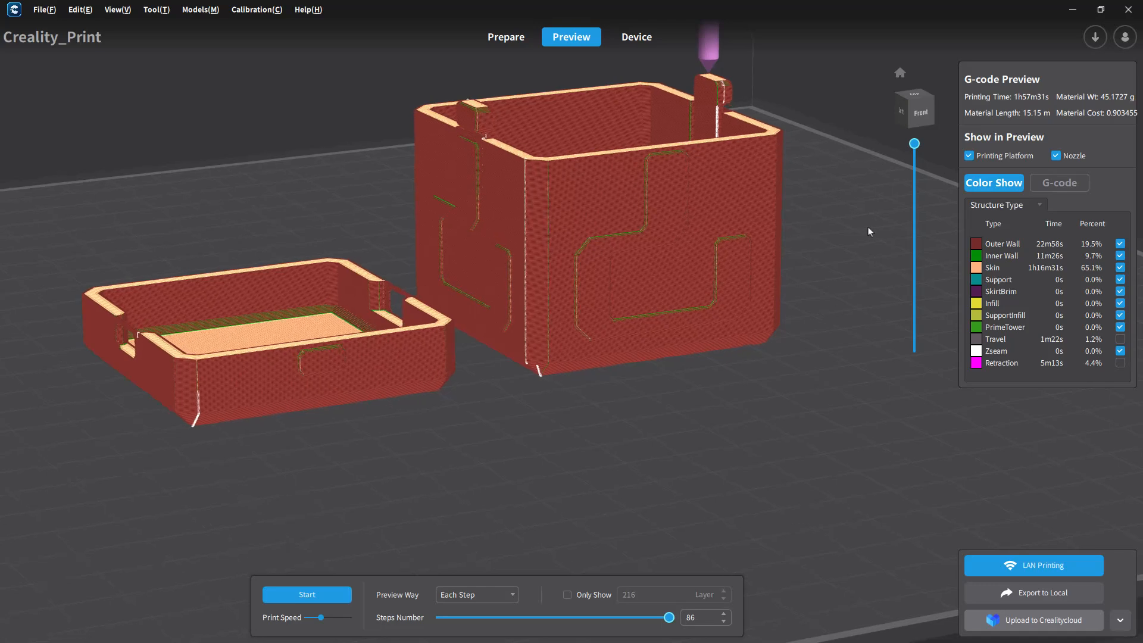
pyautogui.moveTo(911, 151); pyautogui.dragTo(910, 192)
pyautogui.moveTo(812, 197); pyautogui.dragTo(758, 291, button='right')
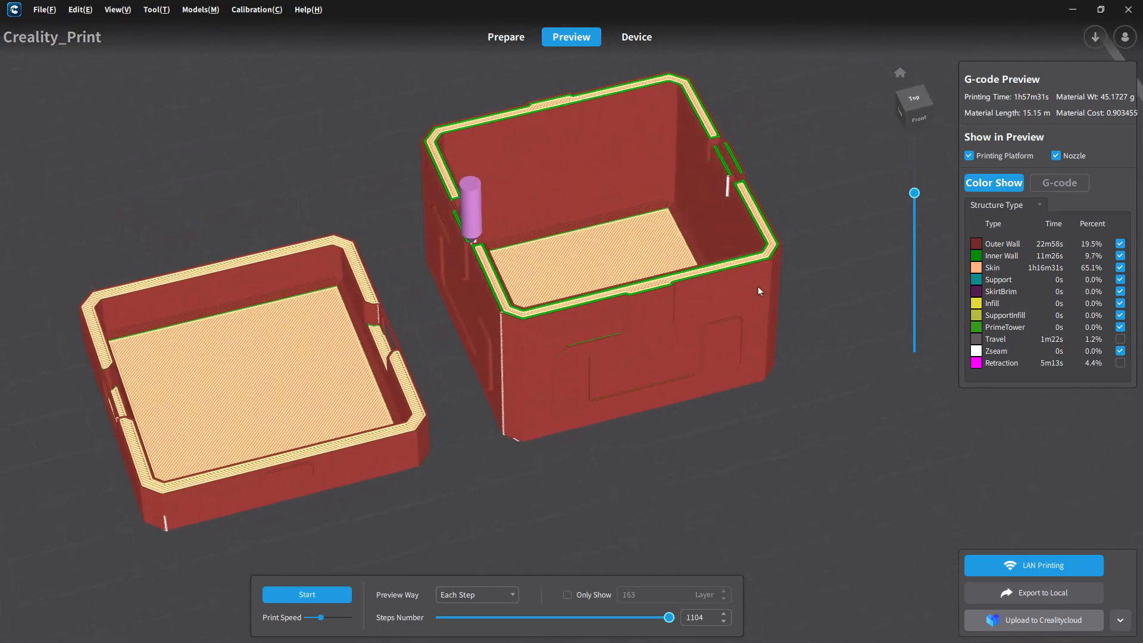
pyautogui.scroll(10, 744, 200)
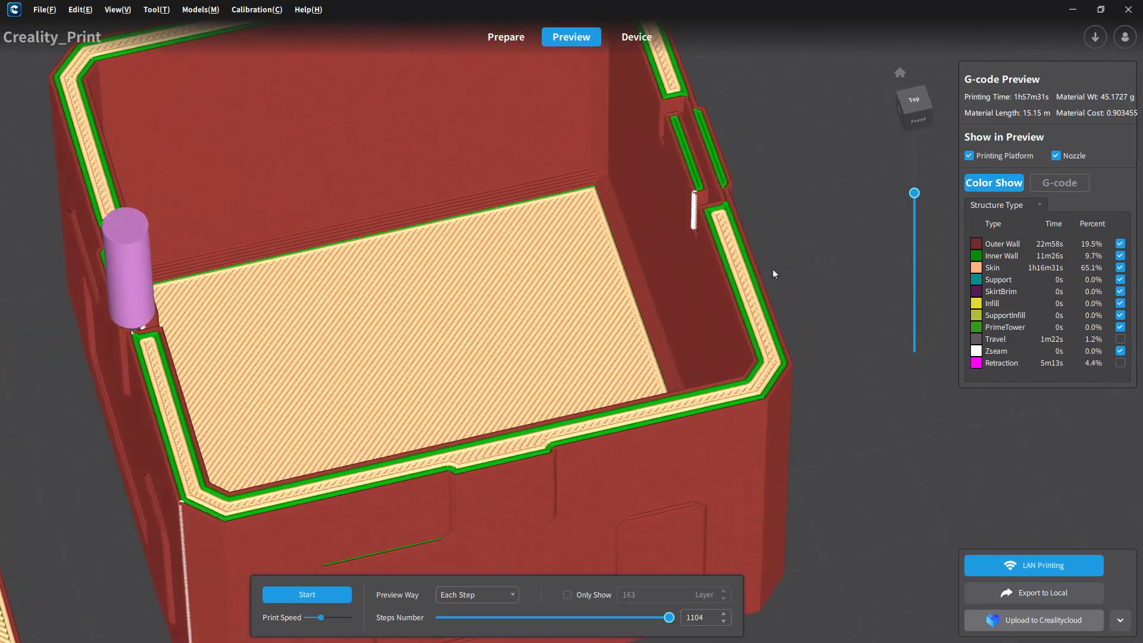
pyautogui.moveTo(741, 302); pyautogui.dragTo(760, 303, button='right')
pyautogui.moveTo(792, 252); pyautogui.dragTo(728, 228, button='right')
# Step: Raise the preview to layer 193 and examine the retainer and corner of the tall box up close
pyautogui.moveTo(919, 196); pyautogui.dragTo(915, 170)
pyautogui.moveTo(824, 238); pyautogui.dragTo(795, 169, button='right')
pyautogui.scroll(10, 723, 112)
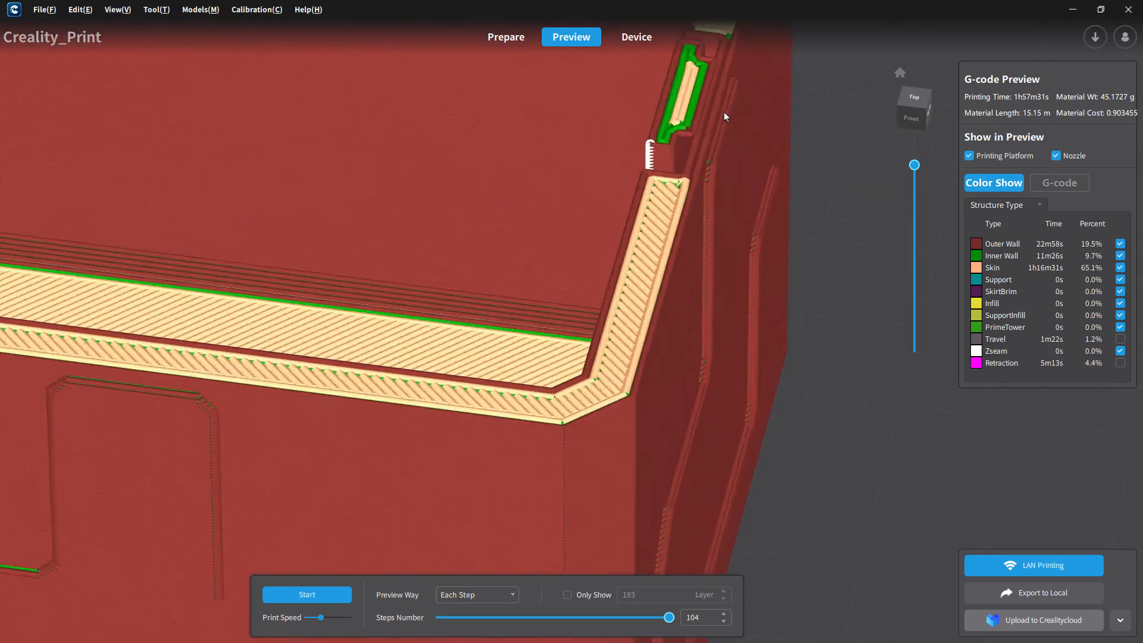
pyautogui.moveTo(679, 181); pyautogui.dragTo(640, 168, button='right')
pyautogui.moveTo(639, 165); pyautogui.dragTo(599, 409, button='middle')
pyautogui.moveTo(598, 409); pyautogui.dragTo(755, 360, button='right')
pyautogui.scroll(-10, 756, 362)
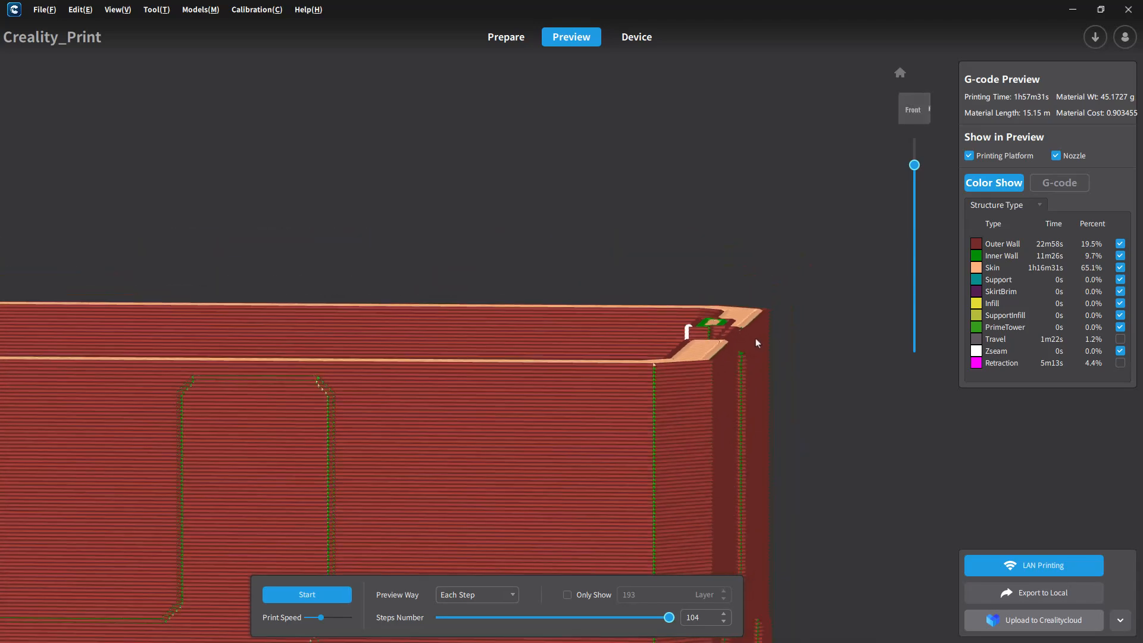
# Step: Examine the retainer slot in the shallow part at layer 58 and again at about layer 105
pyautogui.scroll(8, 465, 419)
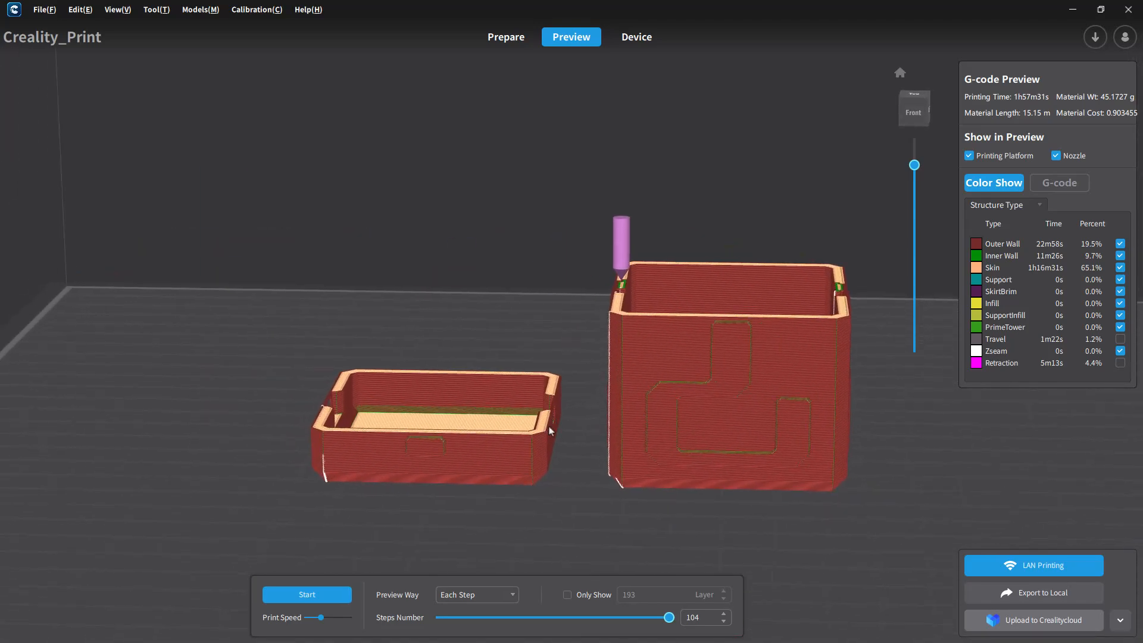
pyautogui.scroll(2, 586, 390)
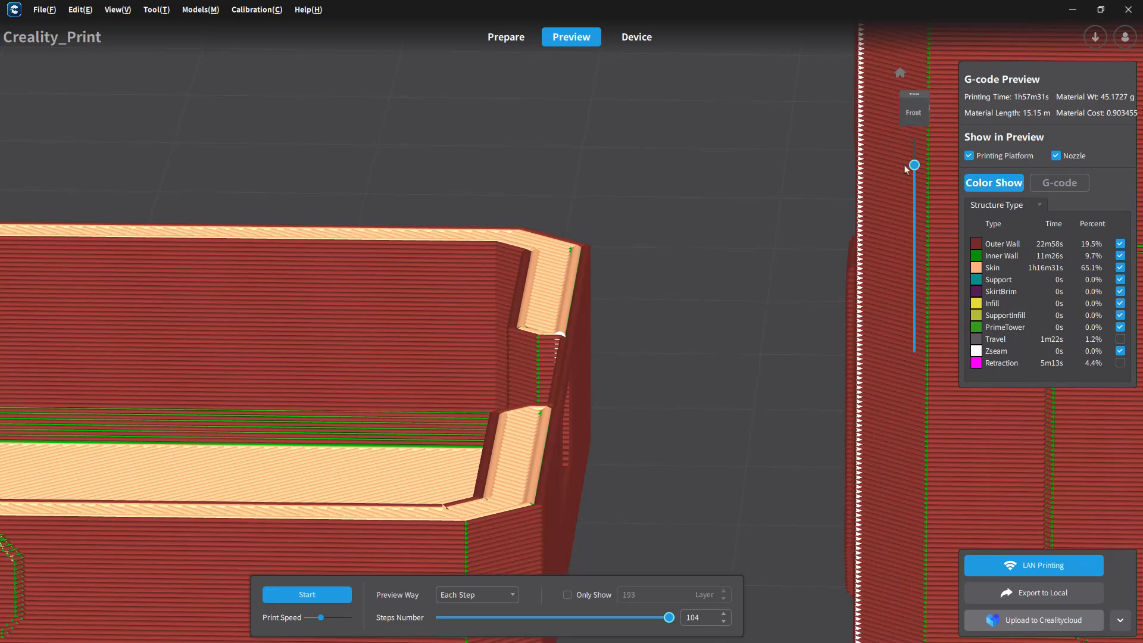
pyautogui.moveTo(915, 165); pyautogui.dragTo(932, 298)
pyautogui.moveTo(768, 342); pyautogui.dragTo(703, 315, button='right')
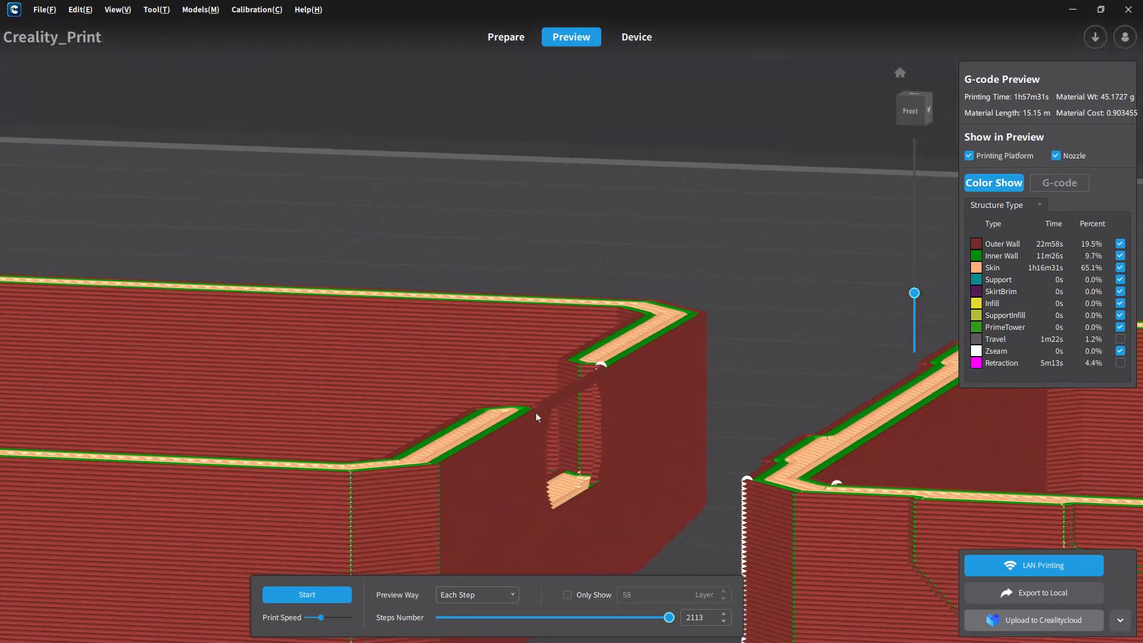
pyautogui.moveTo(588, 391); pyautogui.dragTo(576, 443, button='right')
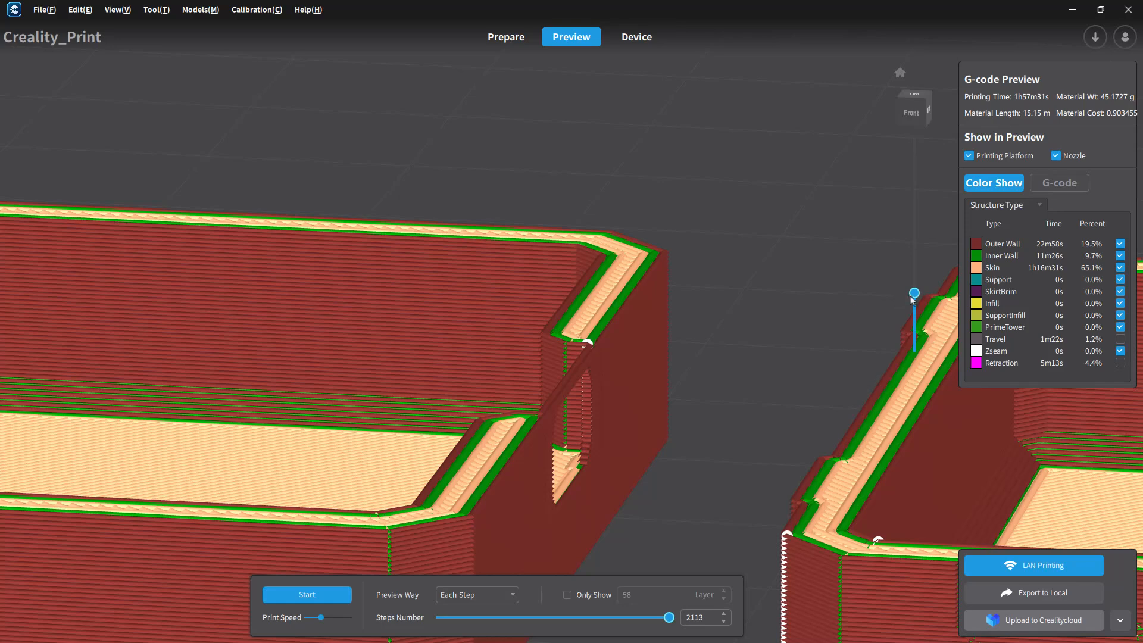
pyautogui.moveTo(914, 294); pyautogui.dragTo(915, 250)
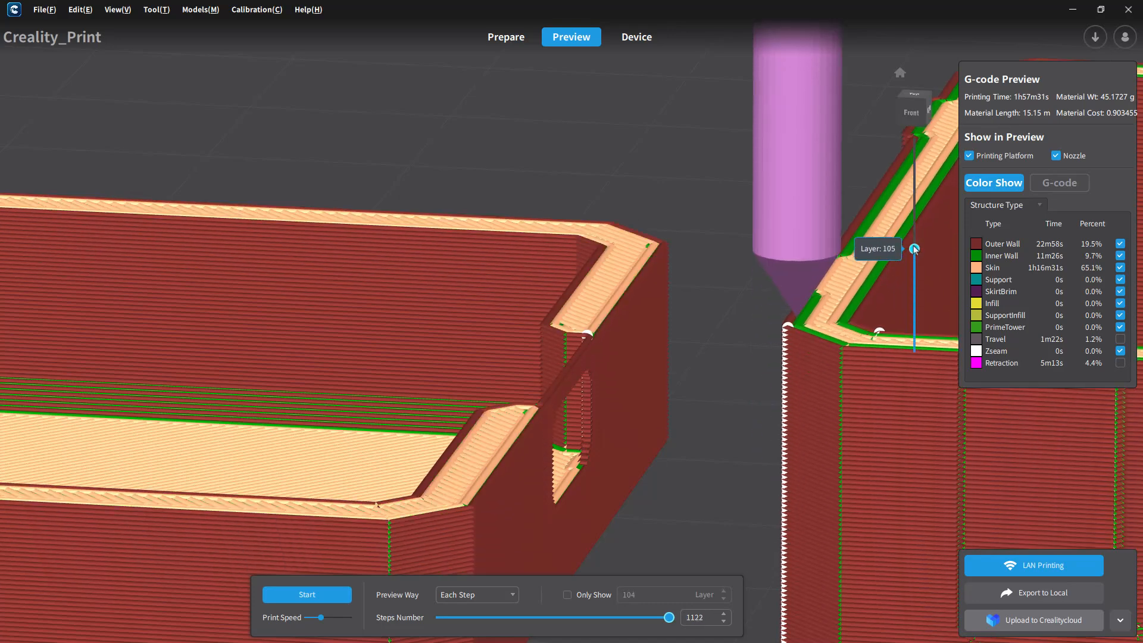
pyautogui.scroll(-5, 801, 209)
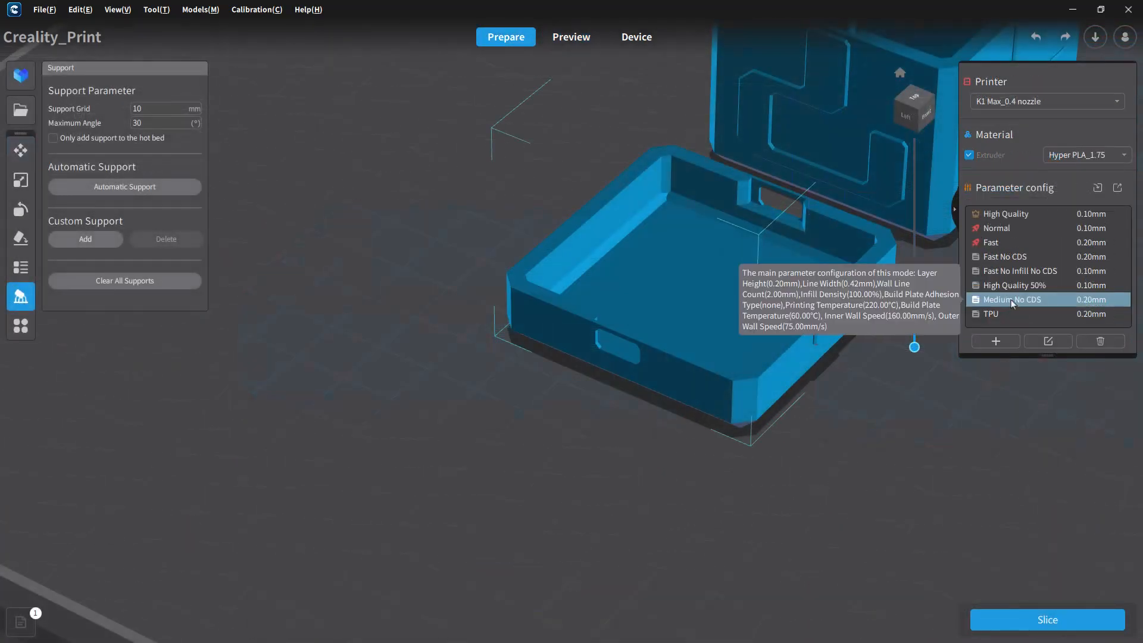
# Step: In the Medium No CDS profile, enable Generate Support and the advanced settings, with Tree Slim as the support structure
pyautogui.doubleClick(1013, 299)
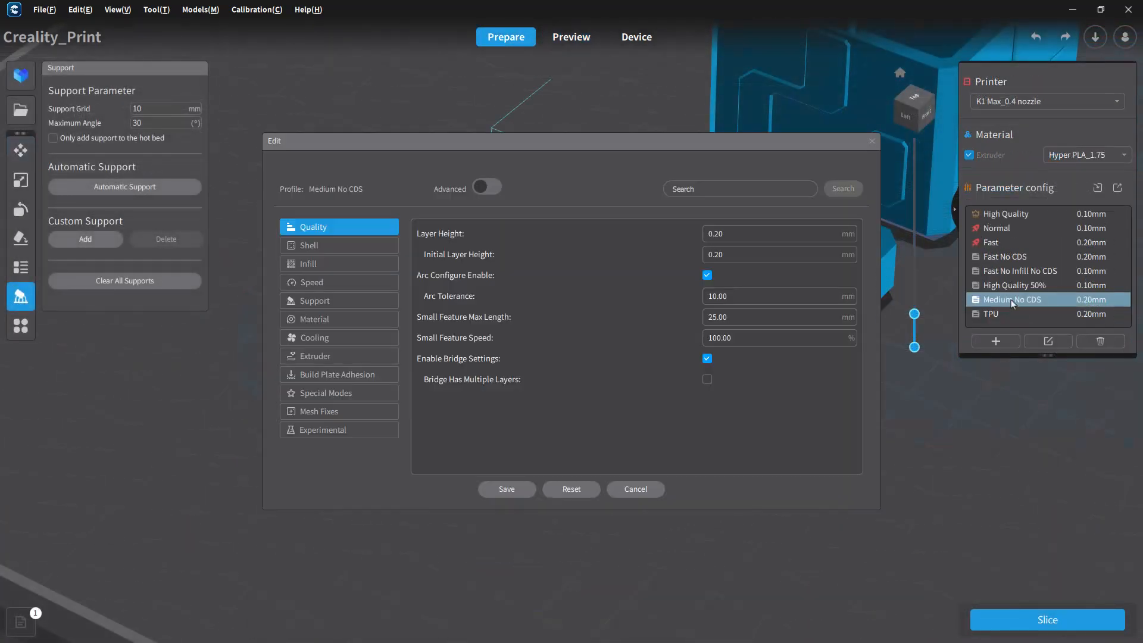
pyautogui.click(341, 300)
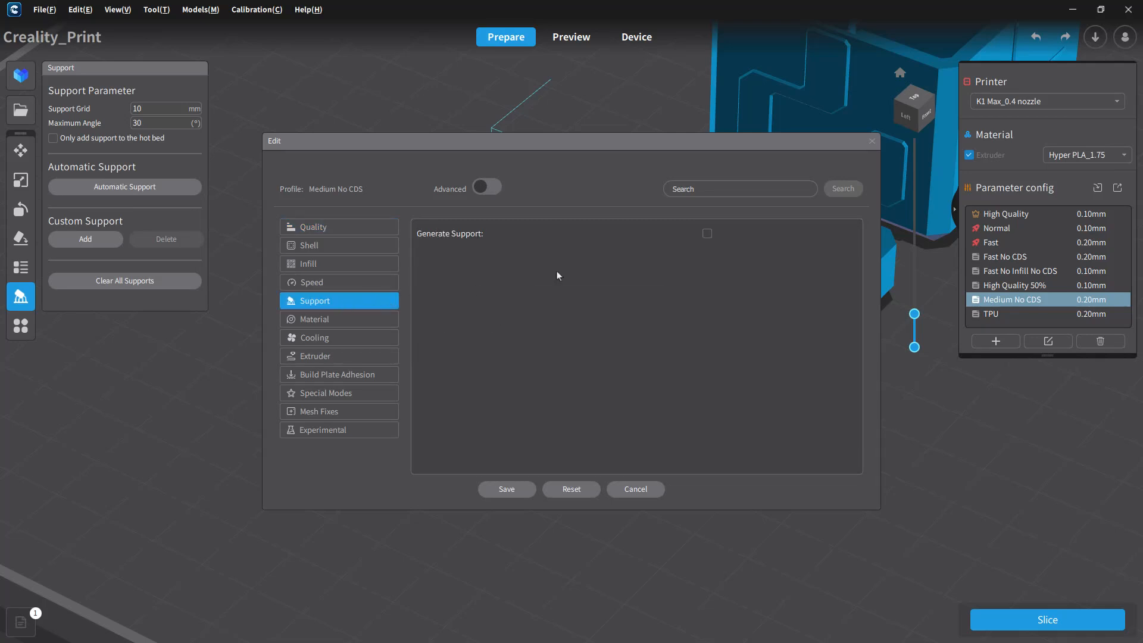
pyautogui.click(707, 234)
pyautogui.click(745, 255)
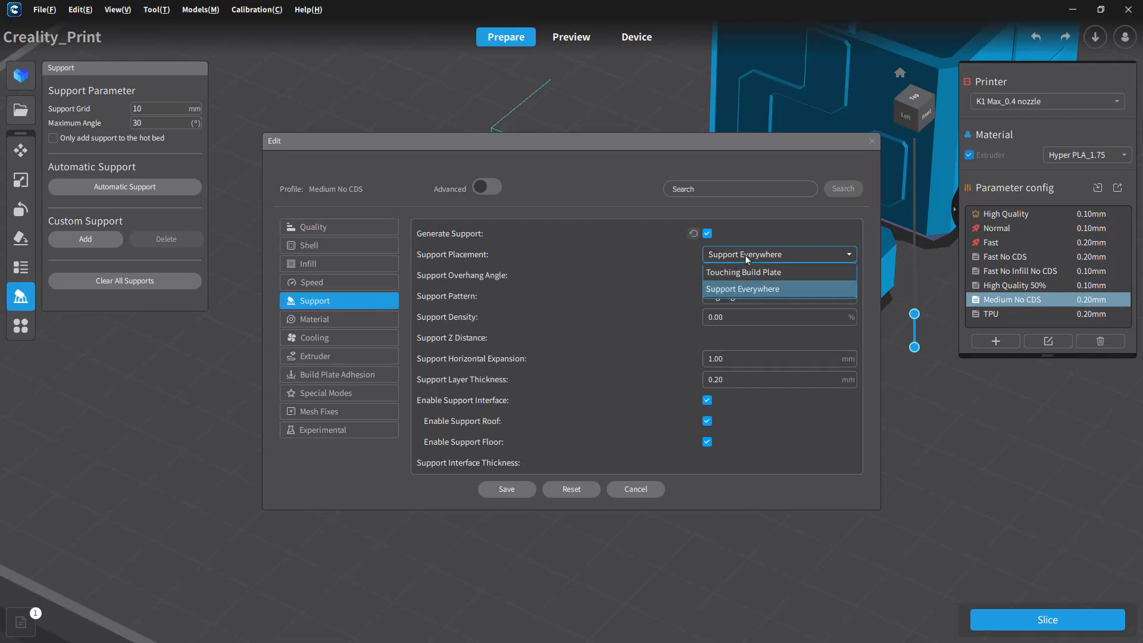
pyautogui.click(783, 255)
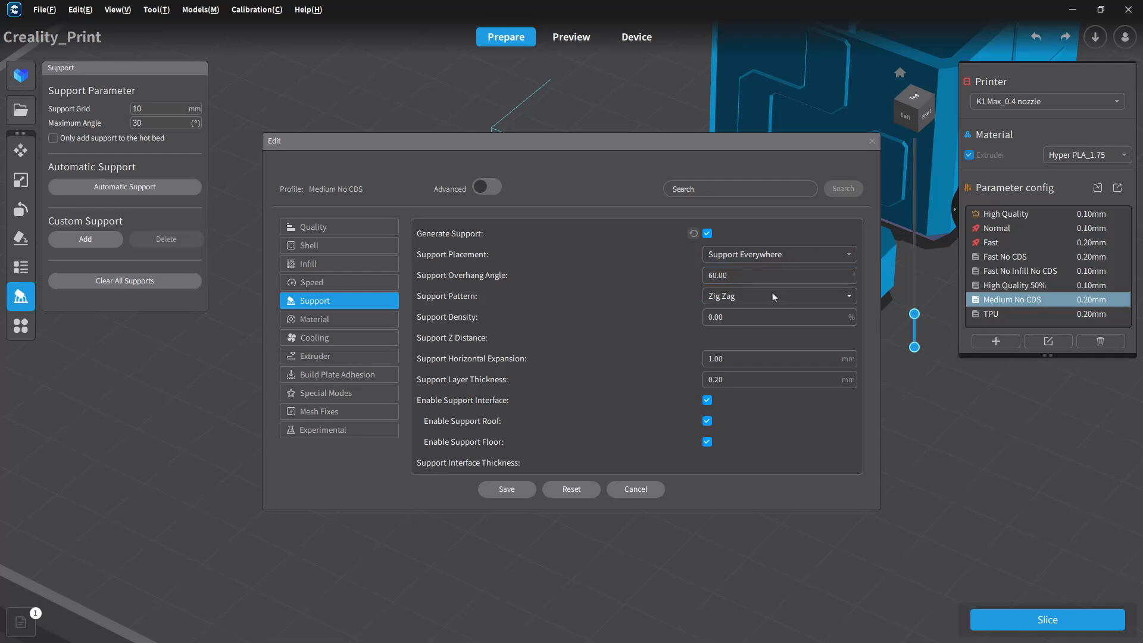
pyautogui.click(770, 295)
pyautogui.click(769, 295)
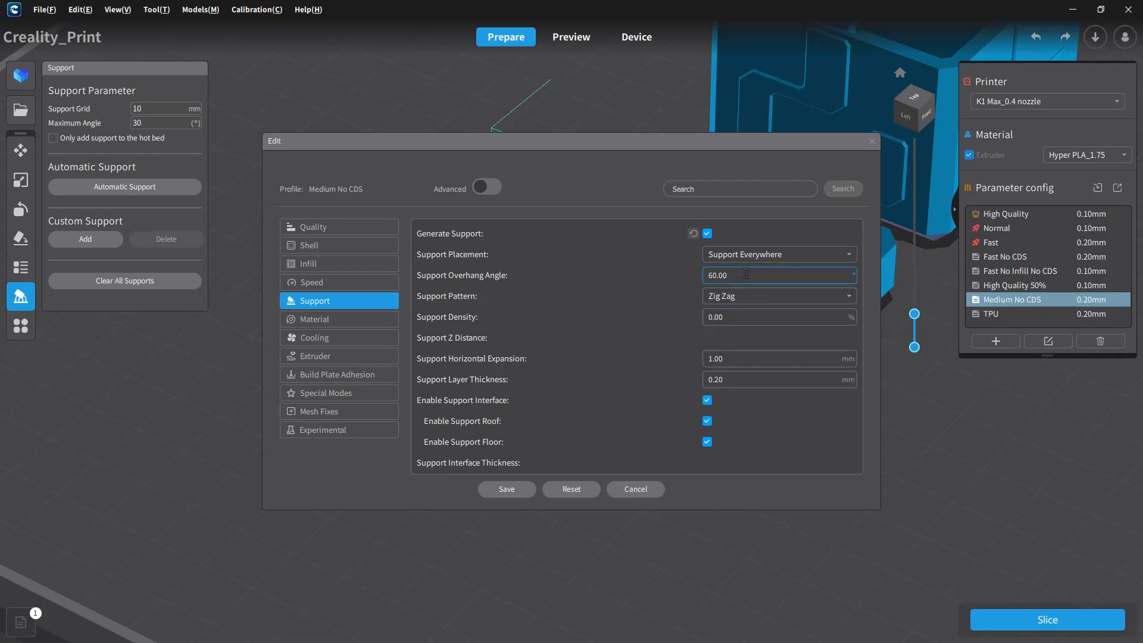
pyautogui.click(486, 188)
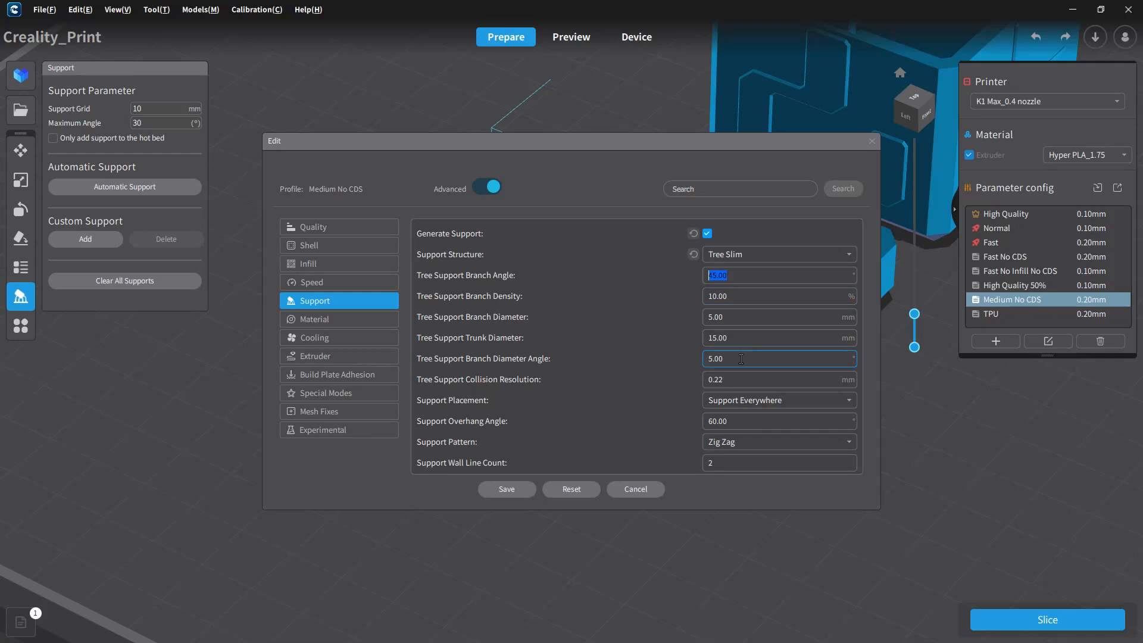
# Step: Keep the support placement at Support Everywhere, save the profile and slice the model again
pyautogui.scroll(-3, 736, 364)
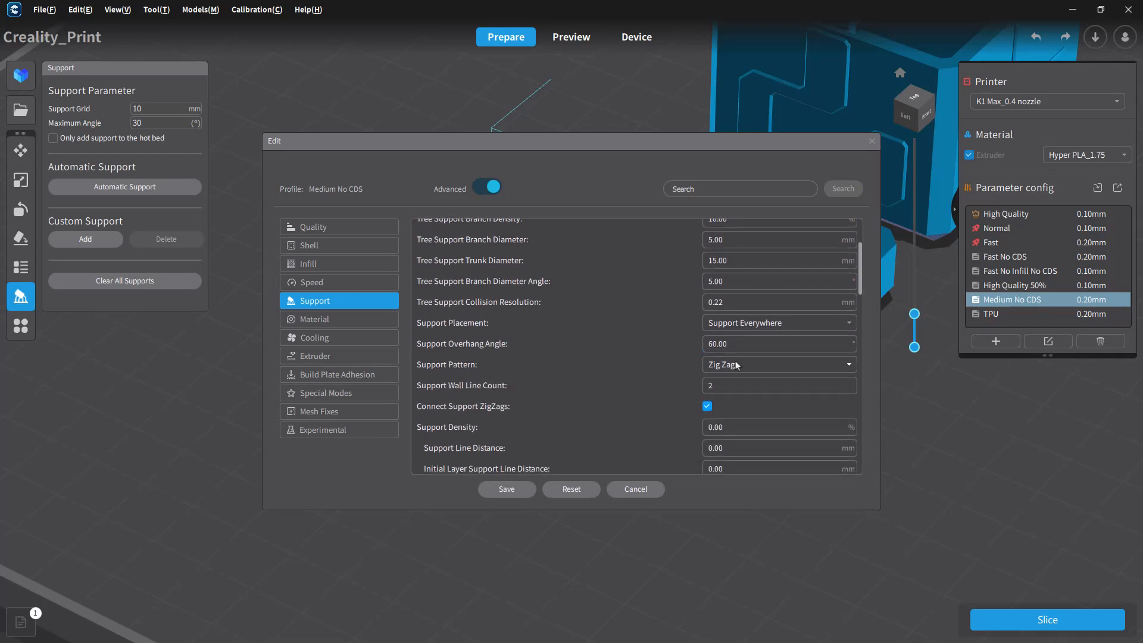
pyautogui.click(743, 325)
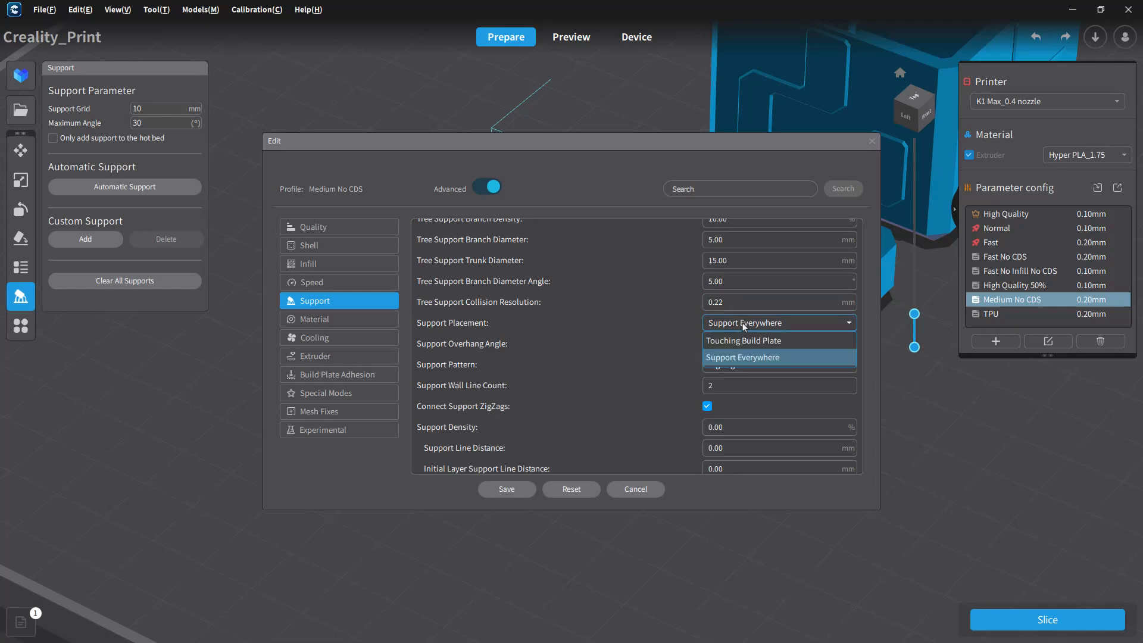
pyautogui.click(743, 325)
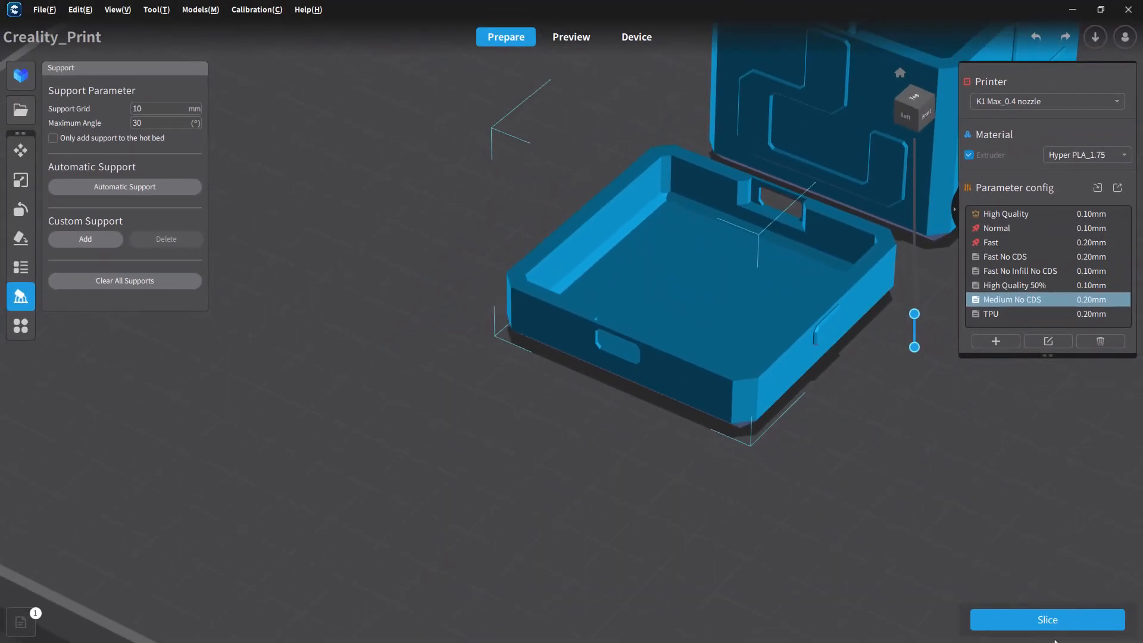
pyautogui.click(991, 622)
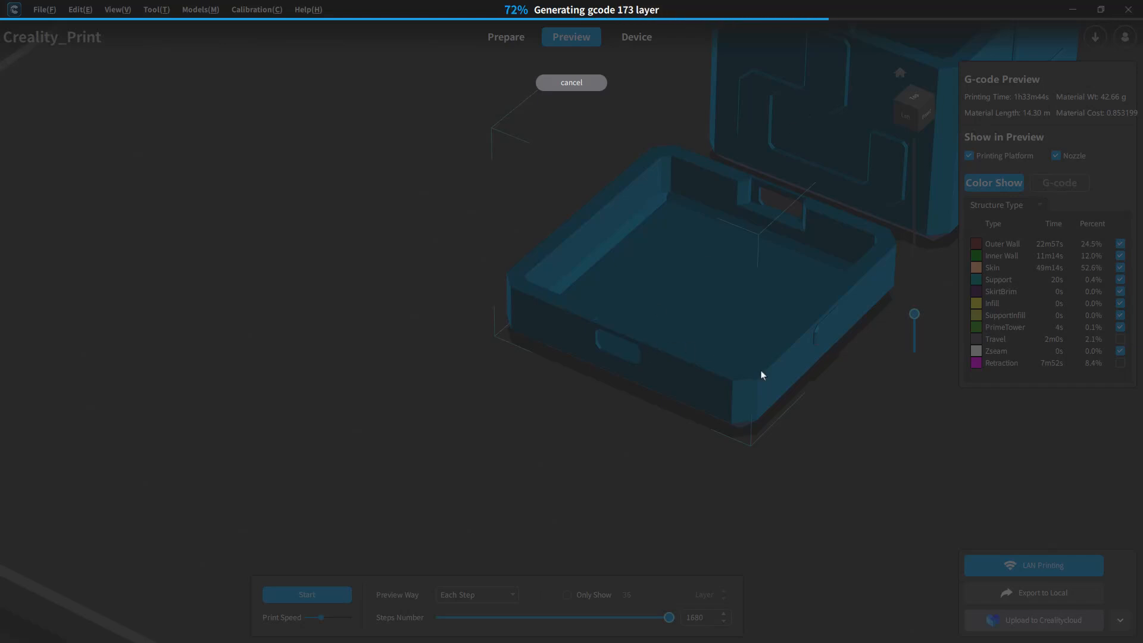
# Step: Examine the tree supports at the shallow part's retainer slots and extend the preview to all layers, up to 216
pyautogui.scroll(-5, 778, 381)
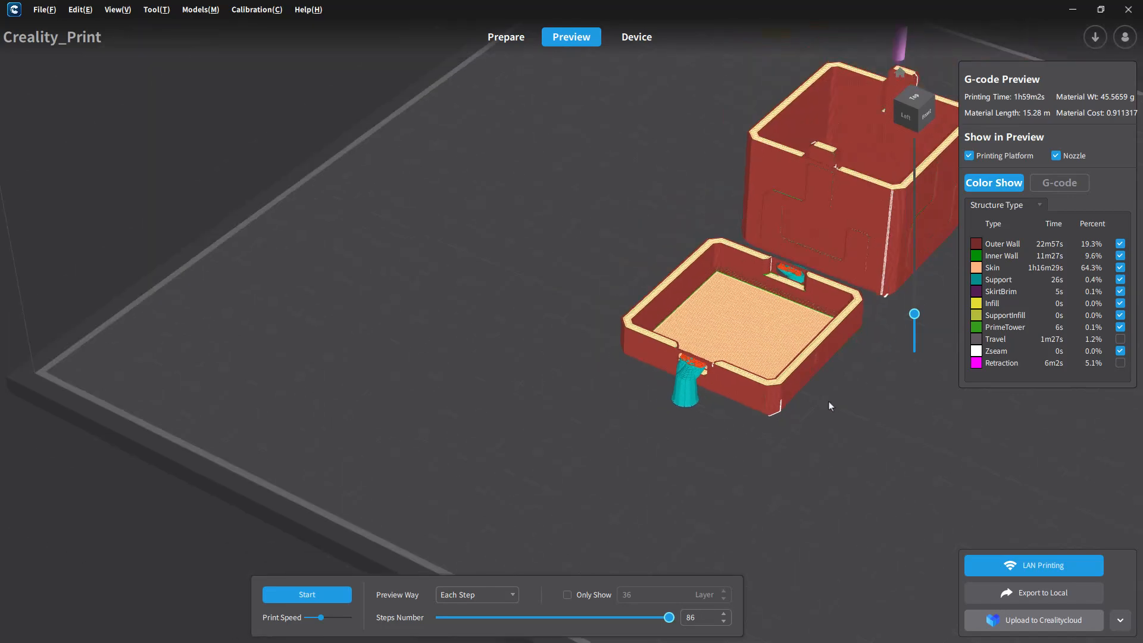
pyautogui.moveTo(739, 408); pyautogui.dragTo(714, 411, button='right')
pyautogui.moveTo(809, 416); pyautogui.dragTo(508, 352, button='middle')
pyautogui.moveTo(508, 352); pyautogui.dragTo(613, 354, button='right')
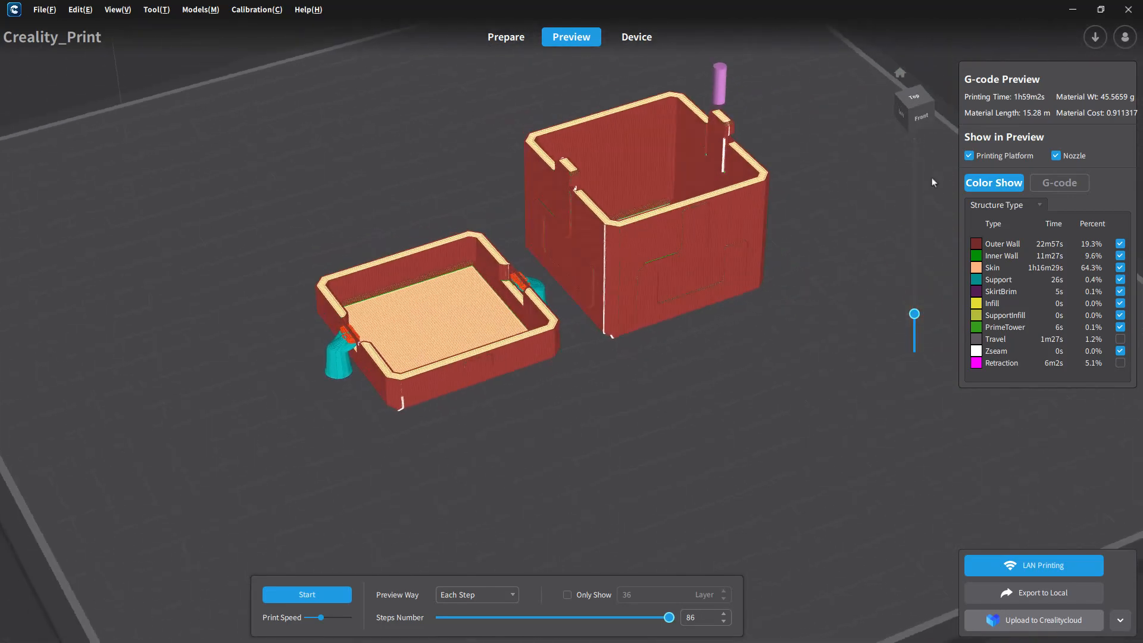
pyautogui.moveTo(915, 314); pyautogui.dragTo(906, 128)
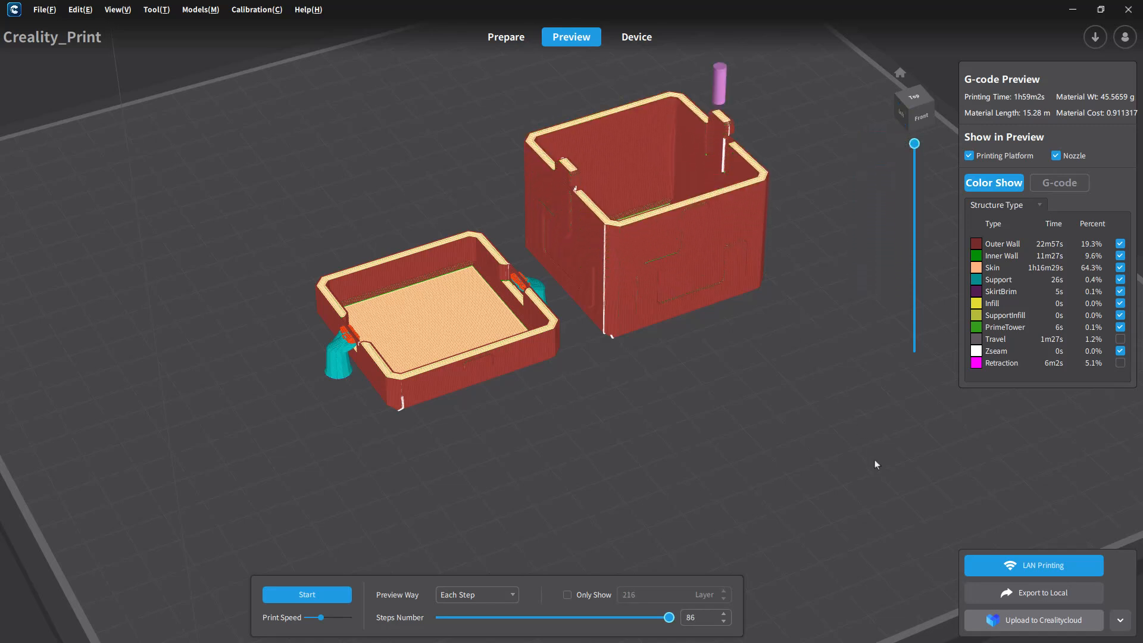